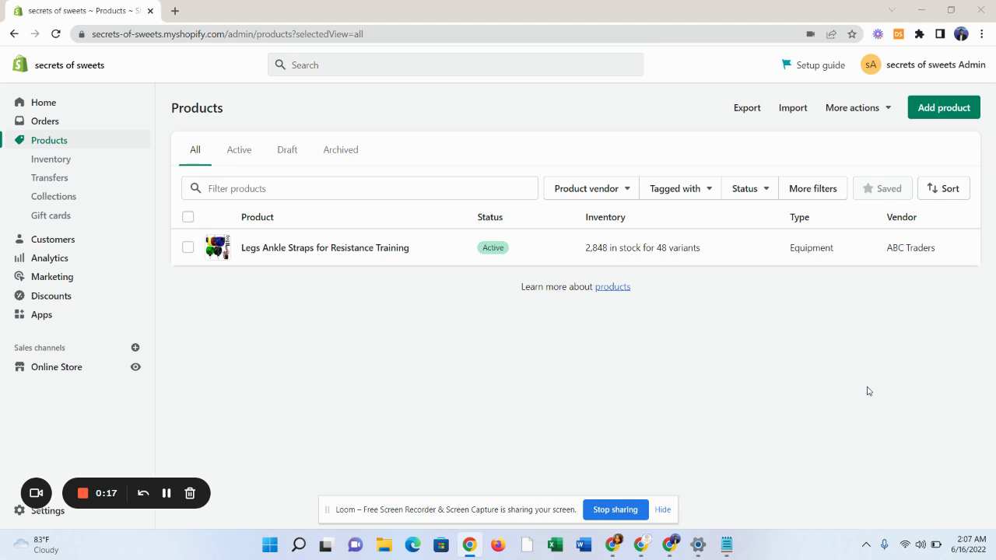
Write "portable electric juicer fruit extractors machine" in a new Notepad note, copy the whole phrase and minimize the note.
left_click(727, 545)
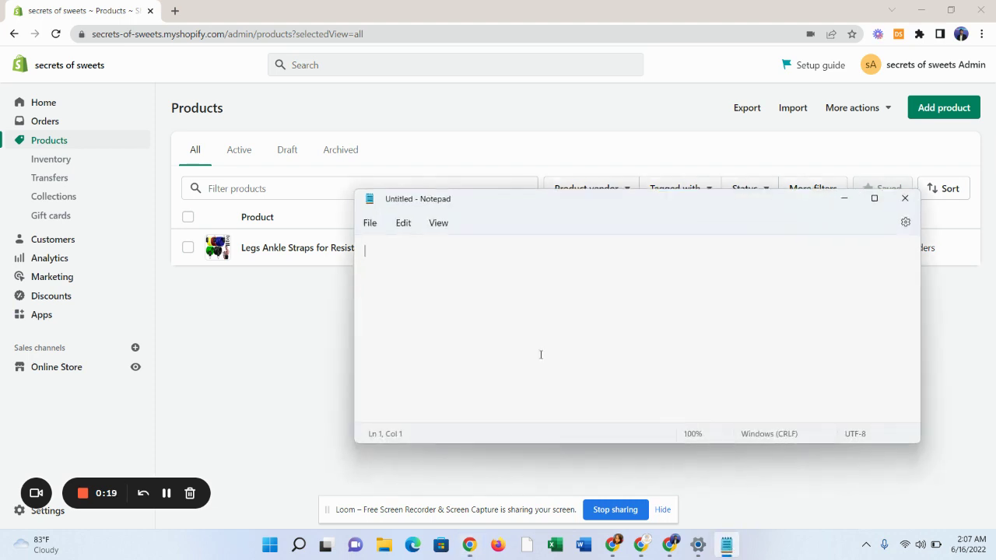
type("portable electric juicer fruit extractors machine")
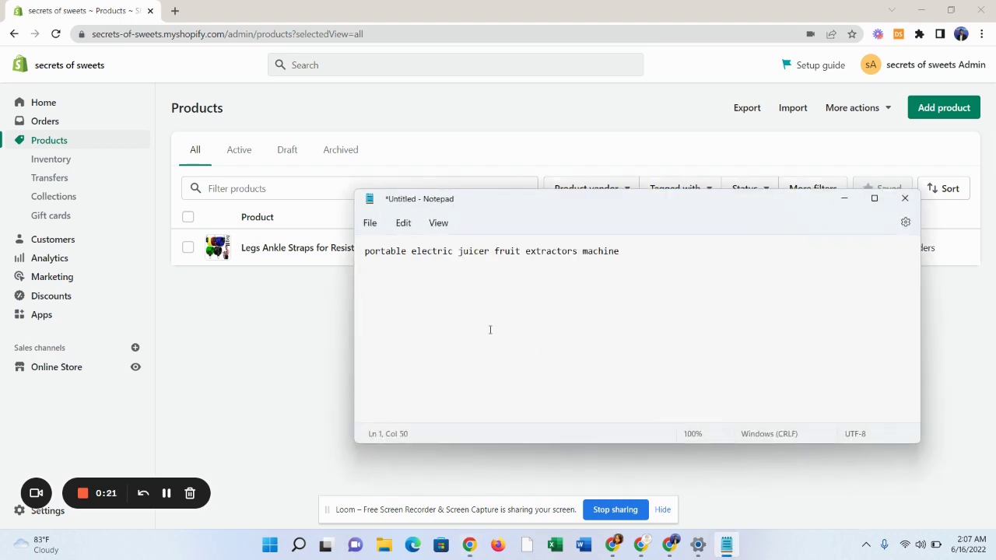
left_click_drag(619, 251, 371, 256)
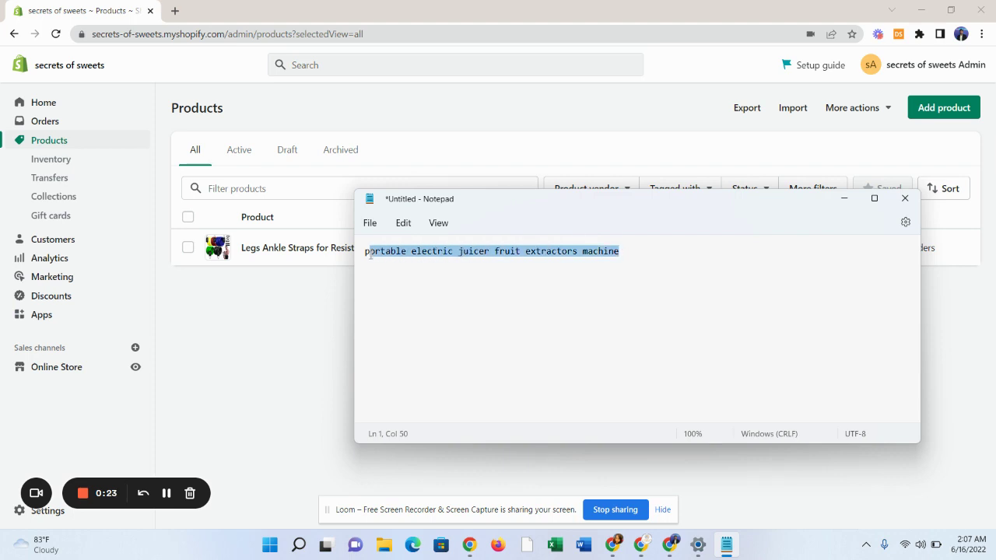
left_click(422, 268)
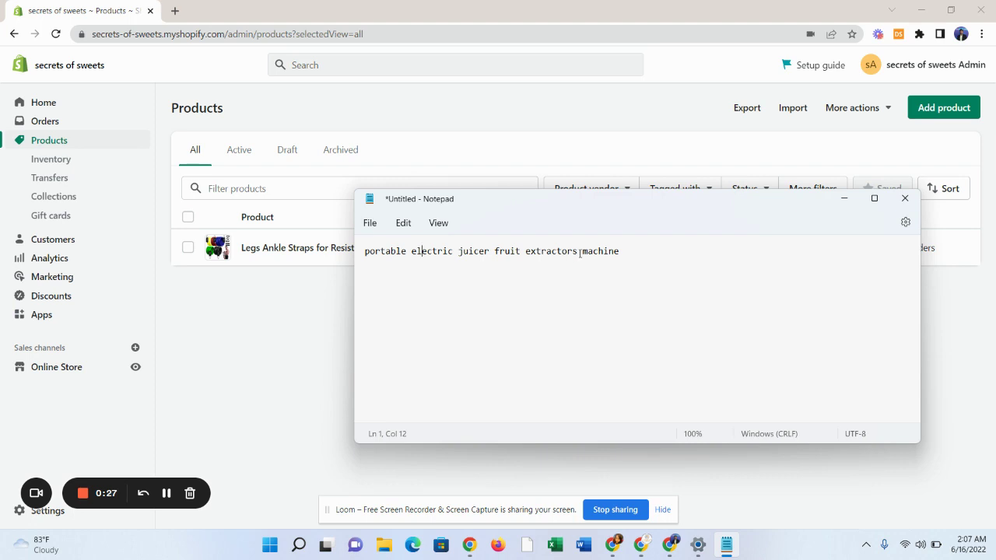
left_click_drag(620, 251, 351, 257)
key("ctrl+c")
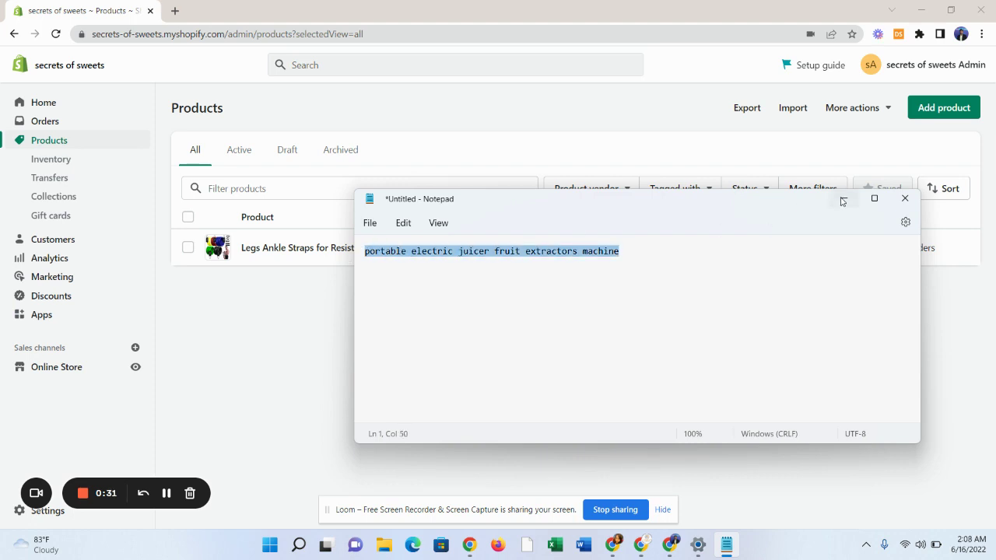
left_click(845, 198)
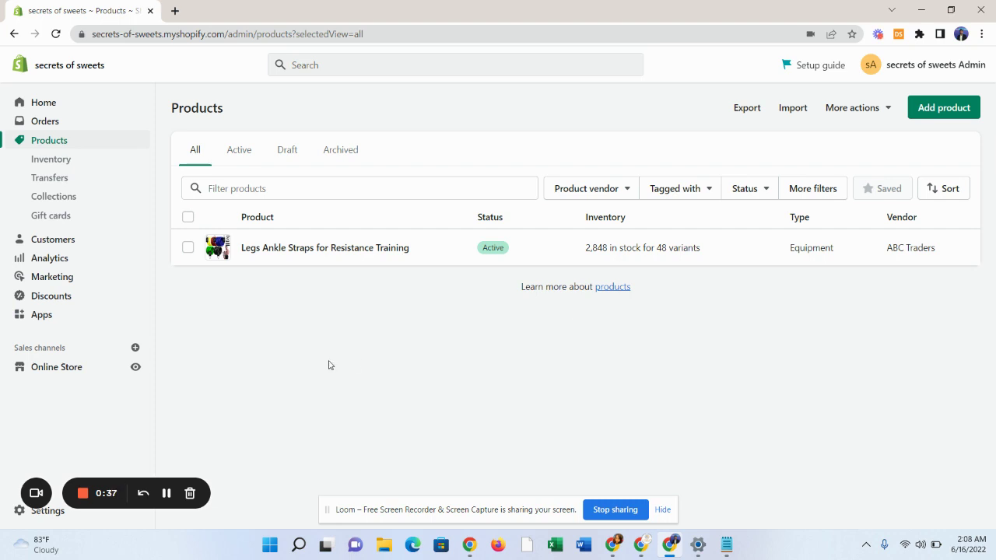
Show the Shopify store's installed apps, and open the AliExpress site in a new browser tab.
left_click(59, 321)
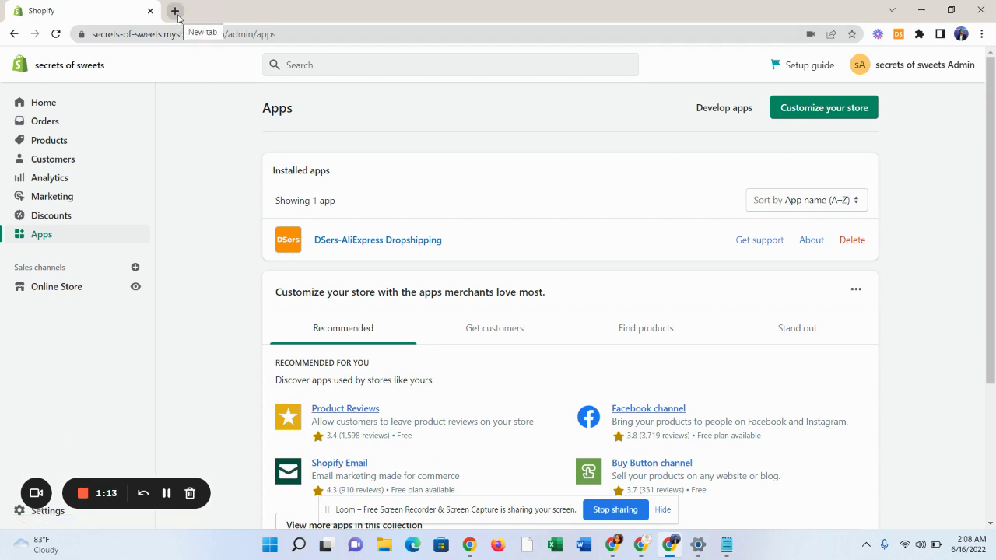
left_click(176, 11)
left_click(249, 35)
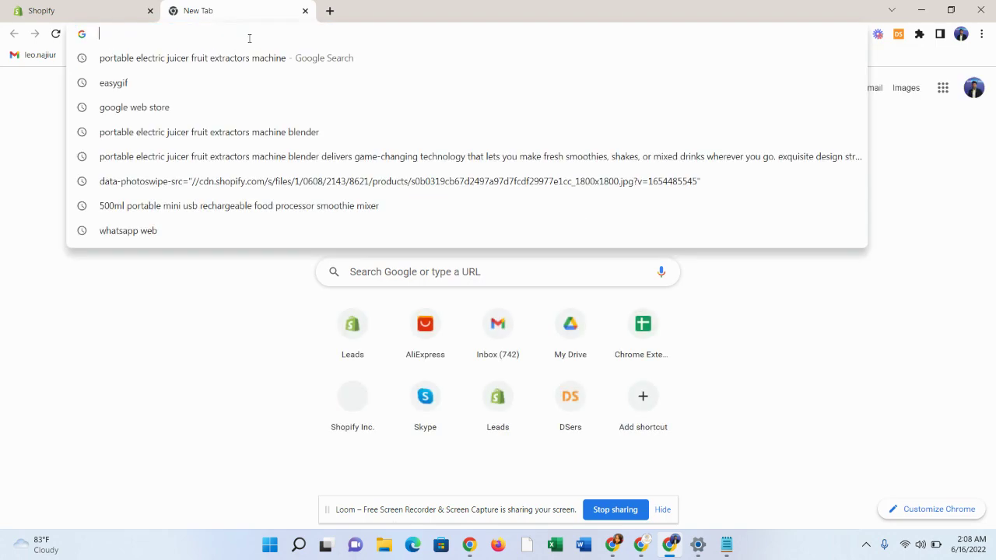
type("ali")
key("Return")
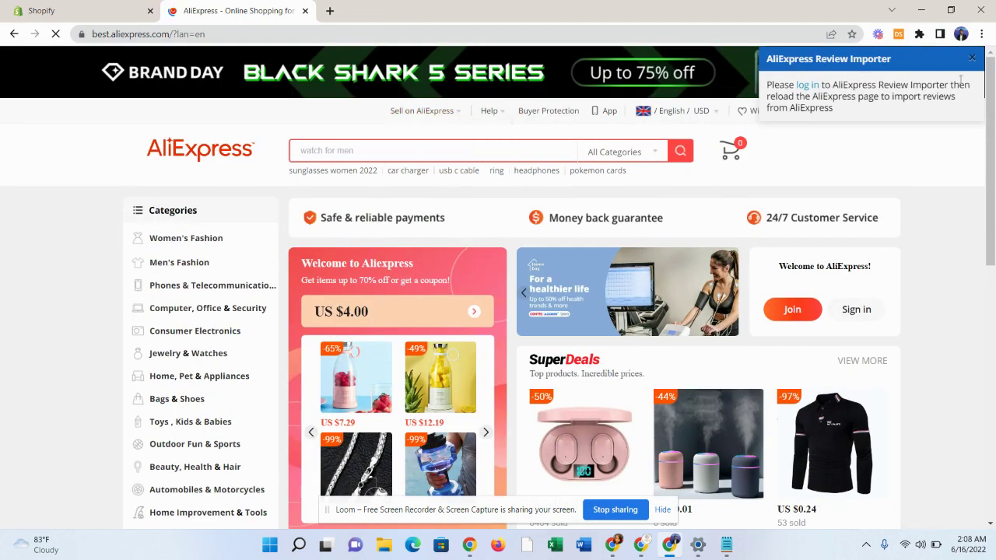
Dismiss the AliExpress Review Importer notice and search AliExpress for "portable electric juicer fruit extractors machine".
left_click(973, 59)
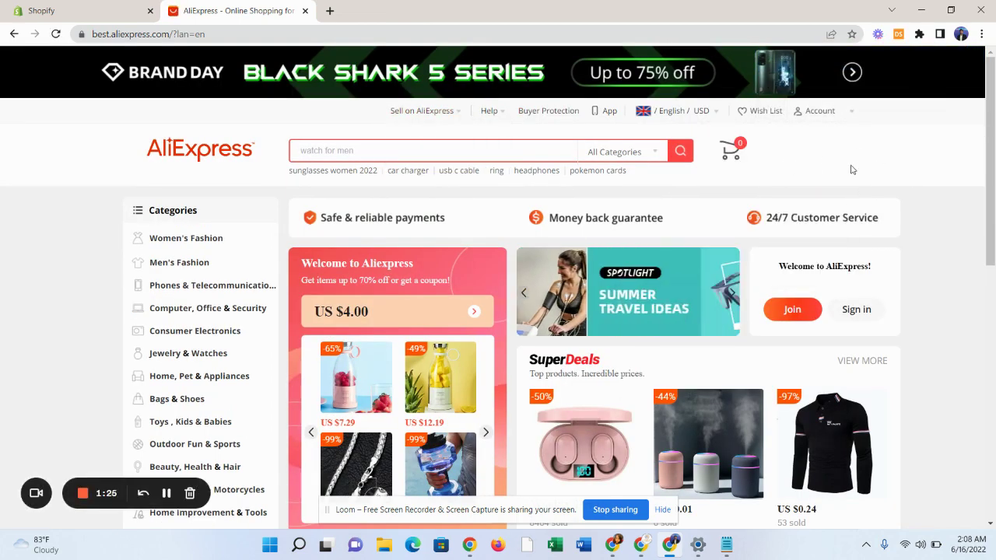
left_click(441, 153)
key("ctrl+v")
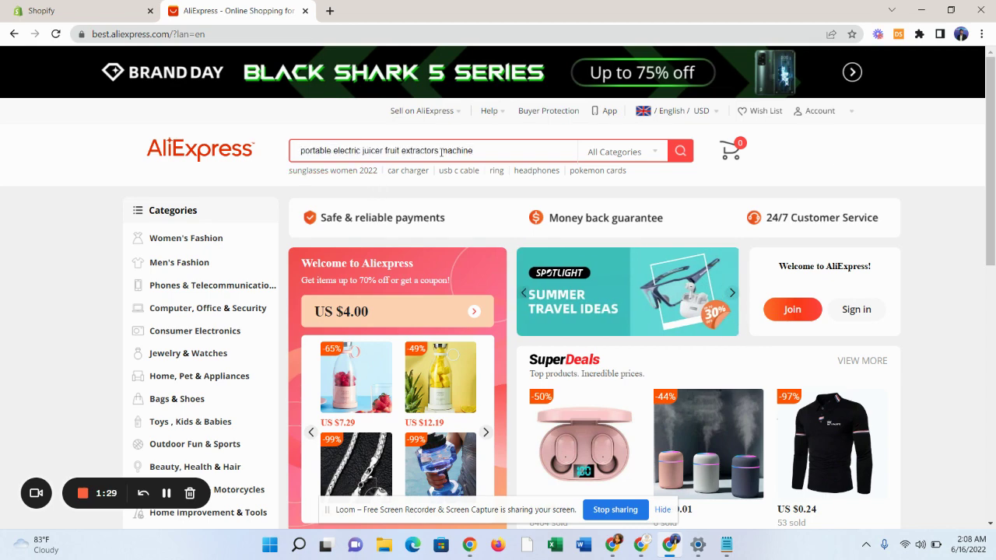
key("Return")
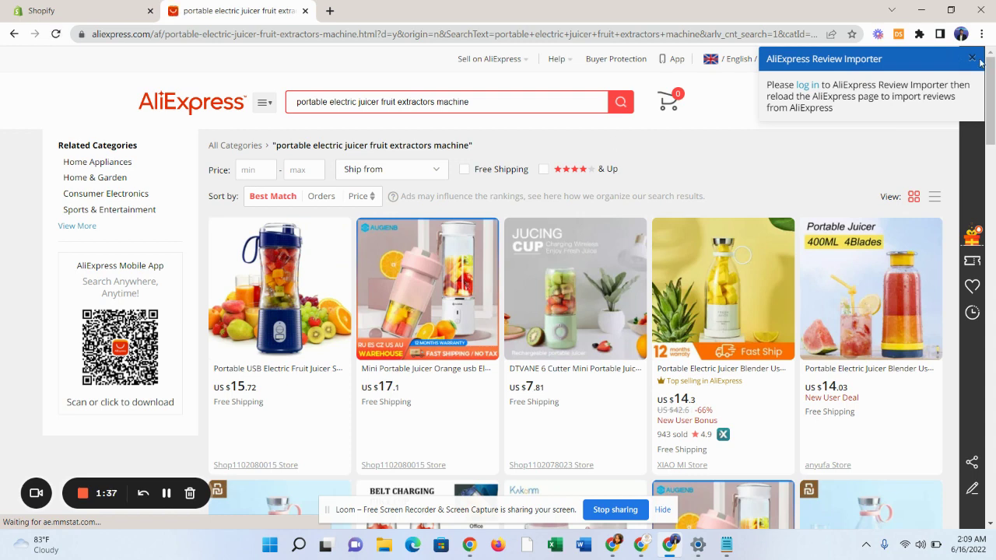
Dismiss the review importer notice, limit the results to four stars and up, and sort them by orders.
left_click(974, 58)
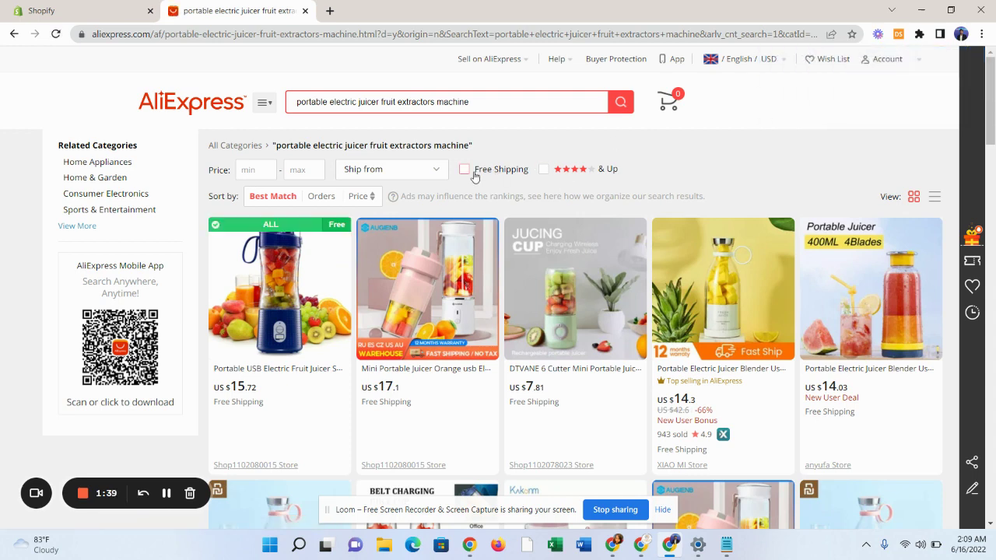
left_click(543, 170)
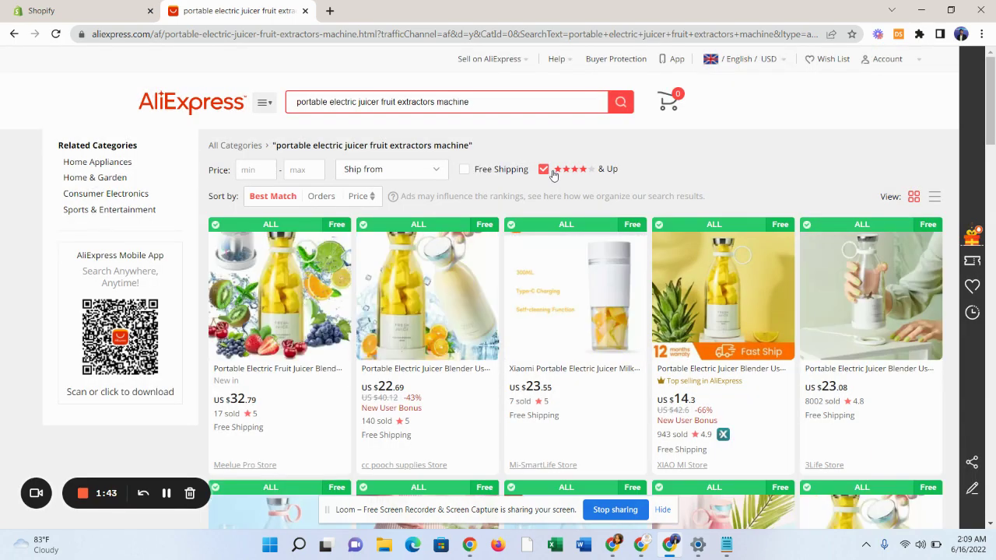
left_click(322, 197)
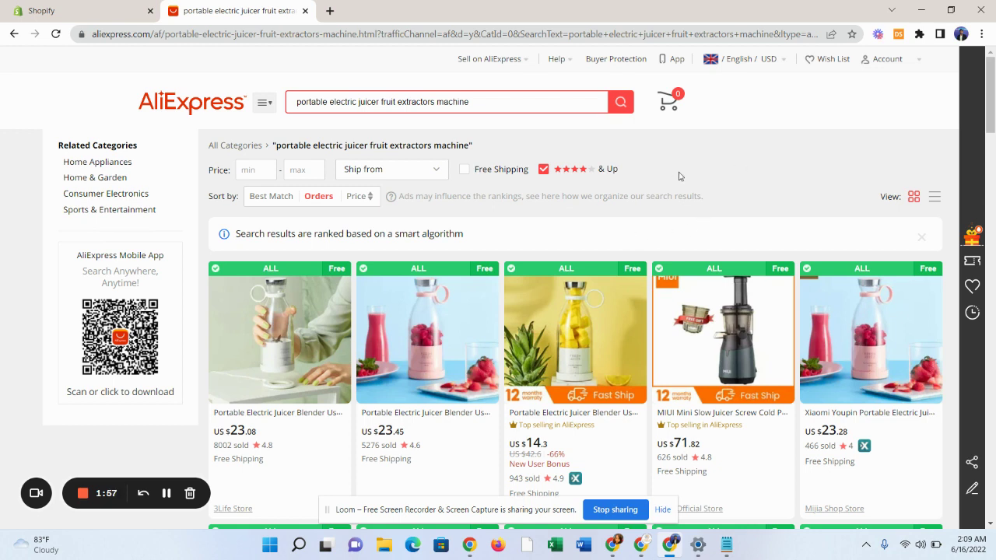
Examine the sorted juicer listings, comparing their sales counts, star ratings and prices.
scroll(601, 311, "down", 3)
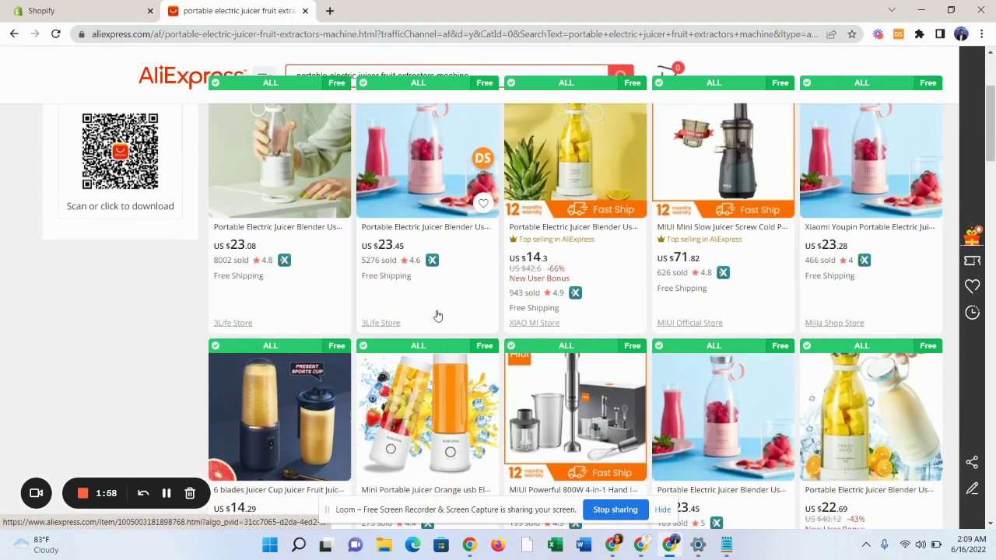
scroll(602, 320, "up", 3)
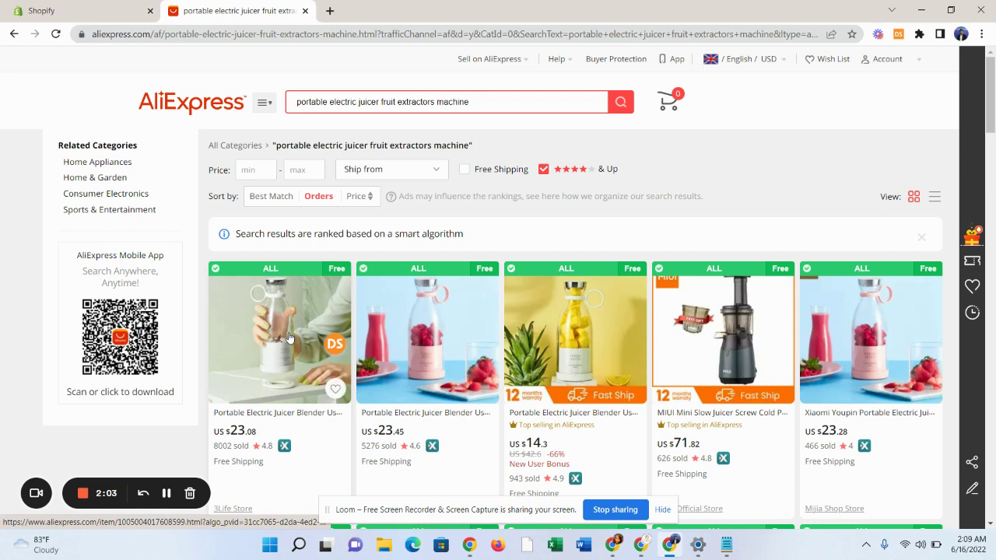
left_click_drag(481, 102, 291, 102)
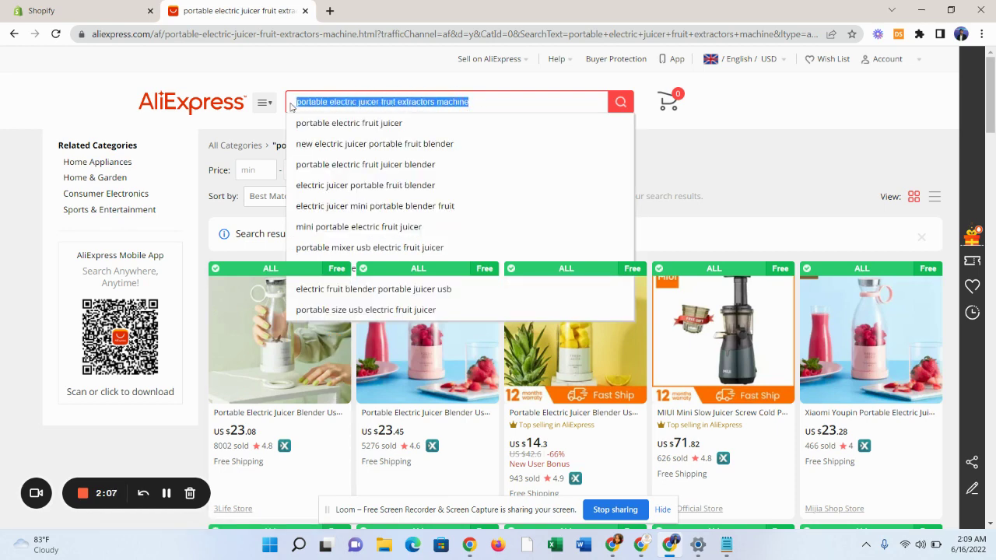
left_click(484, 101)
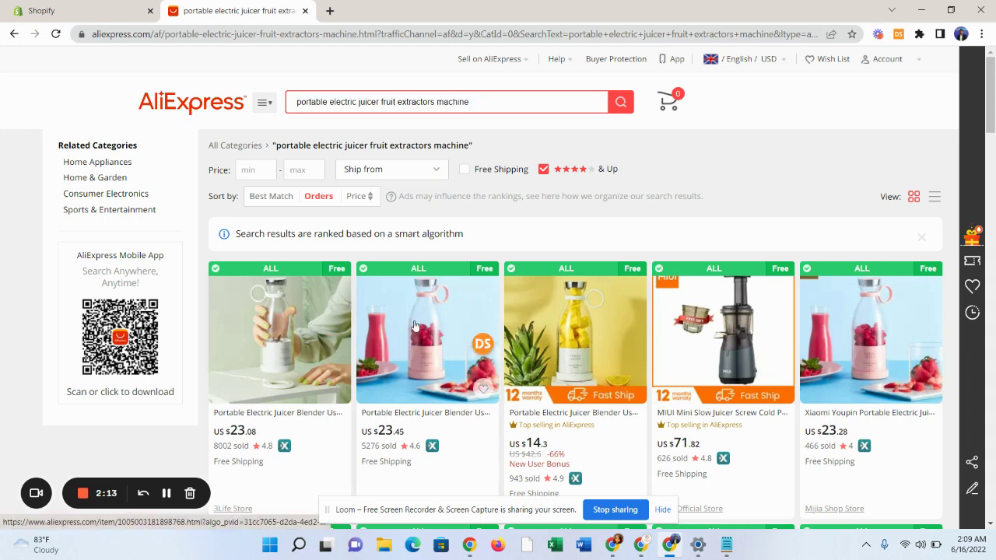
scroll(415, 322, "down", 2)
scroll(415, 321, "down", 2)
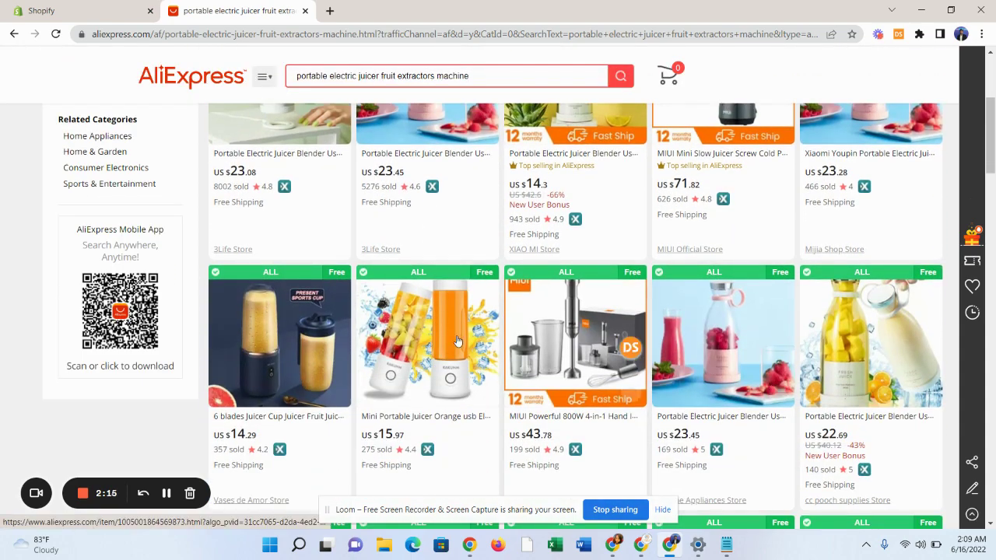
scroll(447, 342, "down", 3)
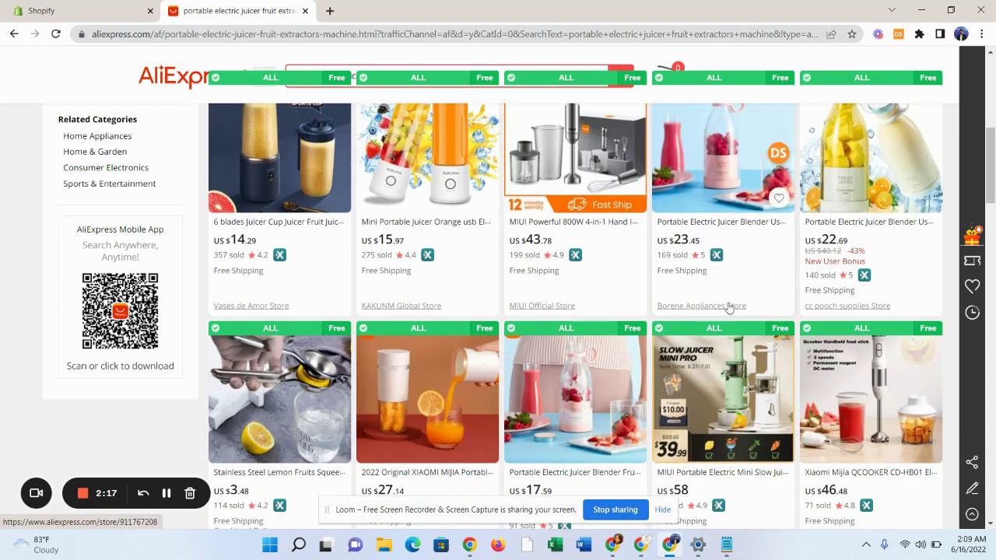
scroll(456, 381, "down", 7)
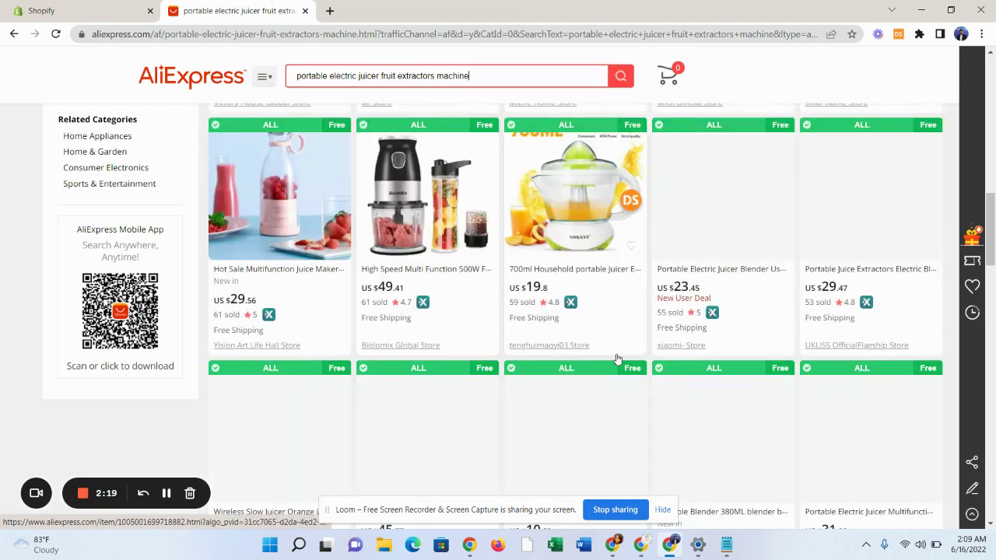
scroll(541, 394, "up", 10)
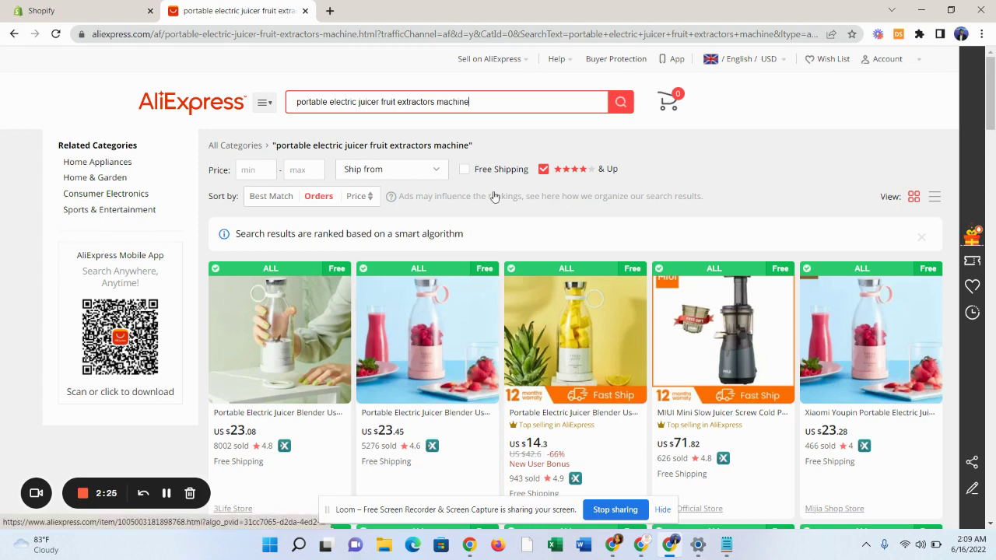
scroll(494, 196, "down", 3)
scroll(742, 305, "up", 3)
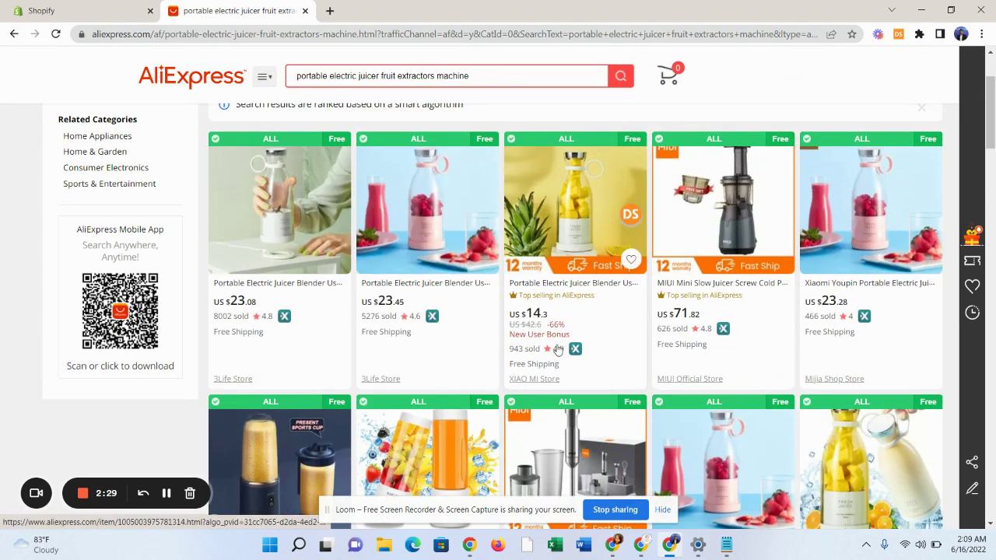
Open the portable juicer blender listings from XIAO MI Store and cc pooch supplies Store in separate background tabs.
right_click(590, 198)
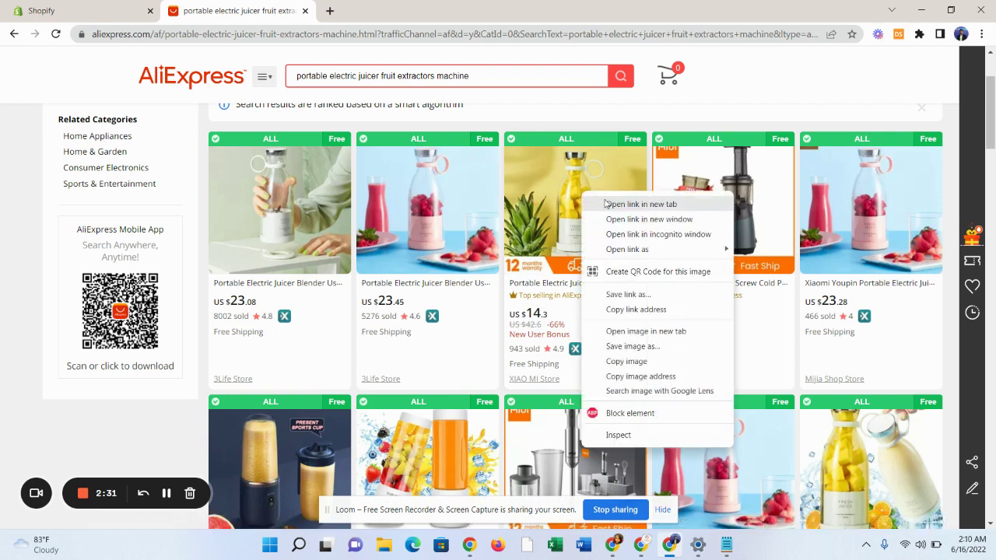
left_click(623, 204)
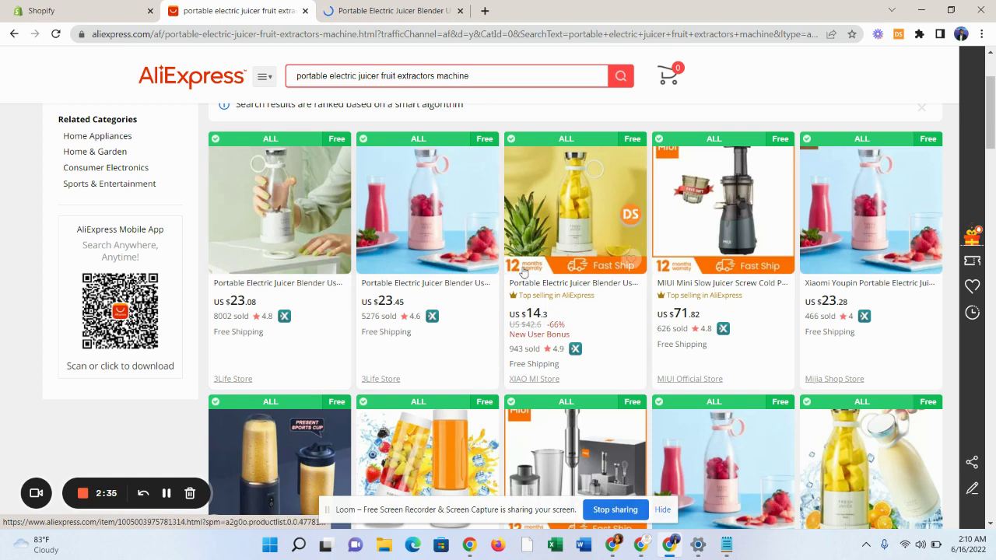
scroll(545, 234, "down", 1)
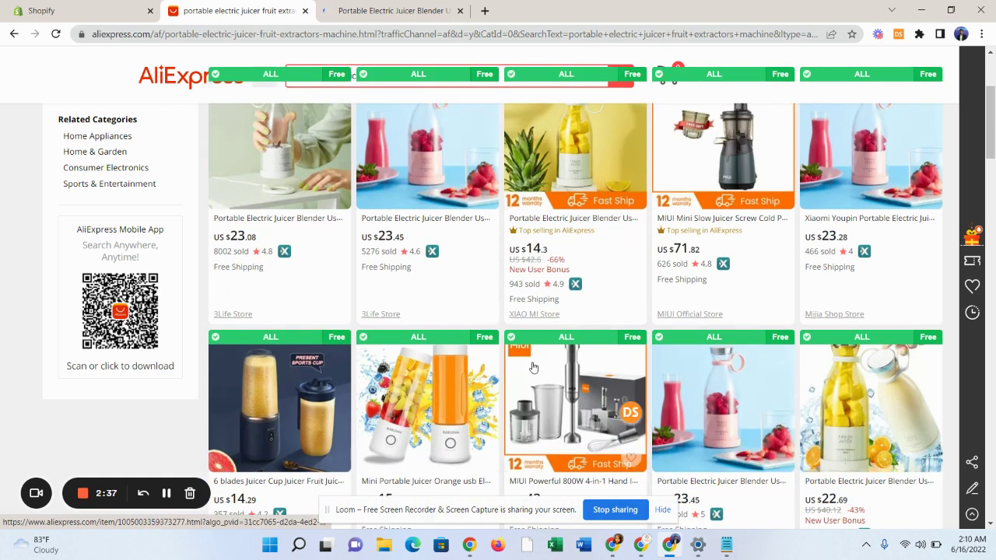
scroll(677, 351, "down", 2)
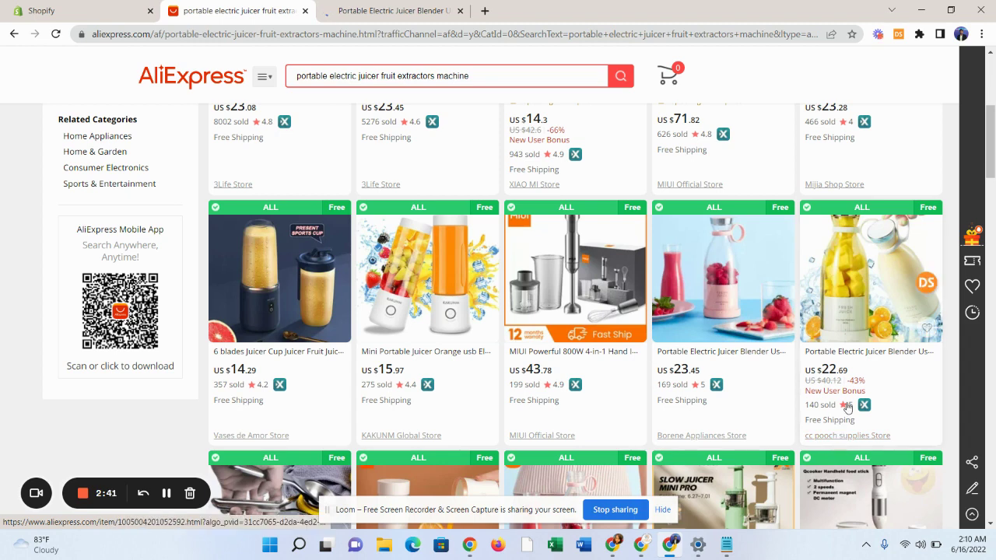
right_click(851, 284)
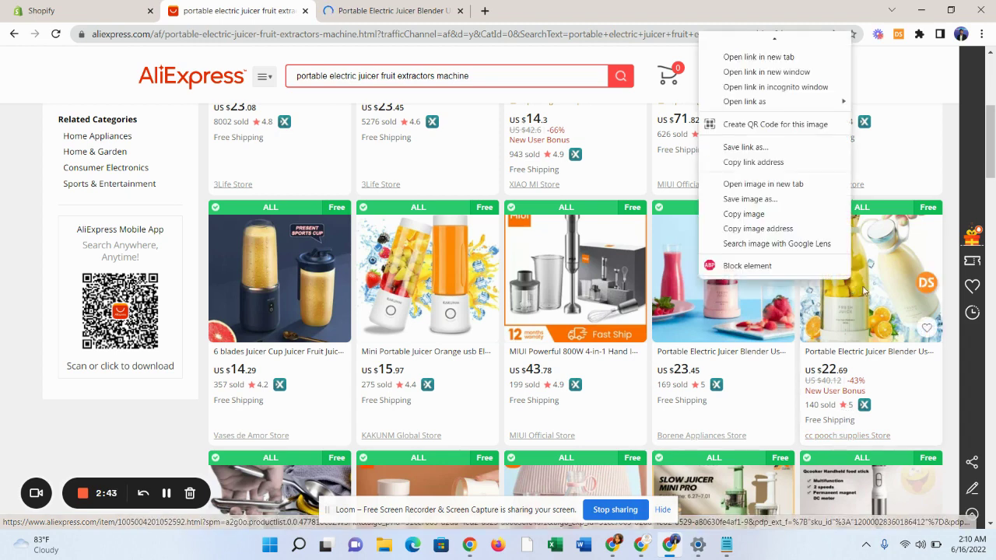
left_click(747, 61)
scroll(467, 335, "down", 3)
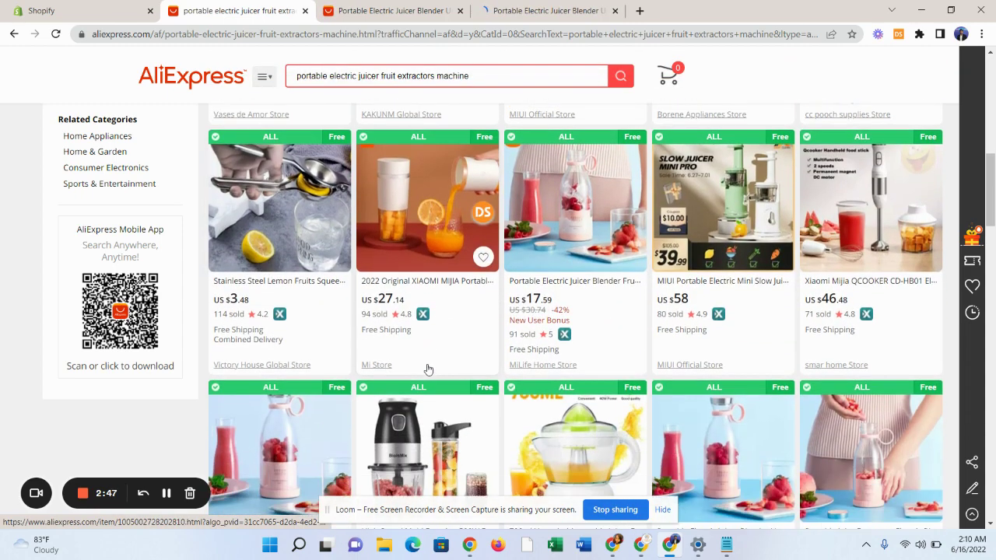
scroll(389, 335, "down", 2)
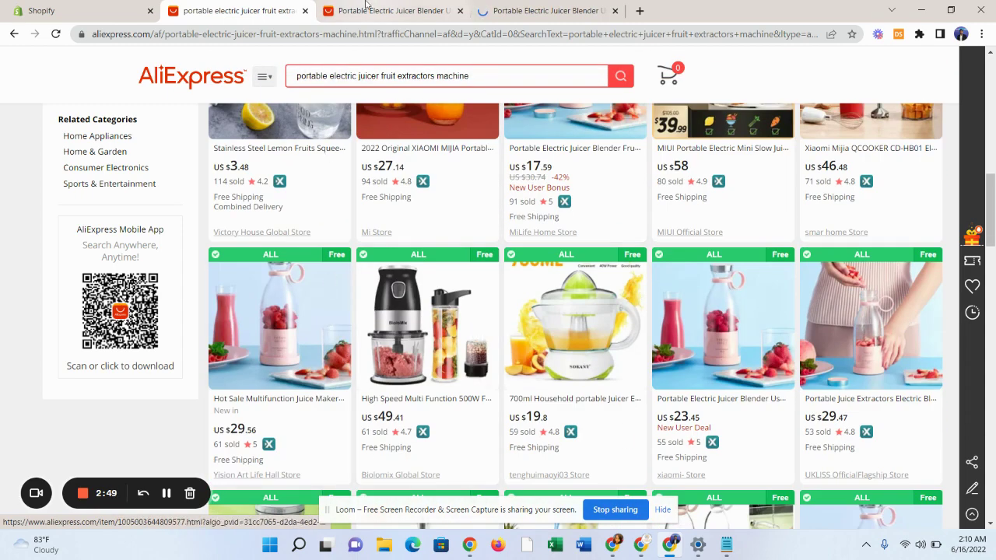
Review the XIAO MI Store listing's rating, reviews, order count, price and shipping details.
left_click(375, 6)
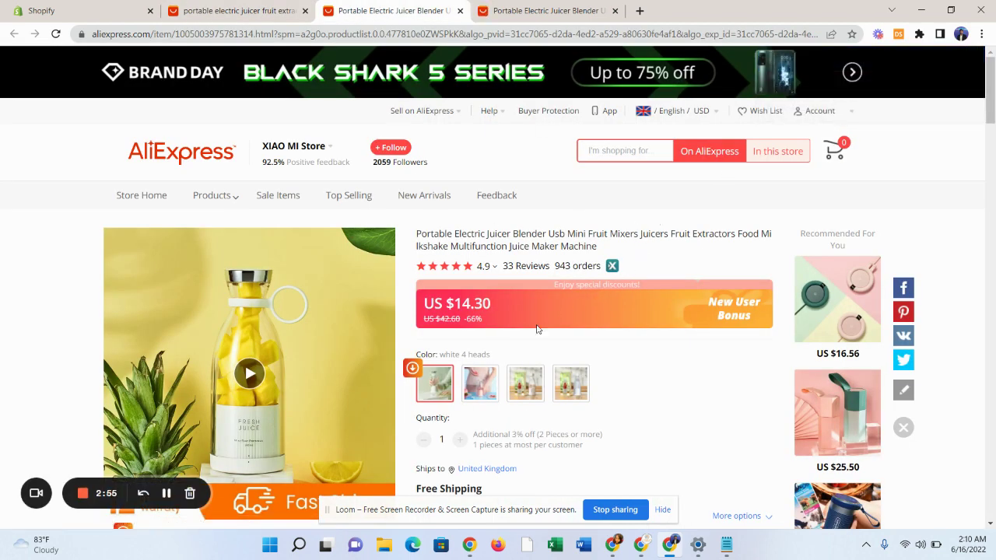
scroll(404, 264, "down", 1)
scroll(440, 223, "up", 1)
mouse_move(459, 272)
left_click_drag(557, 265, 598, 266)
scroll(427, 309, "down", 2)
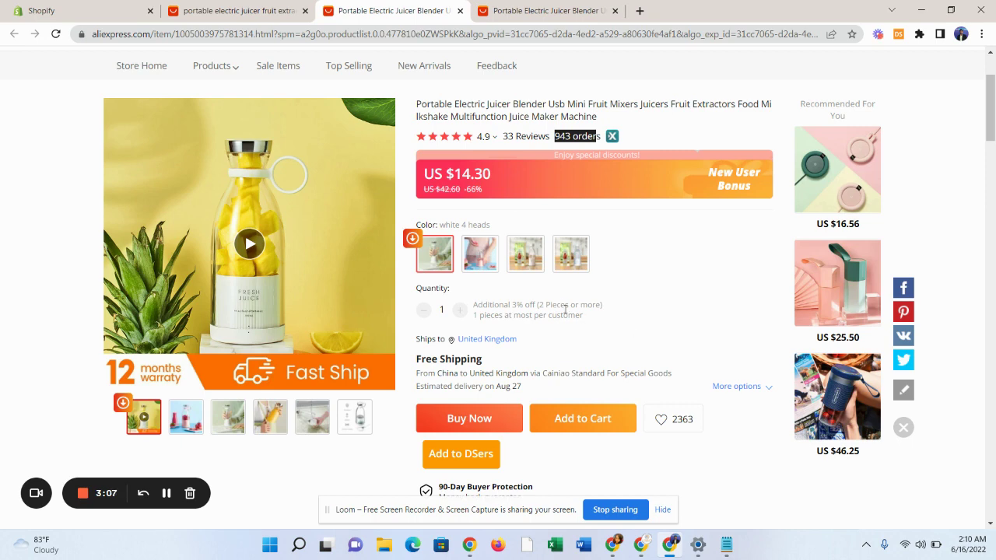
scroll(564, 308, "up", 2)
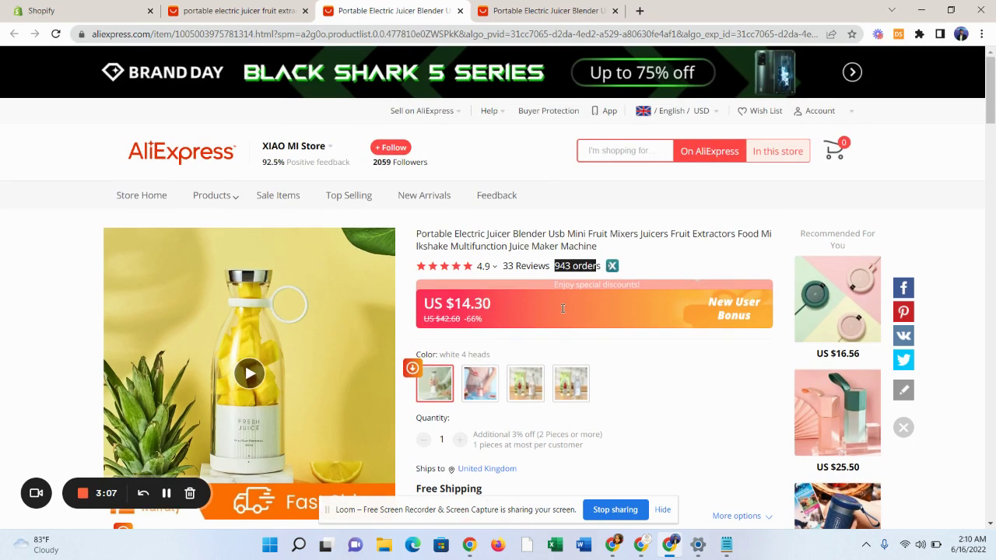
Save the DSers extension's import settings and open the DSers-AliExpress Dropshipping app from the Shopify store's installed apps.
left_click(899, 35)
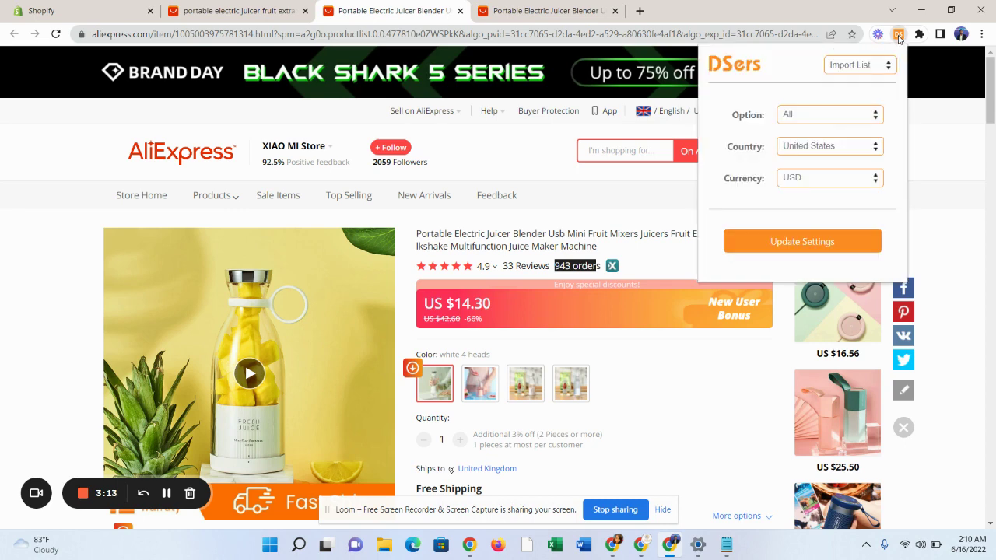
left_click(805, 247)
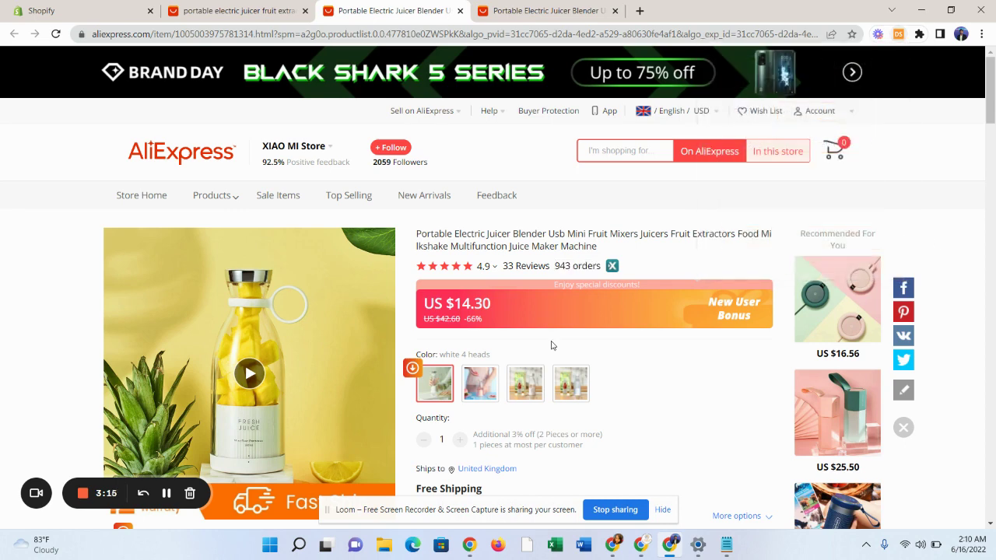
left_click(75, 10)
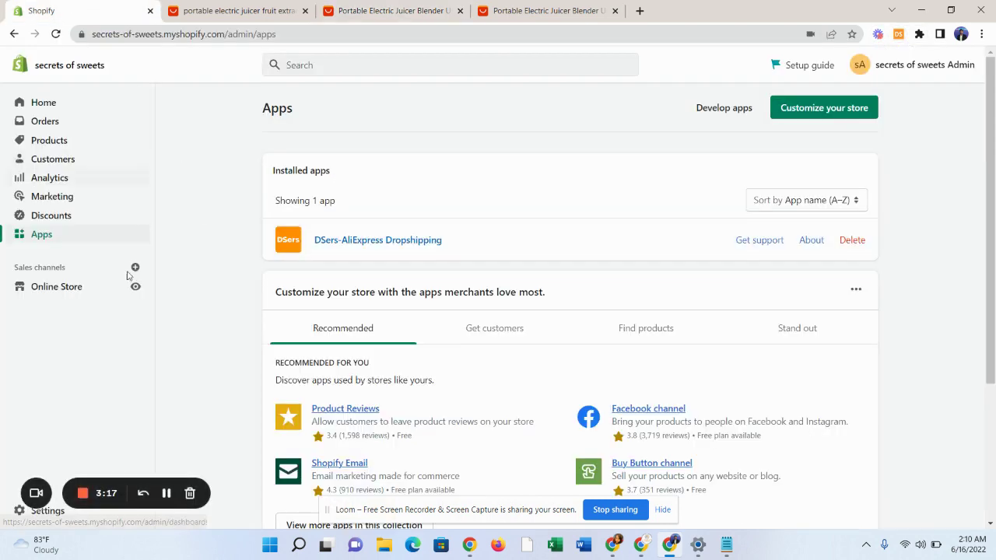
left_click(367, 242)
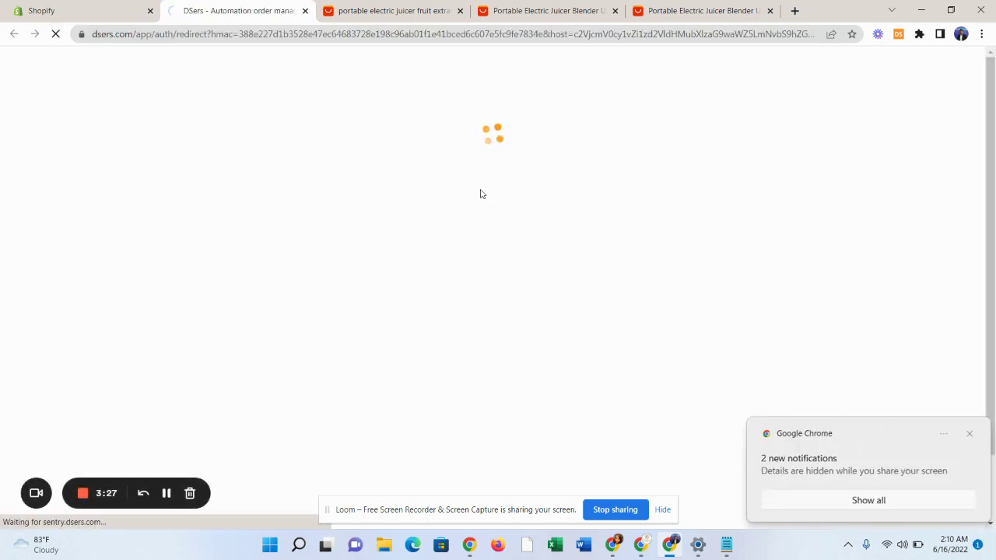
left_click(968, 433)
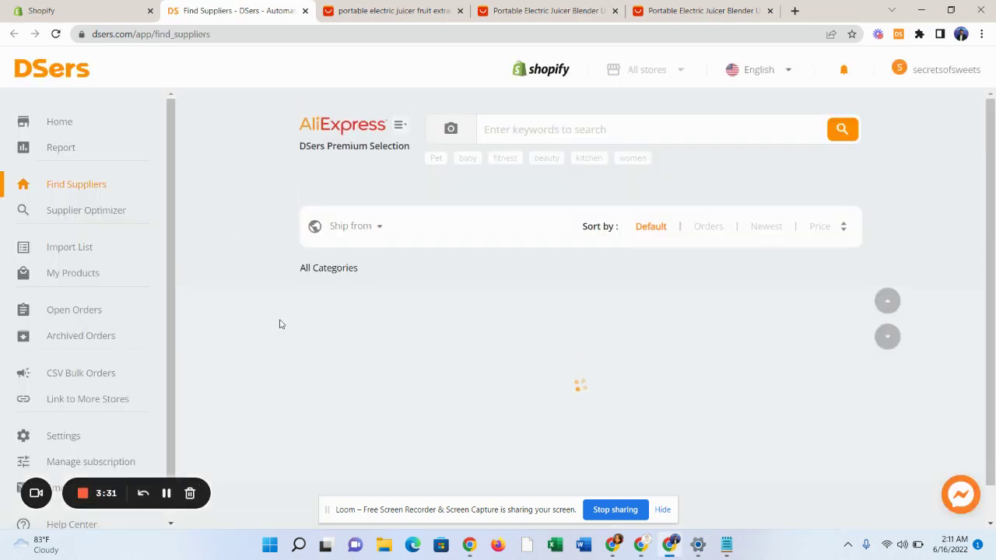
Return to the XIAO MI Store juicer listing and check its shipping origin, destination and delivery estimate.
left_click(411, 10)
left_click(507, 6)
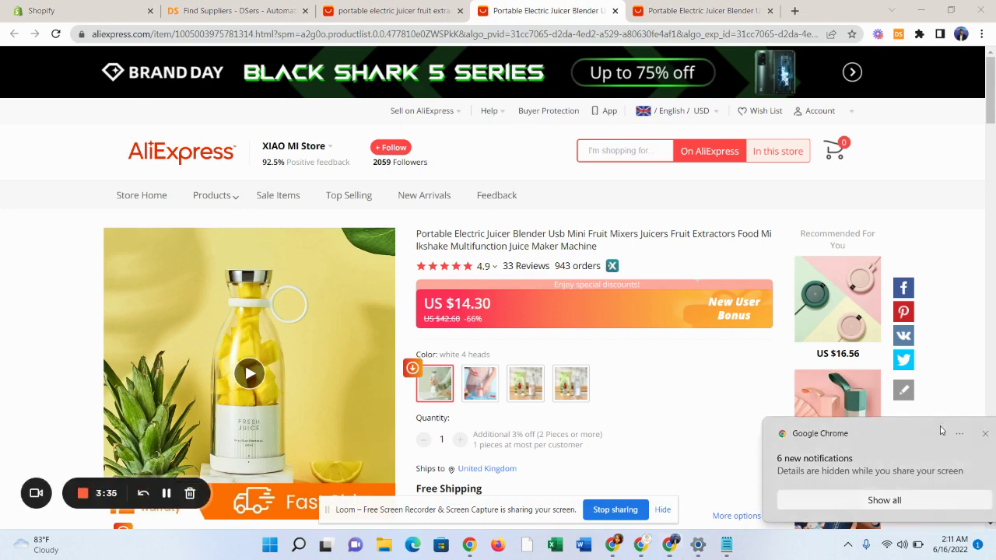
left_click(967, 434)
scroll(524, 335, "down", 3)
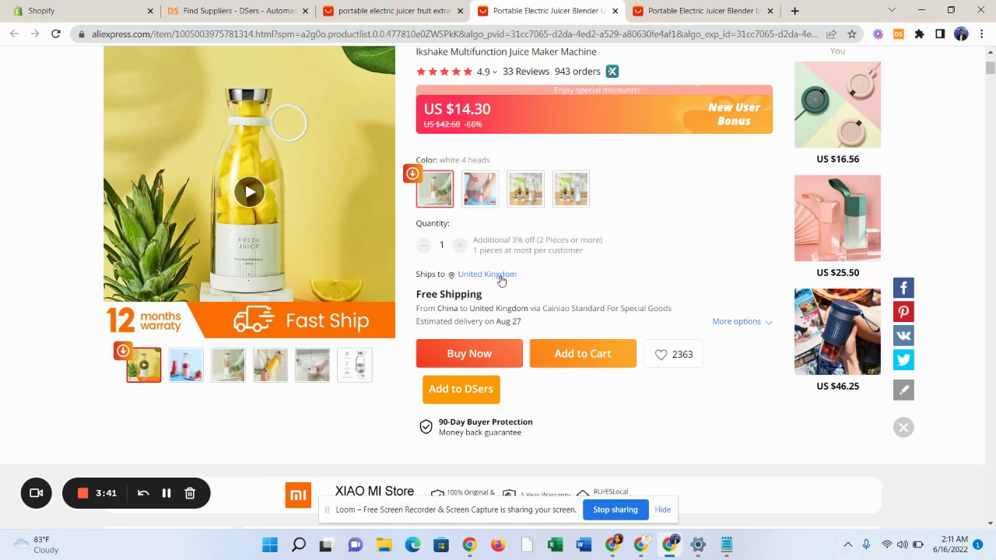
scroll(506, 321, "up", 3)
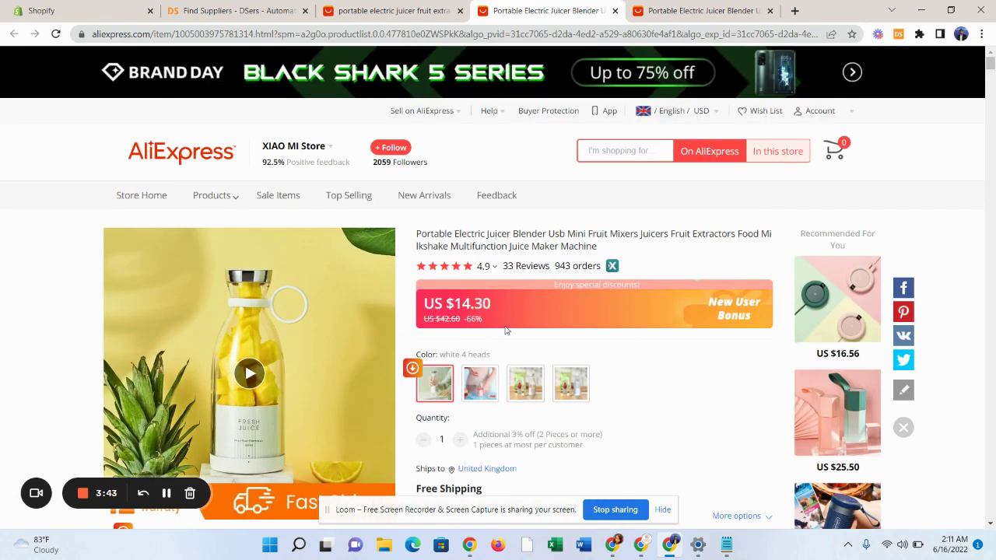
Examine which ship-from countries can be chosen for the juicer search results on AliExpress.
left_click(356, 10)
scroll(486, 348, "up", 5)
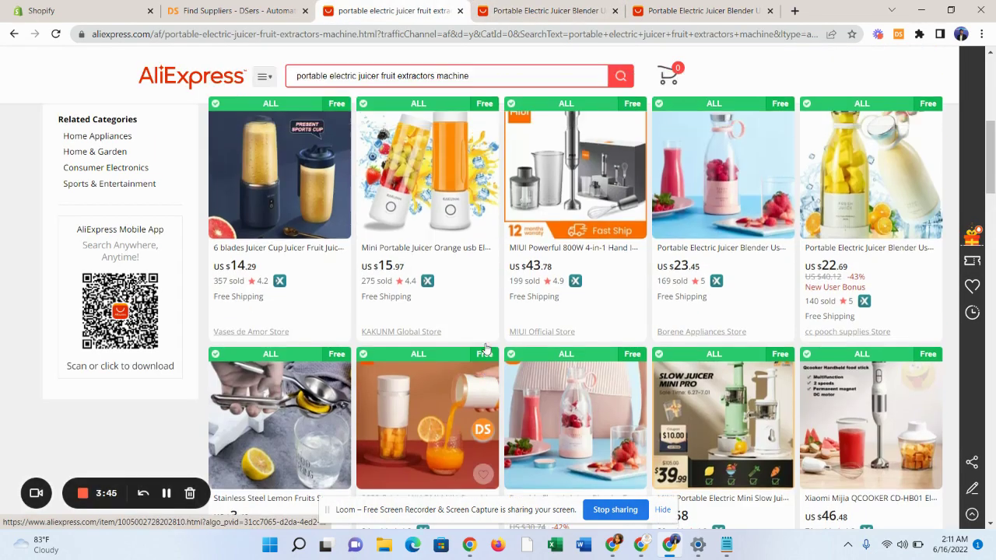
scroll(485, 348, "up", 5)
left_click(412, 171)
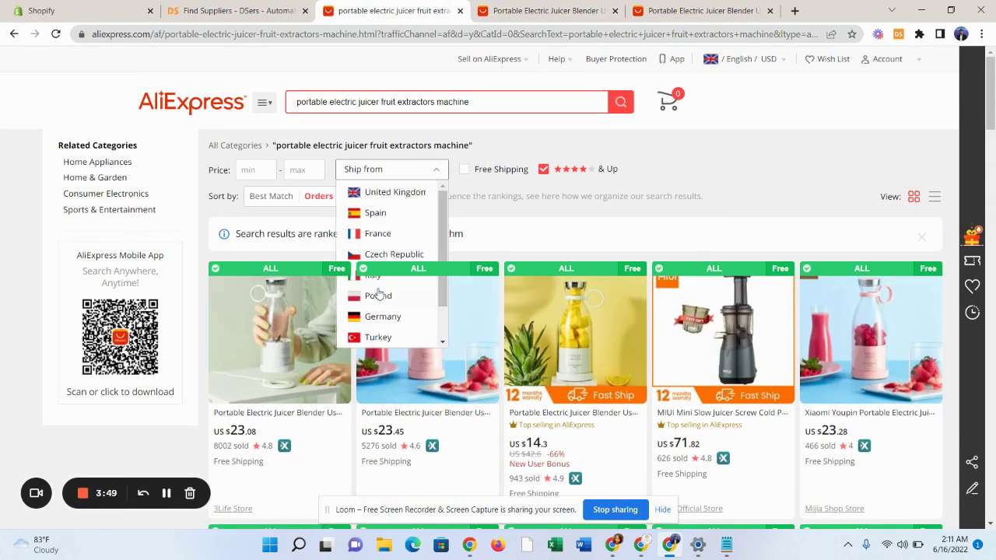
scroll(379, 293, "down", 1)
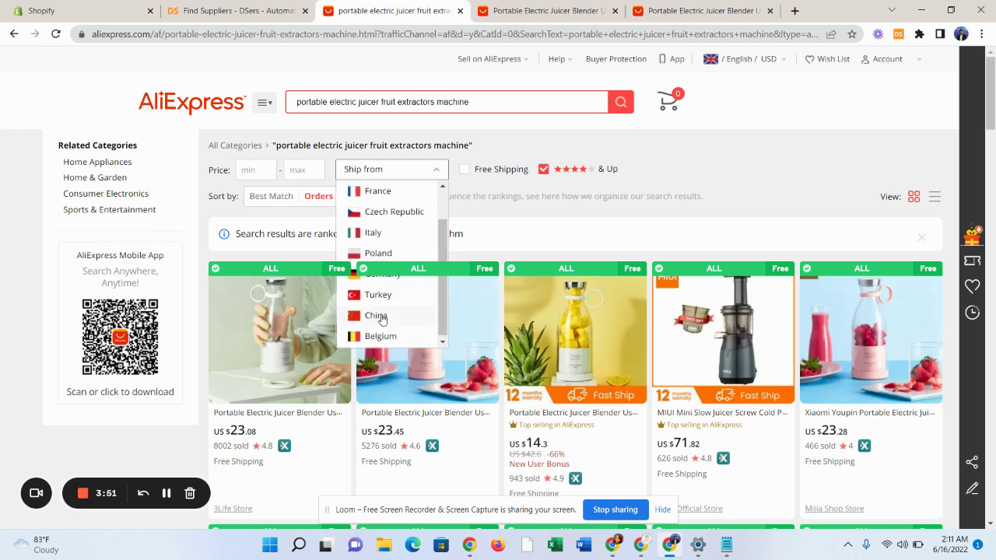
scroll(382, 319, "up", 1)
left_click(774, 97)
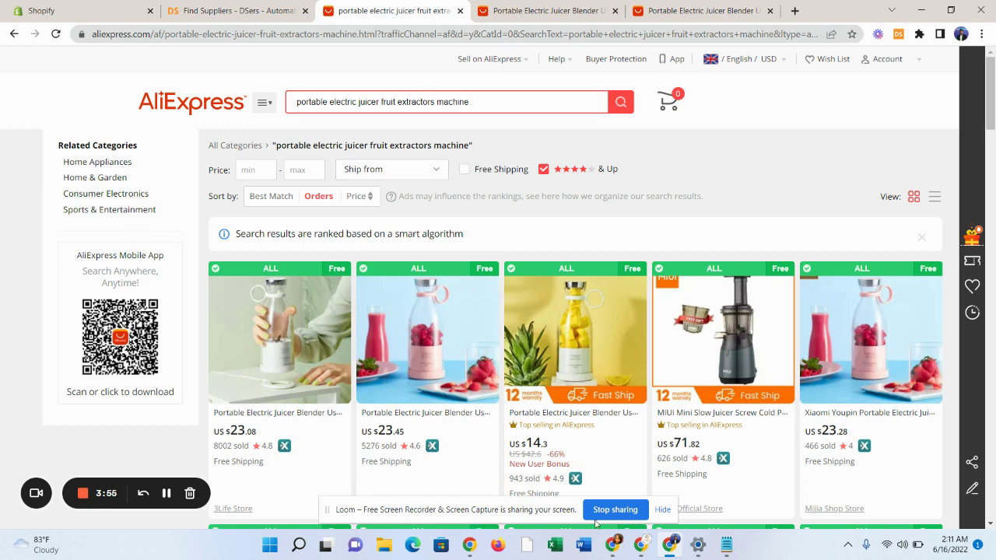
Switch to Notepad and add the line "Supplier > UK ---- > UK" below the product keyword.
left_click(726, 545)
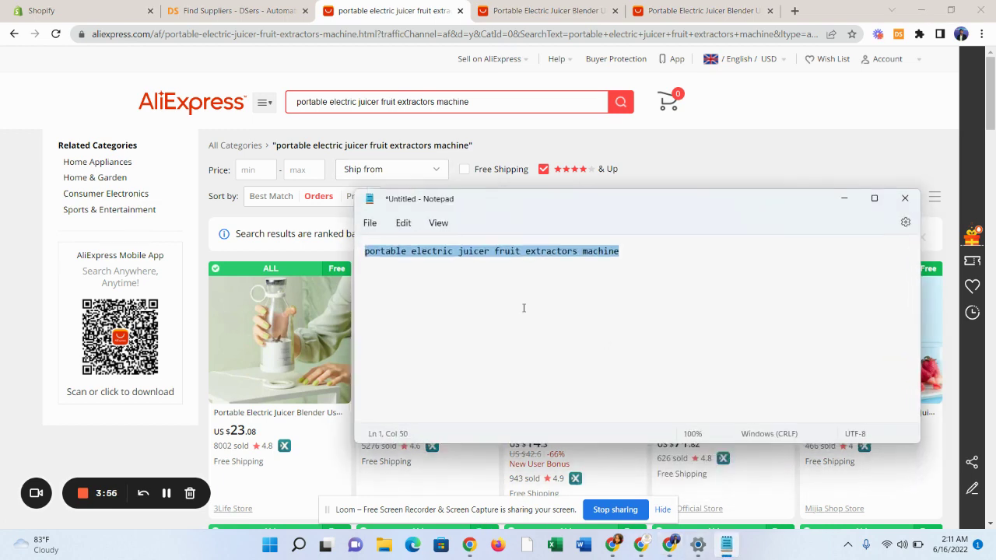
left_click(691, 277)
type("Su")
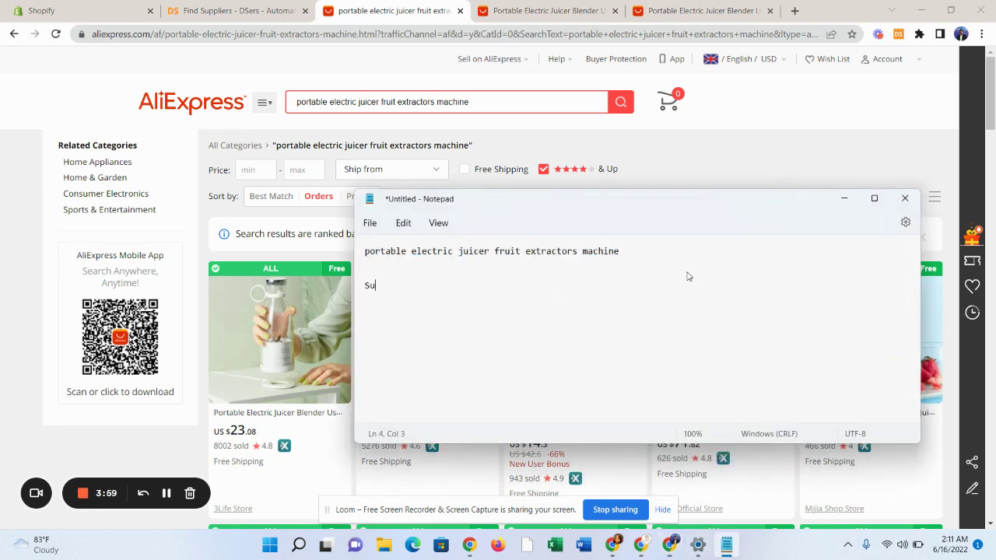
type("ppli")
Add the line "Supplier Requirement > 4.5+ Review (100 Product)" below the UK supplier line.
type("Su")
type("pplier ")
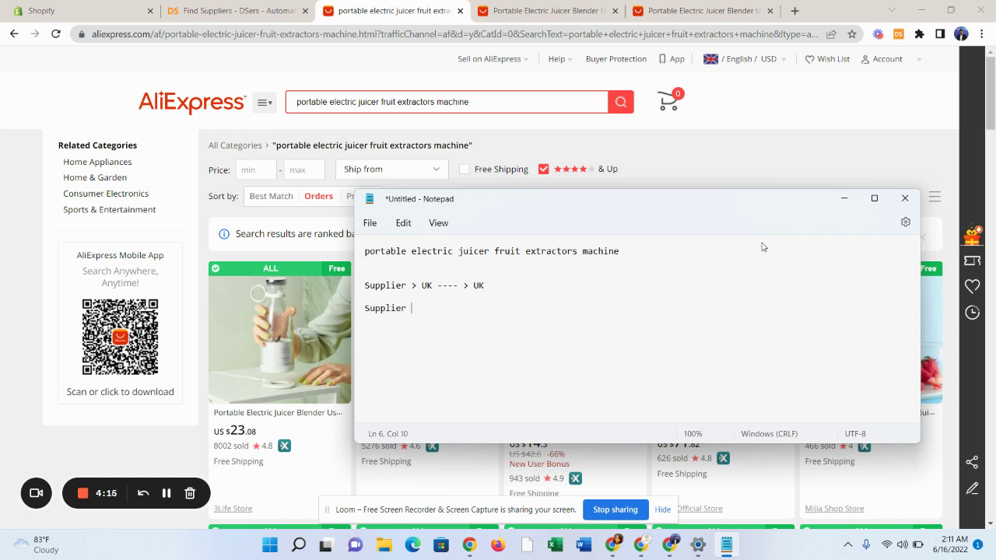
type("Requireme")
type("nt > 4.5+ Review )")
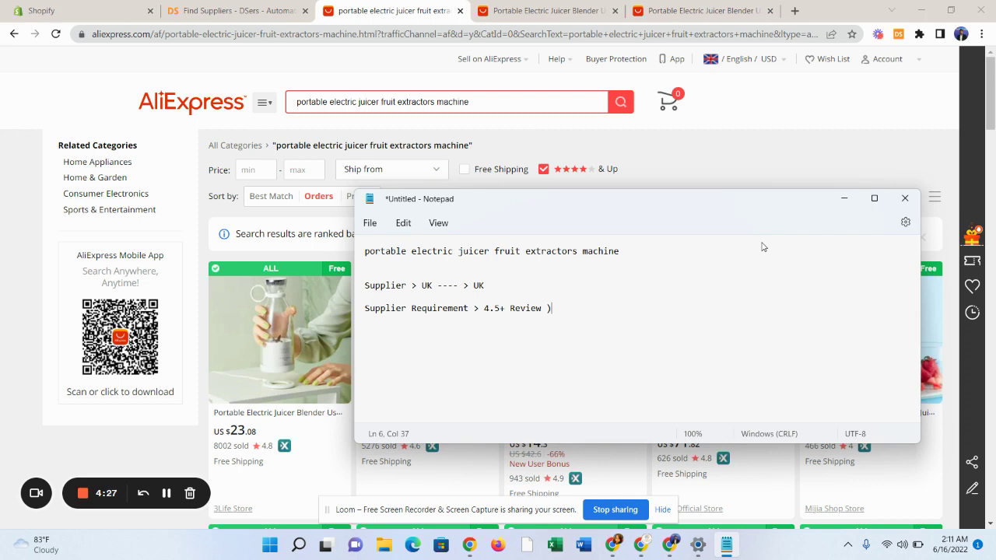
key("BackSpace")
key("BackSpace")
type("00 Product")
left_click_drag(624, 311, 484, 310)
left_click(598, 310)
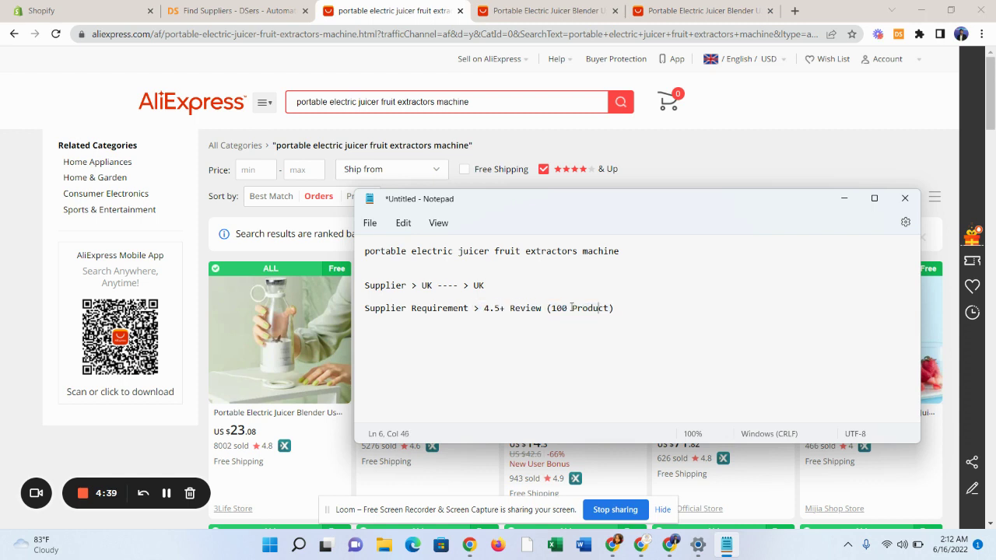
Change the product count in the requirement to 50 and put "4.5+ Review (50 Product)" on its own line.
left_click_drag(568, 309, 553, 308)
type("50")
key("Return")
key("Return")
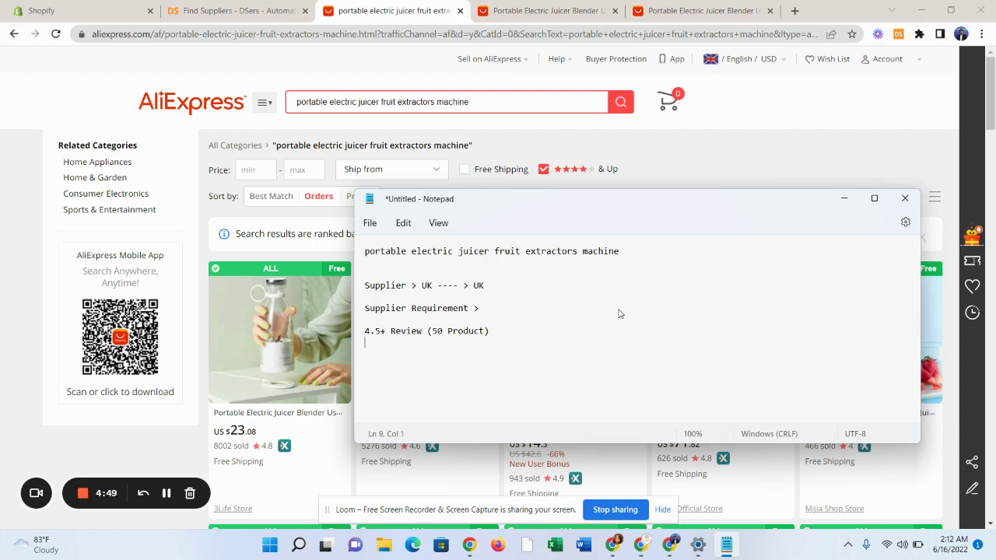
Add the requirement "not more than $30 ( including shipment )" under the review requirement and put the notes away.
type("ote")
type("more than ")
type("$30")
left_click_drag(472, 343, 352, 333)
left_click(432, 345)
type("( incliuding shipment")
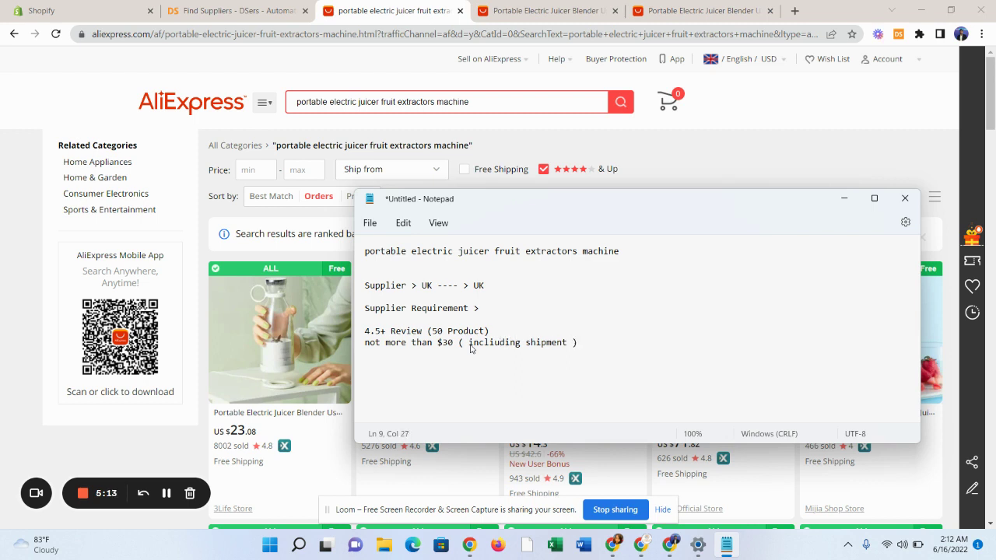
key("BackSpace")
key("BackSpace")
type("u")
left_click(844, 199)
Compare all shipping methods on the XIAO MI Store listing and select AliExpress Standard Shipping at US $2.13.
left_click(580, 6)
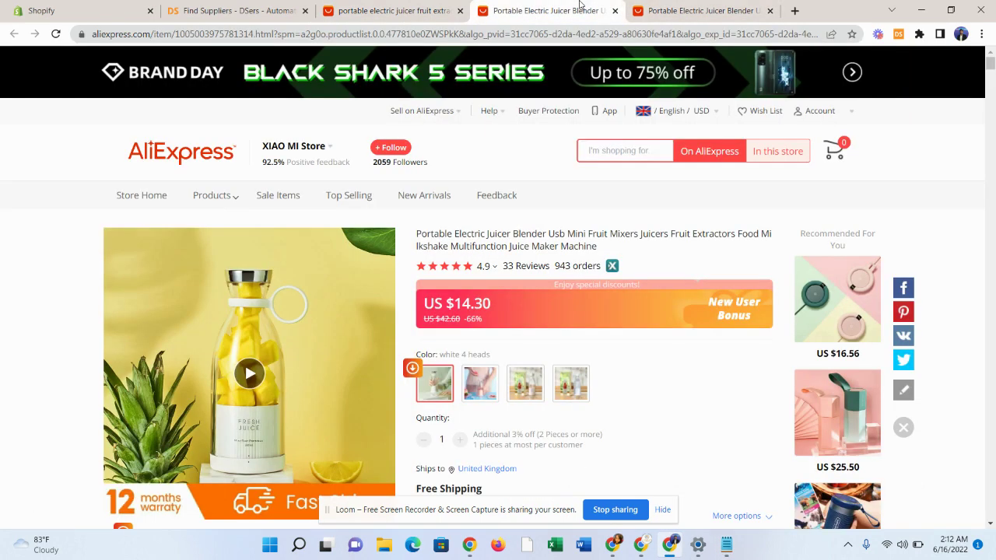
scroll(522, 381, "down", 2)
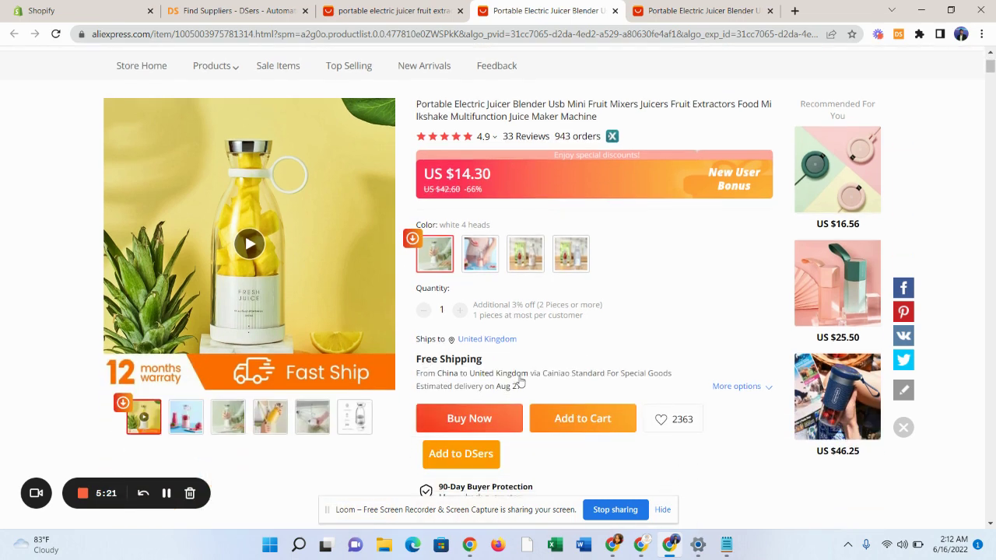
scroll(534, 435, "up", 1)
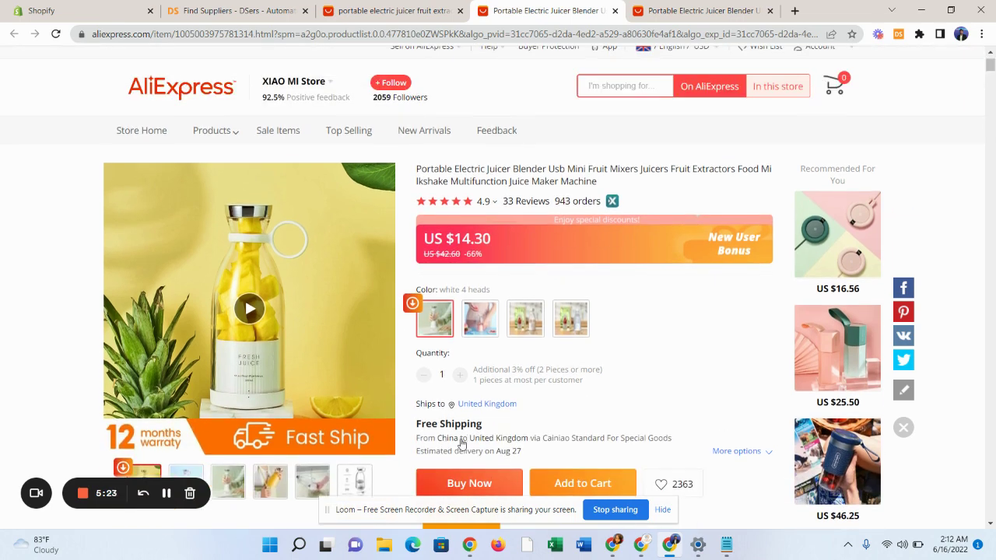
left_click(458, 442)
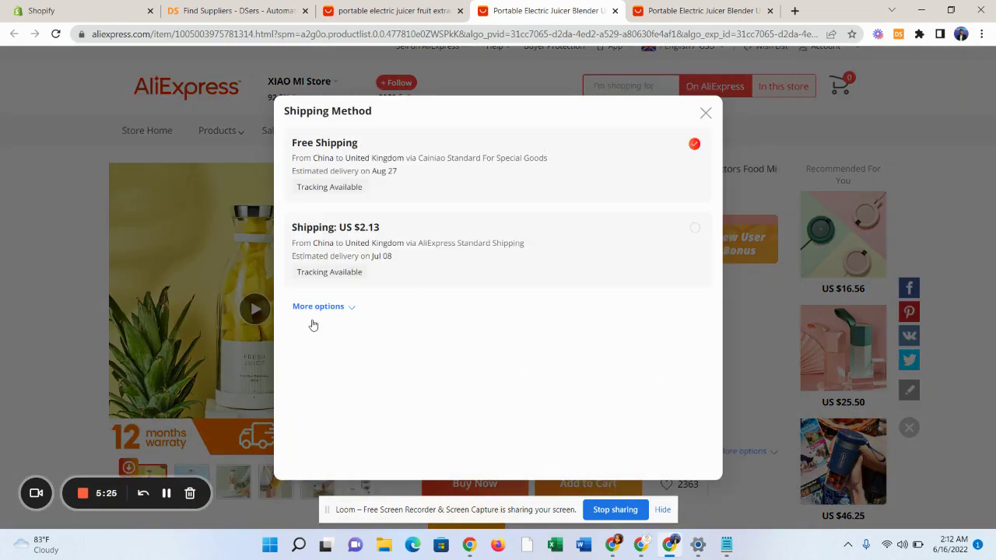
left_click(322, 307)
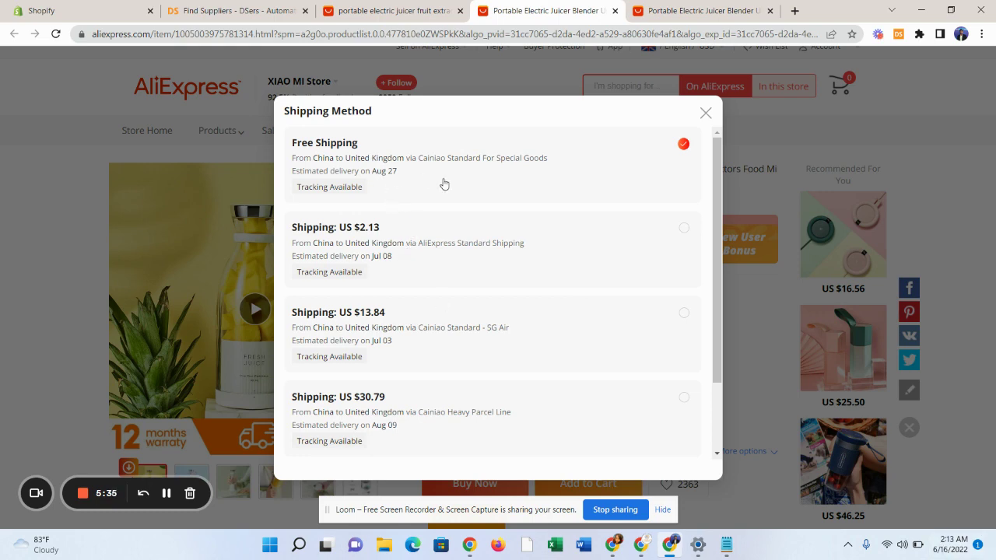
scroll(440, 281, "down", 2)
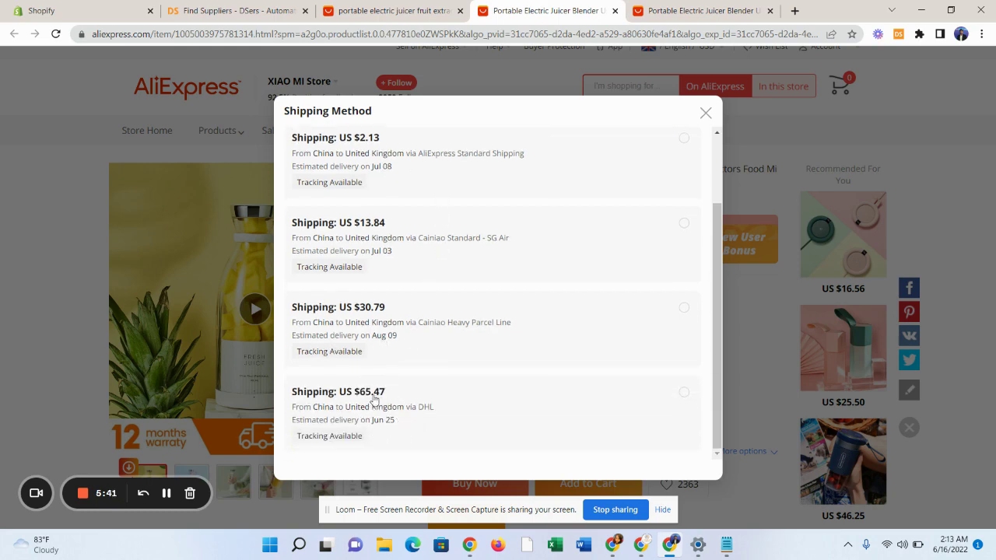
scroll(414, 408, "up", 2)
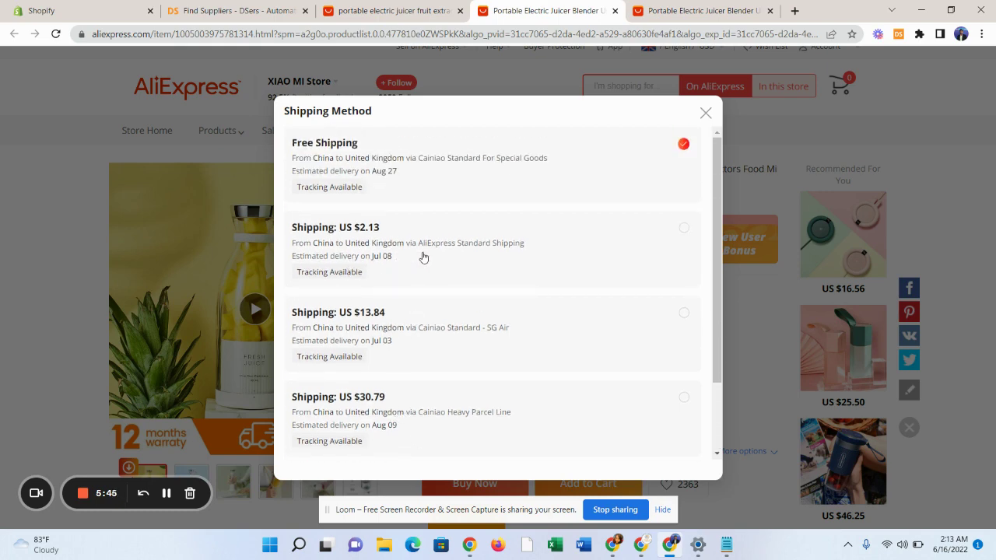
left_click(493, 251)
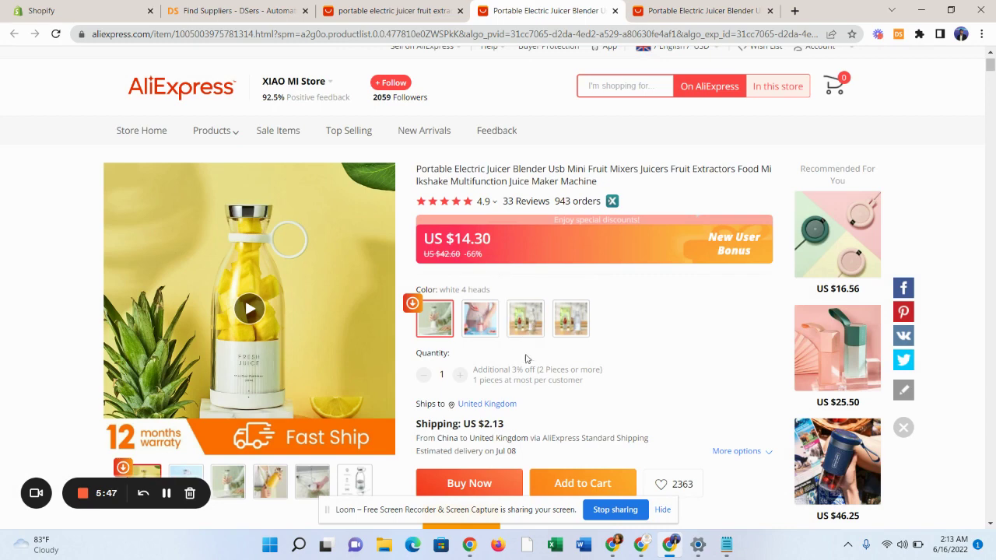
Review the XIAO MI Store listing's price, color variants, shipping cost and delivery date with the chosen shipping method.
scroll(521, 358, "down", 2)
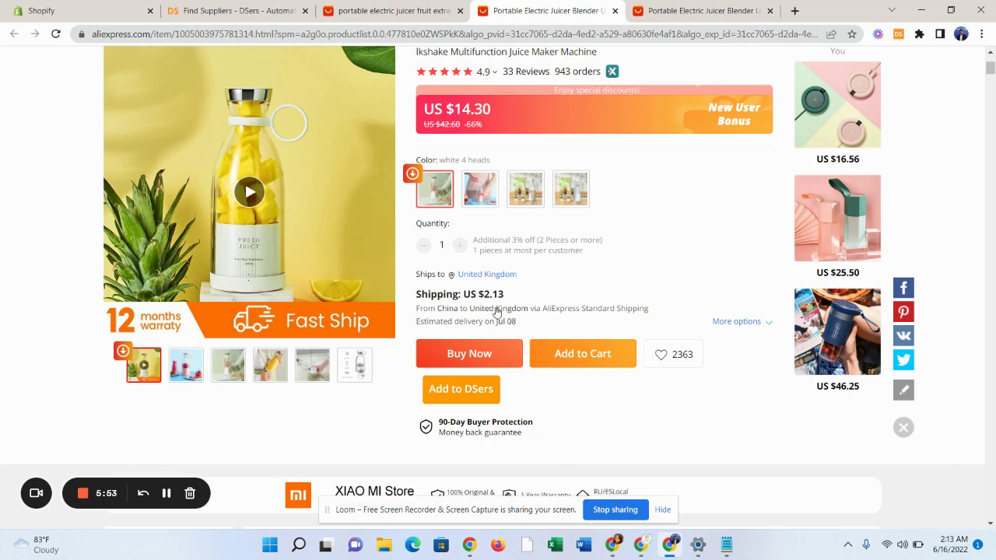
scroll(440, 331, "up", 1)
scroll(440, 331, "up", 2)
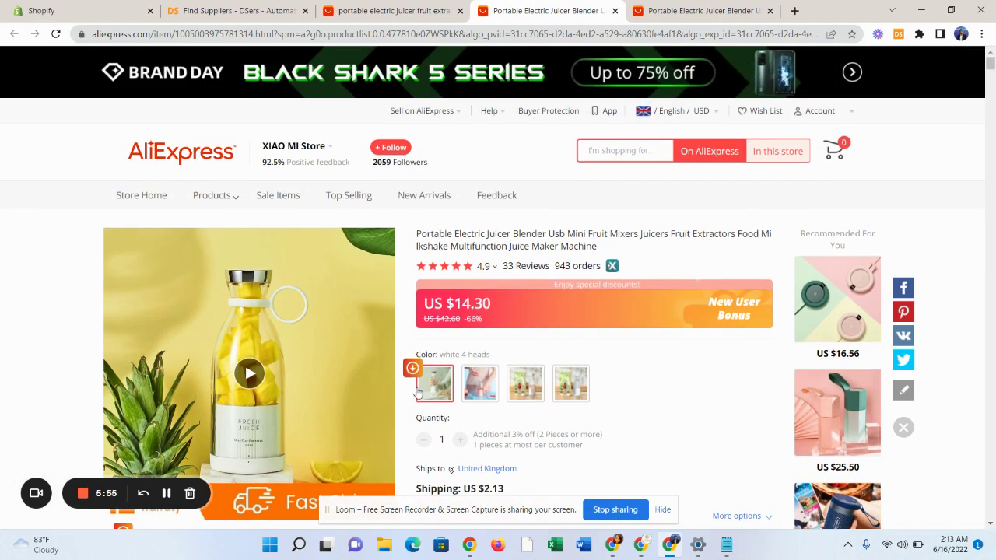
scroll(345, 353, "down", 2)
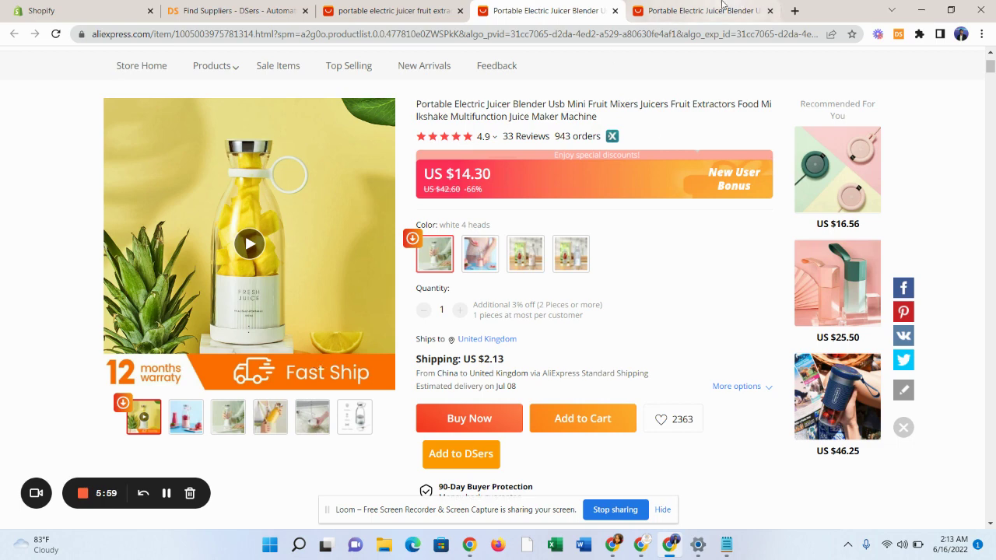
Review the cc pooch supplies Store listing's rating, orders, price and shipping, and bring up the supplier requirement notes for comparison.
left_click(692, 8)
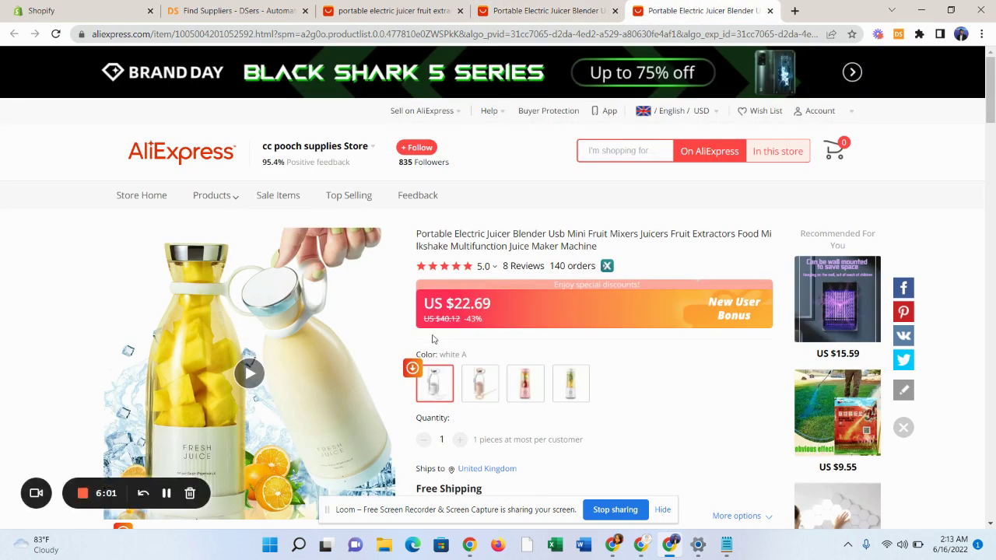
scroll(473, 323, "down", 1)
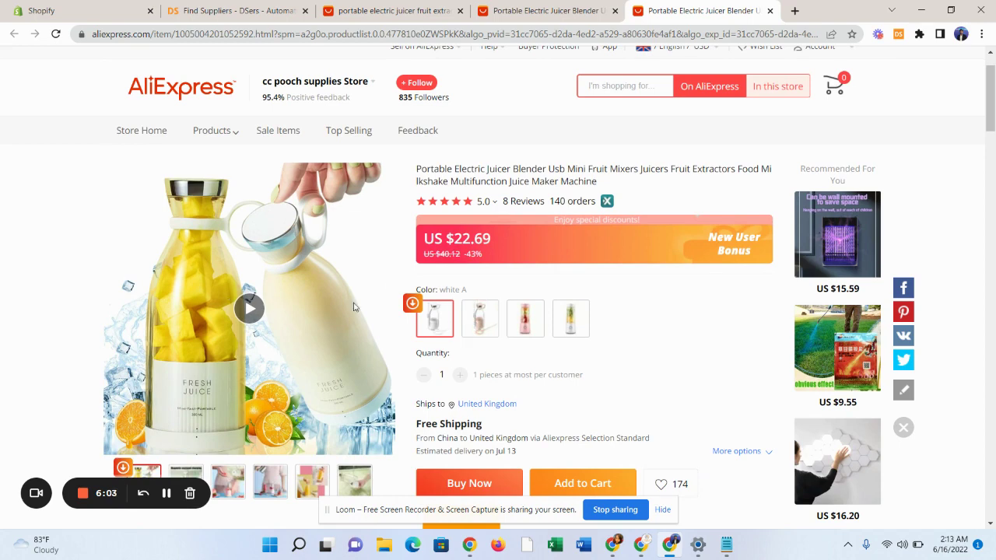
scroll(354, 308, "down", 1)
scroll(534, 318, "up", 1)
scroll(554, 361, "down", 1)
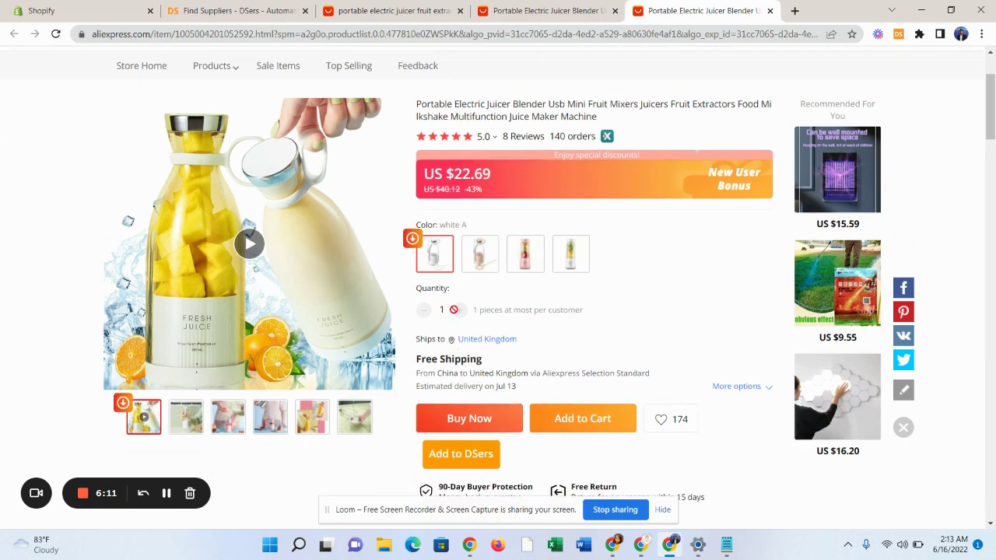
scroll(456, 174, "up", 1)
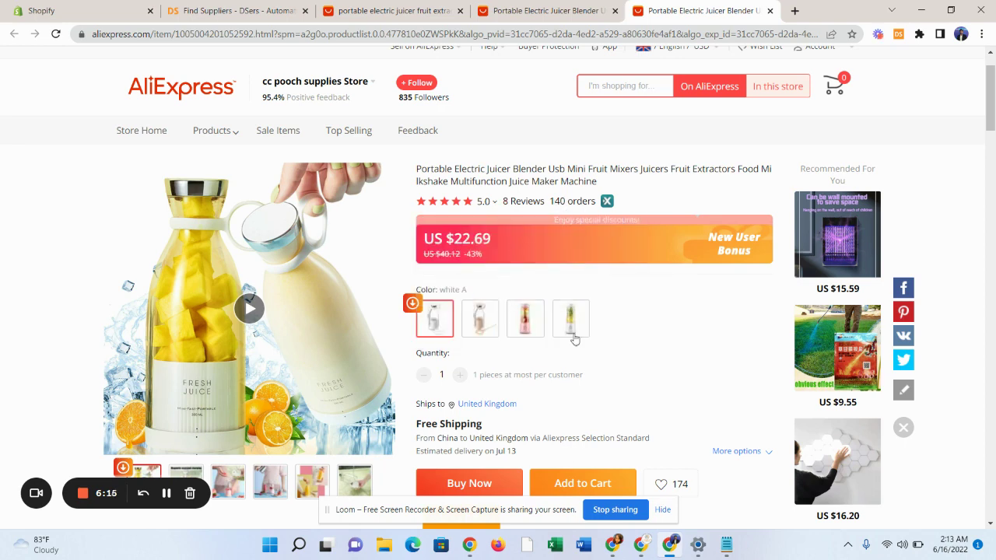
left_click(726, 546)
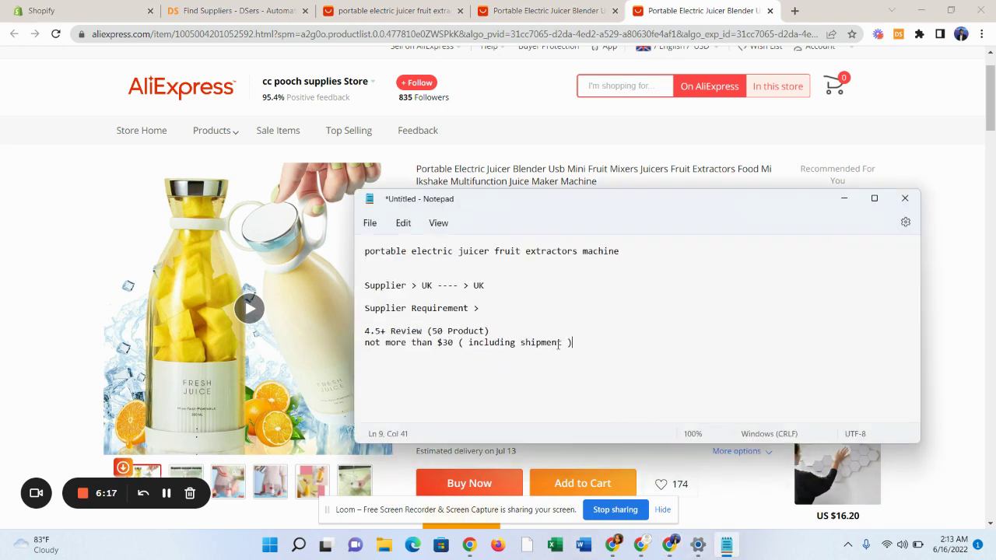
Put the notes away, compare the cc pooch supplies Store listing's shipping methods, and select Seller's Shipping Method - CZ from Czech Republic at US $5.96.
left_click_drag(492, 330, 432, 330)
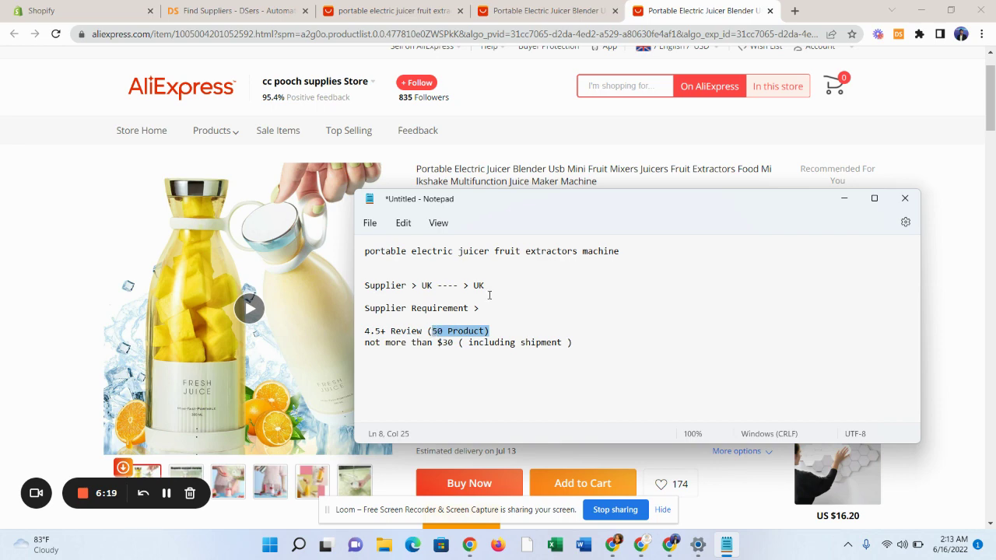
left_click(832, 199)
scroll(467, 365, "down", 1)
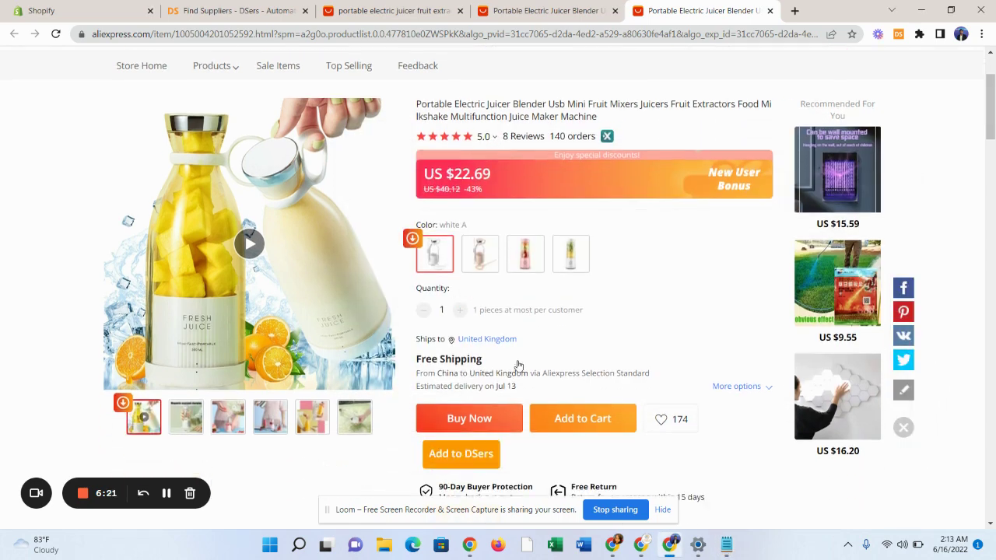
left_click(466, 372)
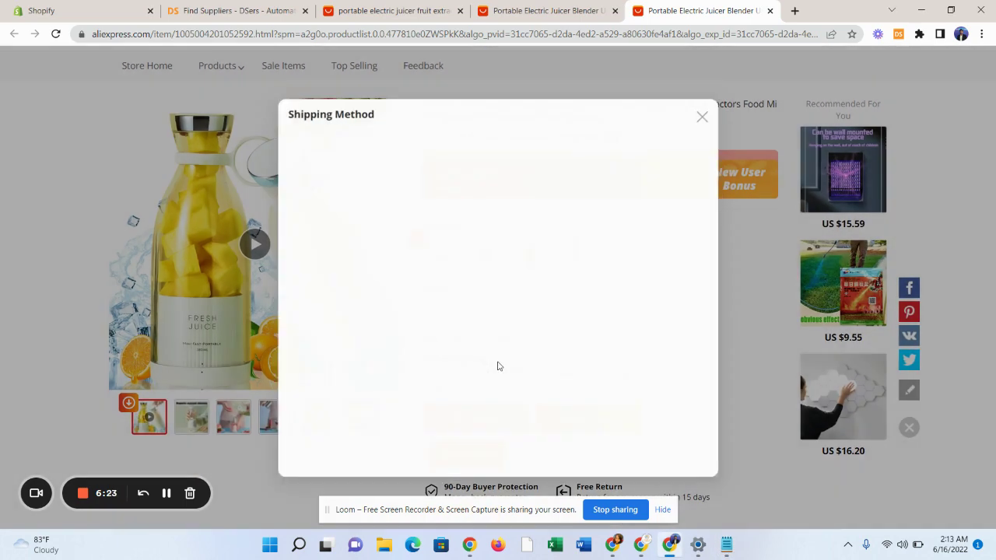
left_click(327, 306)
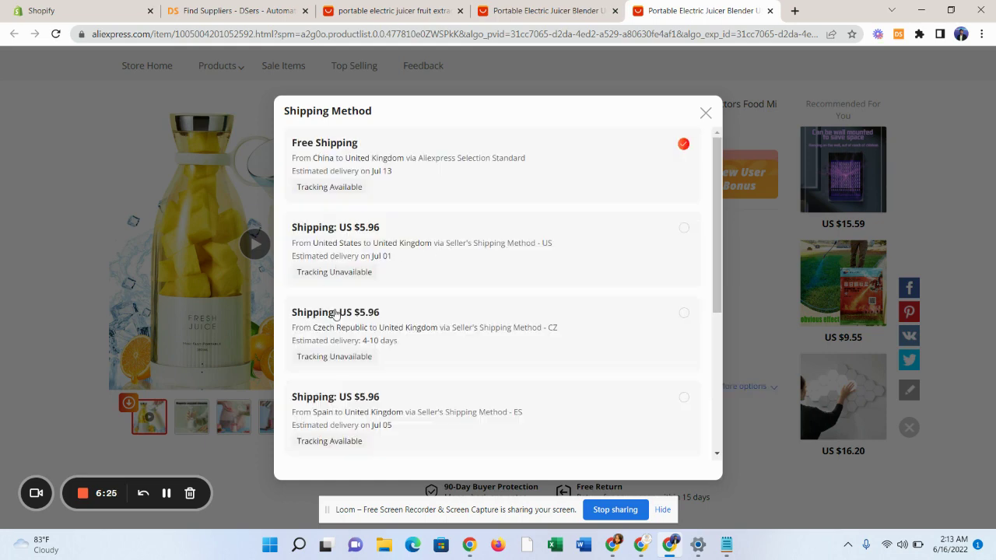
scroll(450, 311, "down", 1)
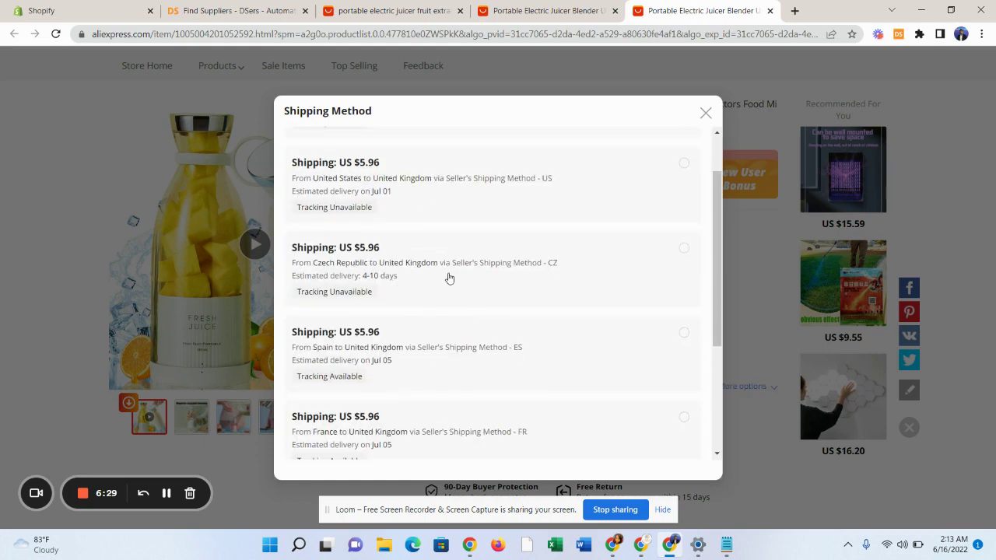
scroll(439, 311, "down", 3)
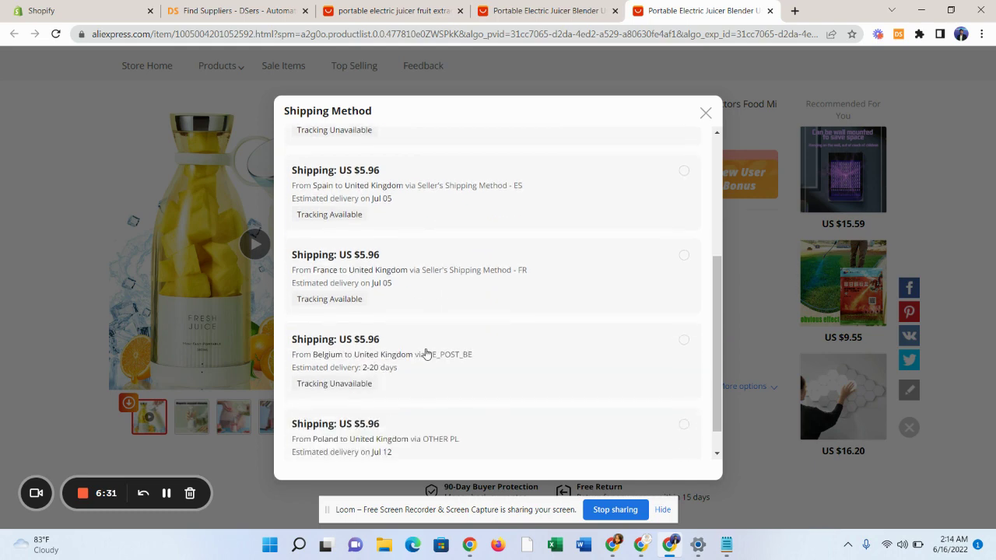
scroll(434, 411, "up", 4)
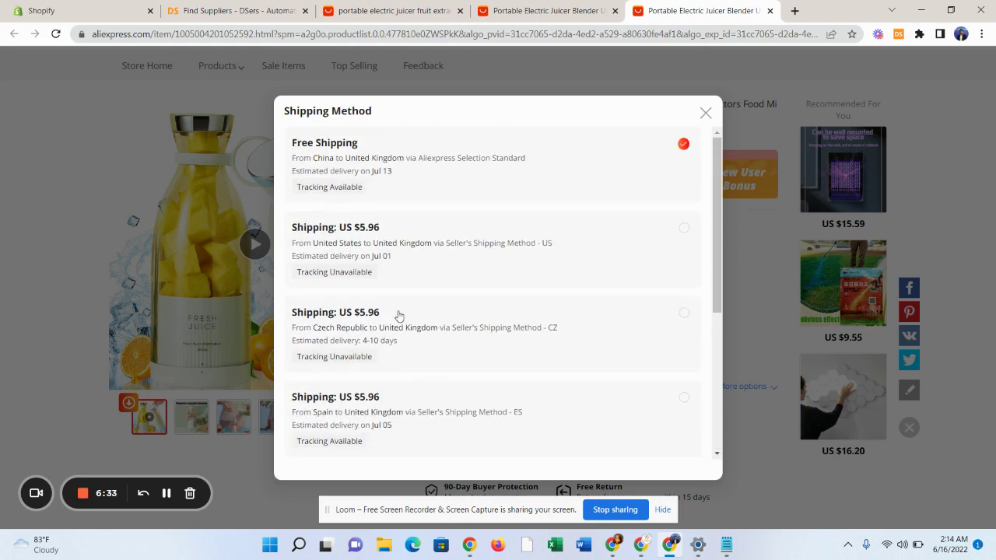
left_click(447, 343)
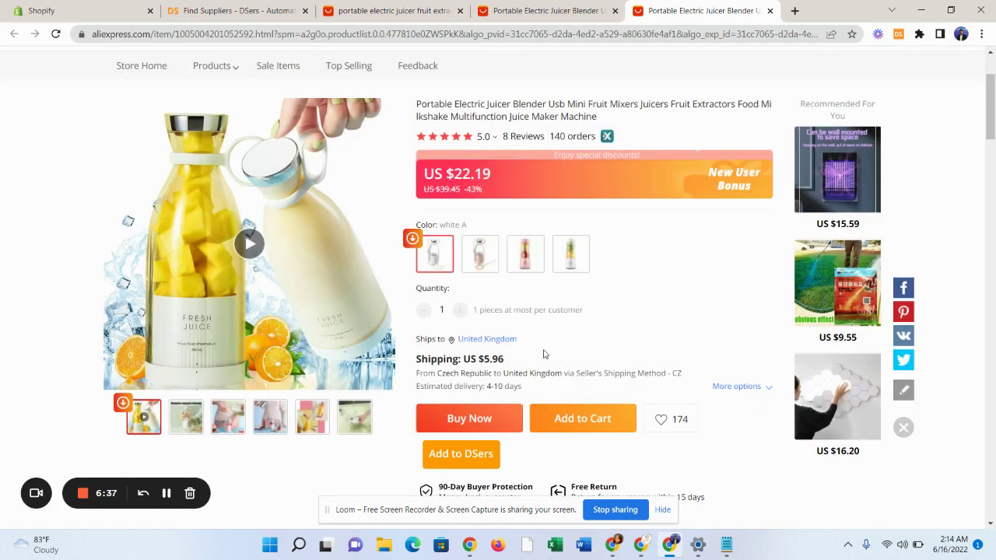
Check the listing's price plus shipping against the "not more than $30 ( including shipment )" requirement in the notes.
scroll(537, 350, "up", 2)
scroll(490, 402, "down", 2)
left_click(726, 545)
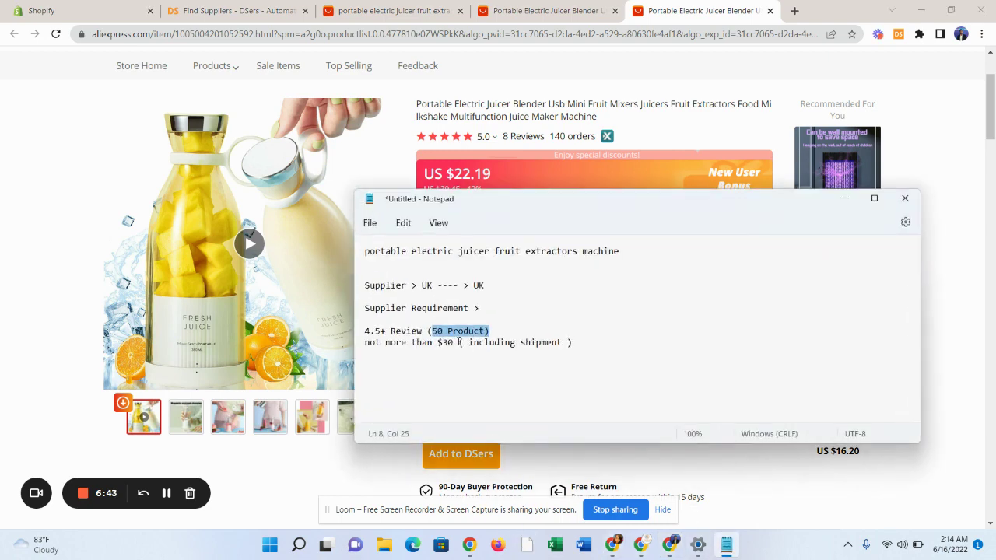
left_click_drag(452, 343, 386, 344)
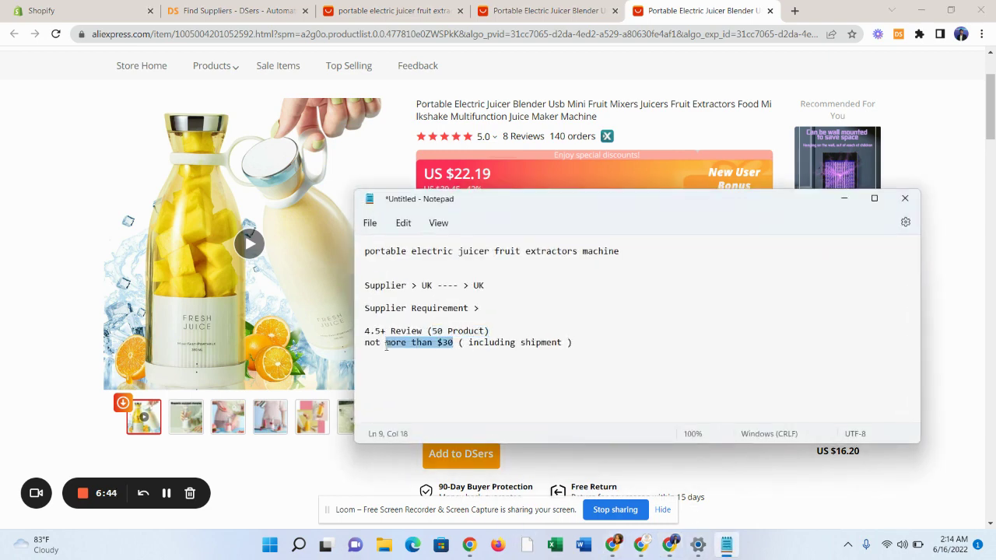
left_click(844, 199)
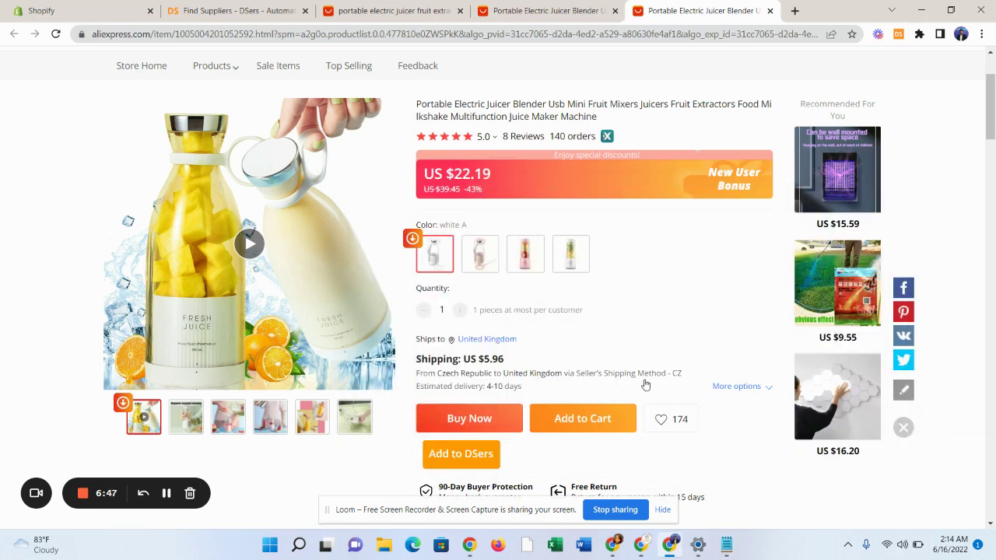
scroll(514, 331, "up", 1)
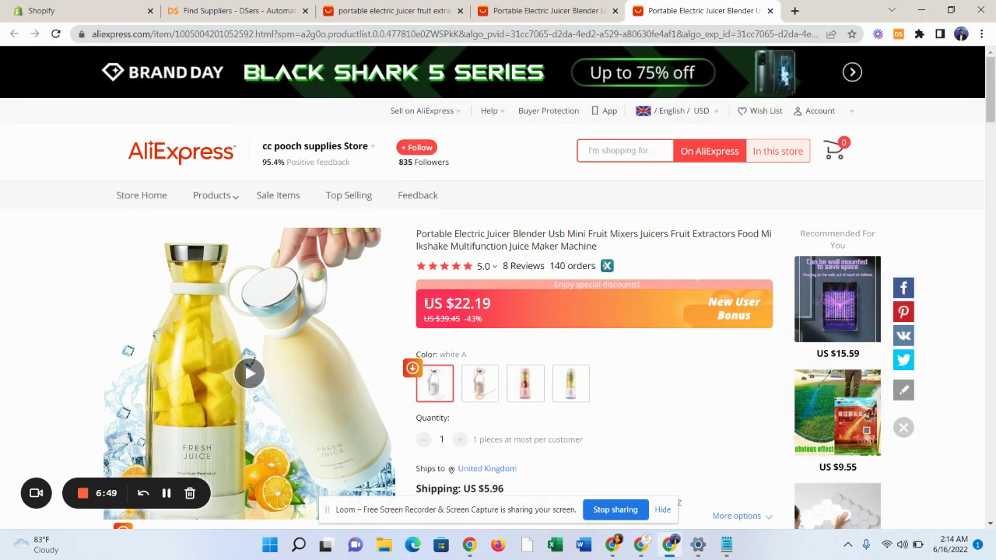
scroll(506, 331, "down", 2)
scroll(498, 312, "up", 1)
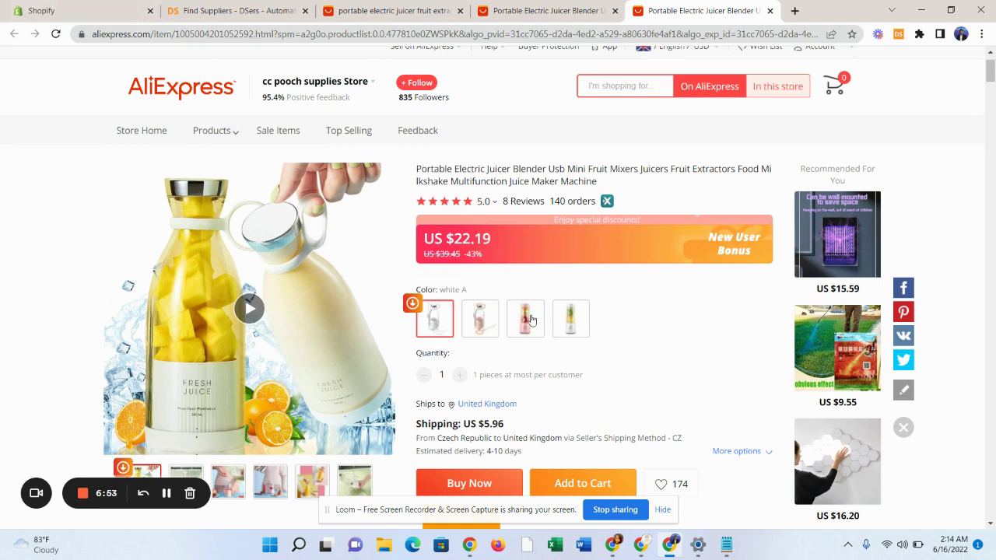
Try to add the cc pooch supplies Store juicer listing to DSers and read the response message.
scroll(471, 366, "down", 2)
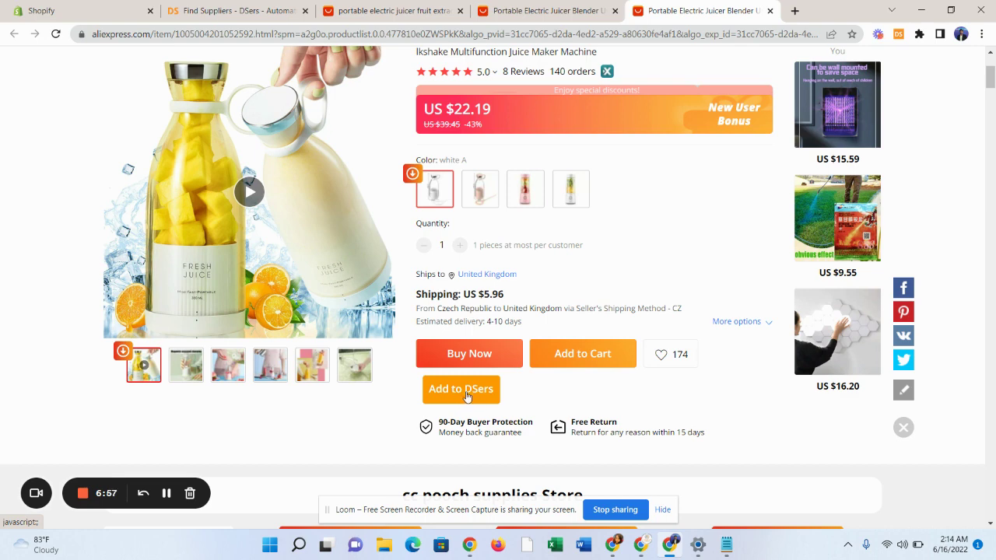
left_click(467, 396)
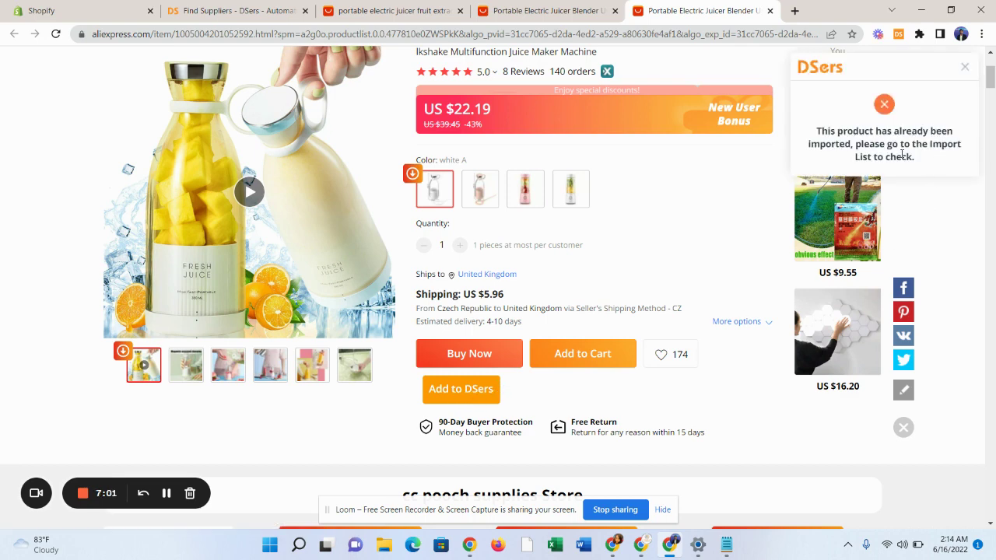
left_click_drag(818, 132, 919, 163)
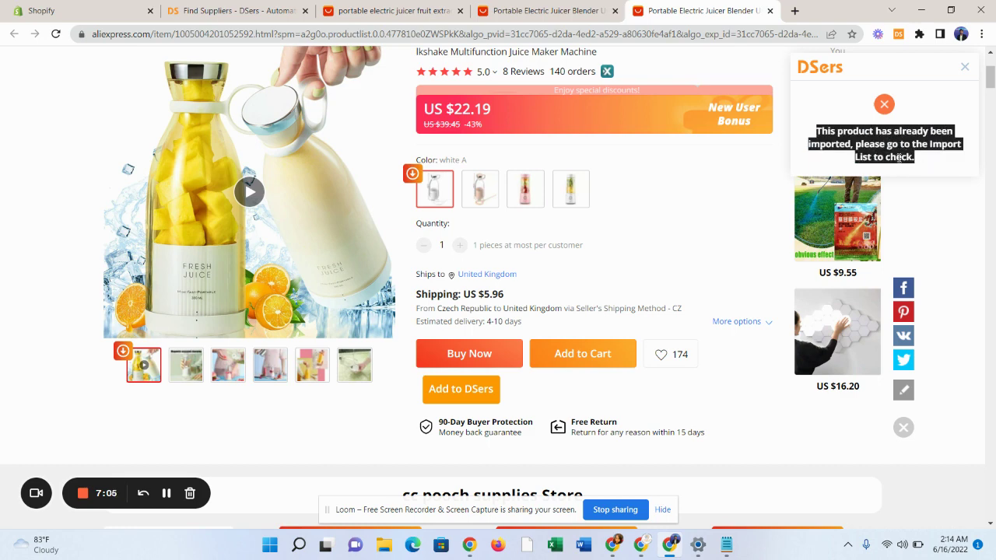
left_click(903, 157)
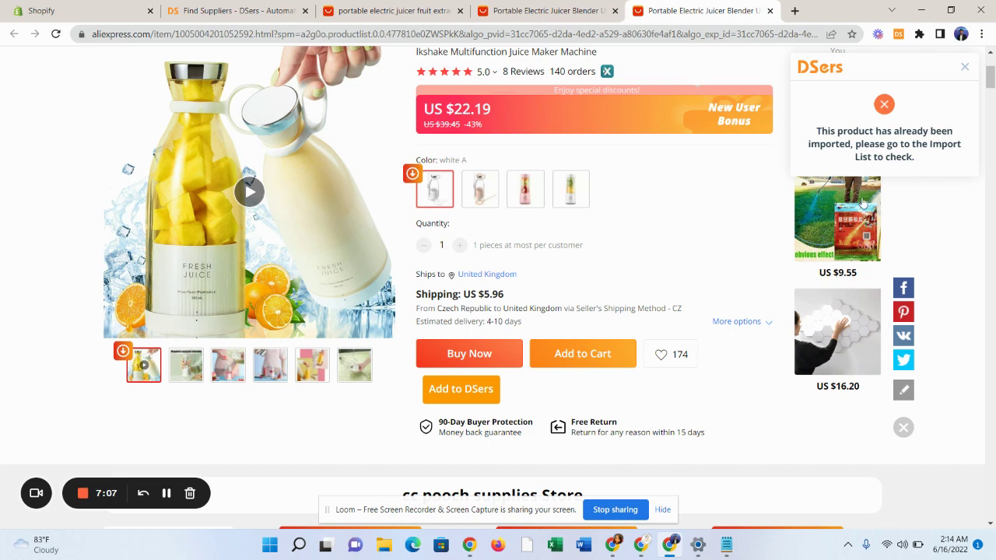
Switch to DSers and open My Products to locate the previously imported portable electric juicer product.
left_click(281, 6)
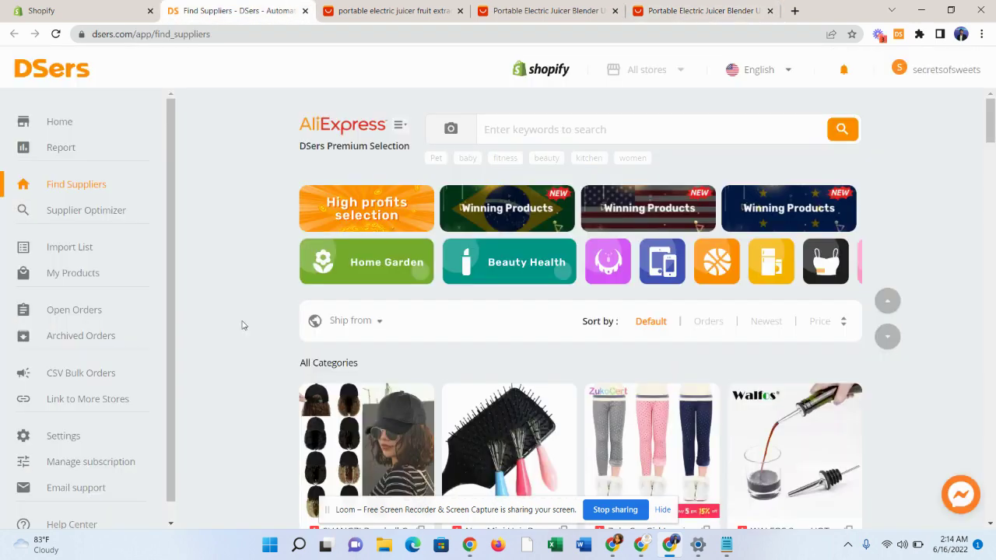
left_click(73, 274)
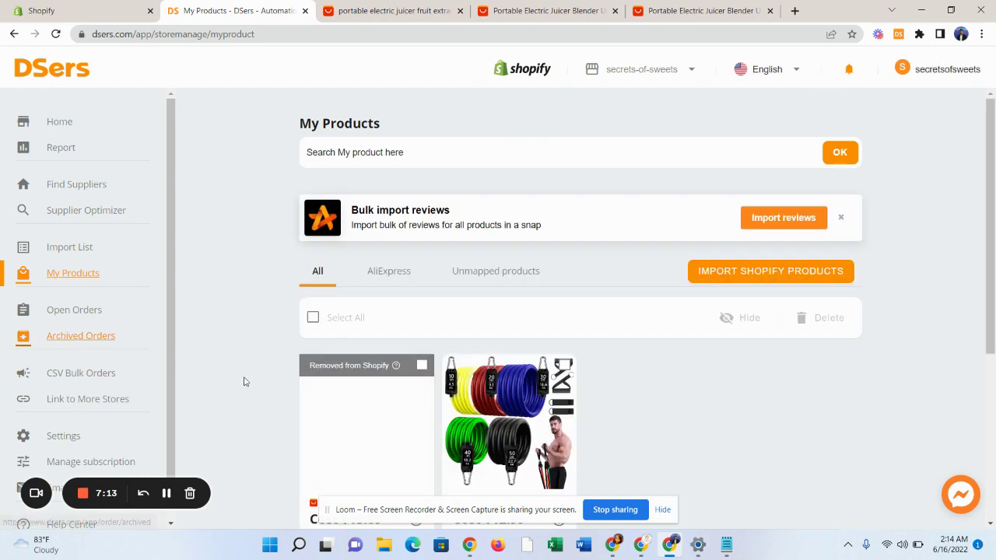
scroll(334, 351, "down", 2)
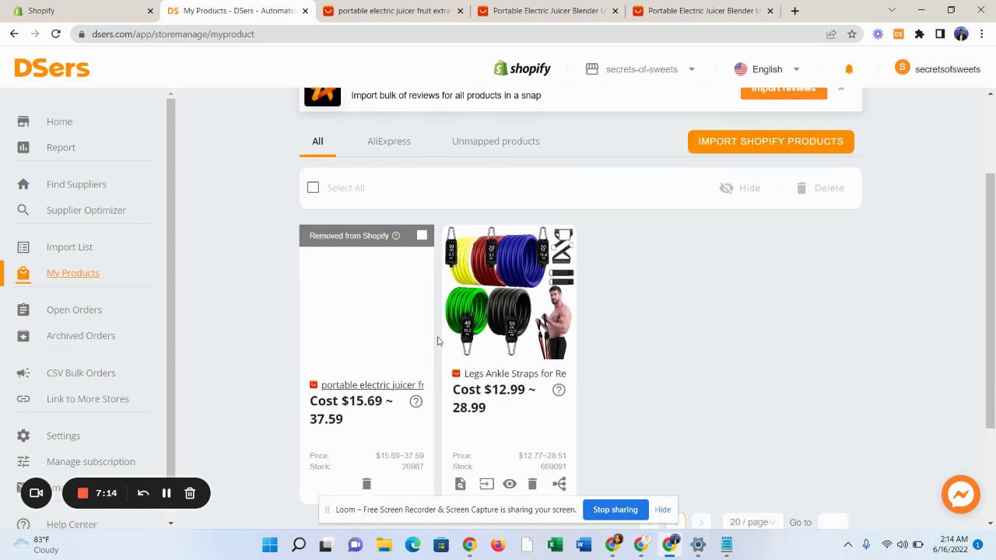
left_click(421, 235)
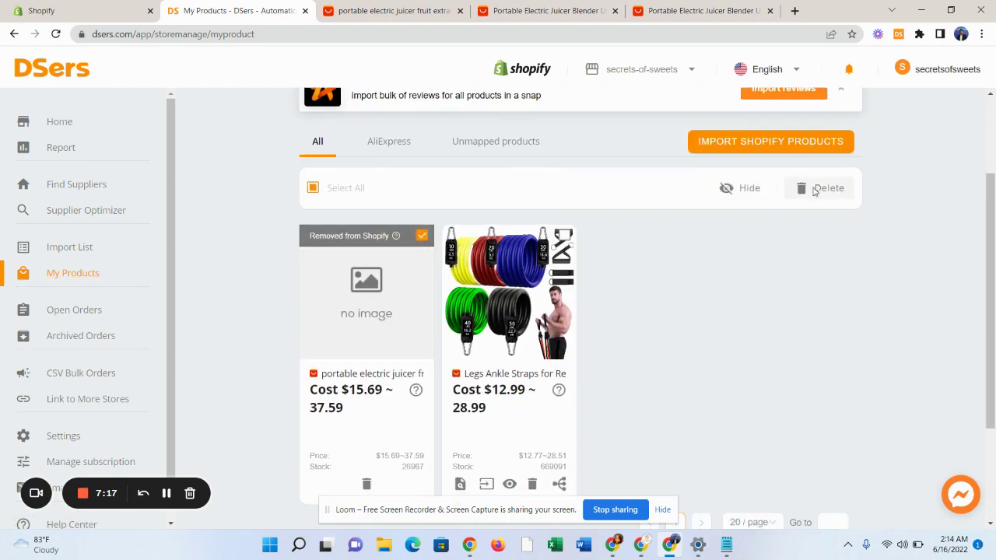
left_click(824, 188)
left_click(385, 193)
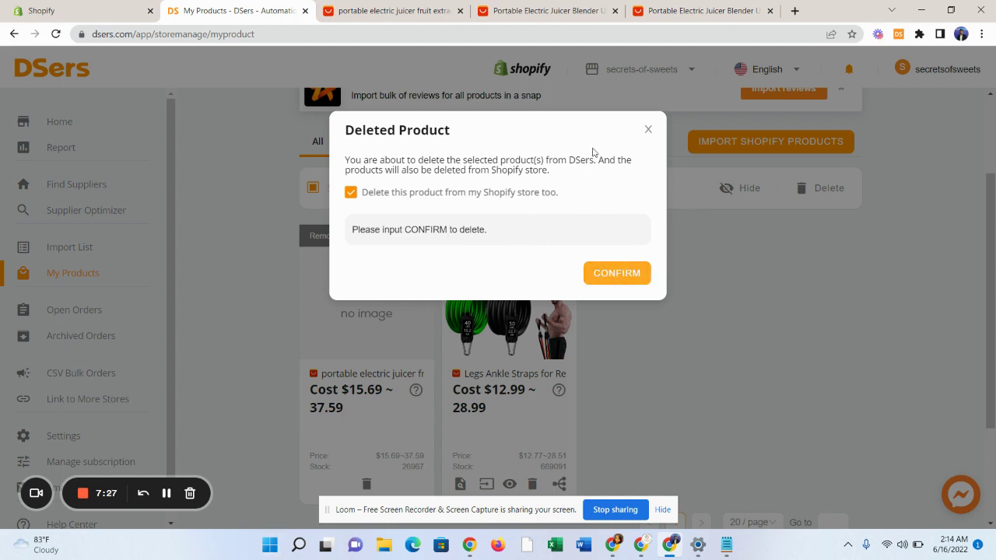
left_click(649, 131)
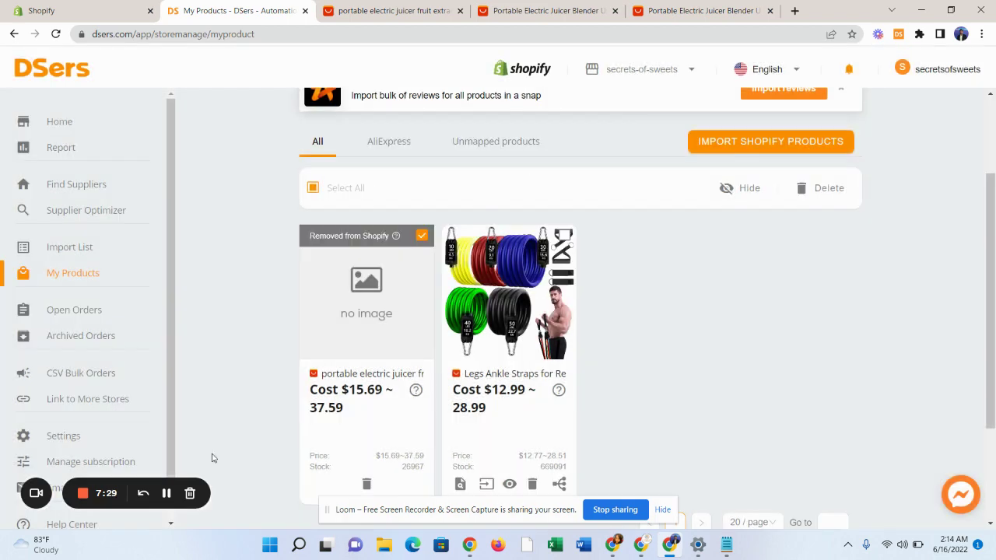
scroll(463, 309, "up", 2)
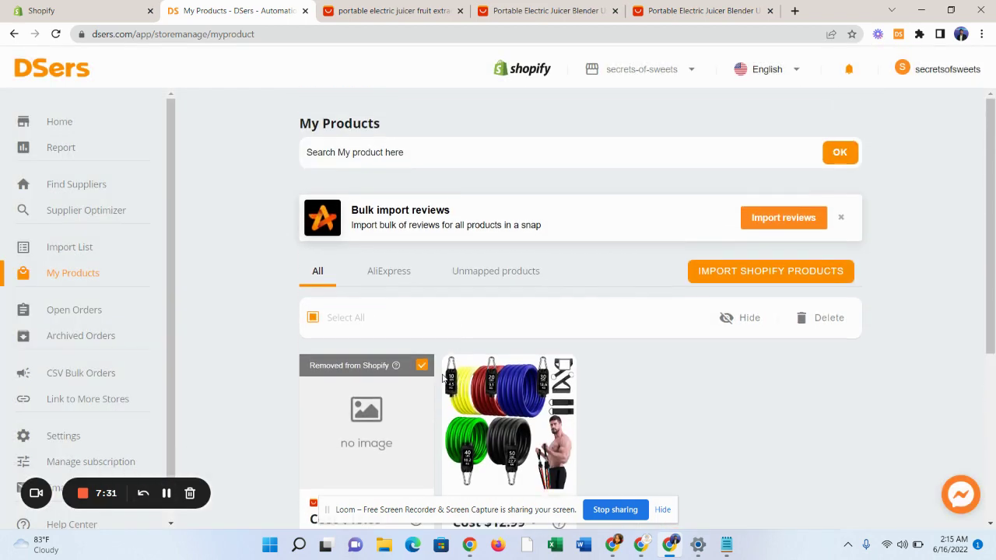
Reload the cc pooch supplies Store listing on AliExpress and the My Products page in DSers.
left_click(756, 9)
scroll(554, 340, "up", 3)
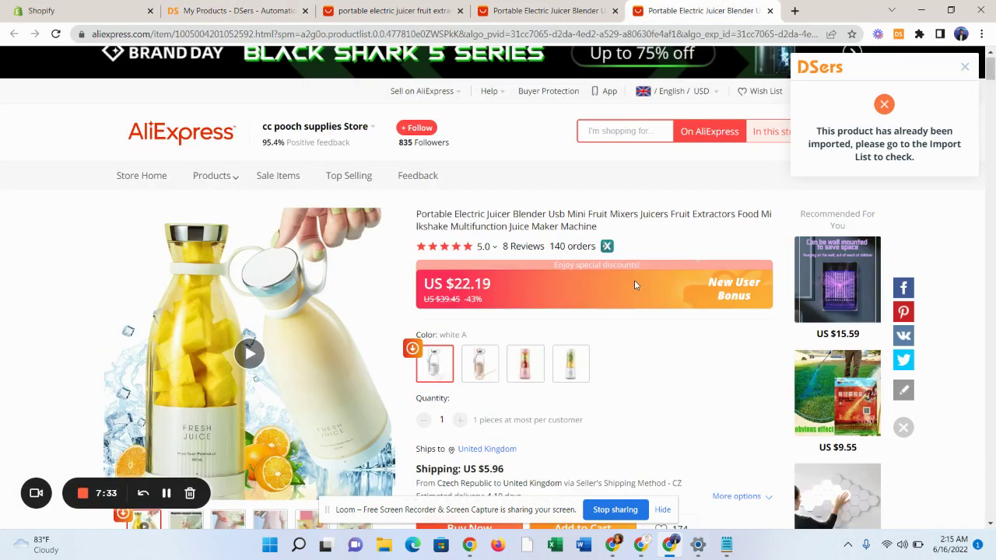
key("F5")
left_click(261, 8)
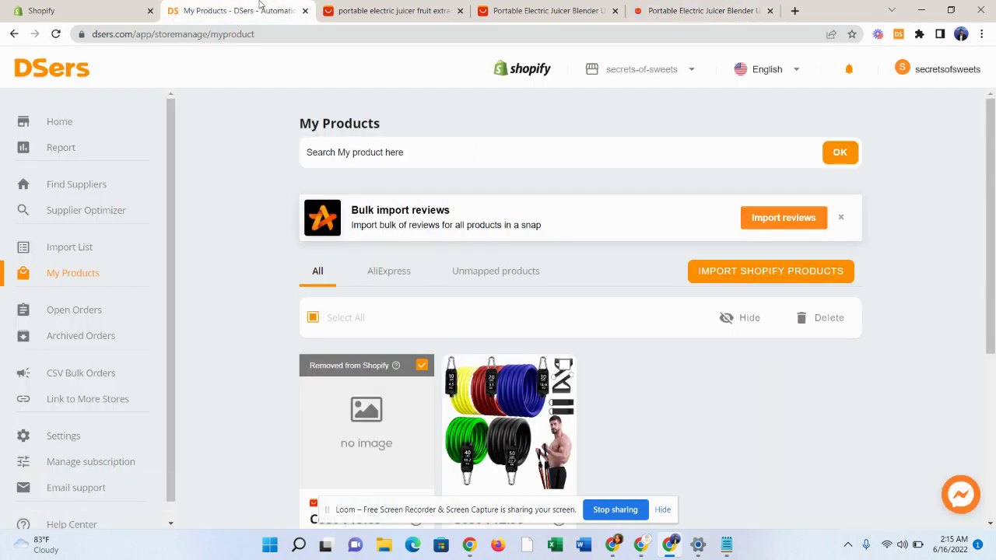
left_click(56, 34)
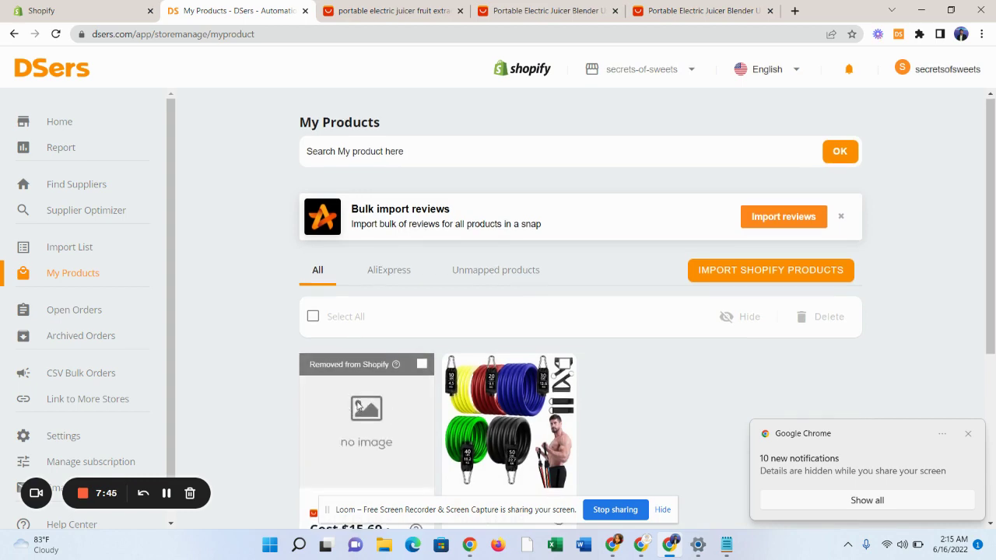
Open the deletion confirmation for the juicer product marked Removed from Shopify, with deletion from the Shopify store enabled too.
scroll(389, 417, "down", 3)
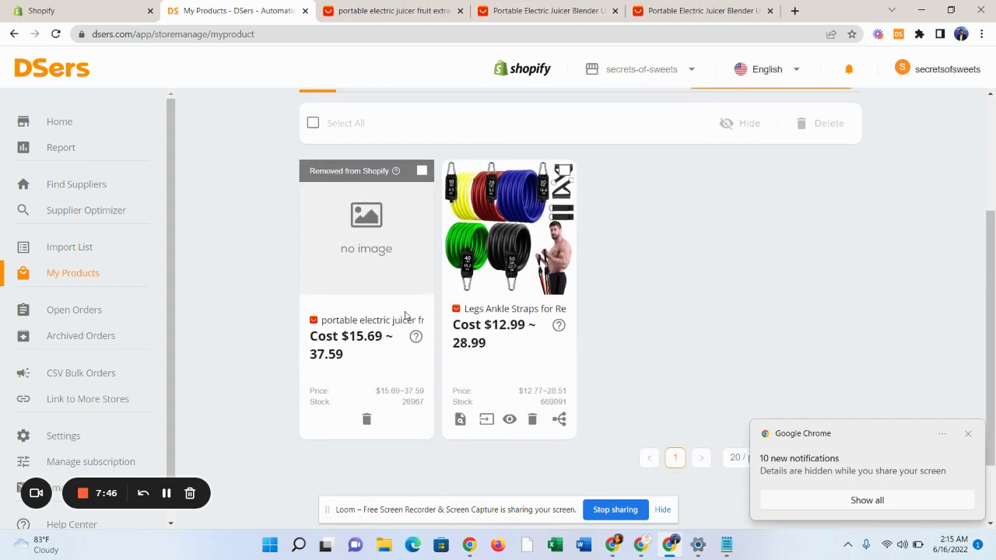
left_click(367, 420)
left_click(352, 193)
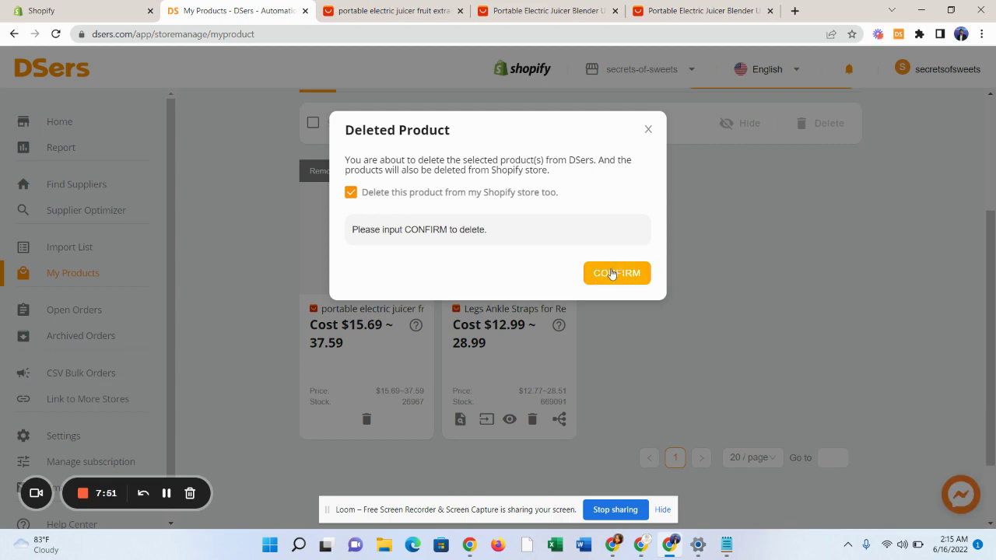
Reload the cc pooch supplies Store listing on AliExpress, add the juicer to DSers, and return to the DSers My Products page.
left_click(685, 11)
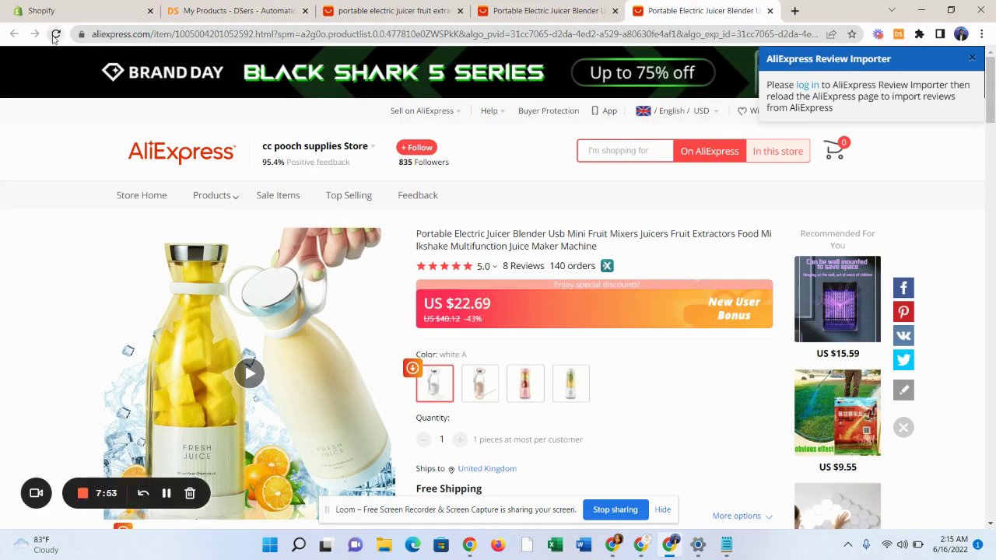
left_click(55, 34)
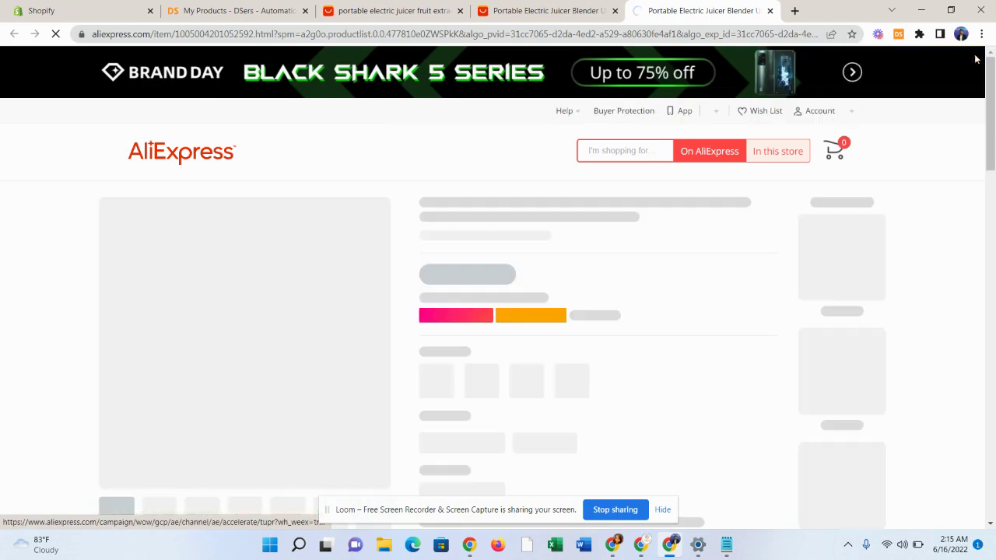
scroll(527, 417, "down", 3)
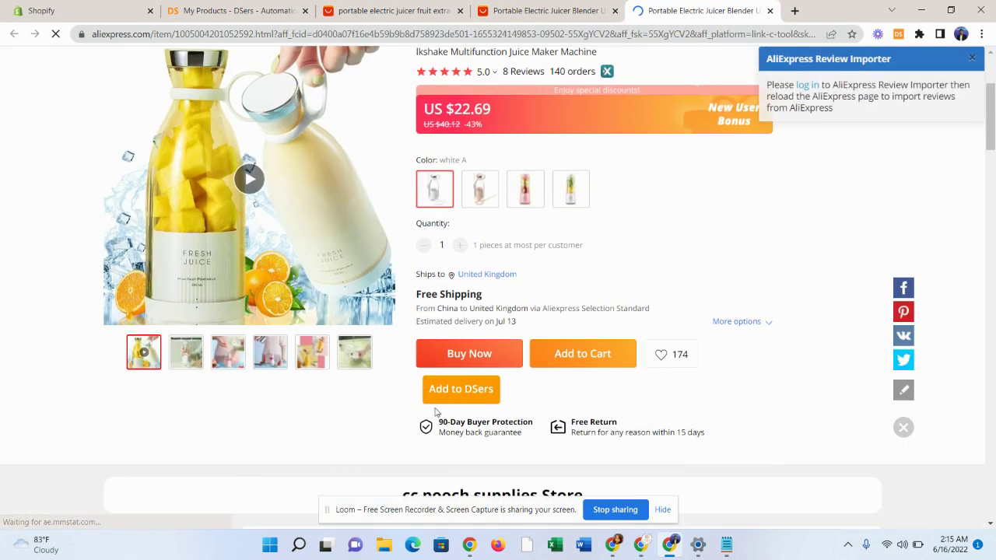
scroll(460, 399, "down", 3)
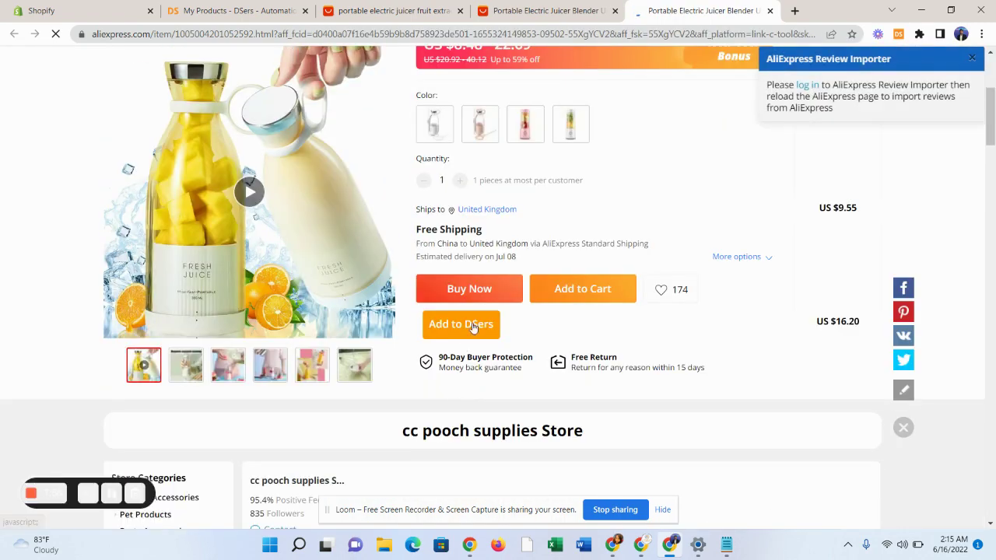
left_click(469, 325)
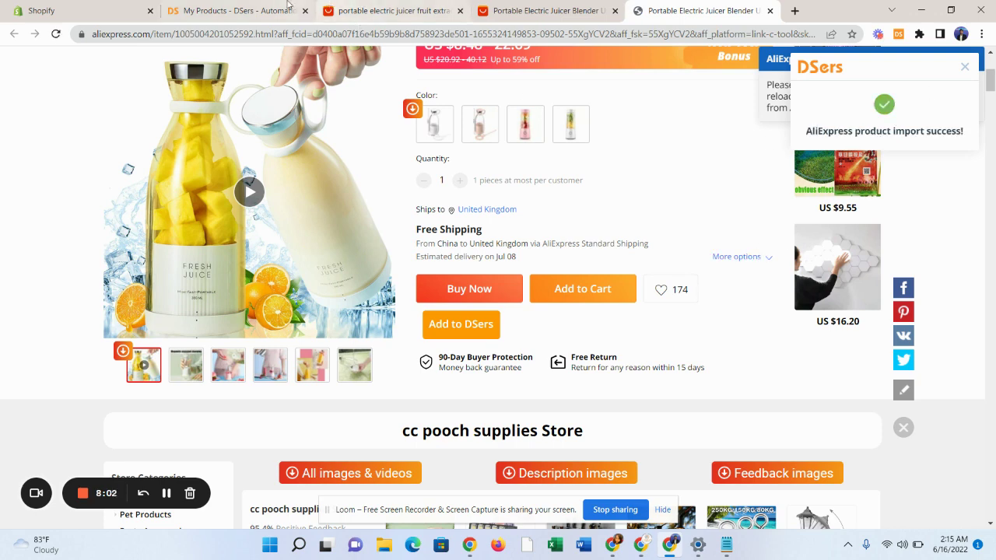
left_click(233, 11)
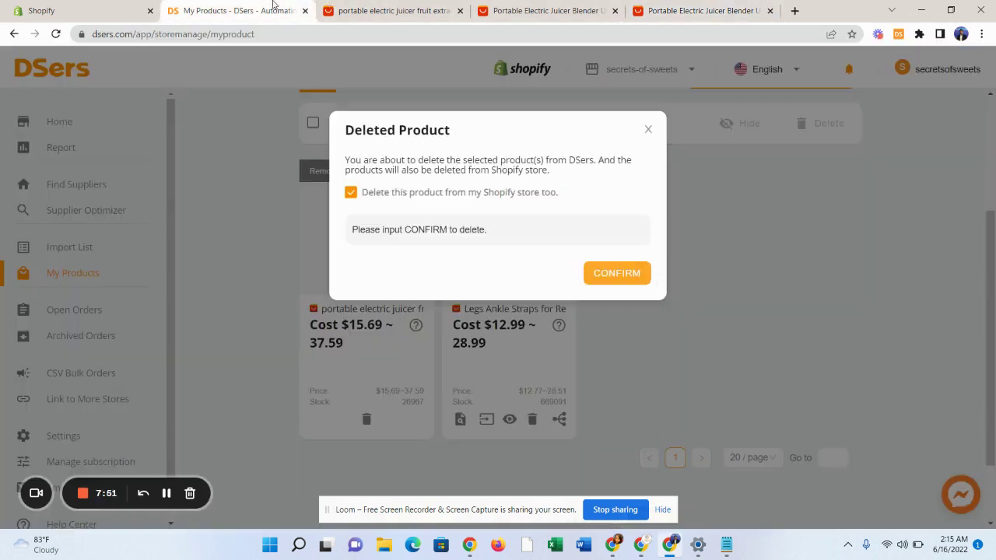
Dismiss the product deletion confirmation and open the Import List to locate the newly added juicer.
left_click(144, 39)
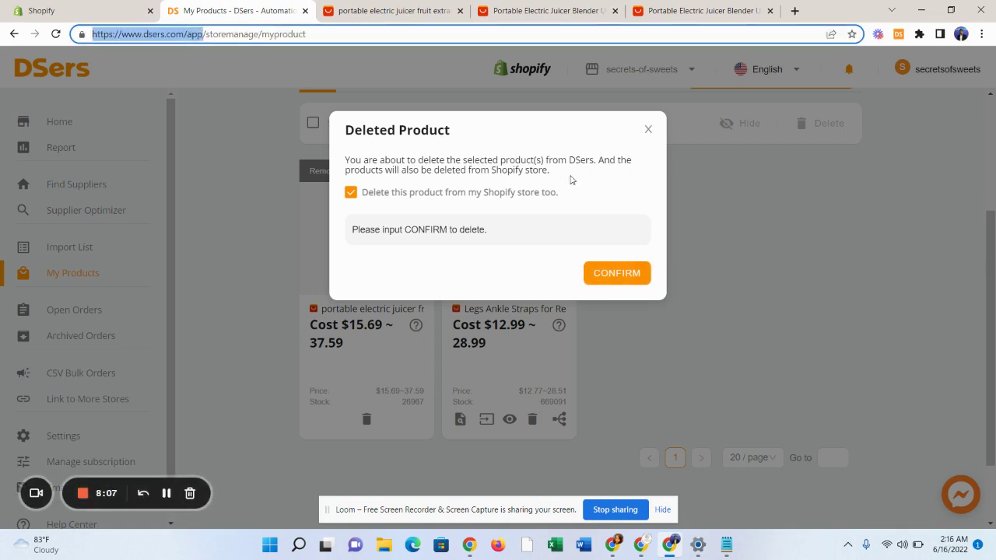
left_click(649, 129)
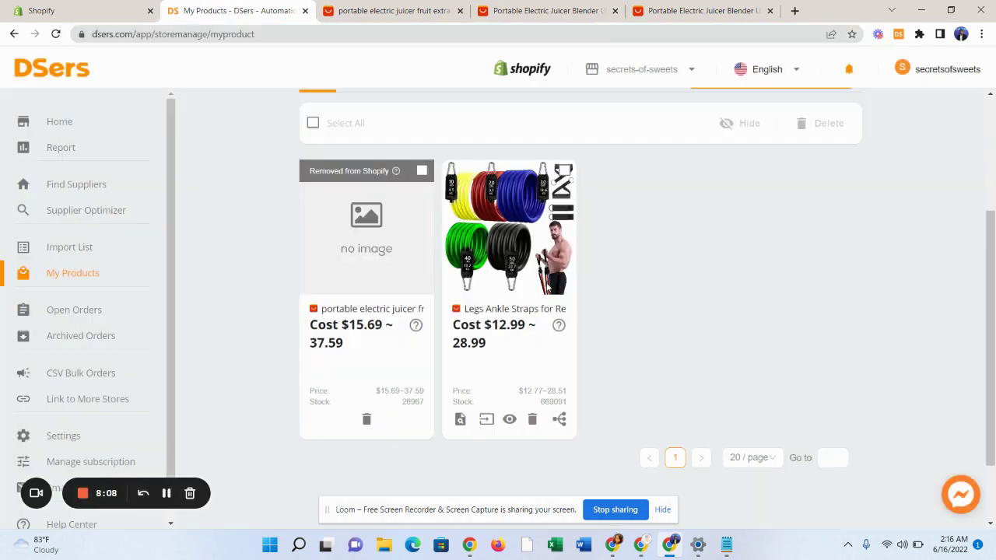
left_click(72, 247)
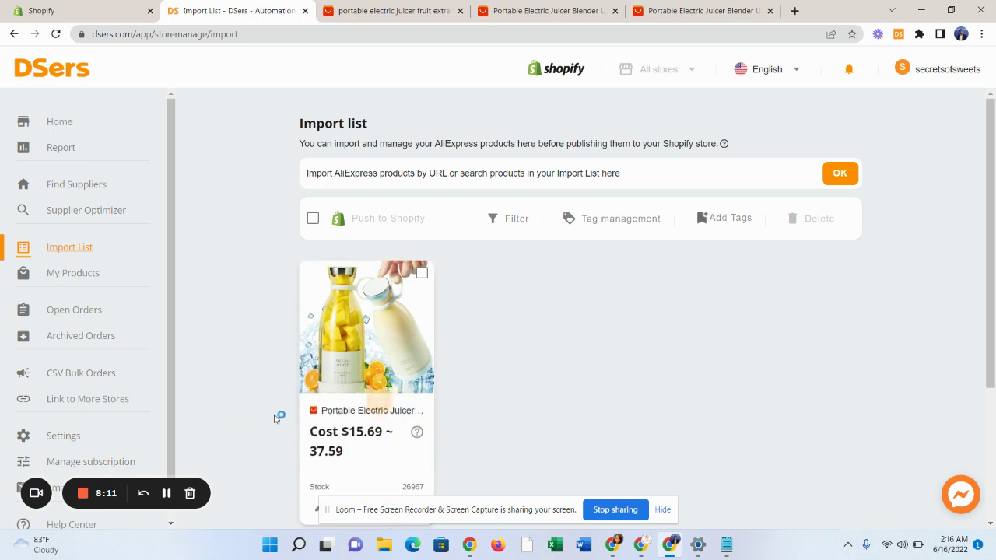
scroll(477, 391, "down", 2)
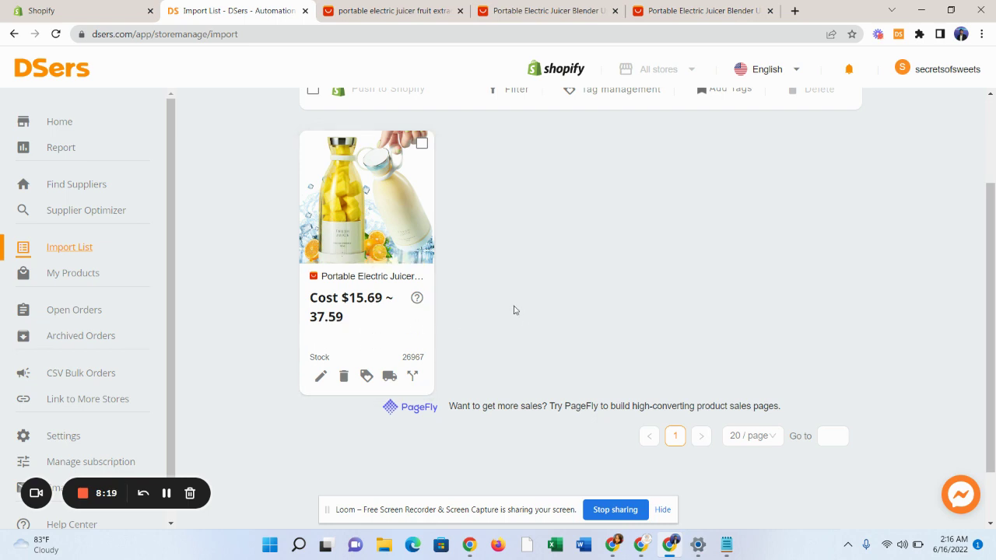
scroll(514, 309, "up", 2)
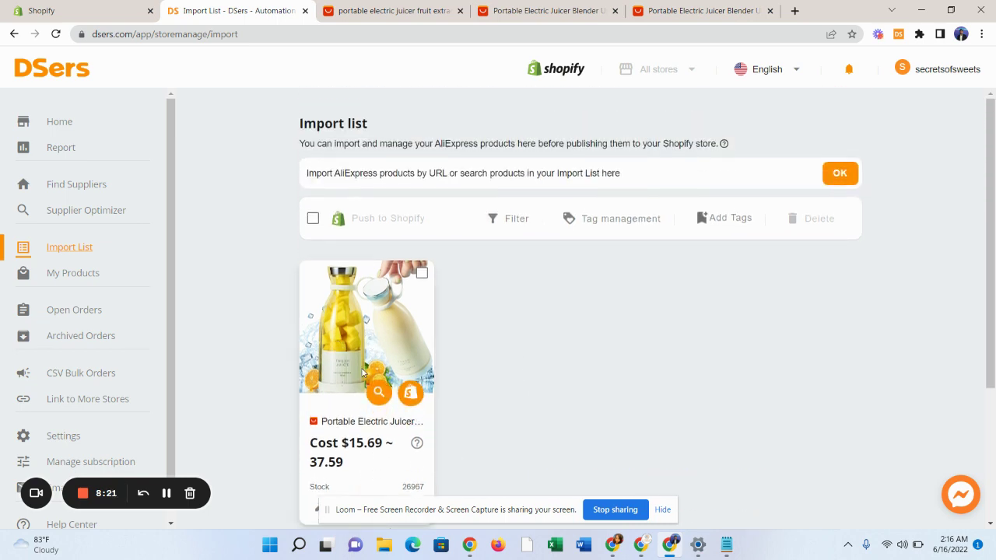
View the juicer's Shopify publishing options without pushing it, check My Products, and return to the Import List.
left_click(410, 399)
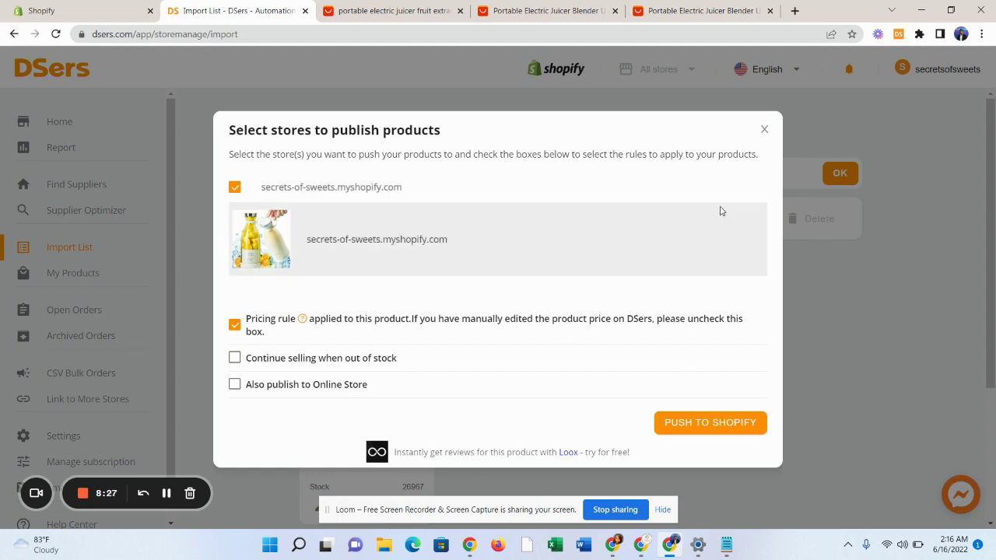
left_click(765, 131)
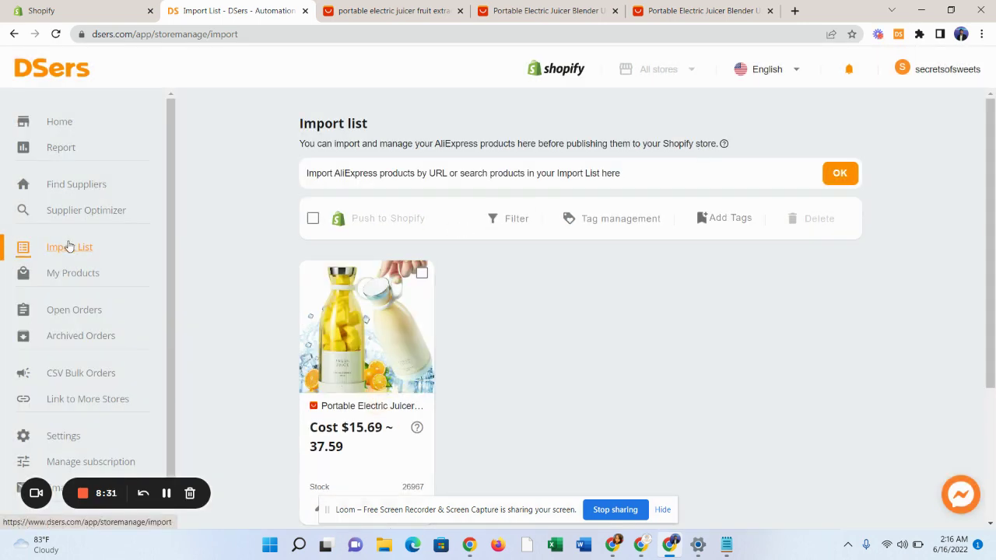
left_click(84, 274)
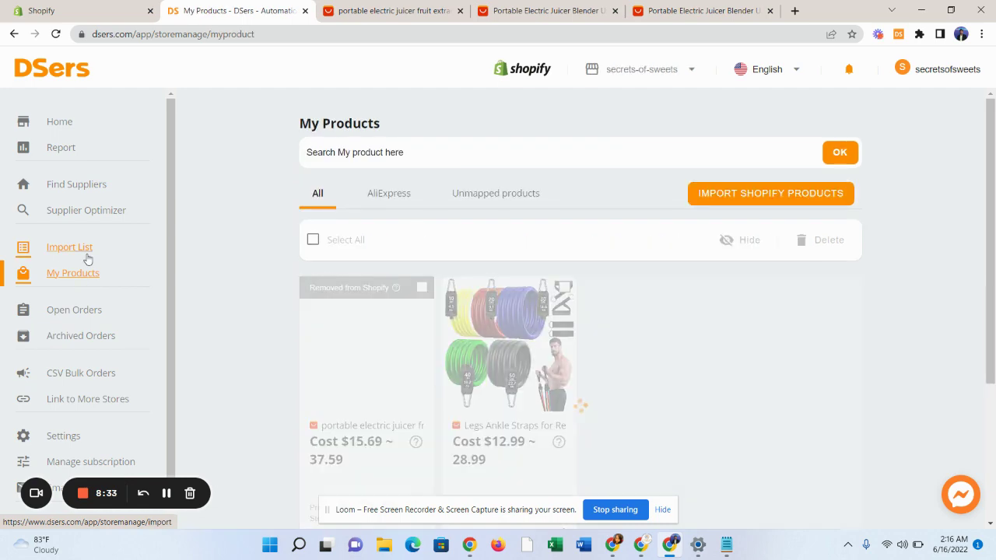
scroll(369, 396, "down", 3)
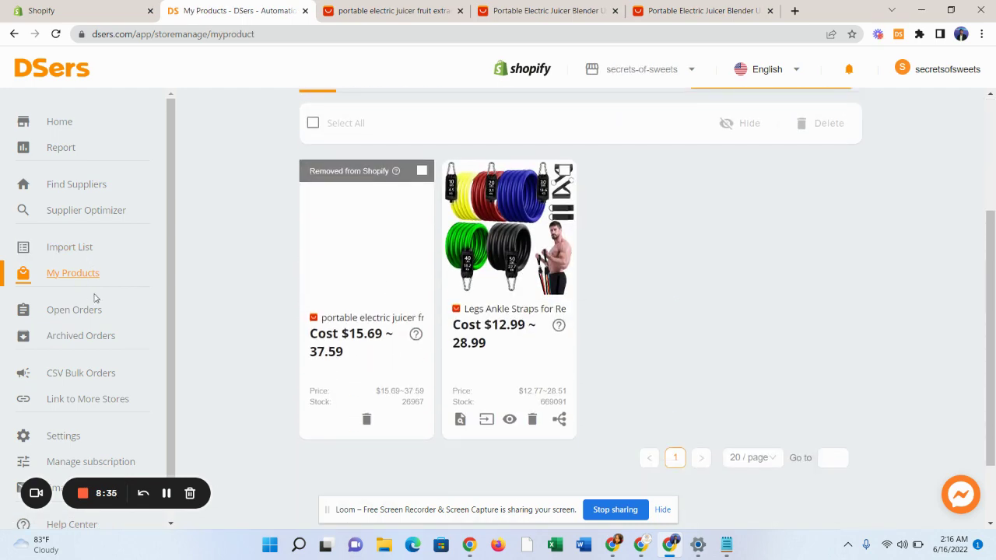
left_click(66, 249)
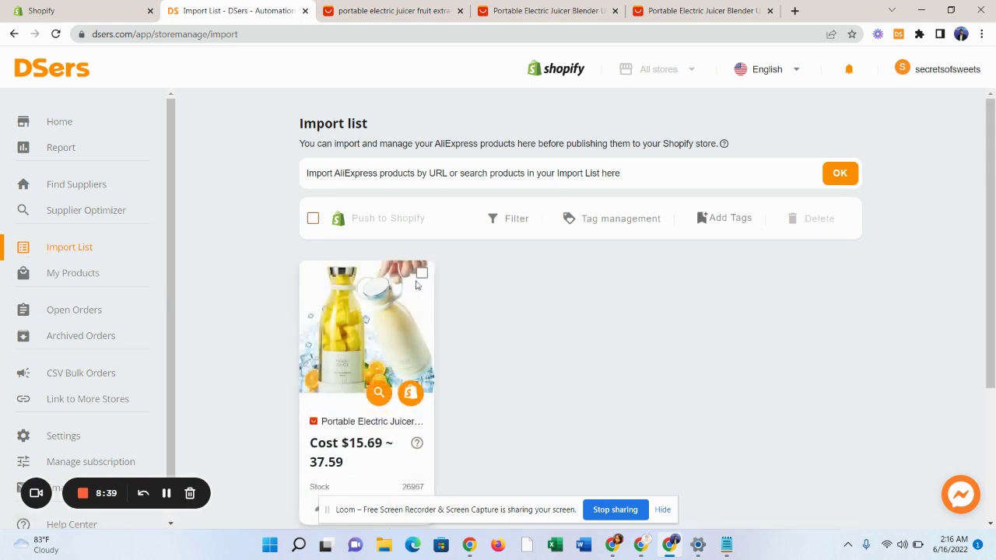
Select the juicer in the Import List and view its Shopify publishing options again, closing them without pushing.
left_click(421, 275)
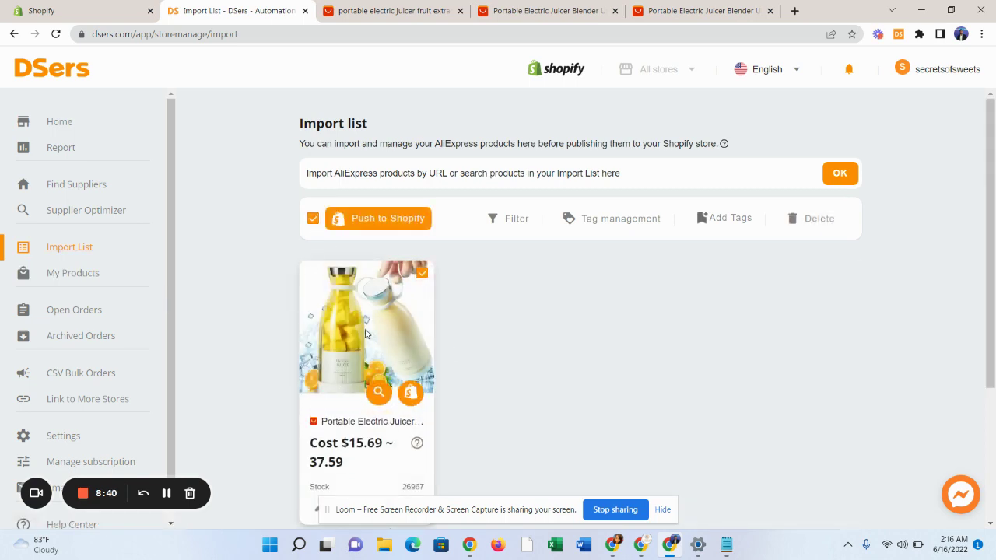
left_click(411, 395)
left_click(764, 129)
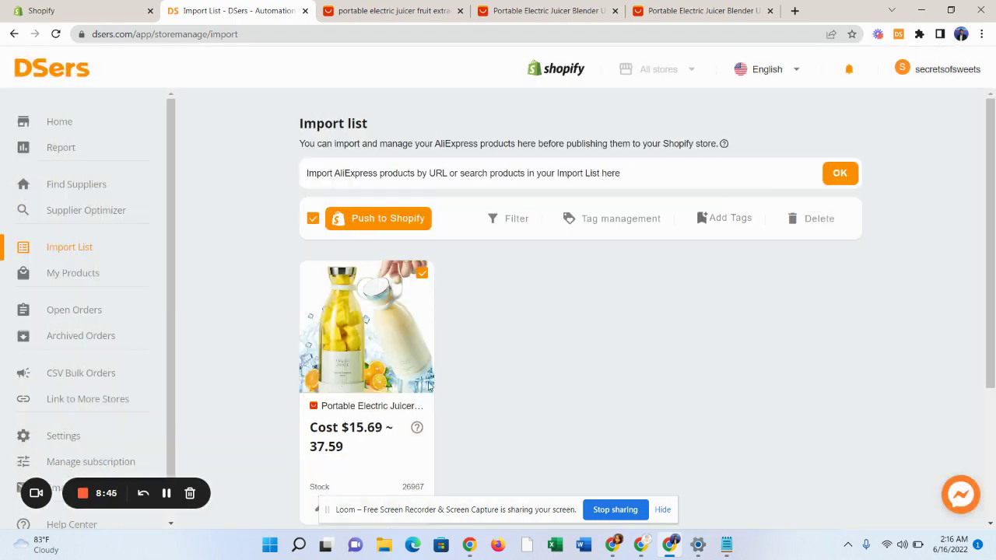
Edit the juicer's product details, replacing the title with "portable electric juicer fruit extractors machine" copied from the Notepad note.
scroll(331, 461, "down", 3)
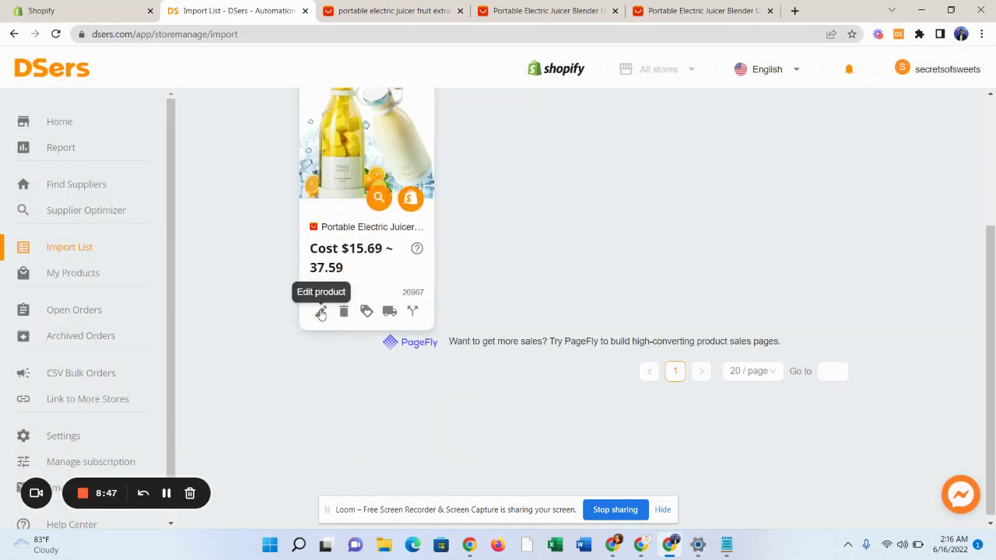
left_click(320, 313)
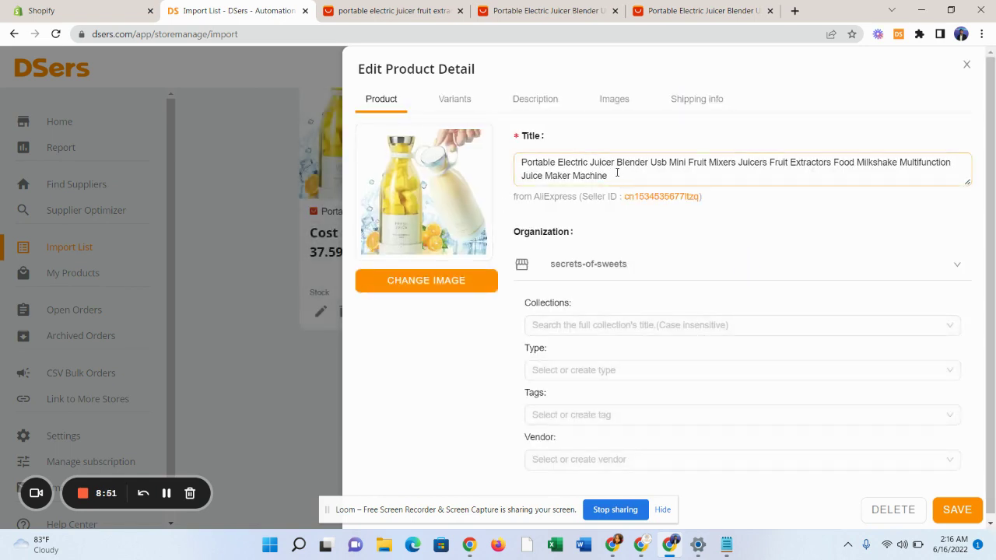
left_click_drag(617, 172, 518, 158)
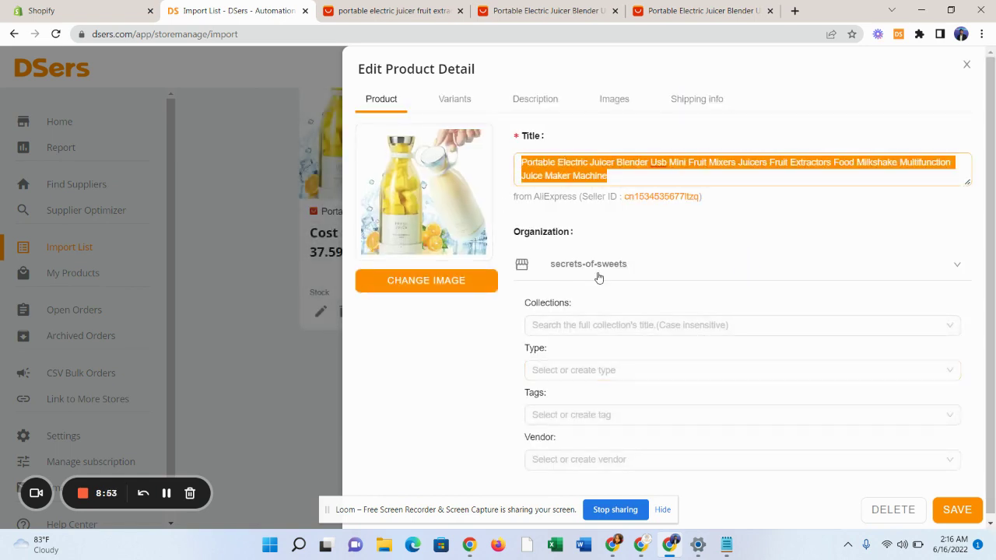
left_click(652, 274)
left_click(643, 274)
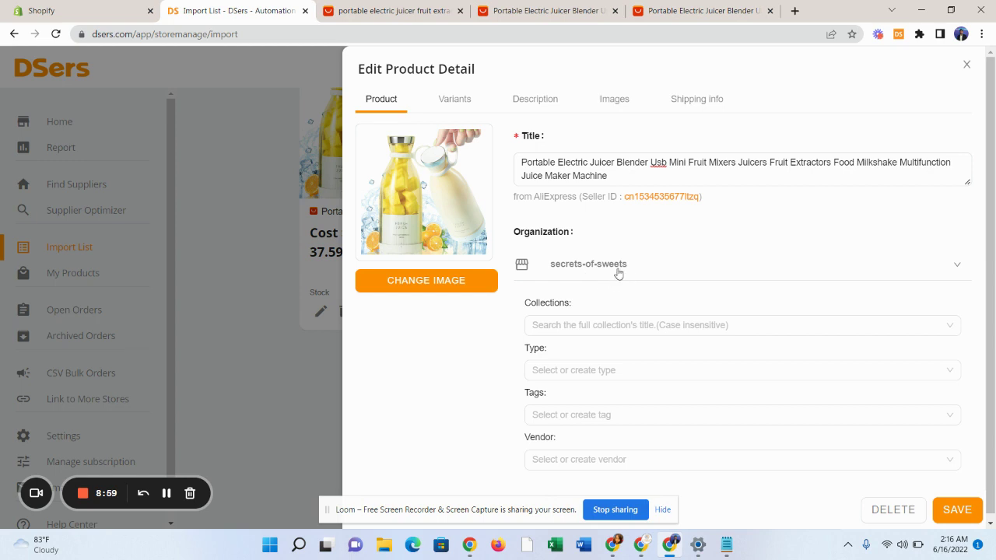
triple_click(620, 175)
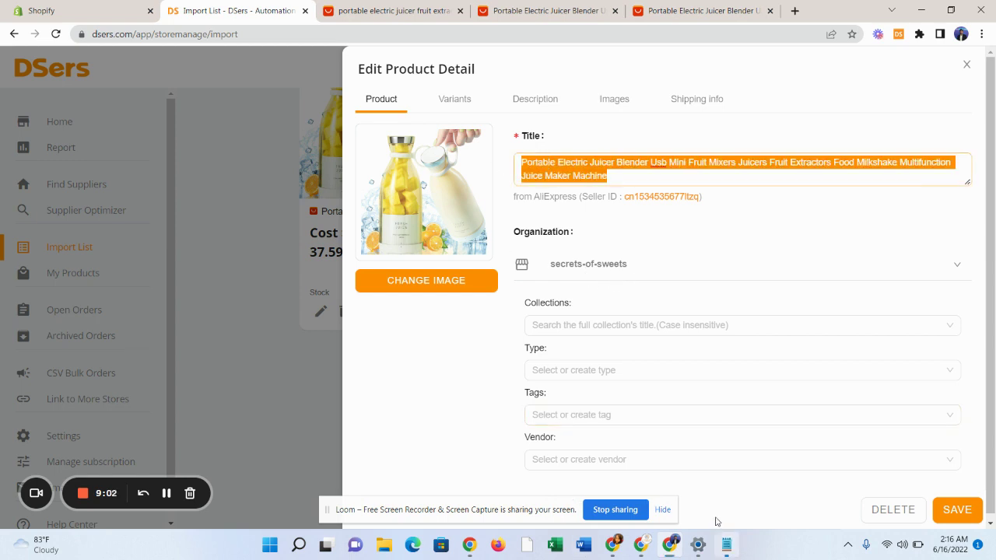
left_click(726, 545)
left_click_drag(621, 252, 333, 232)
key("ctrl+c")
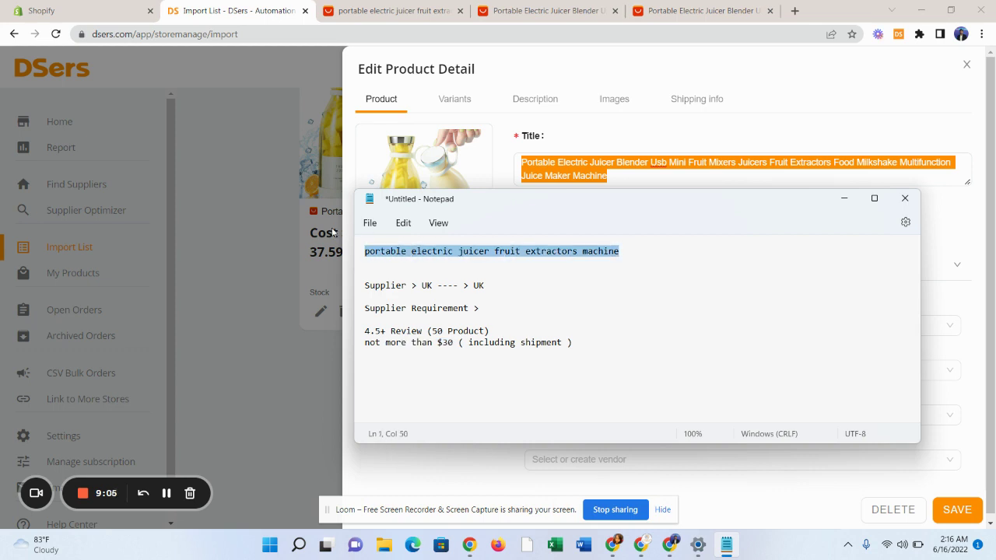
left_click(845, 199)
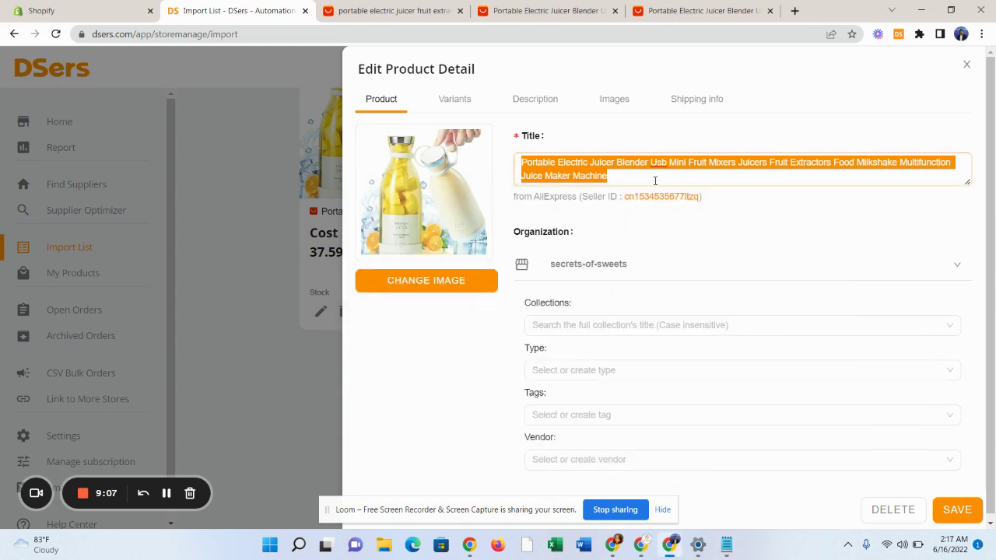
key("ctrl+v")
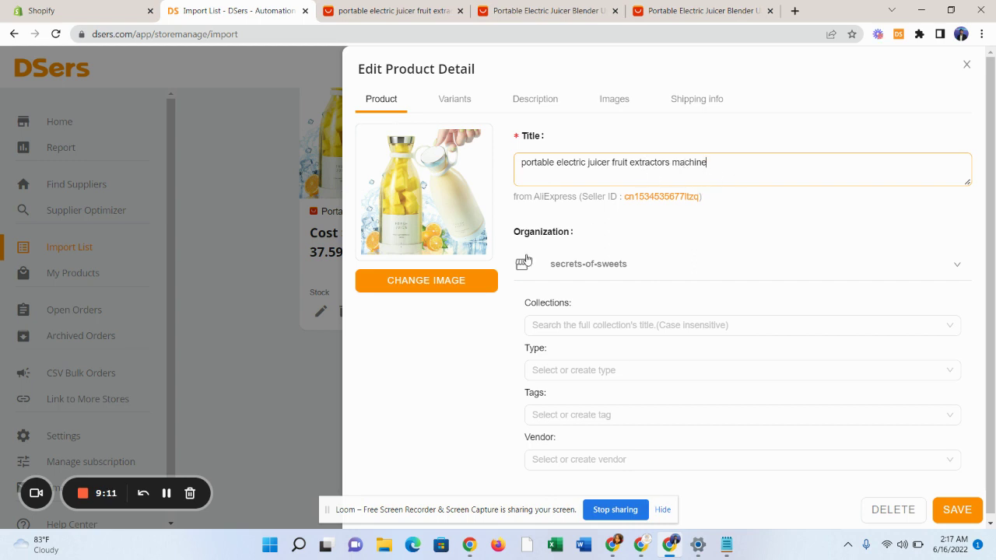
Assign the juicer to the Accessories collection and set its product type to Accessories.
left_click(537, 324)
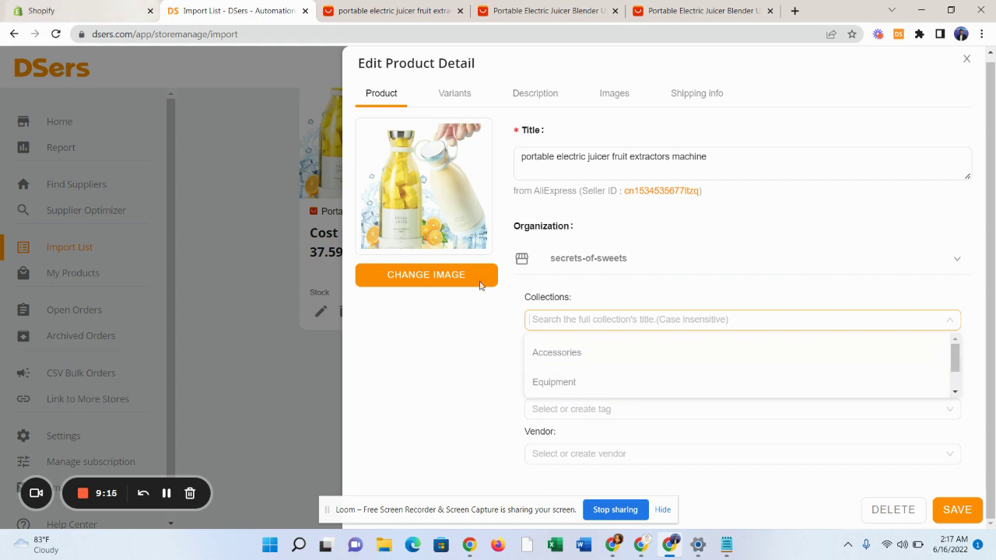
left_click(567, 355)
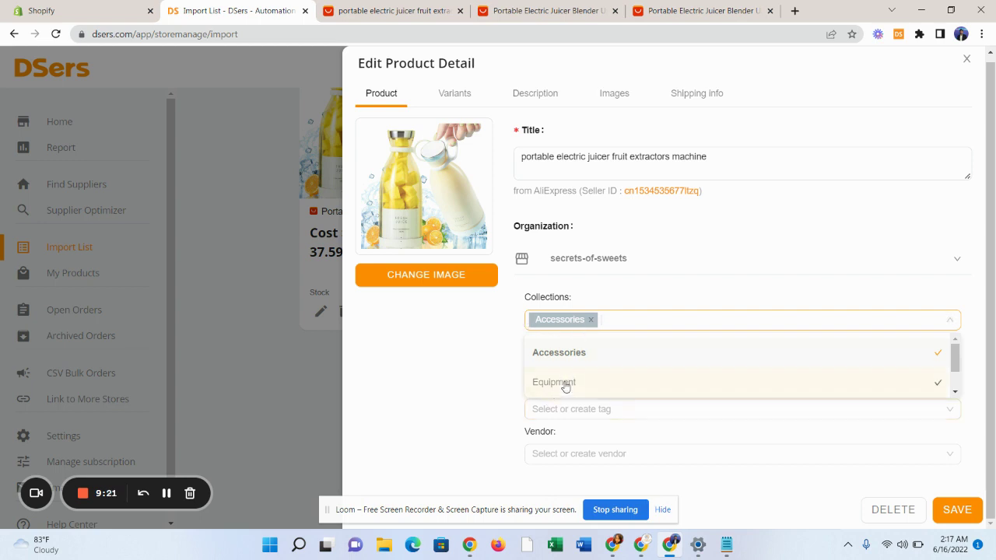
left_click(523, 397)
left_click(566, 365)
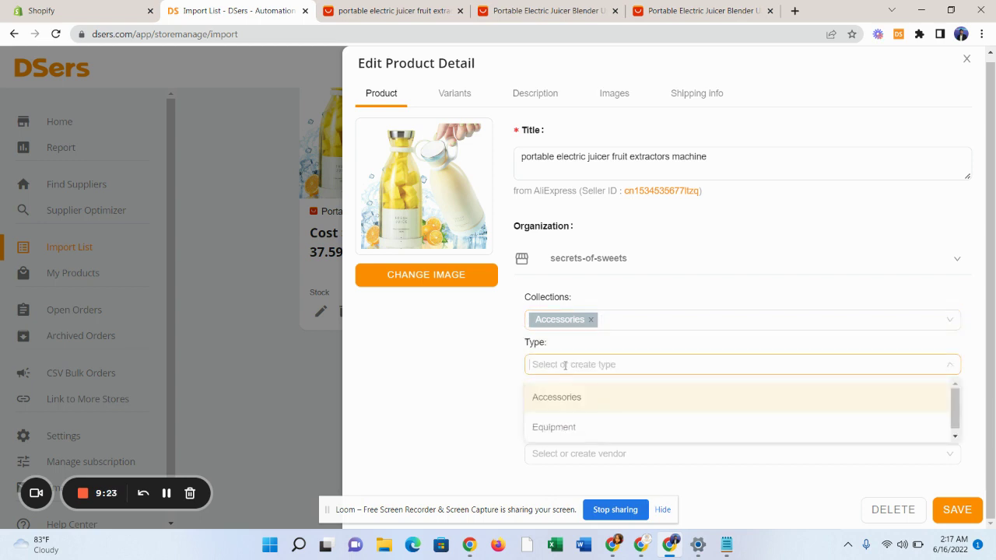
left_click(563, 397)
left_click(475, 429)
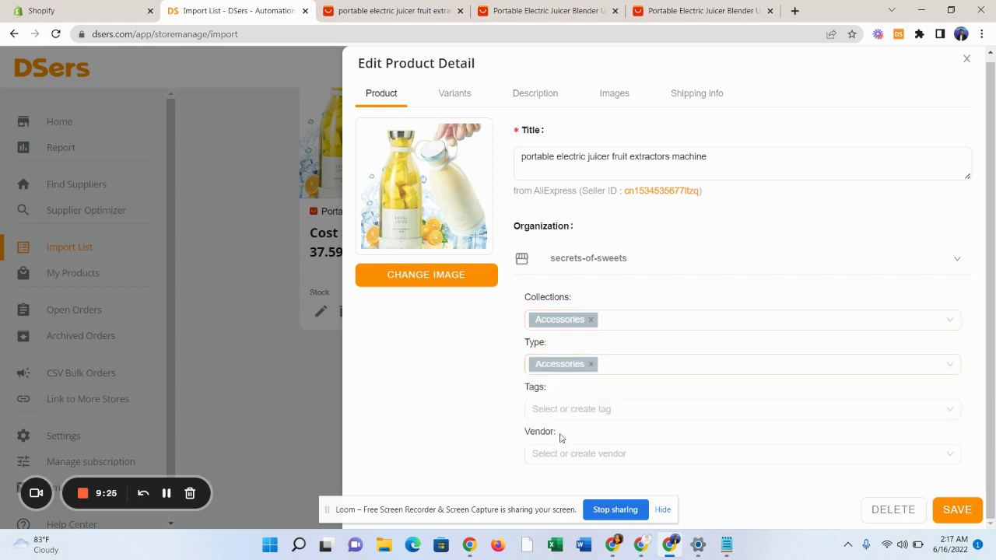
Add the tag Accessories to the juicer and set its vendor to ABC Traders.
left_click(566, 411)
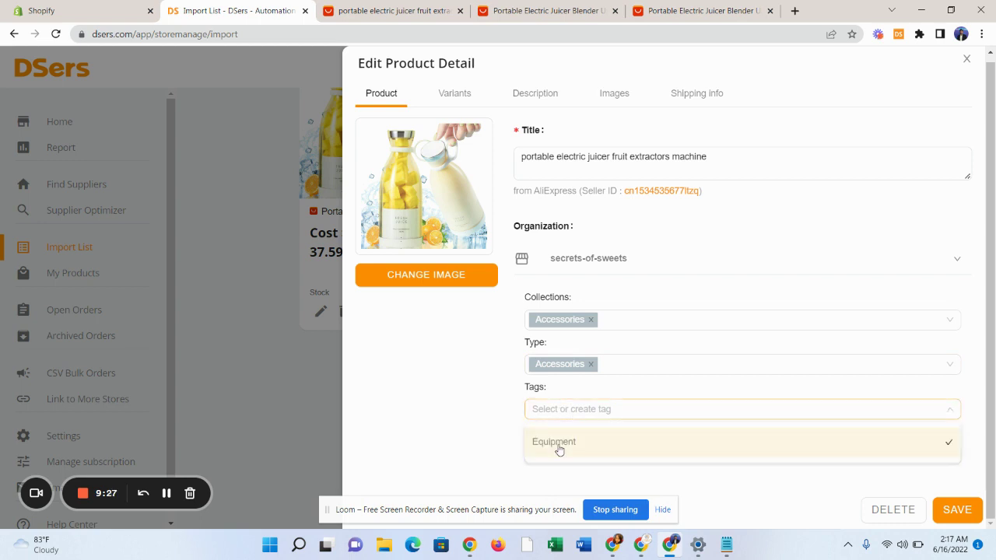
type("Accessories")
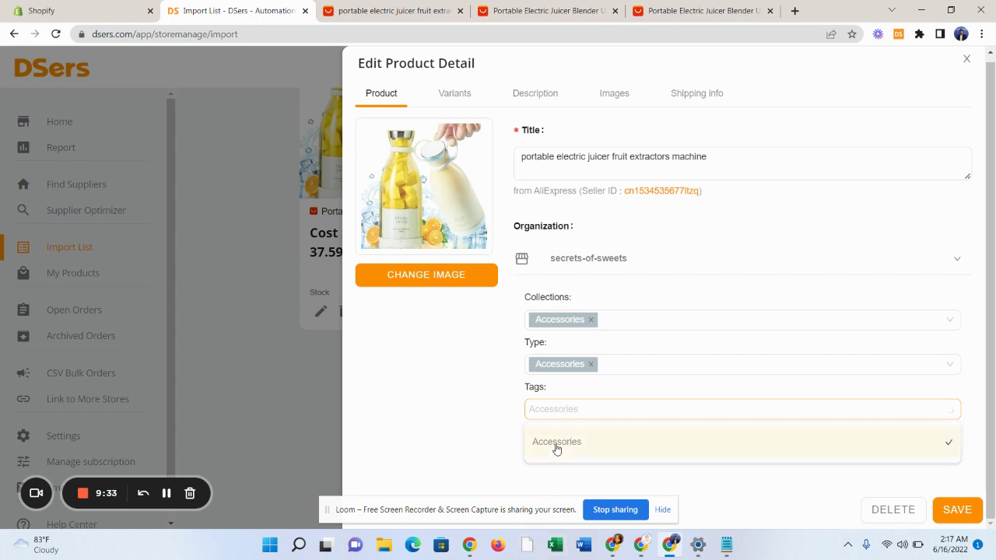
left_click(557, 449)
left_click(563, 454)
left_click(565, 421)
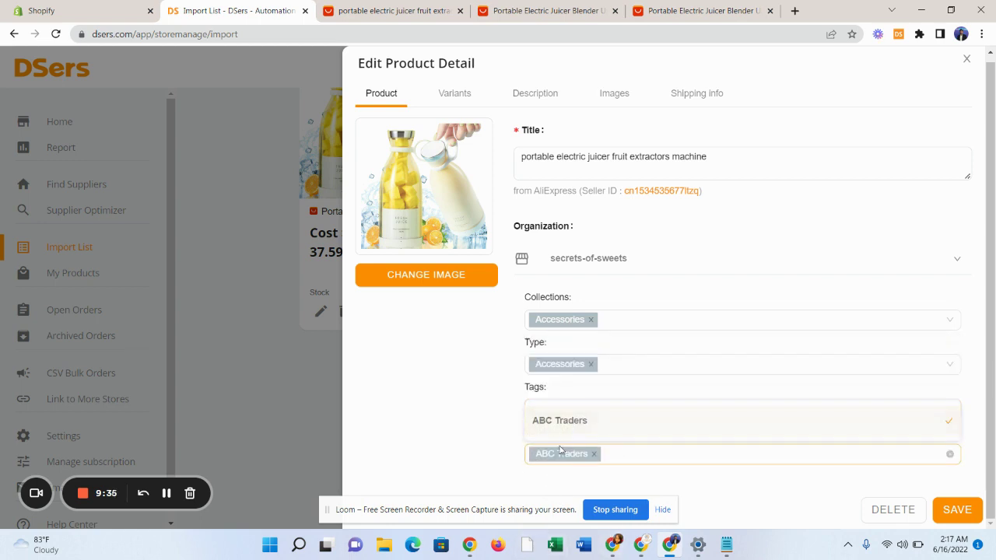
left_click(429, 426)
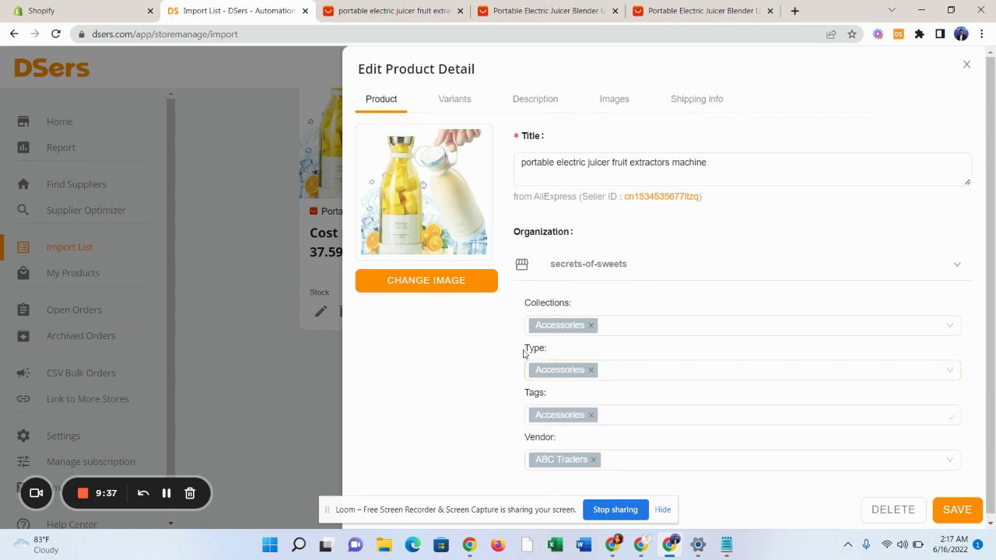
Open the juicer's variants and compare the first variant's cost with the $30 limit in the Notepad requirements.
left_click(460, 100)
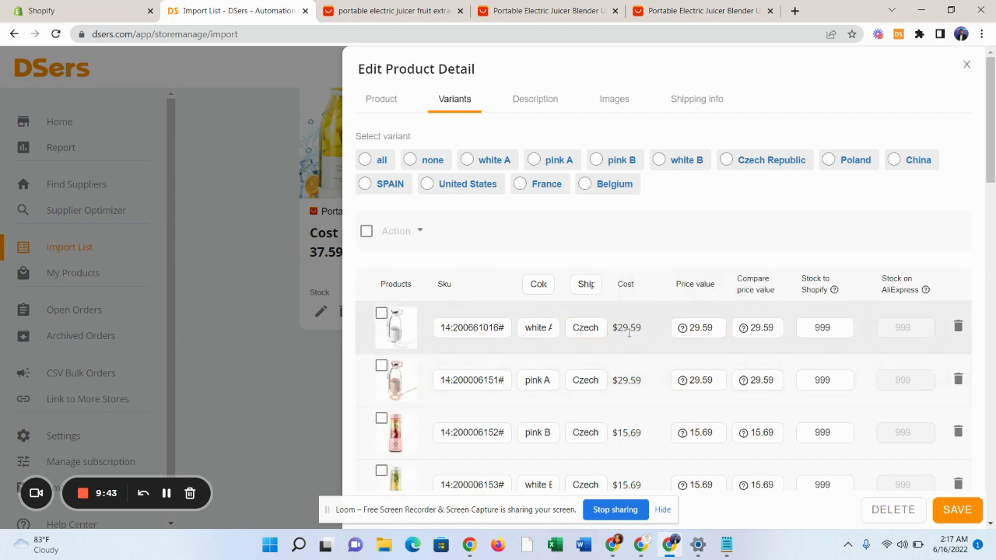
left_click_drag(640, 332, 623, 333)
left_click(726, 544)
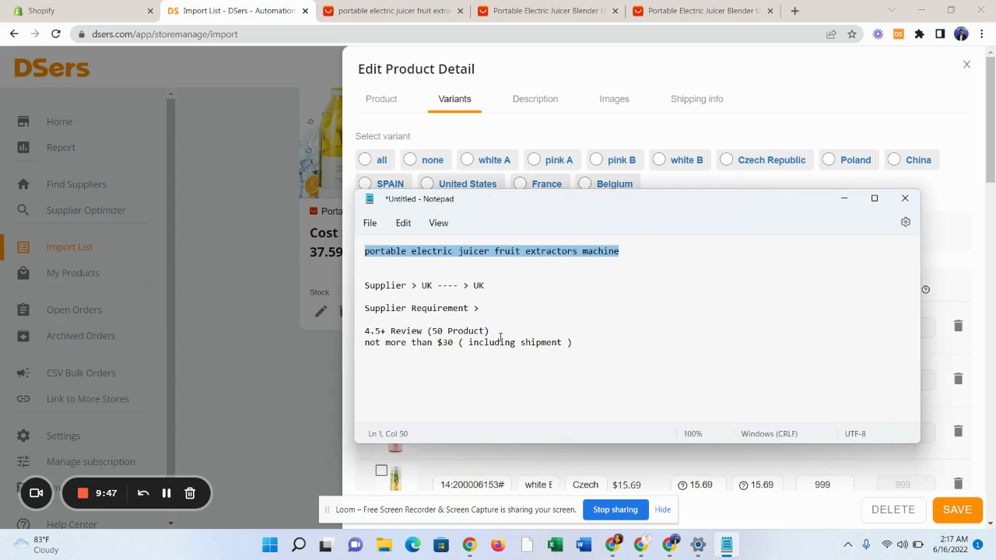
left_click_drag(452, 342, 426, 348)
left_click(843, 200)
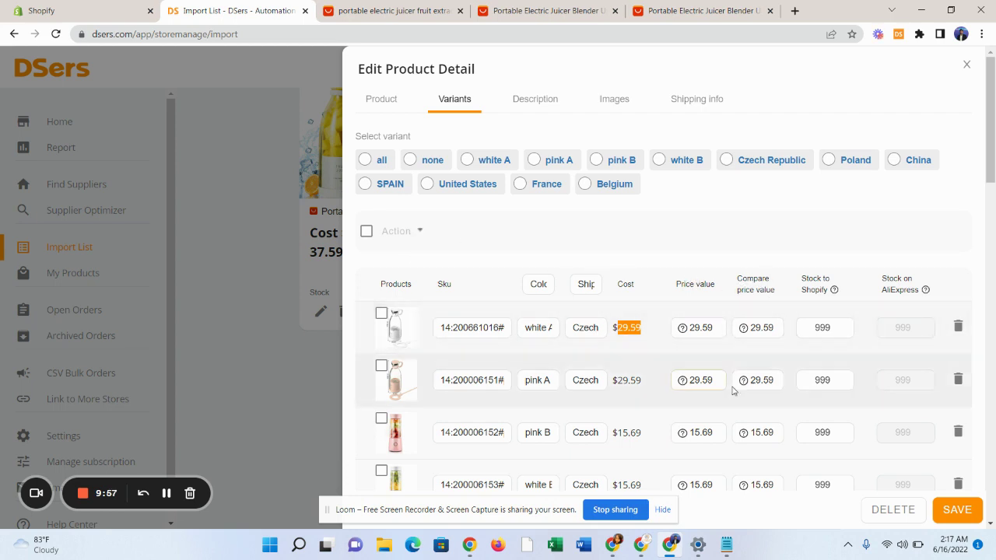
Select all of the juicer's variants and change their price to 69.95.
left_click(363, 161)
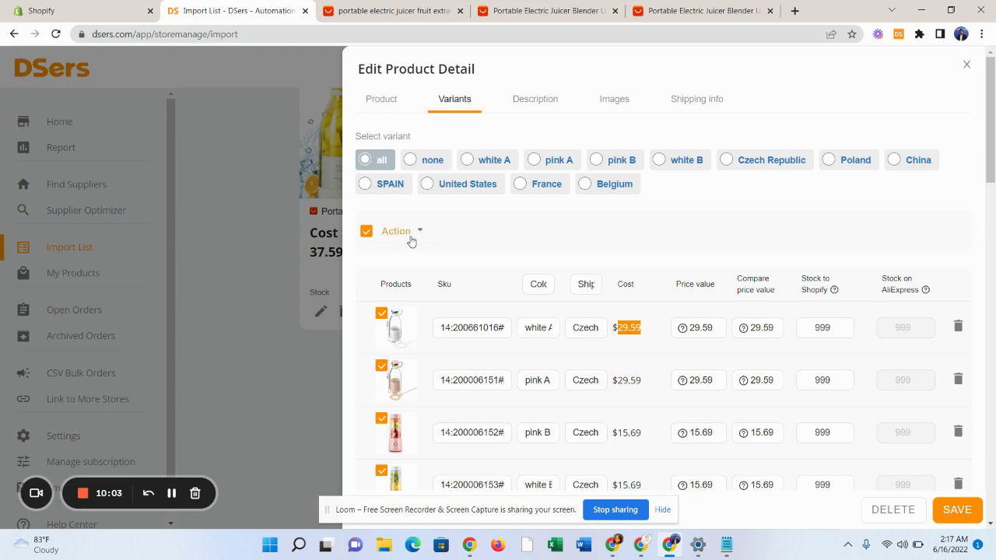
mouse_move(414, 240)
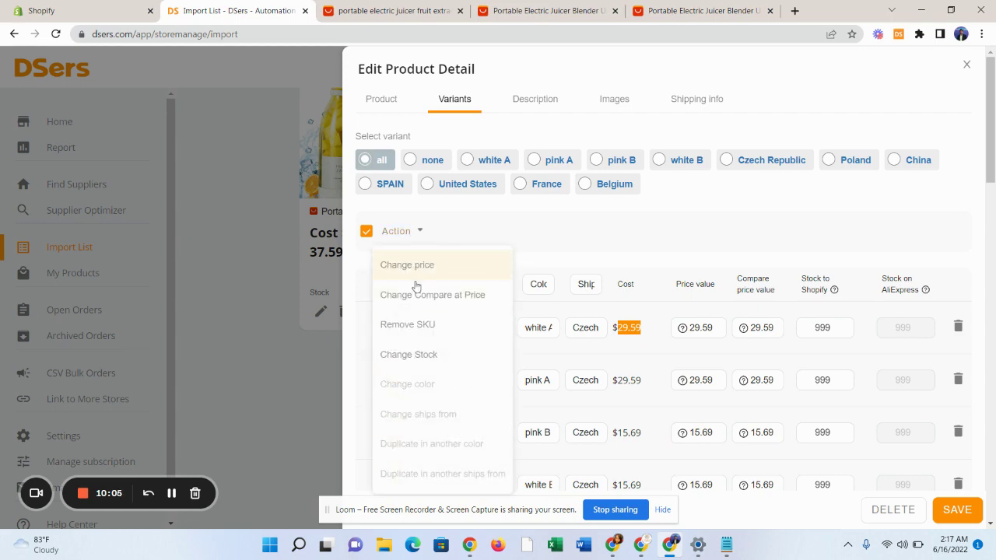
left_click(418, 268)
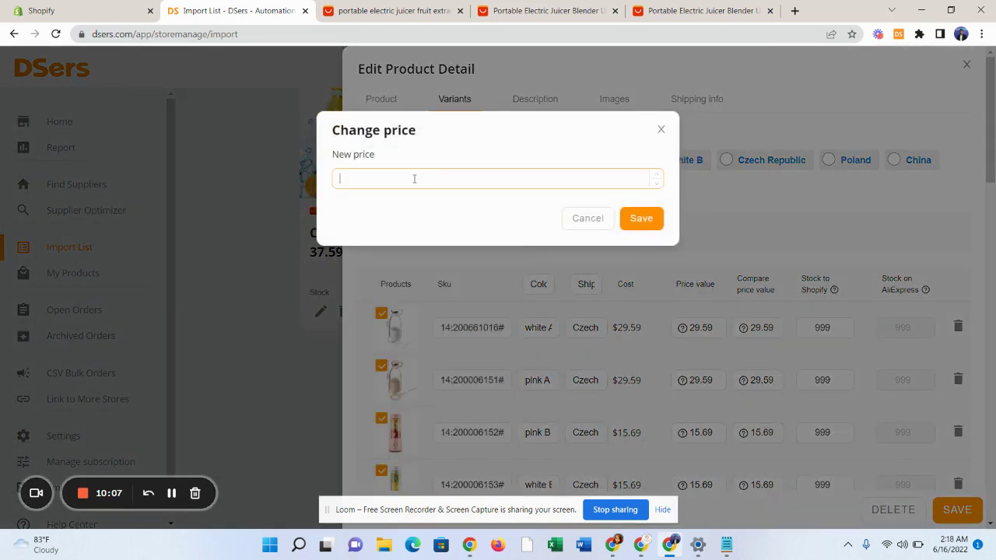
left_click(415, 179)
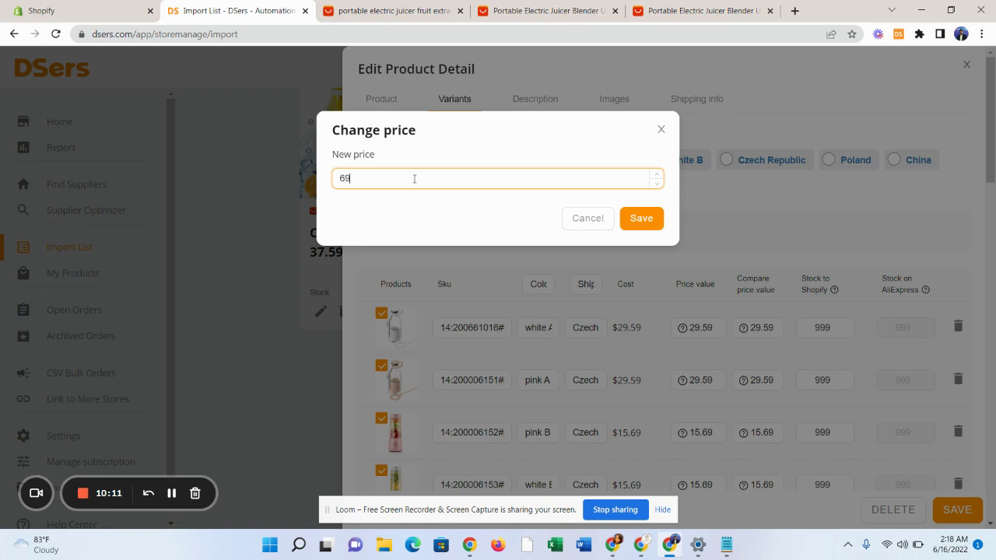
left_click(636, 223)
scroll(704, 376, "down", 5)
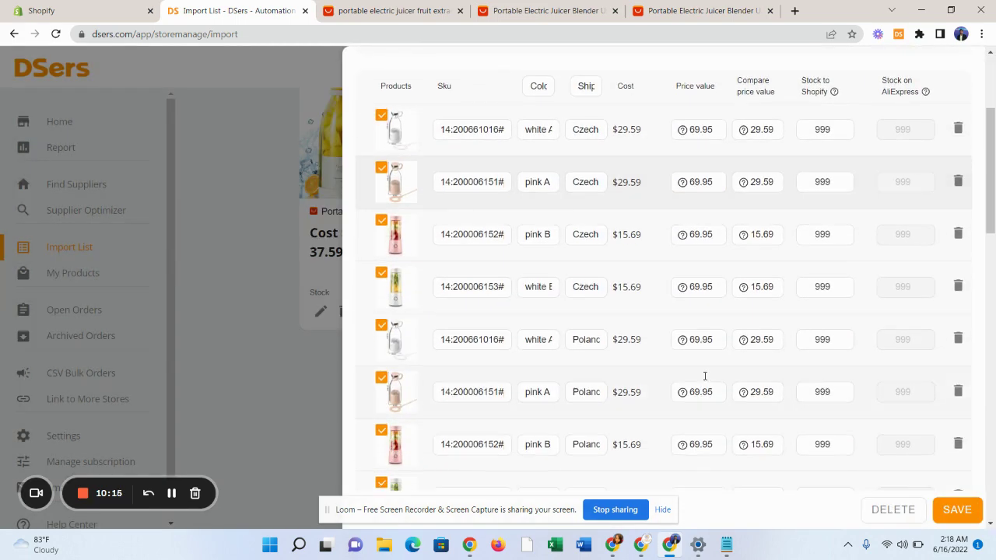
scroll(695, 291, "up", 5)
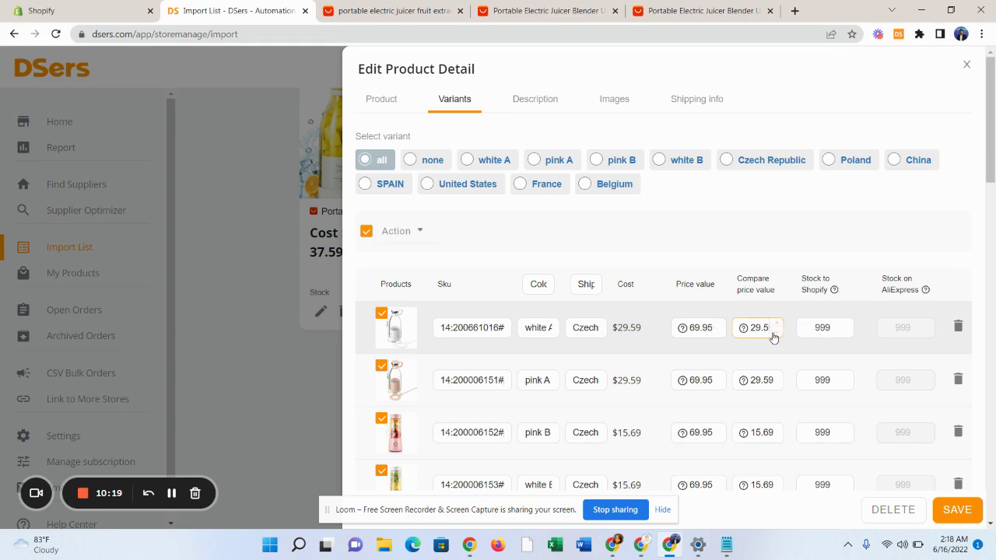
Change the compare-at price of all selected variants to 74.95.
left_click(418, 242)
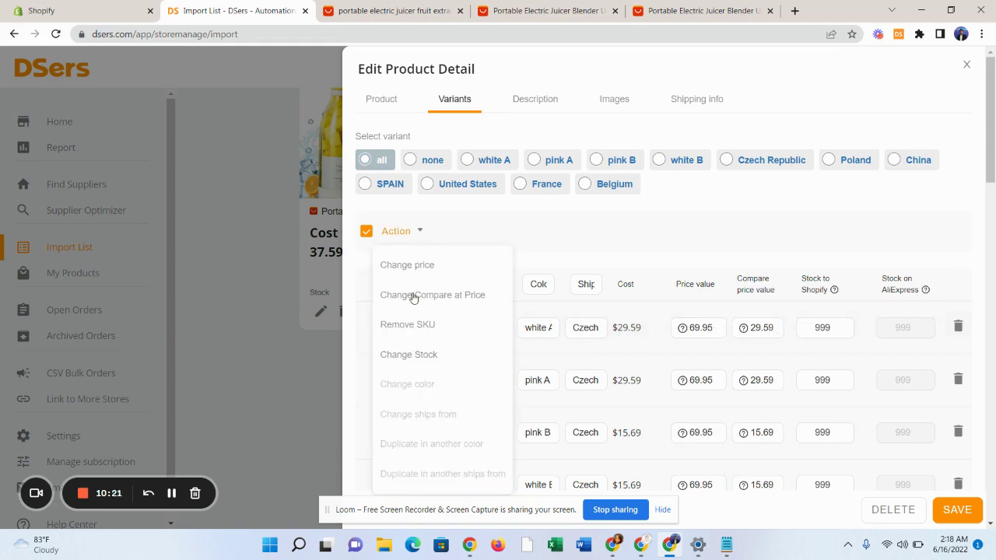
left_click(438, 294)
left_click(440, 174)
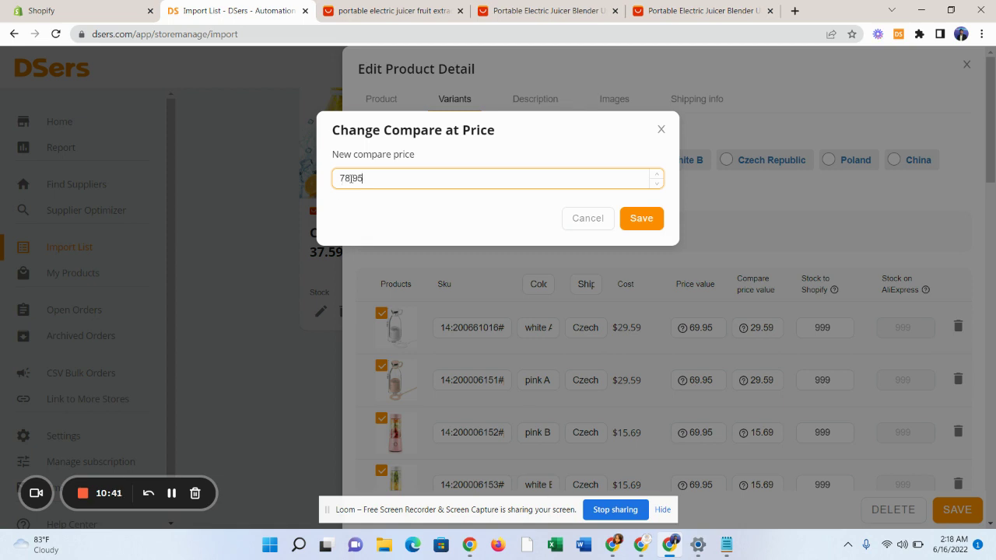
left_click_drag(351, 178, 334, 182)
type("74")
left_click(650, 221)
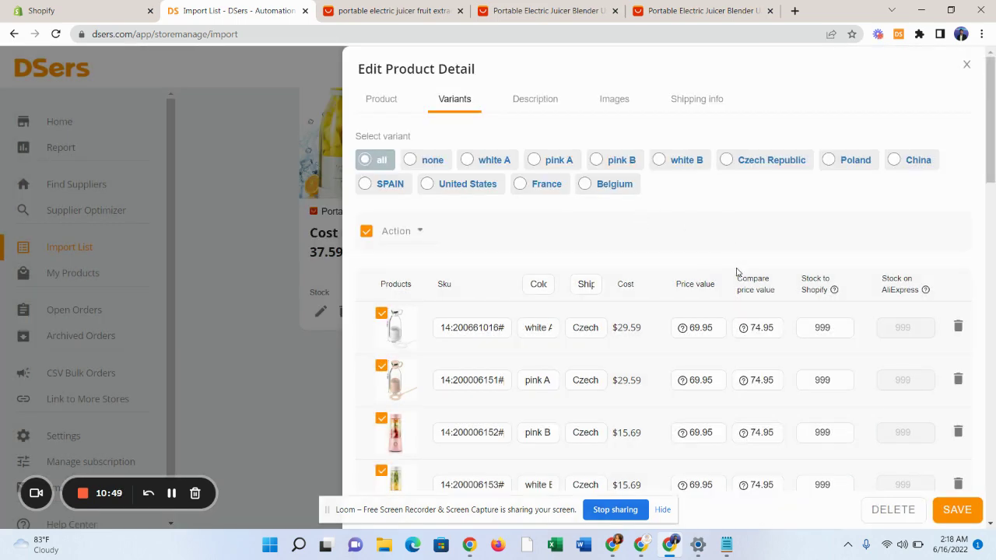
scroll(681, 378, "down", 2)
scroll(732, 333, "up", 2)
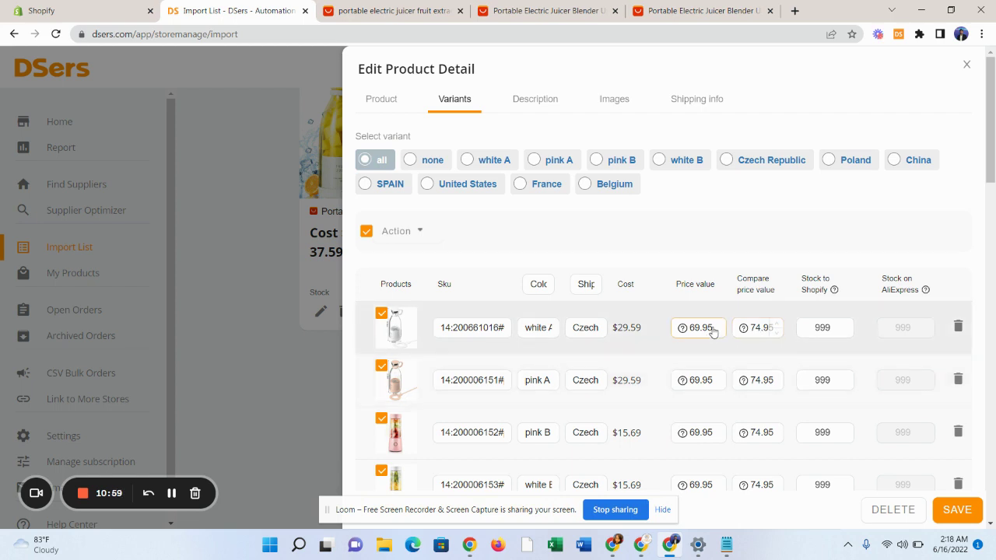
Check the variants' new prices against their cost and save the product's changes.
left_click_drag(703, 329, 687, 331)
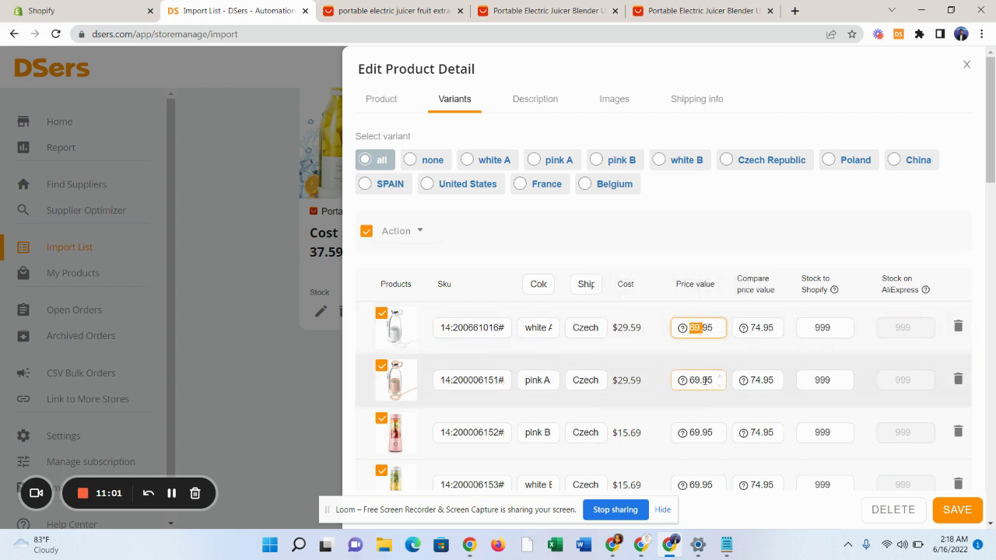
left_click_drag(705, 381, 688, 381)
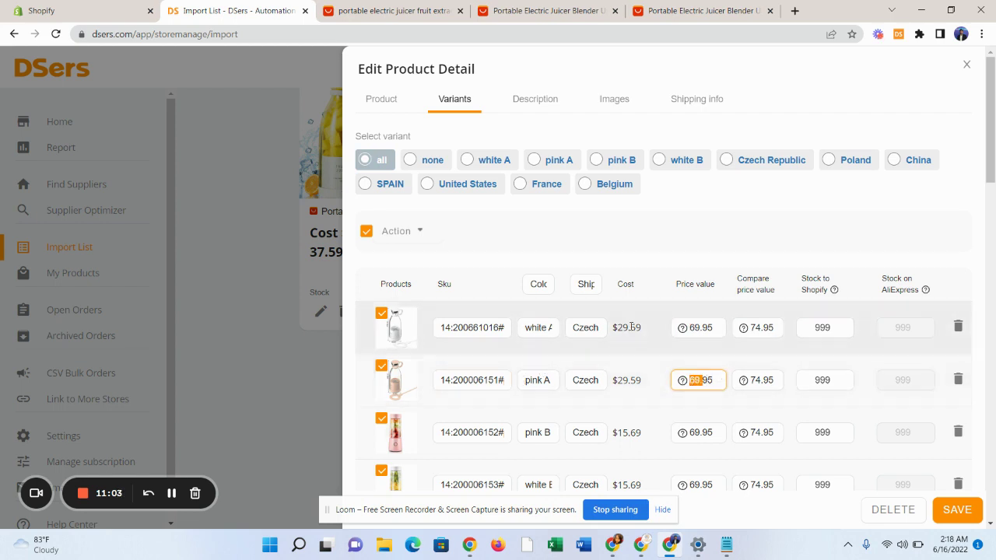
left_click_drag(642, 327, 621, 330)
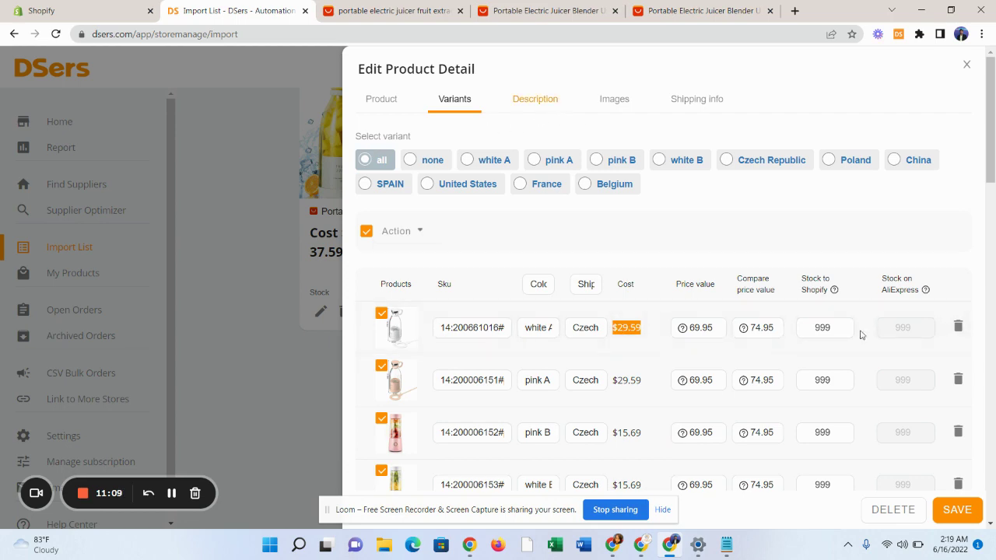
scroll(687, 405, "down", 6)
scroll(691, 415, "up", 5)
scroll(691, 415, "up", 1)
key("Escape")
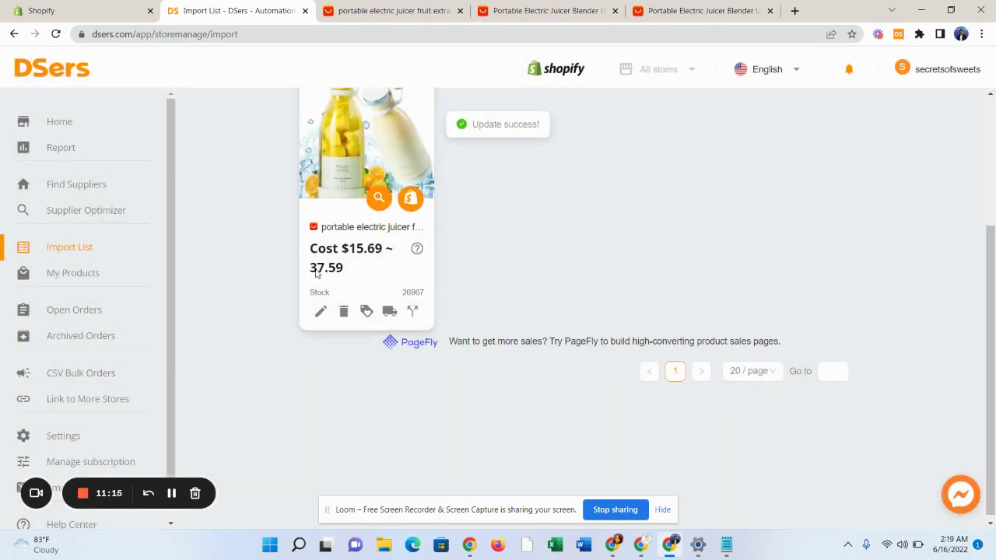
Reopen the juicer's product details and review its variant prices and the specifications in its description.
scroll(378, 232, "up", 2)
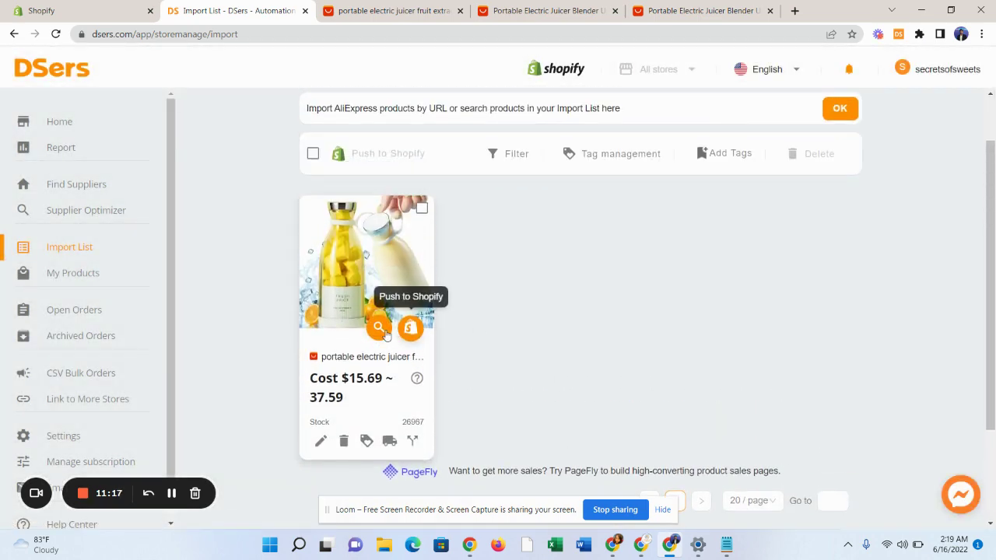
left_click(320, 440)
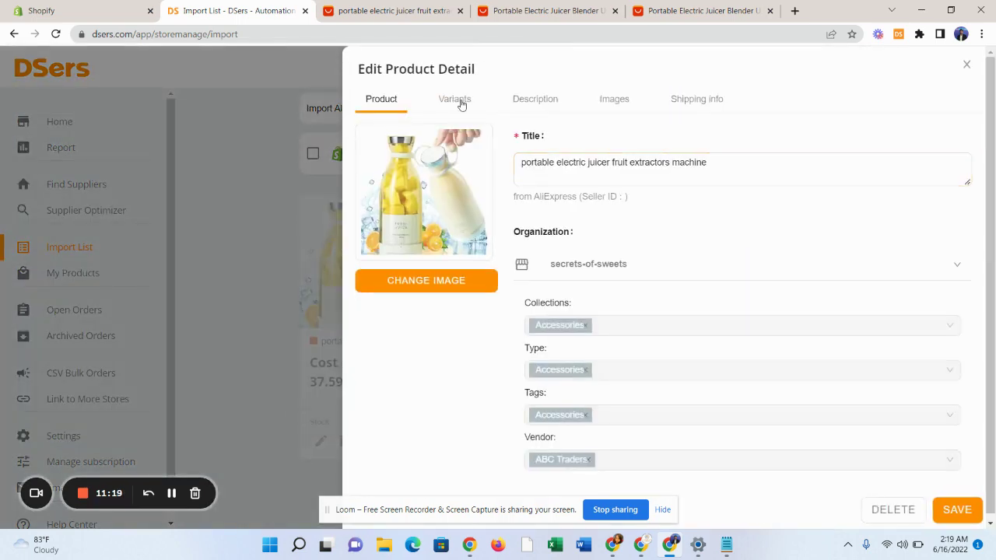
left_click(457, 100)
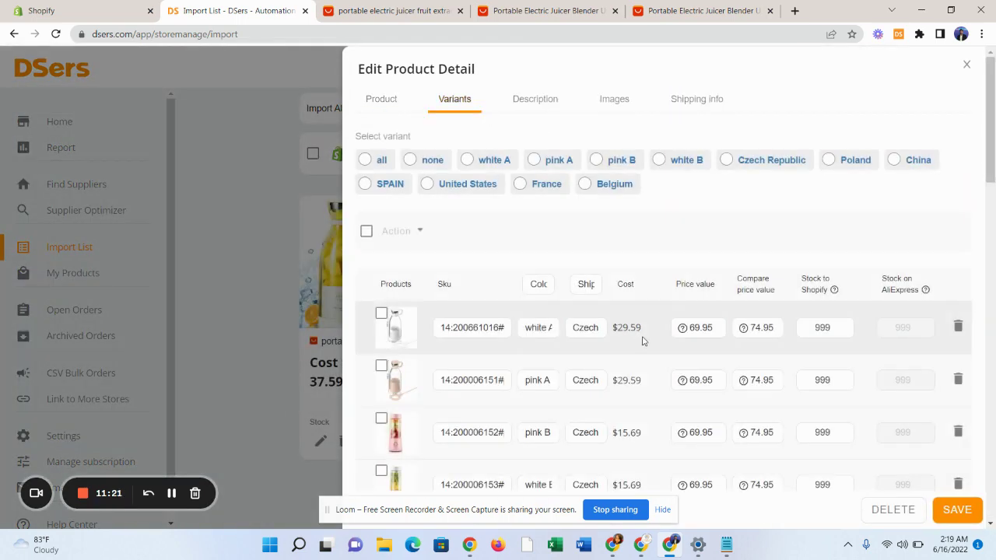
left_click(529, 111)
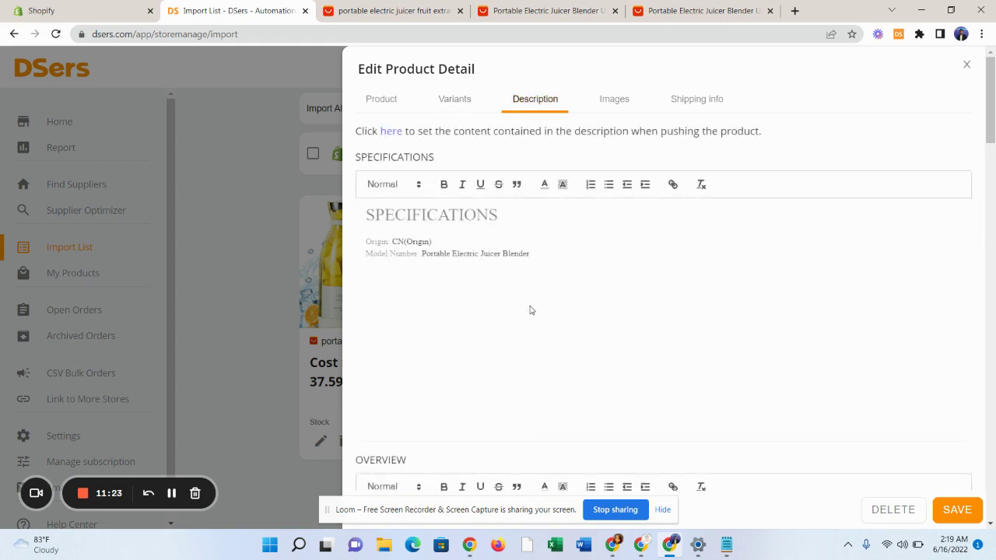
left_click_drag(556, 267, 357, 209)
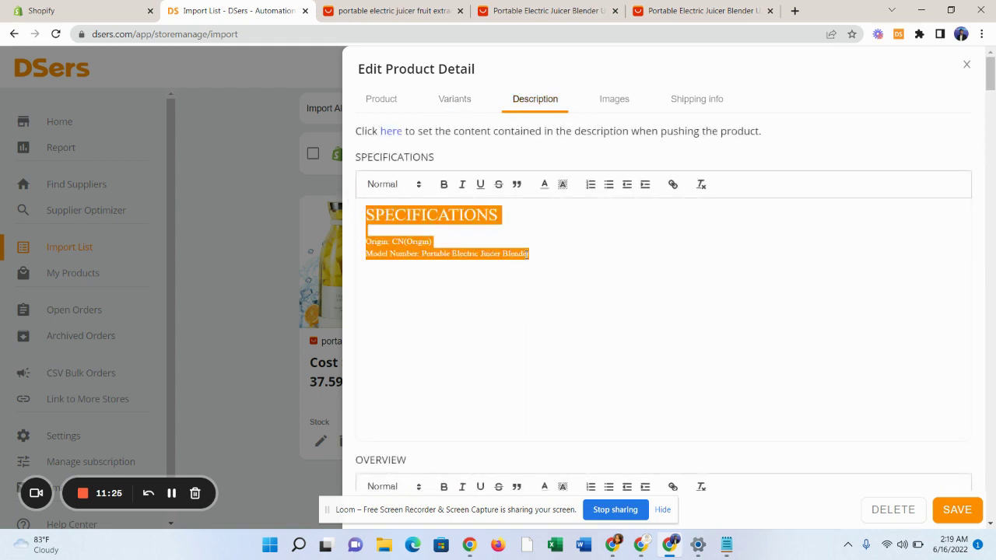
left_click_drag(537, 262, 363, 204)
left_click(483, 232)
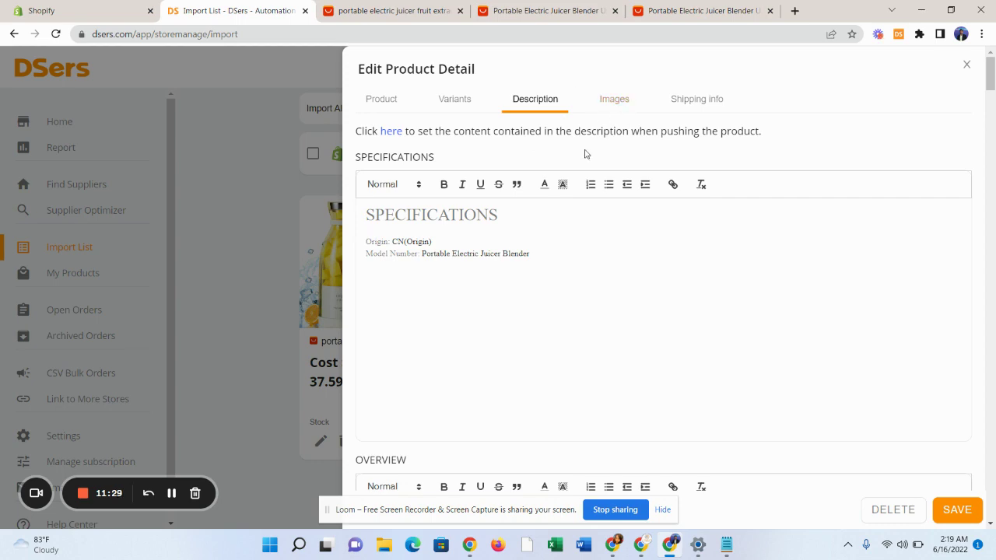
Look through the juicer's images and check which ones are selected for the Shopify media.
left_click(616, 104)
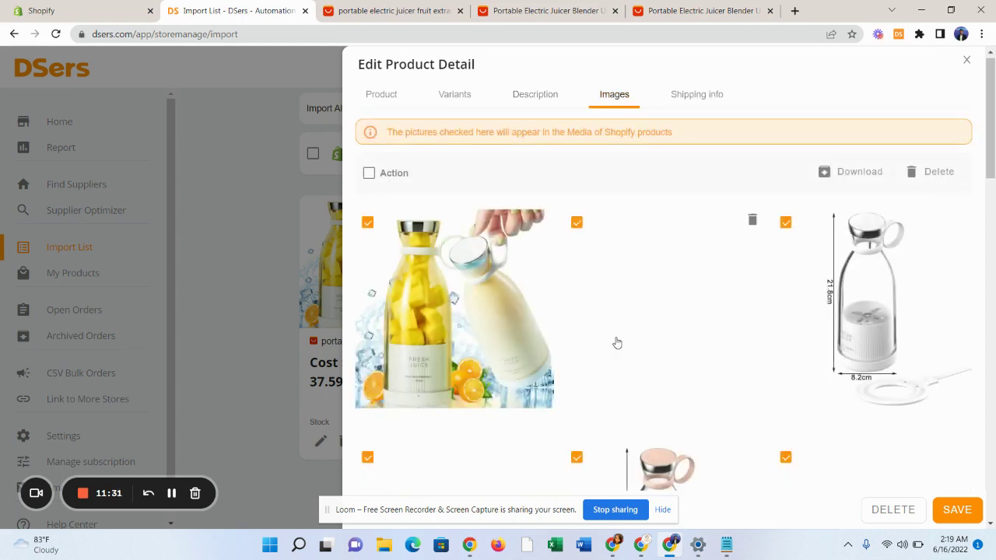
scroll(552, 365, "down", 7)
scroll(549, 368, "down", 10)
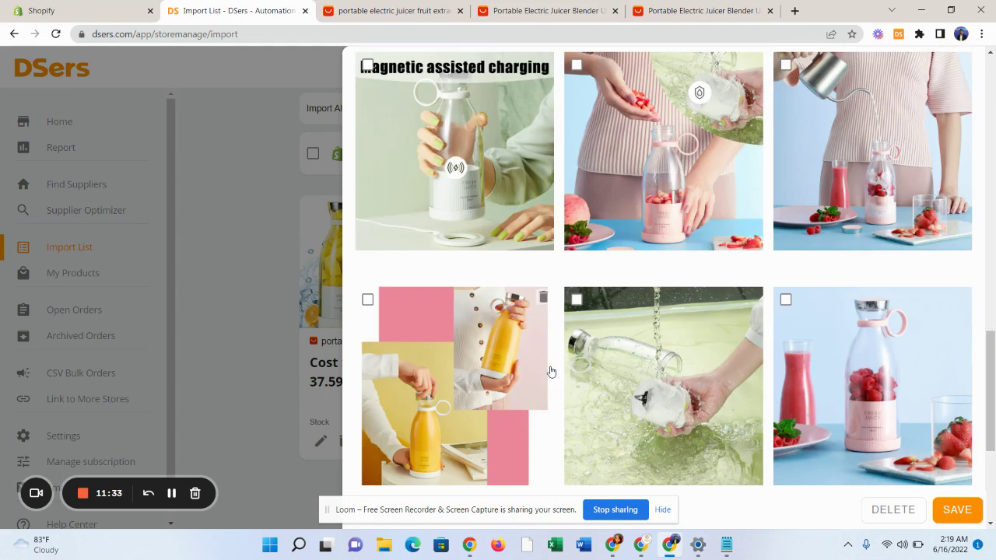
scroll(550, 378, "up", 15)
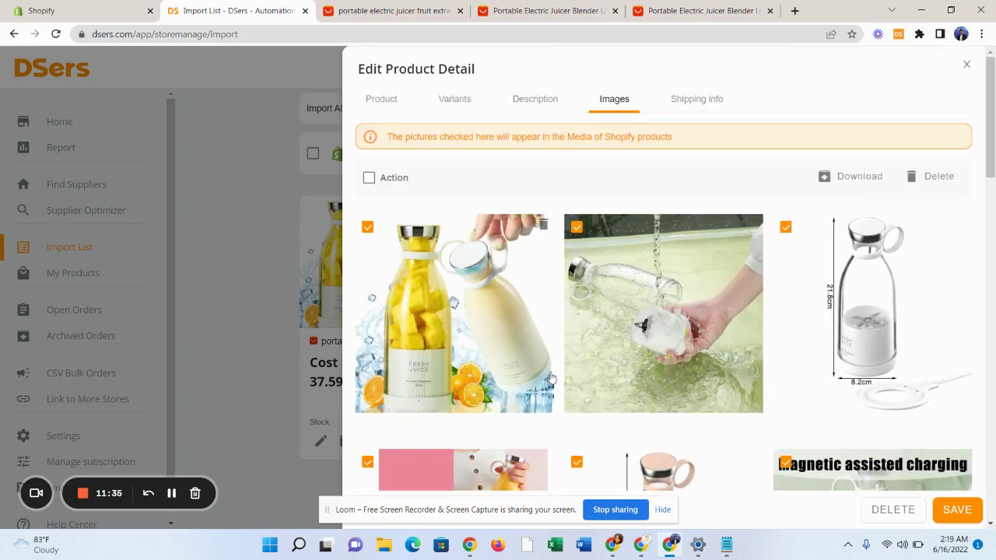
Check the ships-from countries in the juicer's shipping info, return to its main product details and save them.
left_click(716, 106)
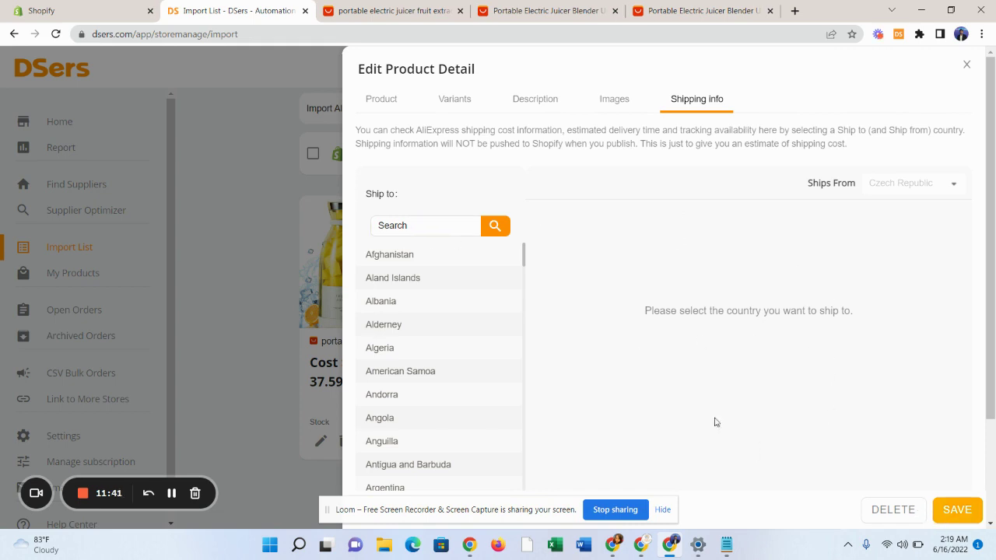
left_click(937, 185)
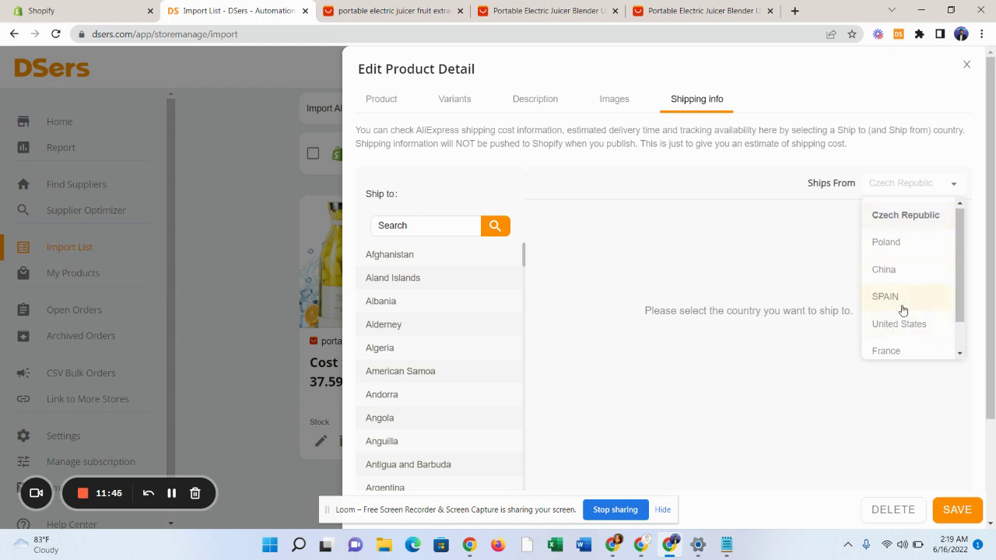
scroll(907, 285, "down", 2)
scroll(758, 267, "down", 1)
scroll(578, 262, "up", 1)
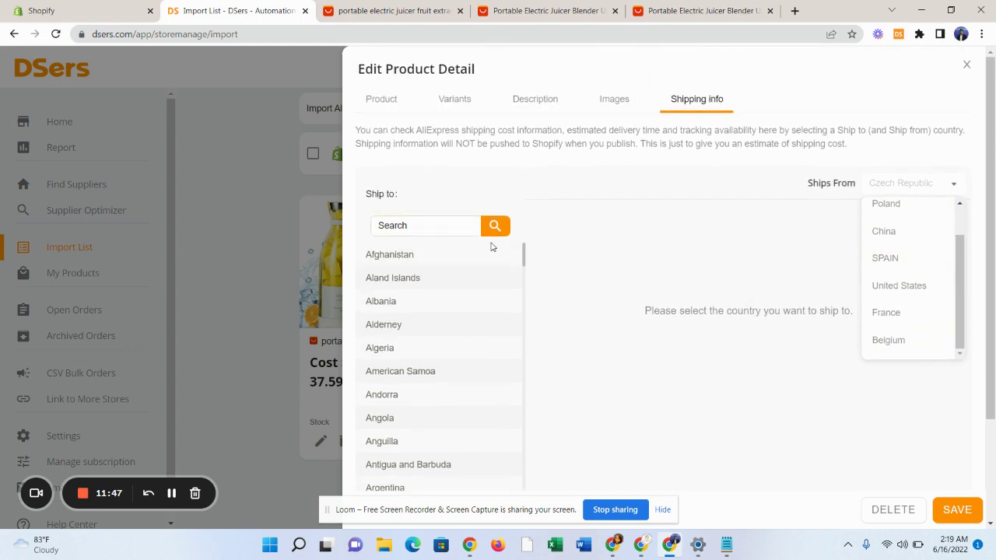
left_click(686, 306)
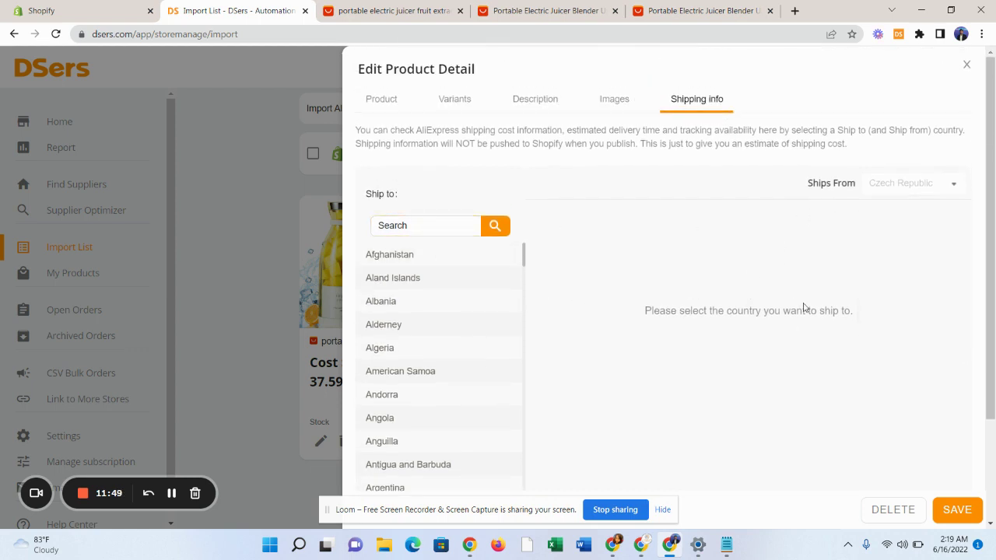
left_click(381, 101)
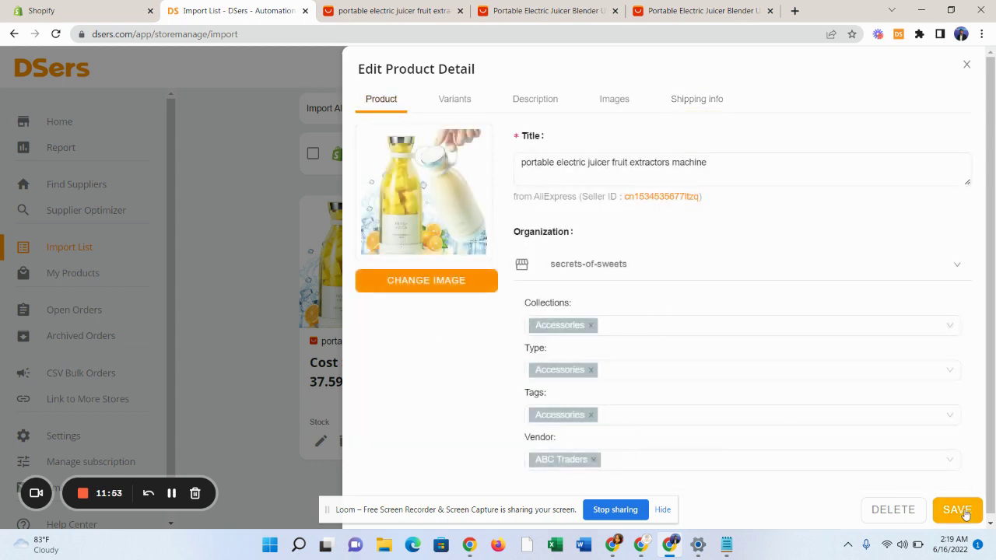
left_click(445, 289)
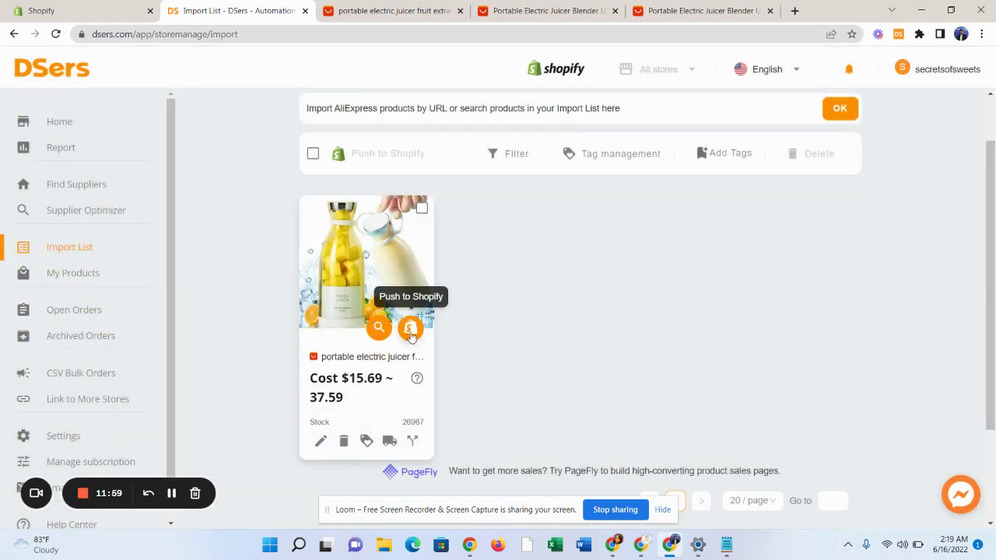
Push the juicer to the secrets-of-sweets Shopify store, also publishing it to the Online Store.
left_click(411, 329)
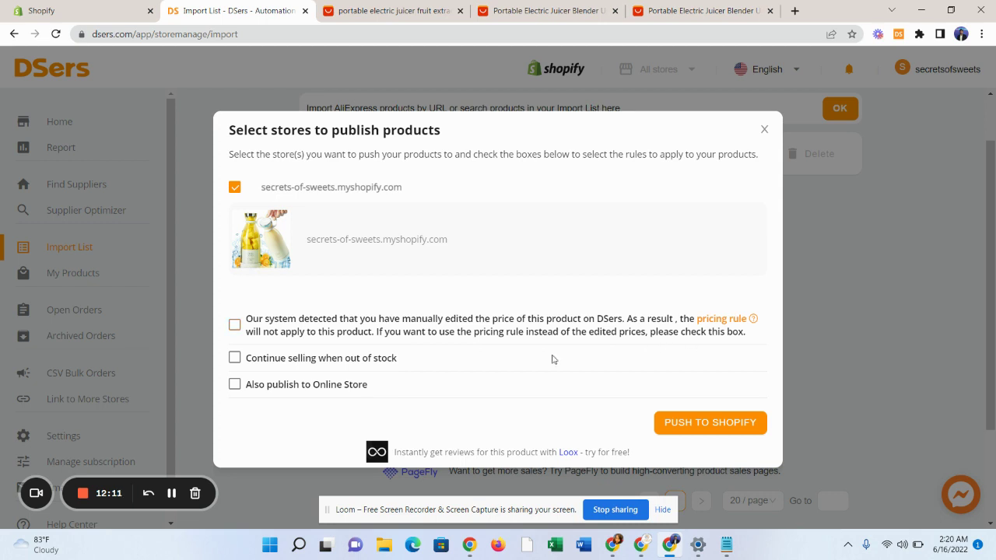
left_click(234, 385)
left_click(728, 430)
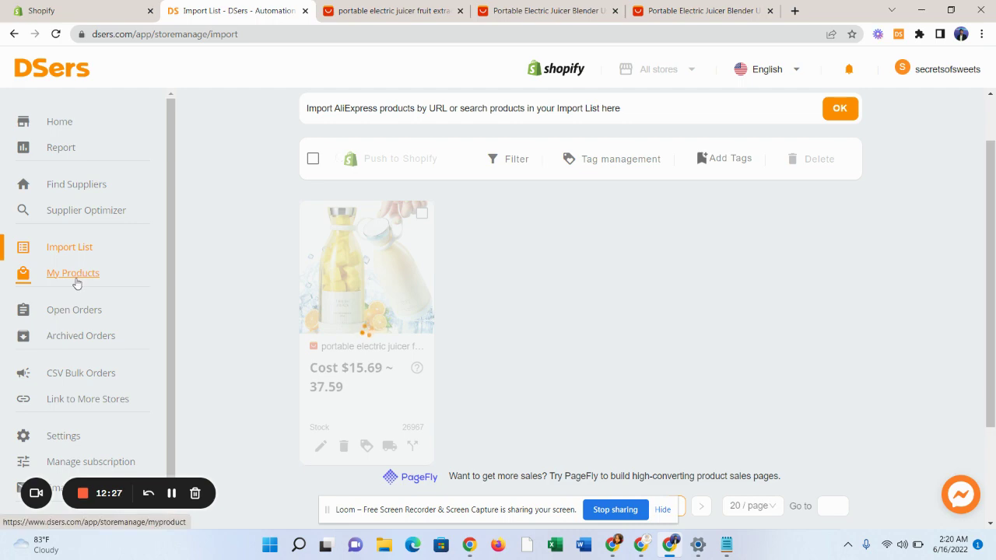
Switch to the Shopify admin, open the juicer from the product list and view its online store page.
left_click(78, 10)
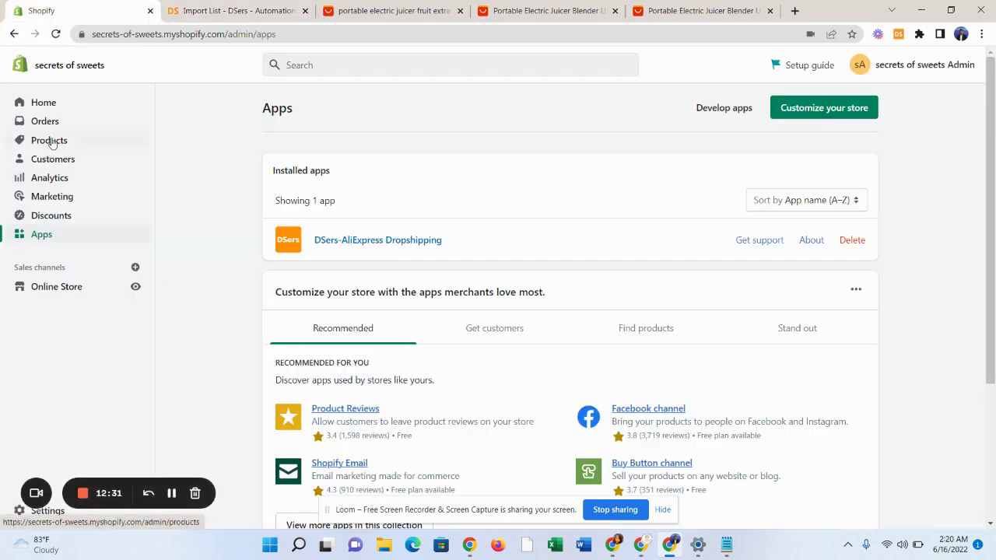
left_click(49, 142)
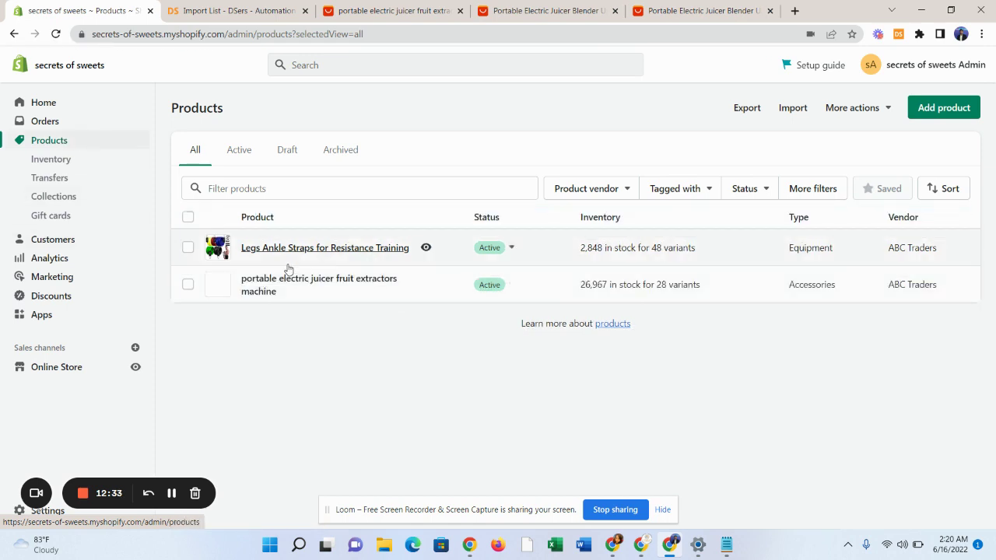
left_click(254, 292)
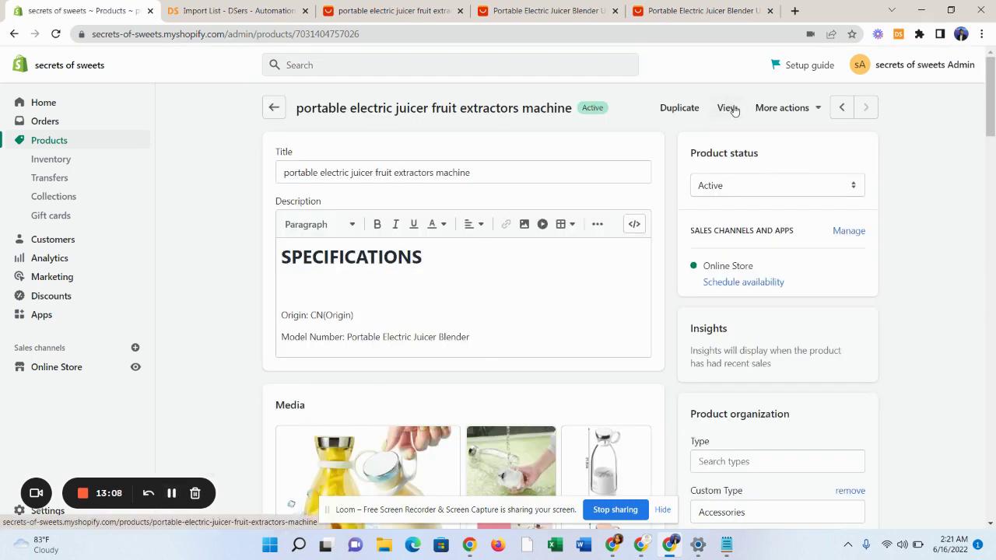
left_click(732, 108)
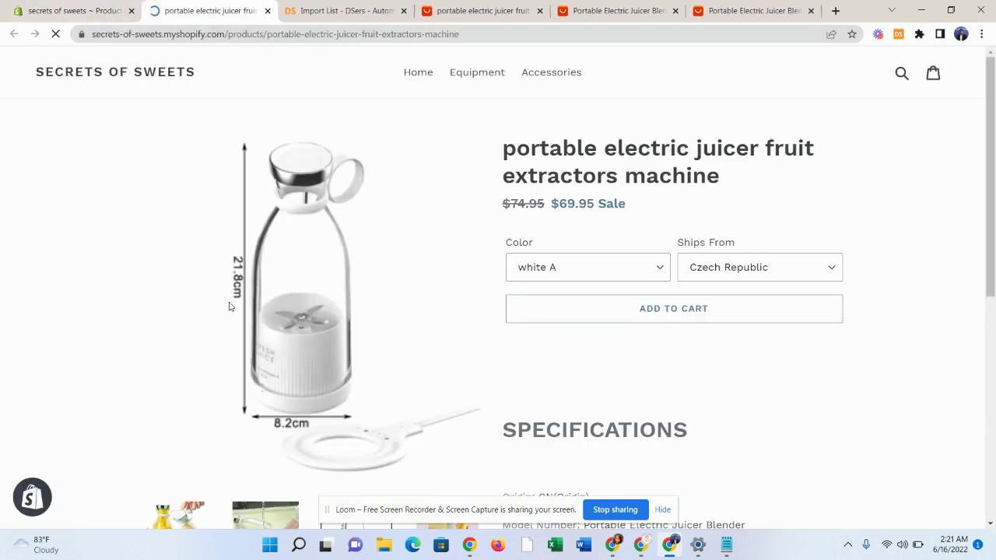
Look over the juicer's online store page, checking its images, specifications and title.
scroll(290, 314, "down", 2)
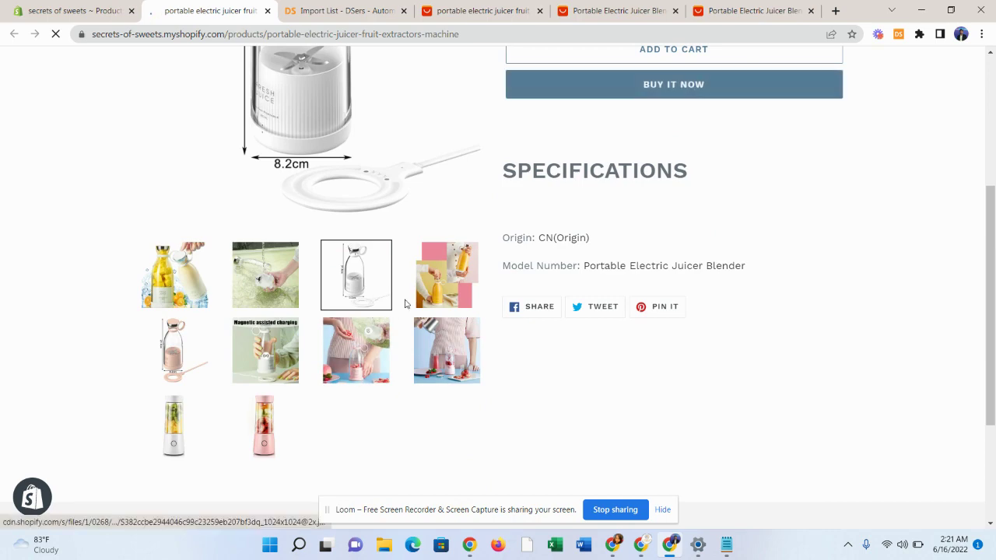
scroll(593, 312, "down", 3)
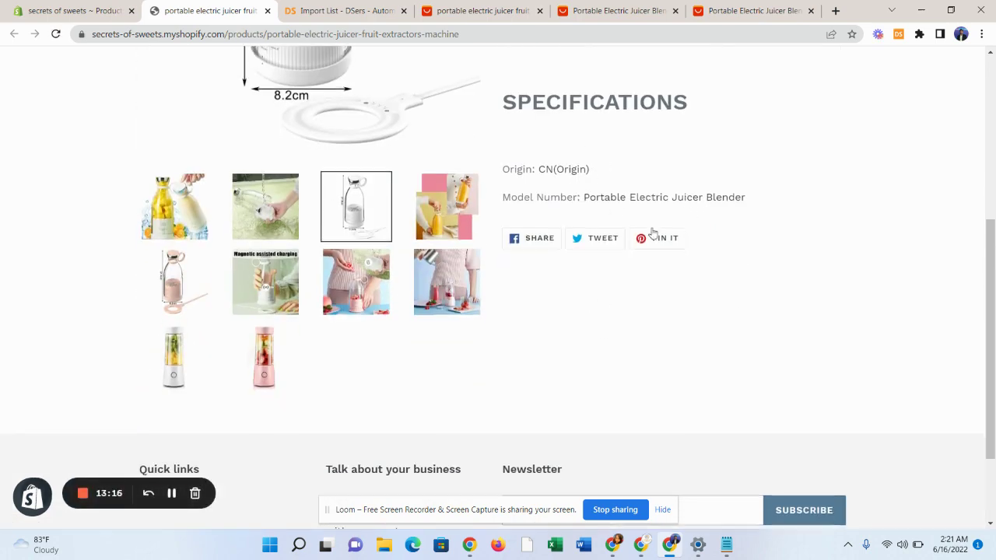
scroll(649, 229, "down", 2)
scroll(652, 324, "up", 10)
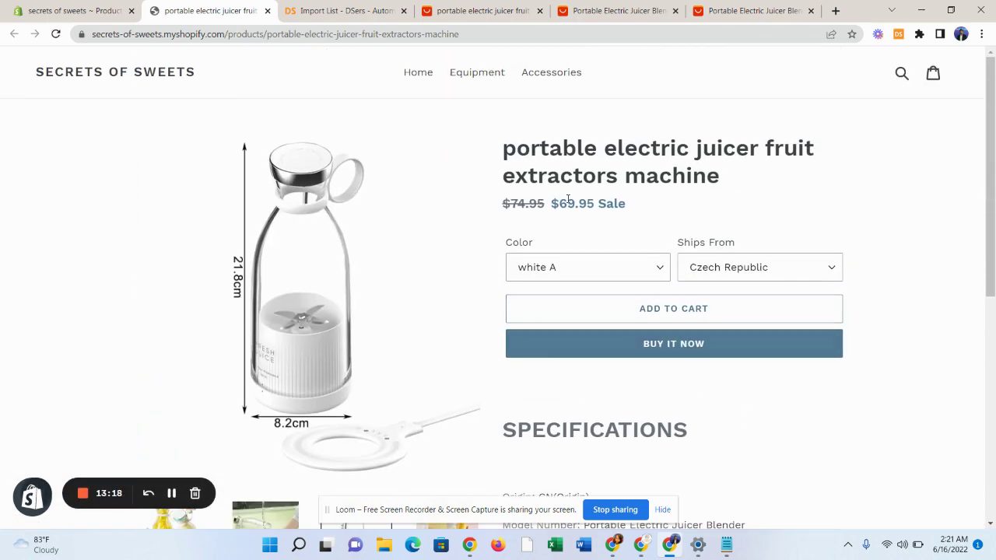
left_click_drag(714, 193, 493, 151)
left_click(673, 162)
Return to the juicer's product page in the Shopify admin and review its description.
left_click(115, 10)
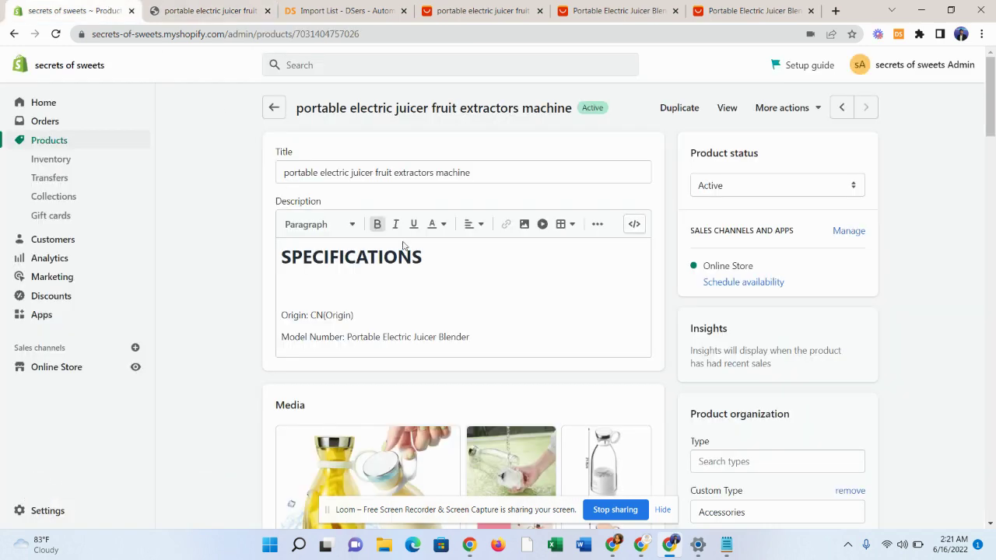
left_click_drag(472, 340, 259, 218)
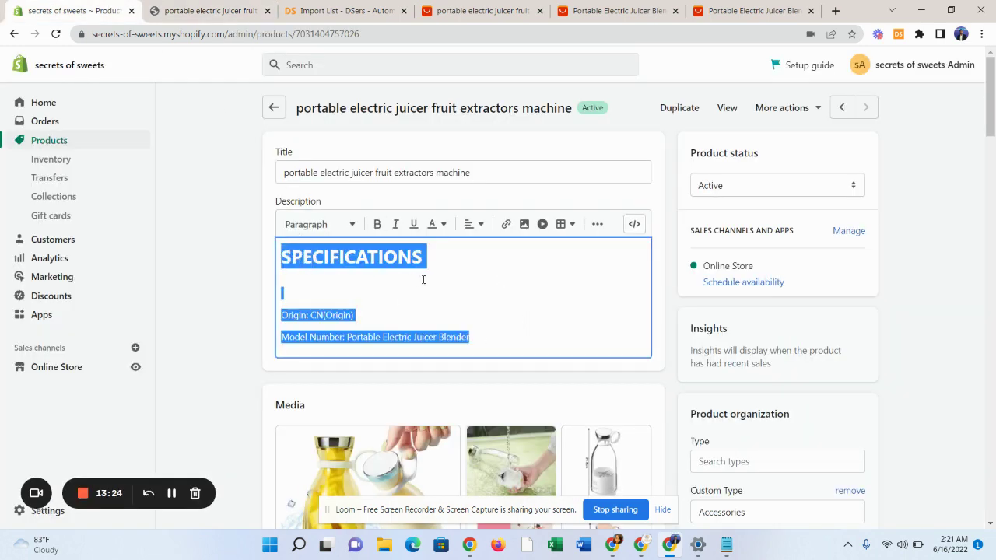
left_click(487, 287)
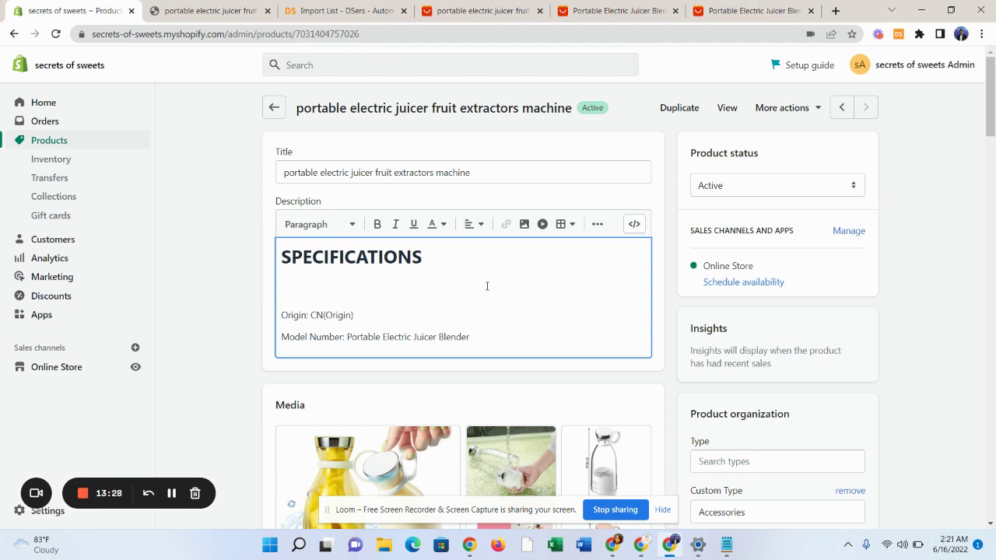
scroll(463, 292, "down", 1)
mouse_move(403, 377)
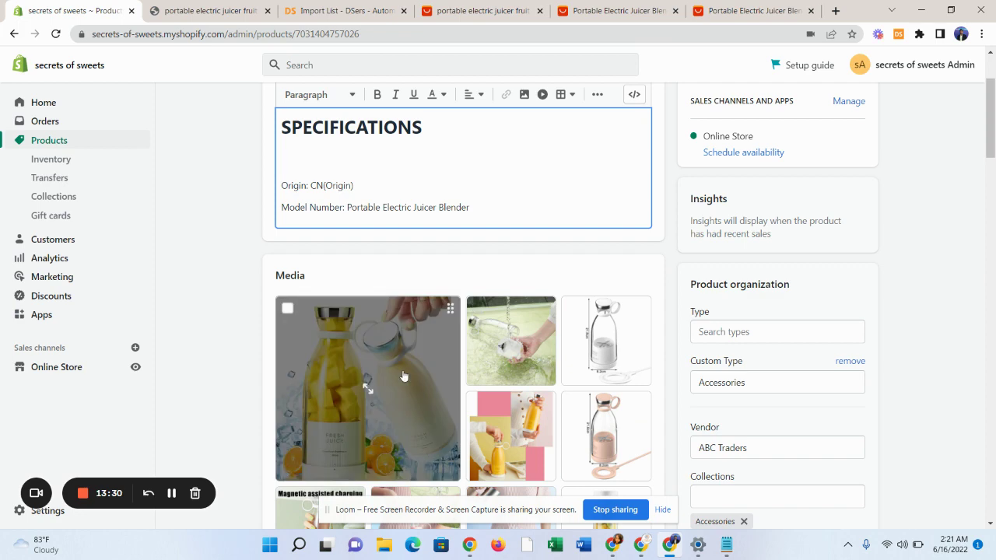
left_click(287, 309)
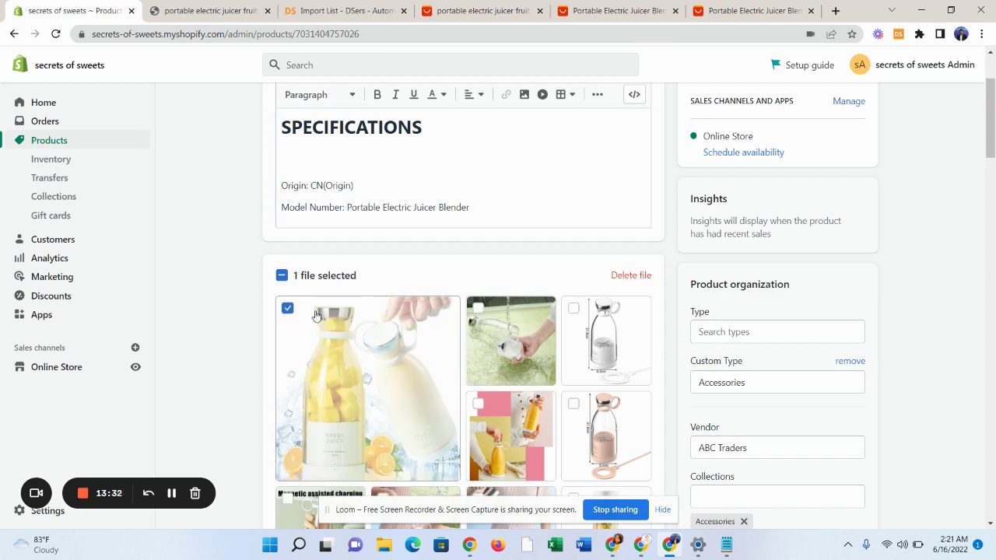
scroll(444, 369, "down", 4)
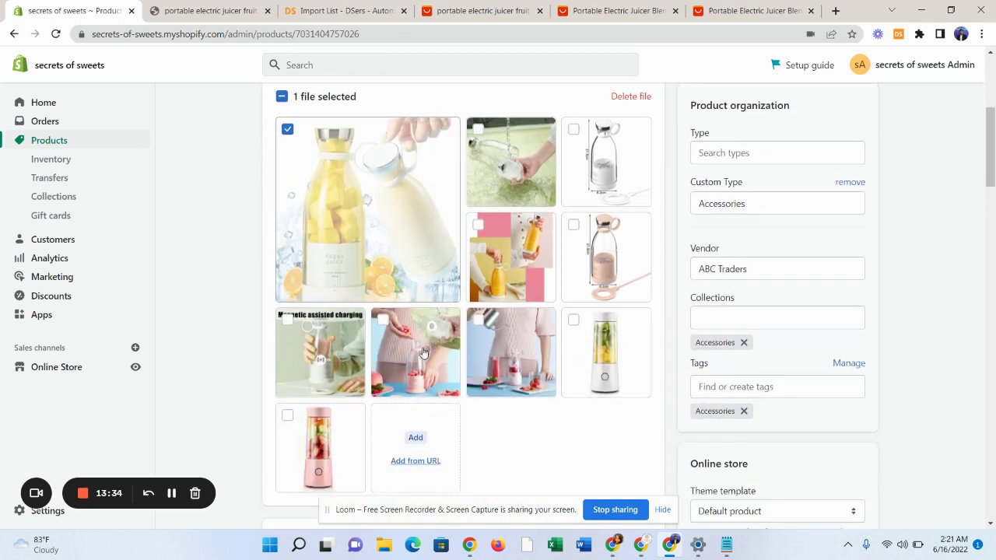
scroll(444, 358, "up", 3)
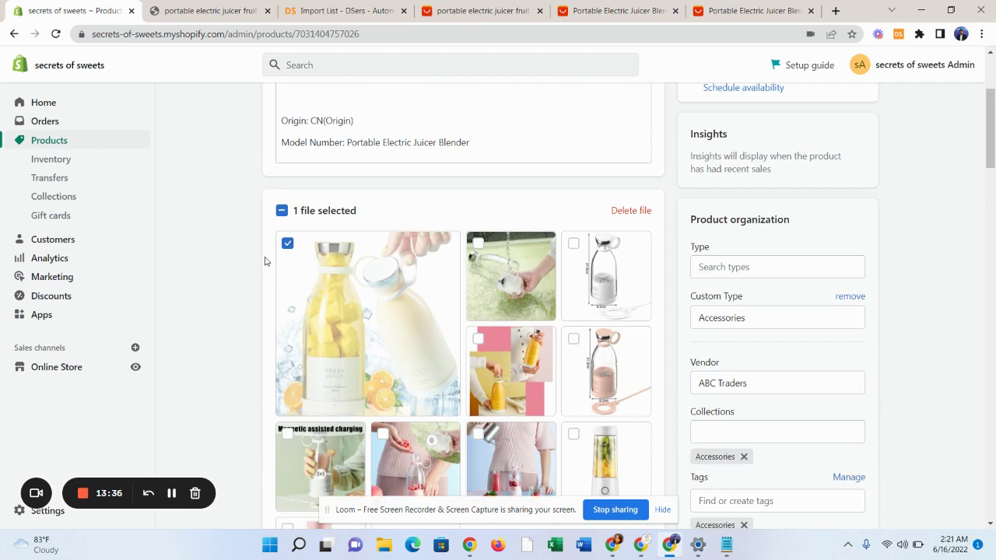
left_click(293, 249)
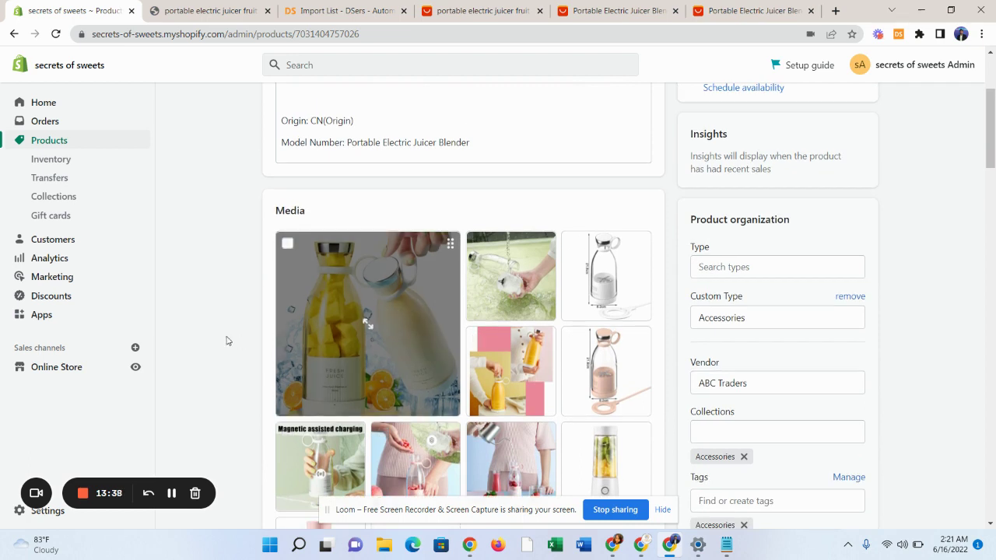
Download the first media image, showing the two Fresh Juice bottles, from its preview and close the preview.
left_click(365, 324)
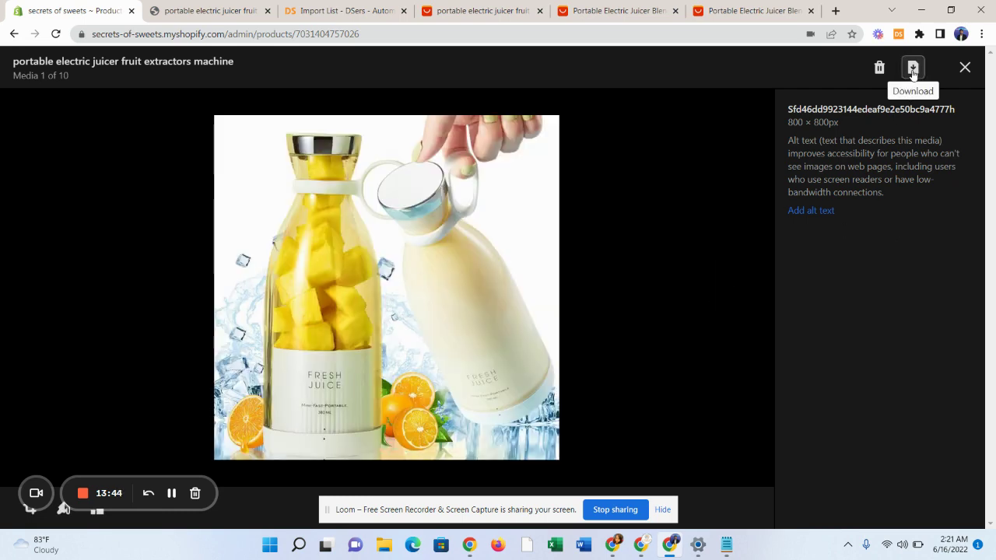
left_click(913, 68)
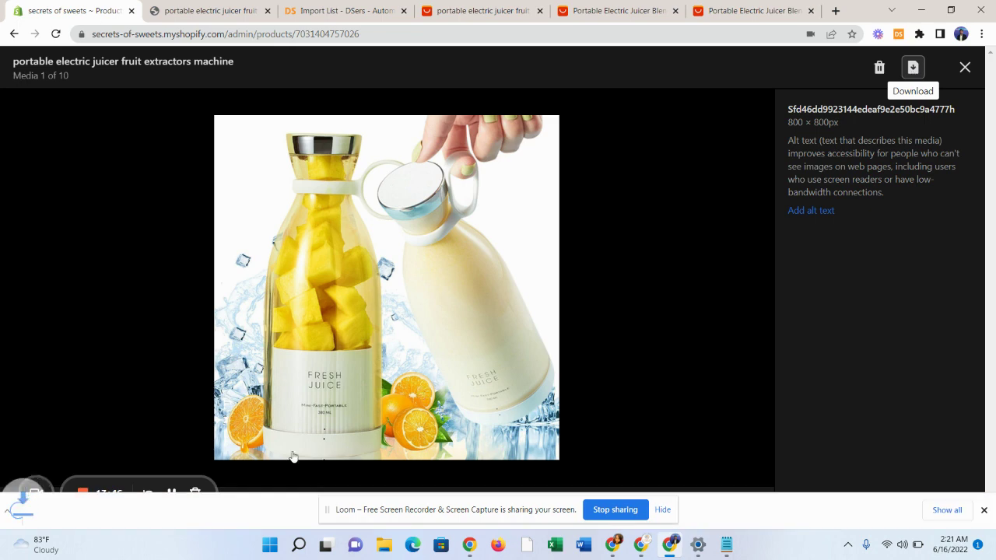
left_click(965, 69)
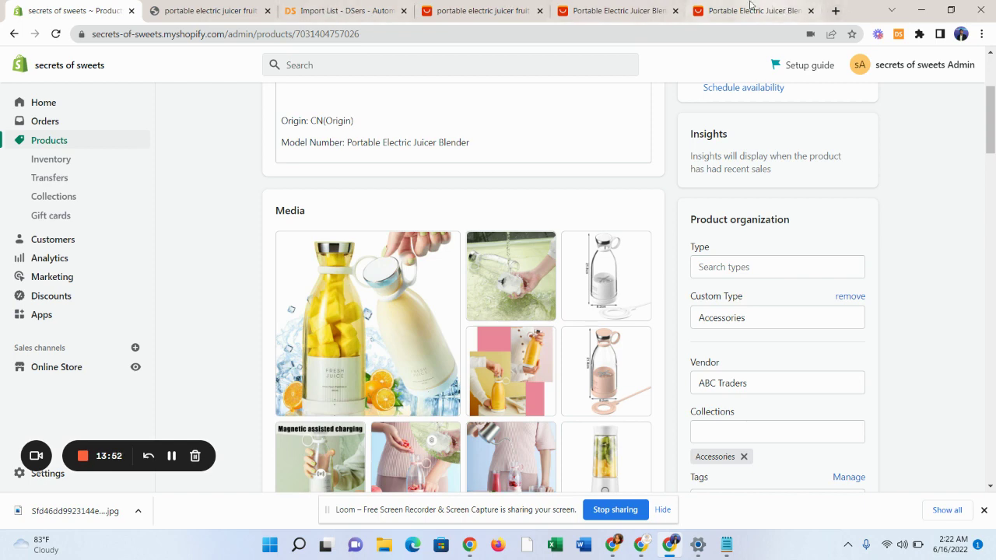
Open Google Images at google.com/images in a new browser tab.
left_click(467, 9)
left_click(622, 10)
left_click(770, 10)
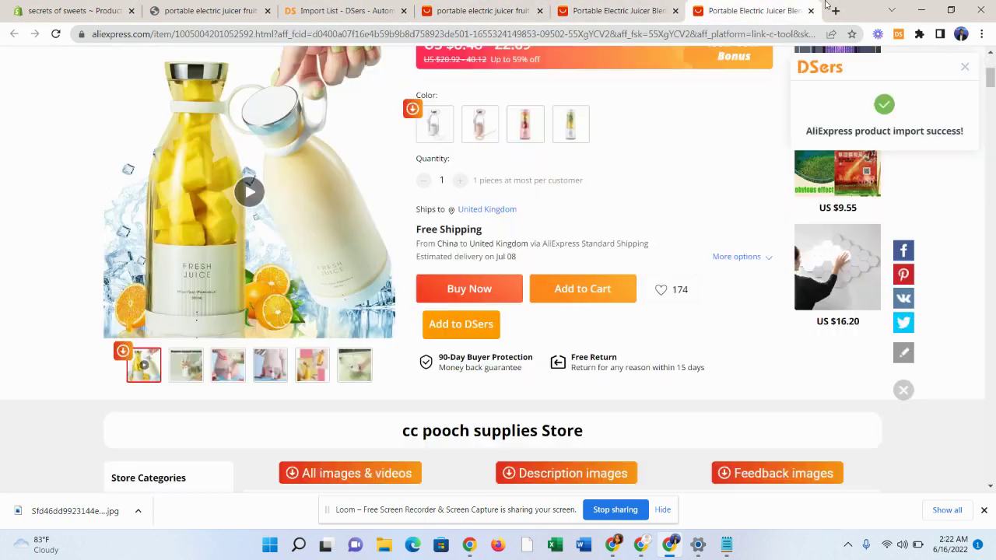
left_click(837, 11)
left_click(636, 37)
type("google.com/images")
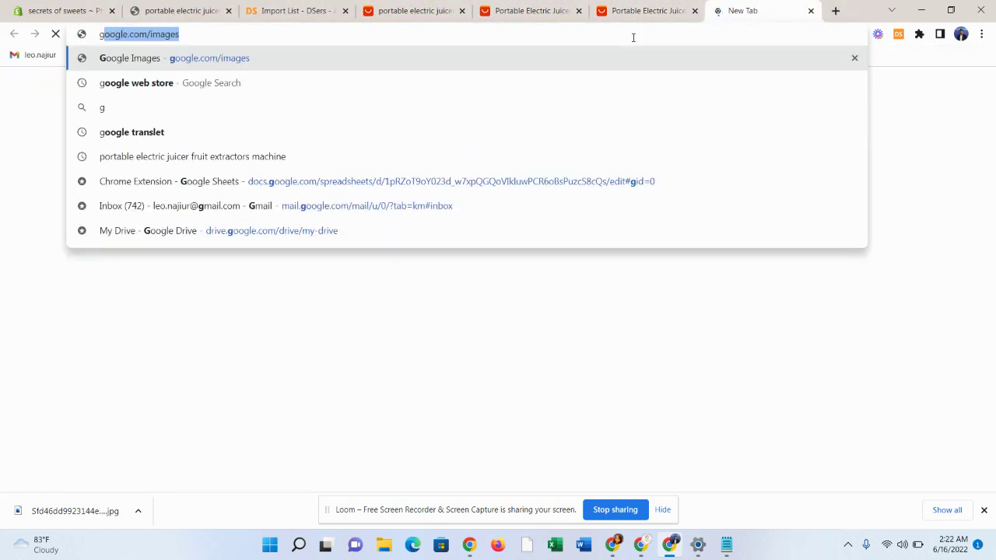
key("Right")
key("Return")
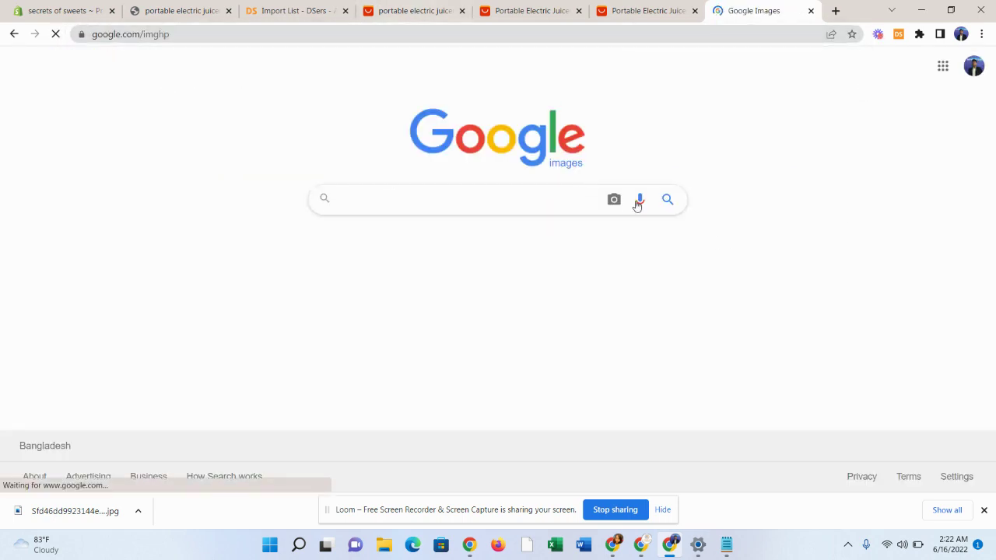
Run a search by image with the juicer picture just saved in the Downloads folder.
left_click(614, 200)
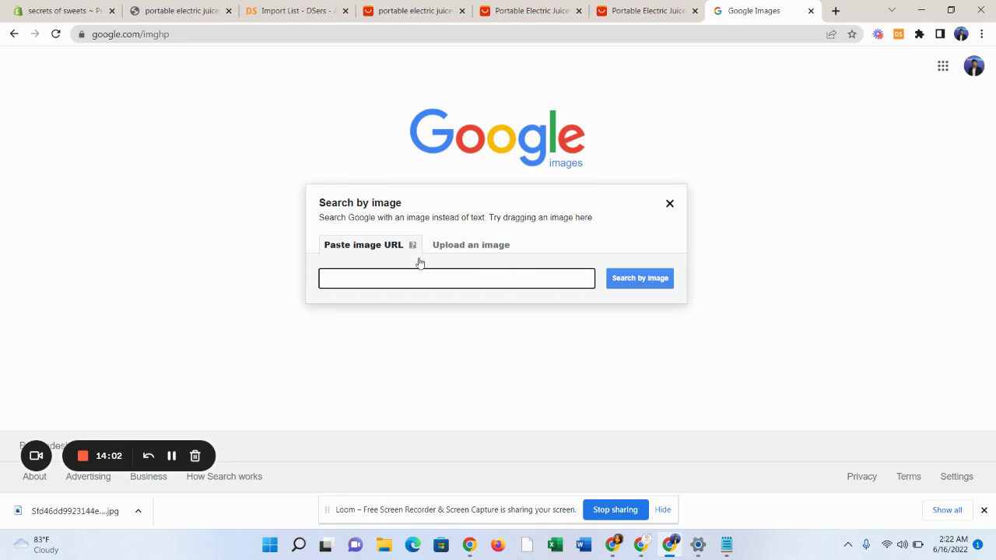
left_click(474, 247)
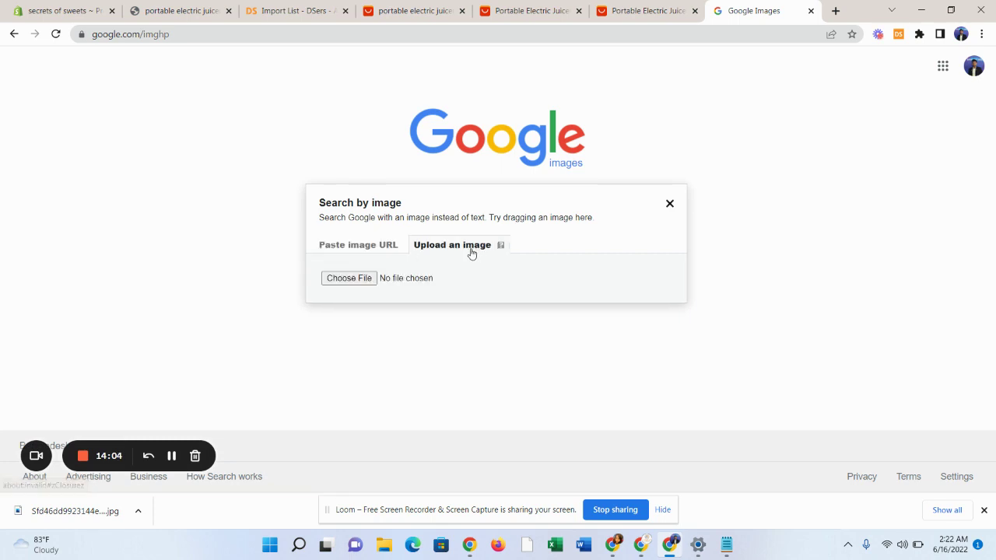
left_click(349, 277)
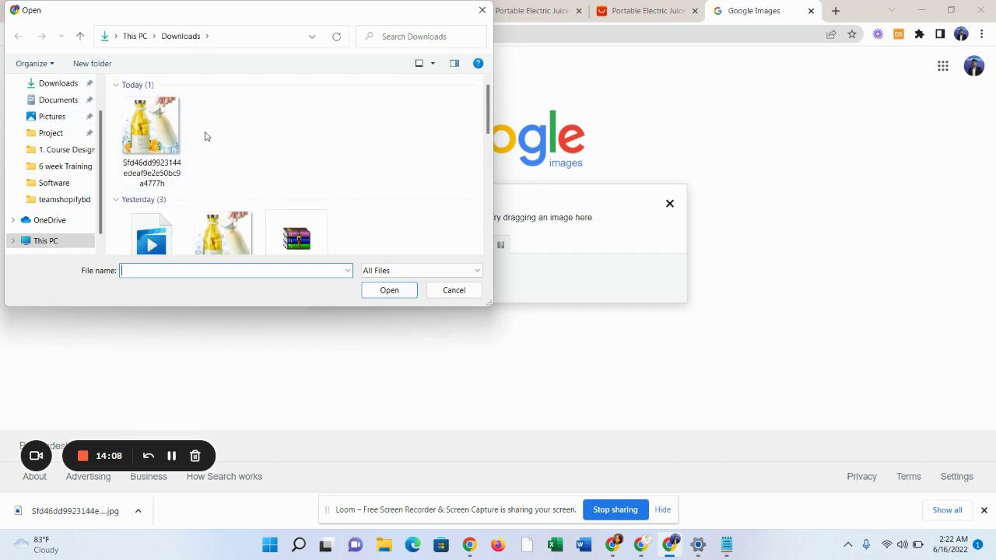
left_click(150, 121)
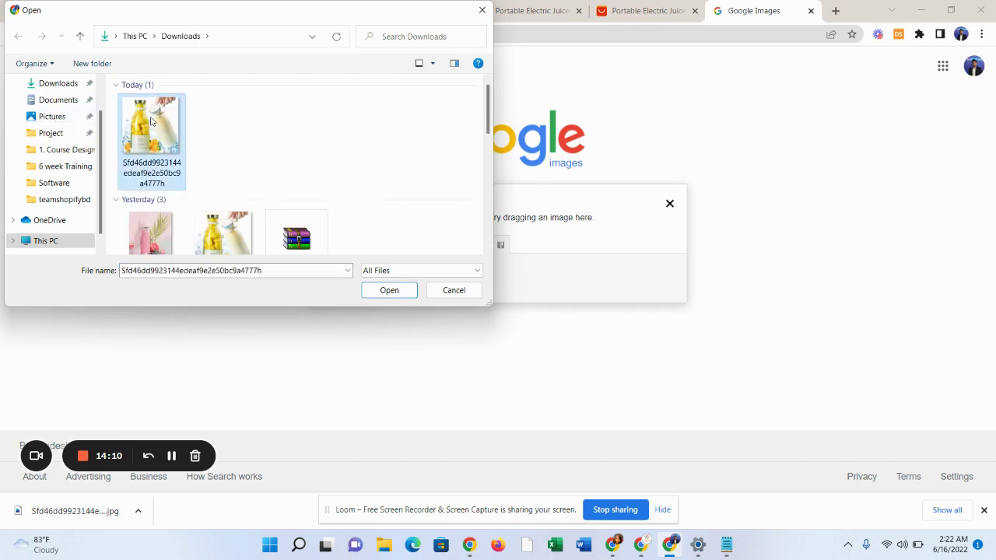
left_click(386, 295)
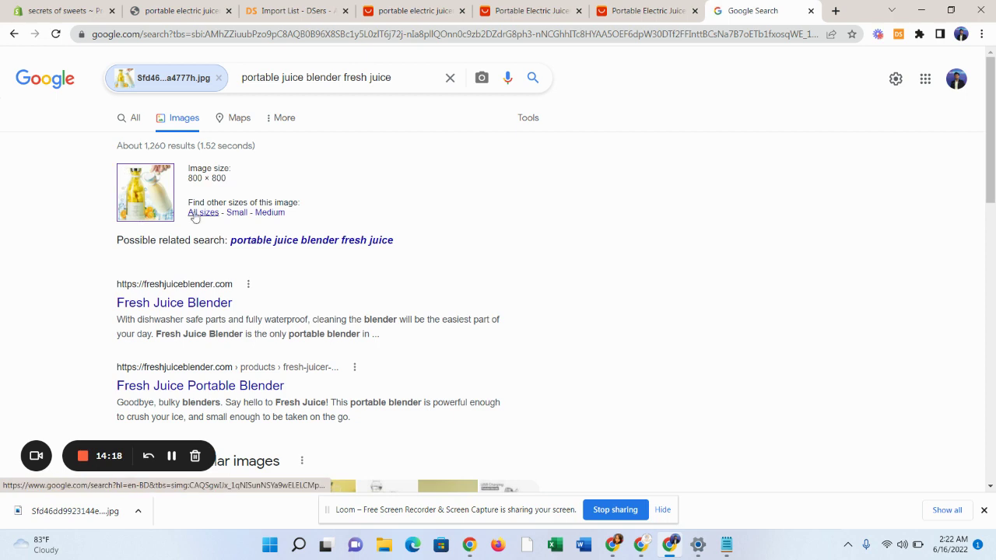
Show all sizes of the searched image and look through the matching results.
left_click(203, 215)
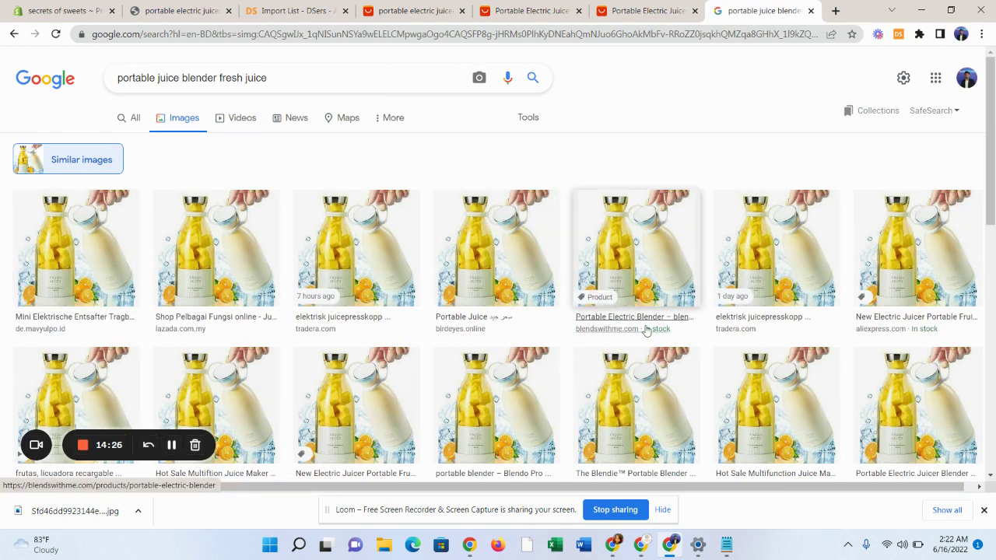
scroll(691, 281, "down", 2)
scroll(396, 312, "down", 8)
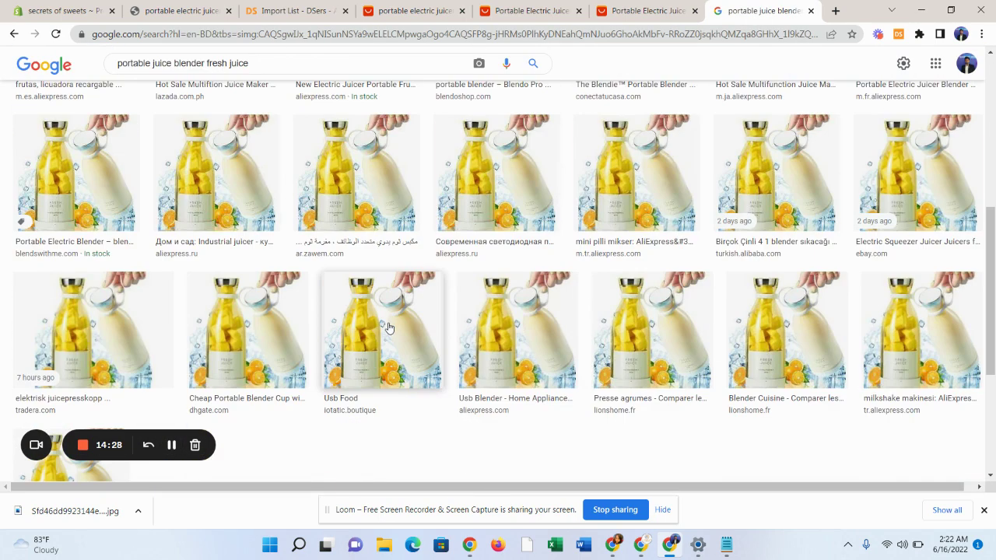
scroll(329, 302, "up", 10)
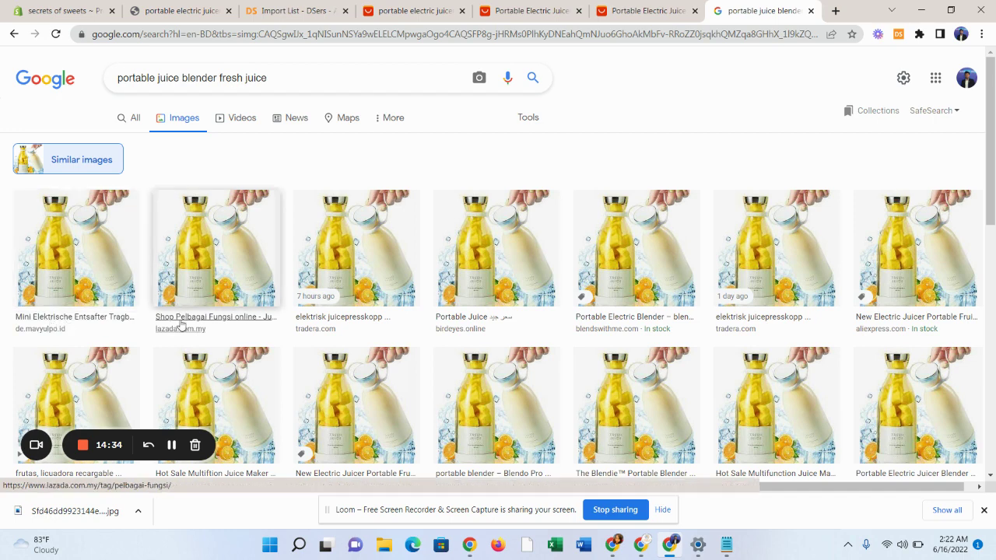
Open the first five image results, from de.mavyulpo.id through blendswithme.com, each in a new tab.
right_click(55, 327)
left_click(77, 335)
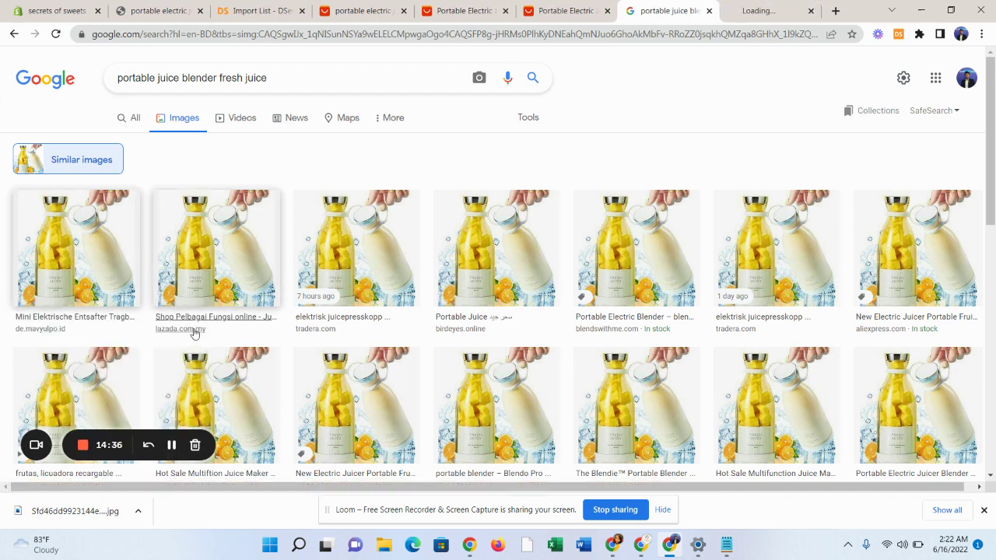
right_click(183, 325)
left_click(216, 342)
right_click(299, 334)
left_click(322, 341)
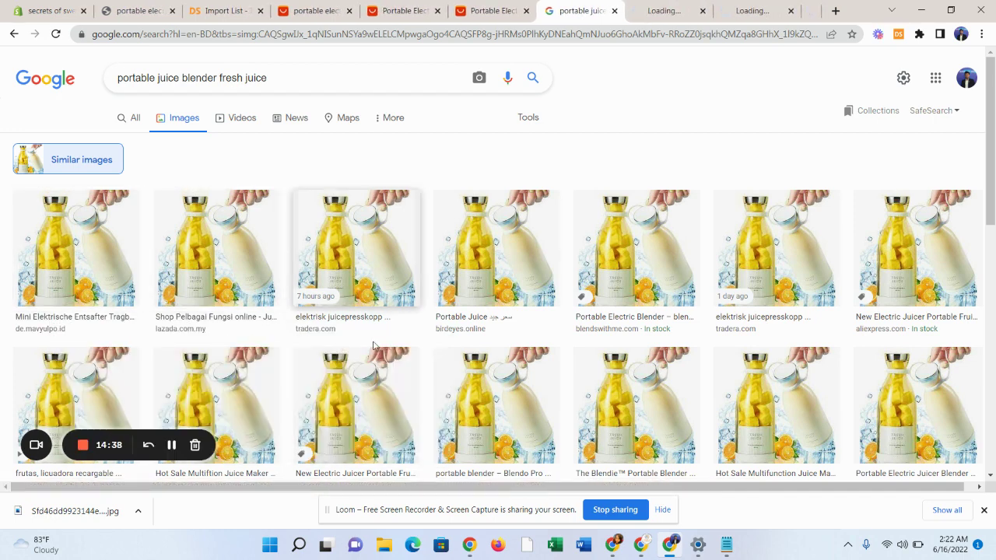
right_click(453, 332)
left_click(482, 341)
right_click(604, 326)
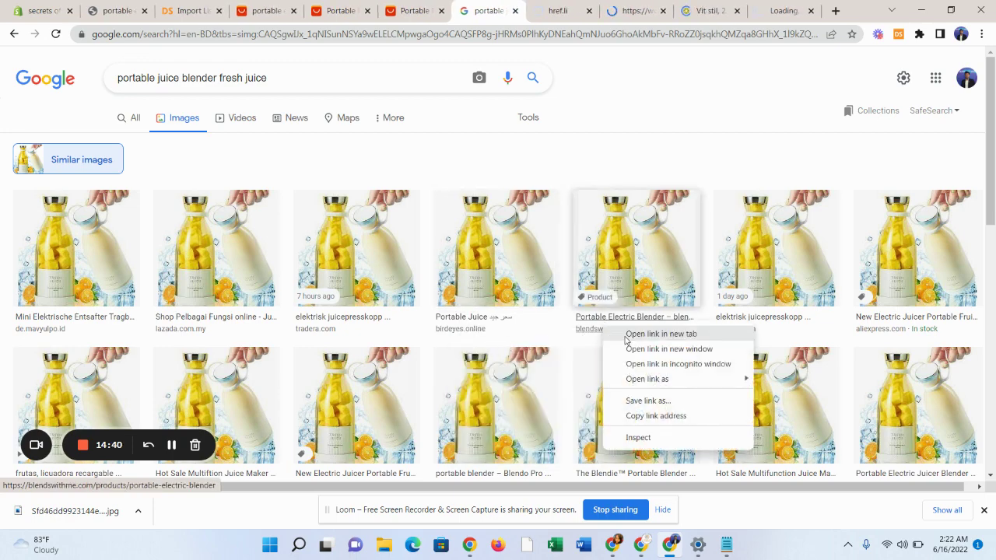
left_click(631, 342)
right_click(746, 326)
left_click(775, 347)
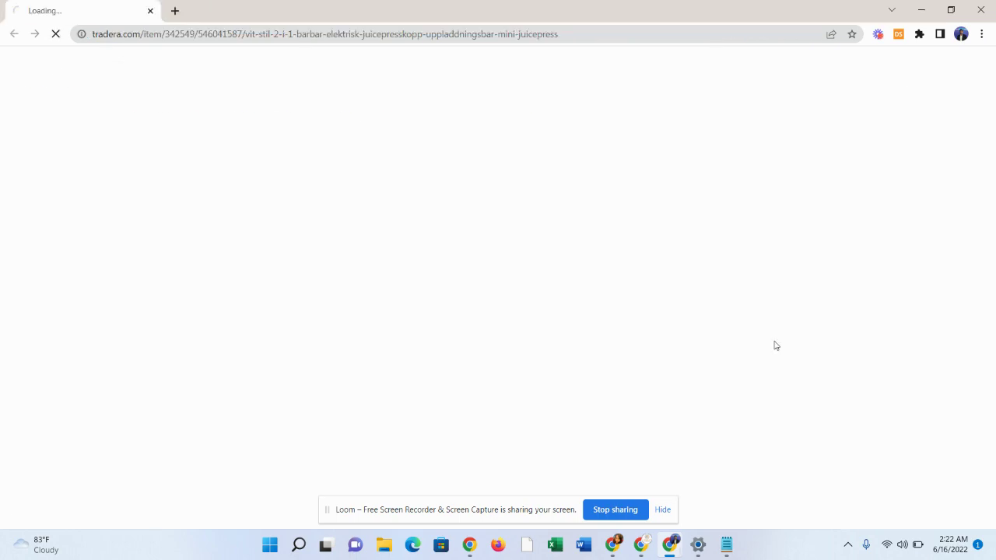
key("ctrl+w")
Open the sixth image result from tradera.com and the seventh from aliexpress.com in new tabs.
right_click(752, 326)
left_click(801, 337)
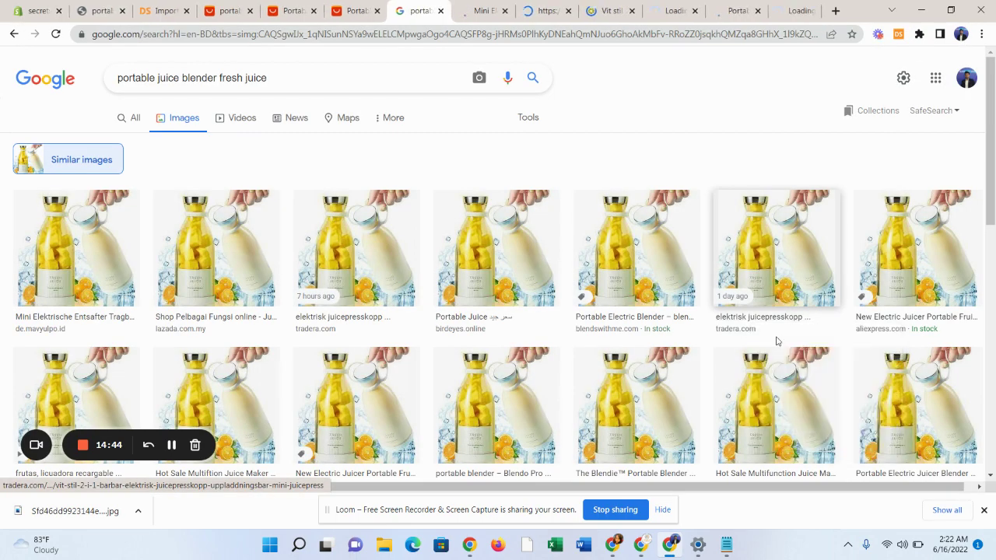
right_click(744, 326)
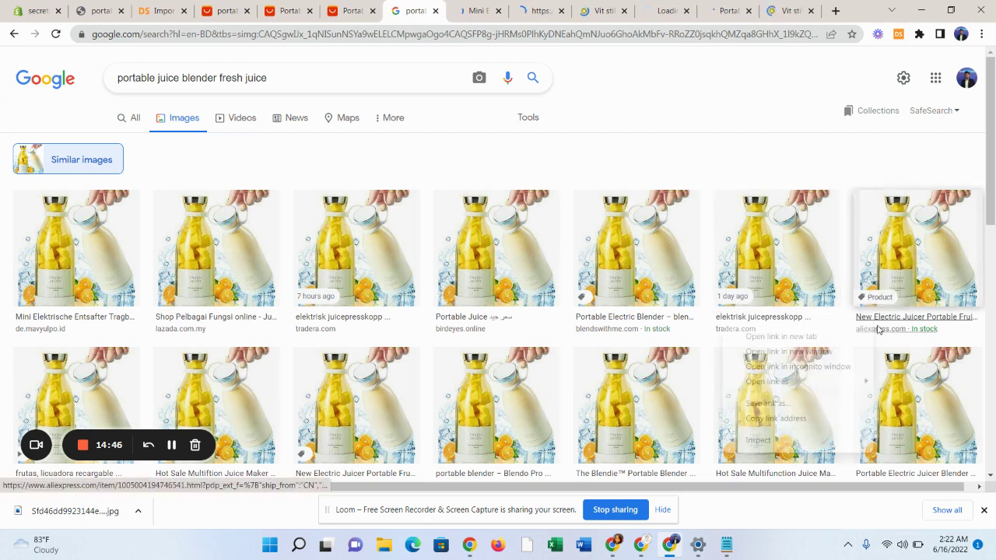
left_click(821, 335)
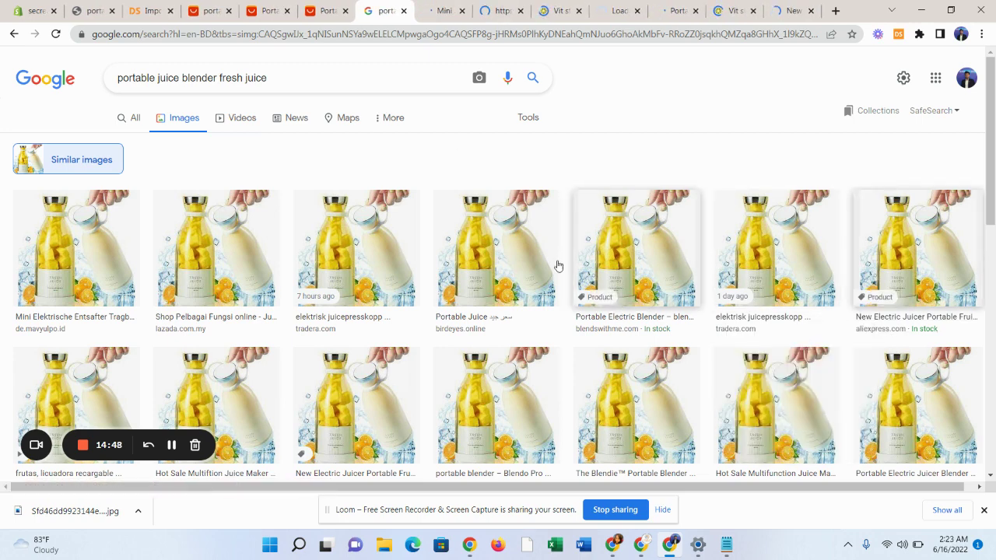
Check the opened AliExpress product page and the Lazada results page for the juicer.
left_click(436, 7)
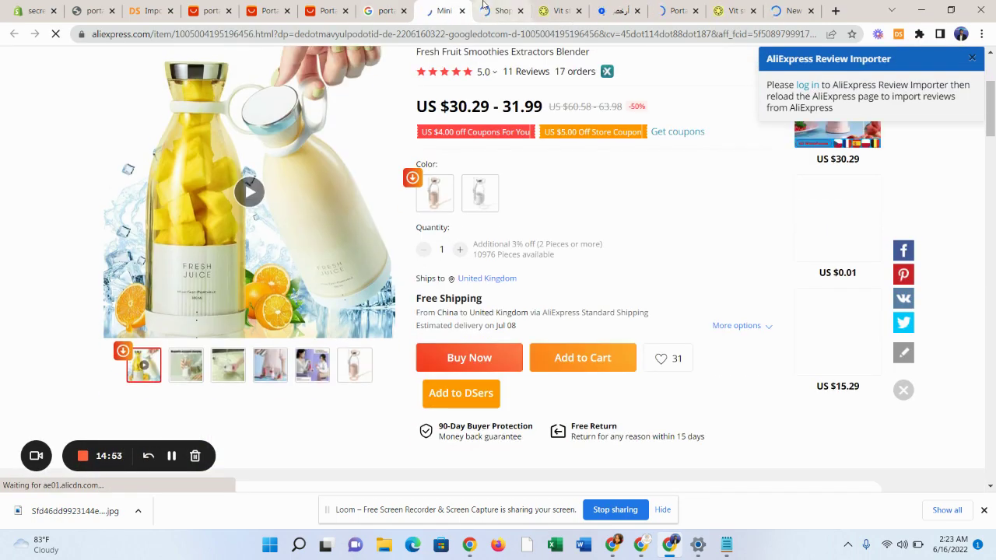
left_click(484, 6)
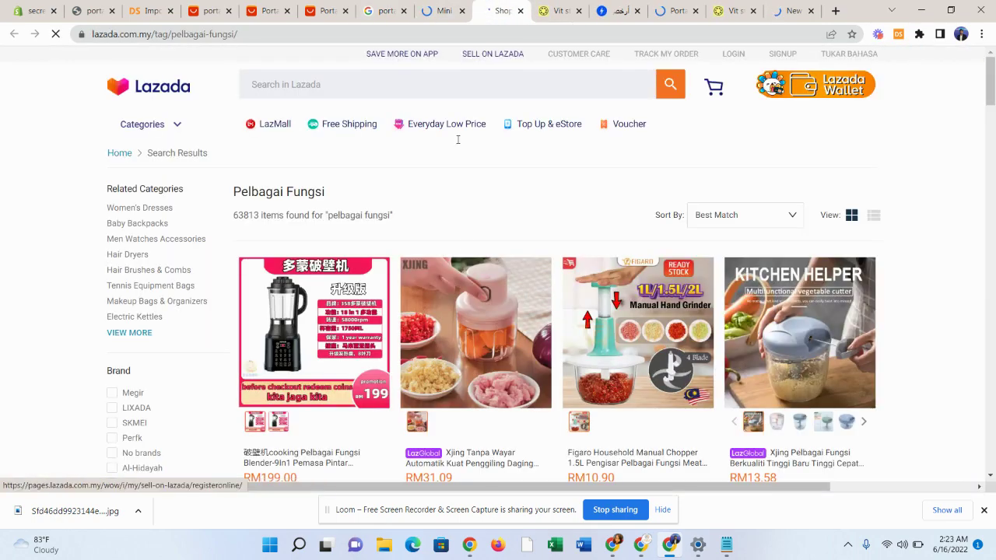
scroll(489, 289, "down", 3)
scroll(214, 163, "up", 3)
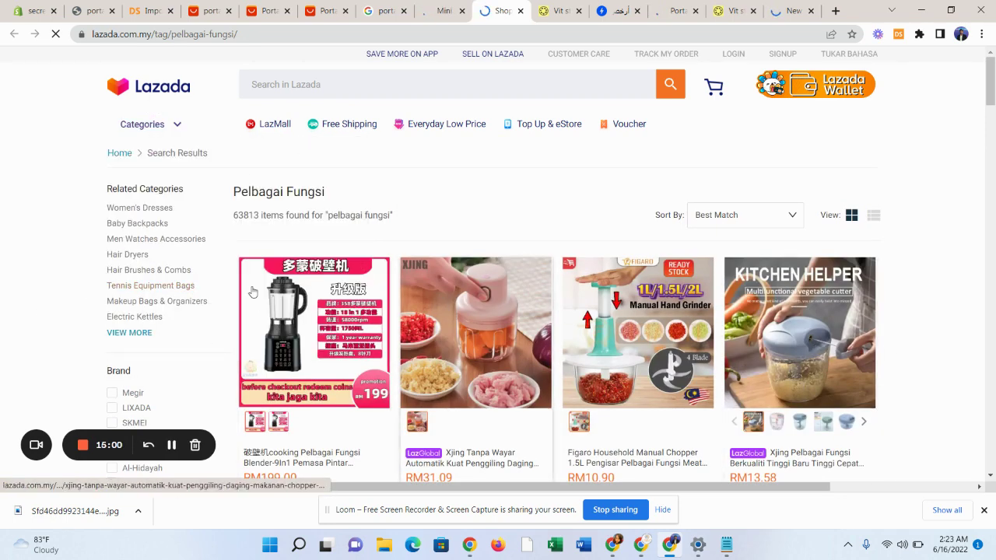
Check the opened Tradera listing and the birdeyes.online portable juice page for the juicer.
left_click(574, 5)
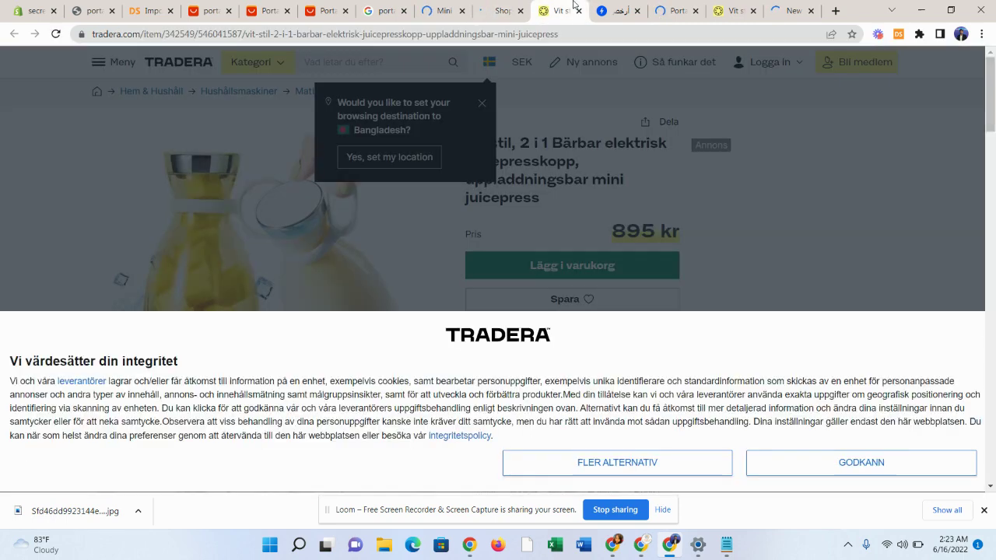
left_click(626, 5)
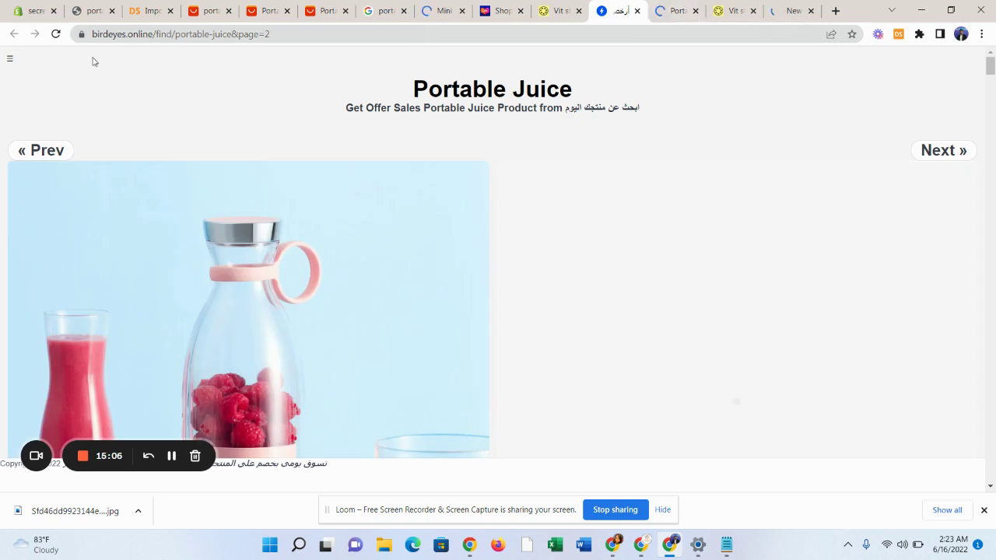
left_click(124, 35)
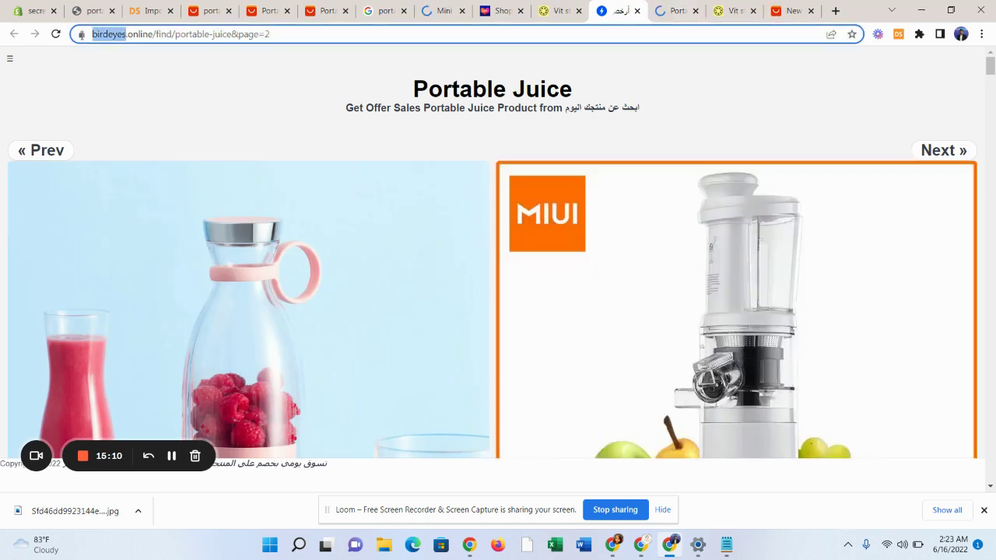
scroll(456, 345, "down", 2)
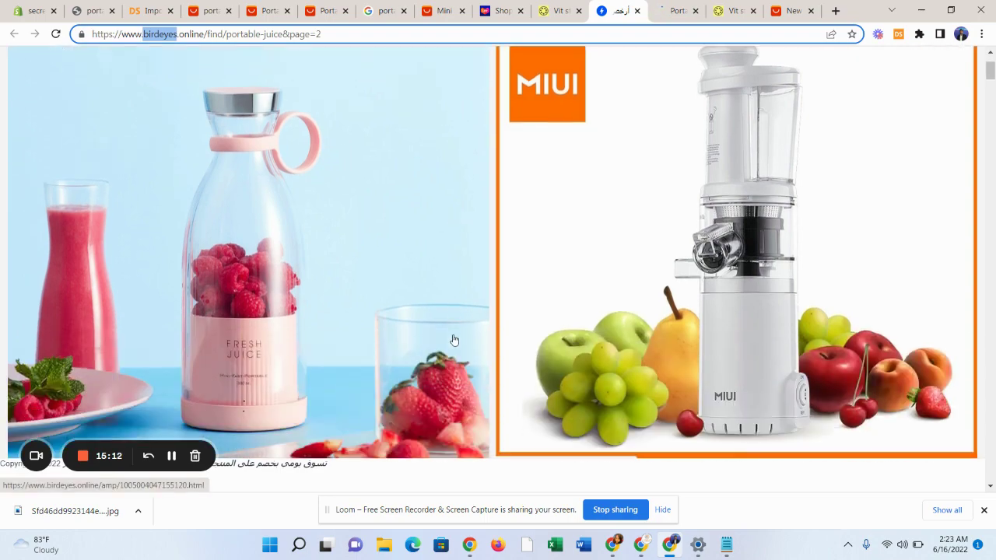
scroll(556, 429, "down", 5)
scroll(567, 426, "up", 8)
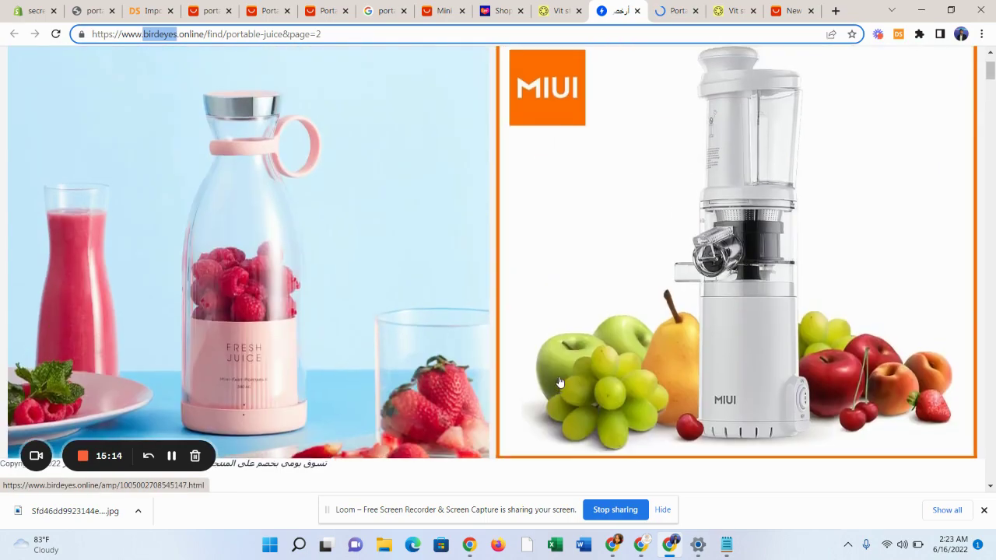
Examine the Portable Electric Blender product page on blendswithme.com, including its title, photos and description.
left_click(304, 288)
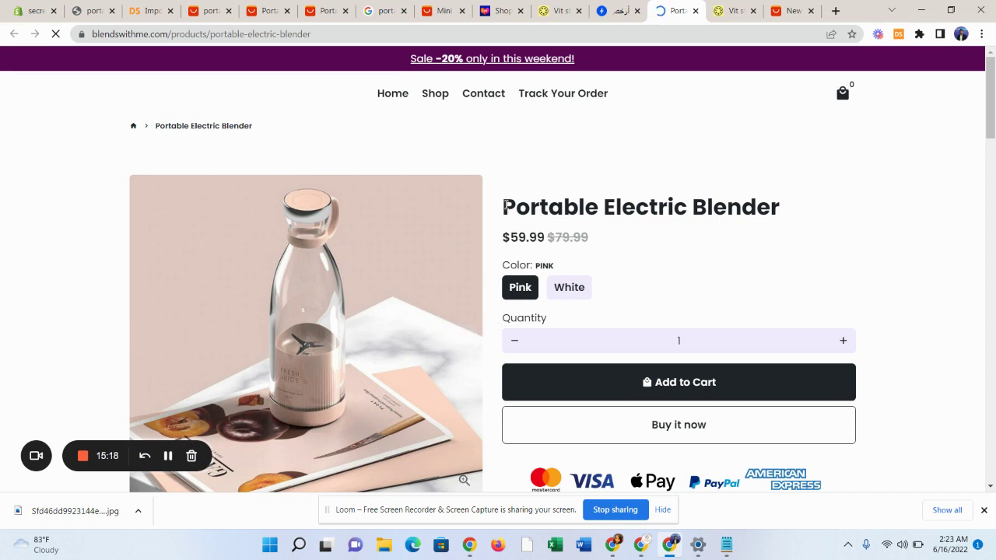
left_click_drag(504, 204, 780, 210)
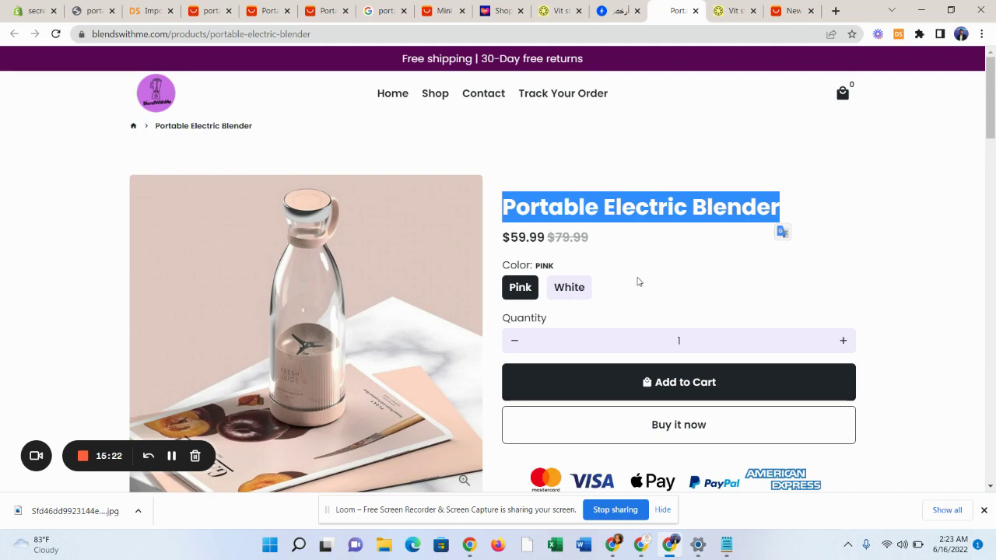
scroll(596, 277, "down", 2)
scroll(556, 298, "up", 1)
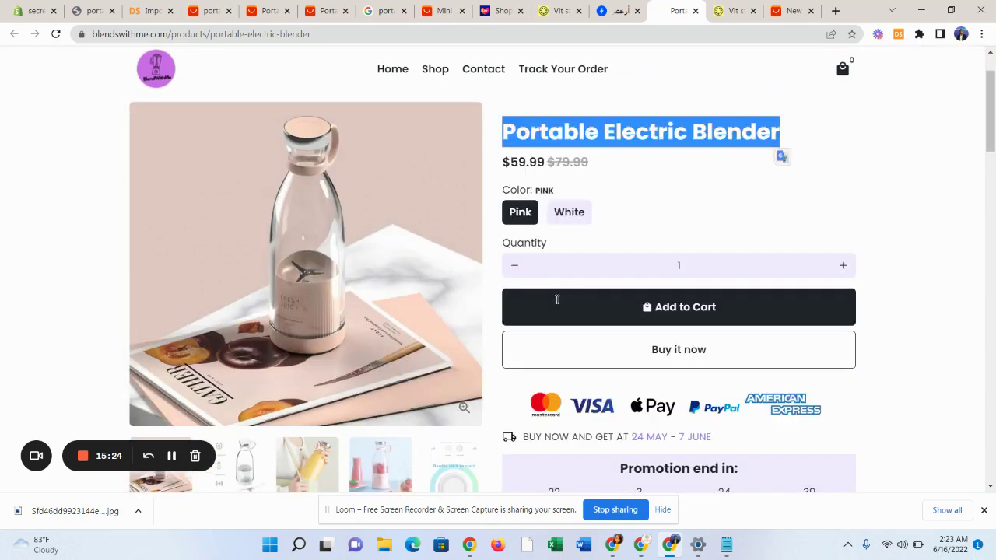
scroll(570, 304, "down", 4)
scroll(623, 327, "down", 4)
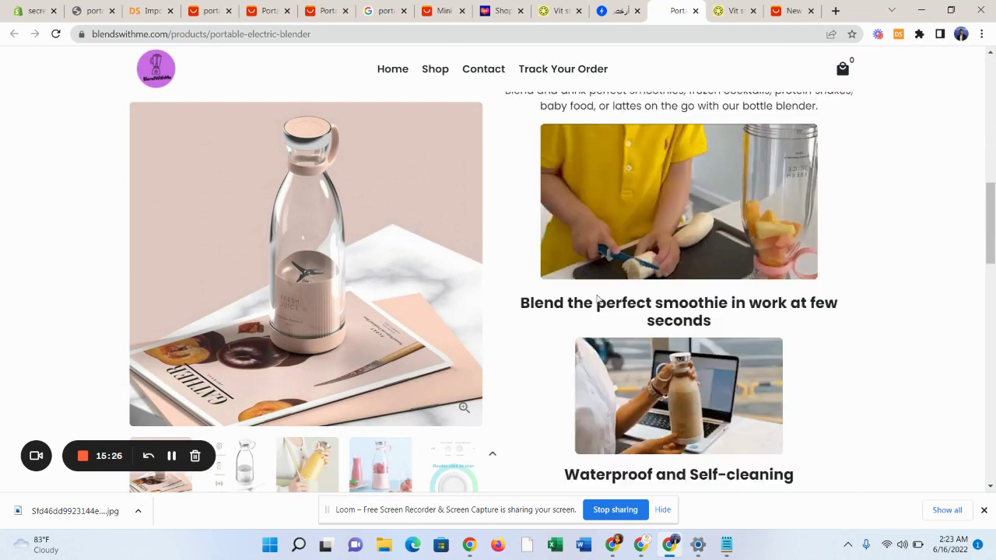
scroll(654, 340, "down", 5)
scroll(661, 342, "up", 8)
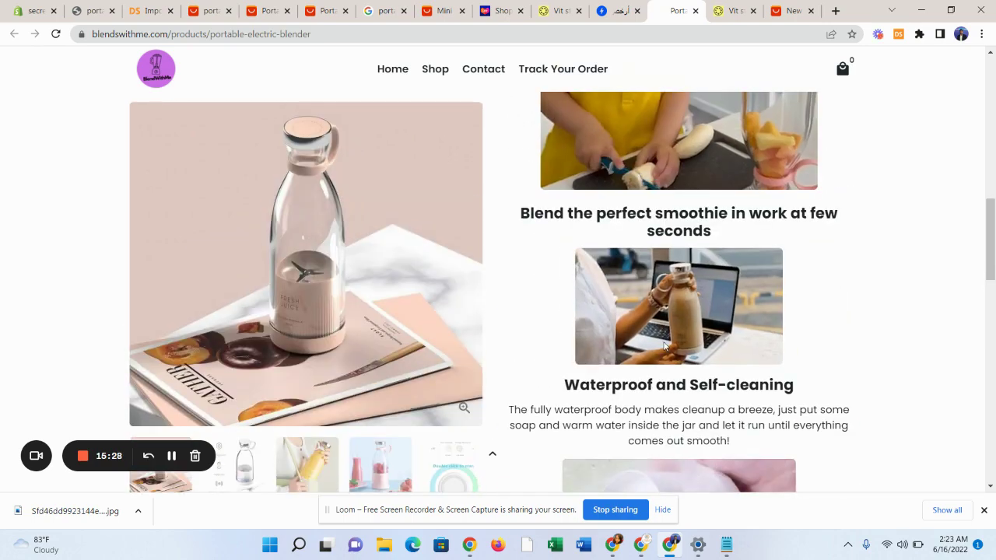
scroll(665, 345, "up", 5)
Check the remaining Tradera and AliExpress pages, and move the blendswithme.com page beside the store's own product page.
left_click(734, 9)
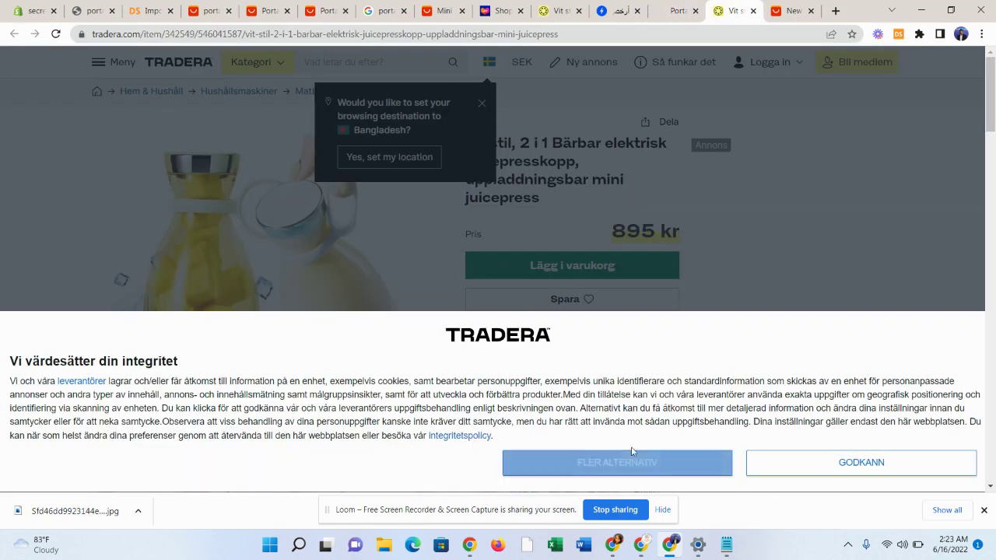
left_click(790, 10)
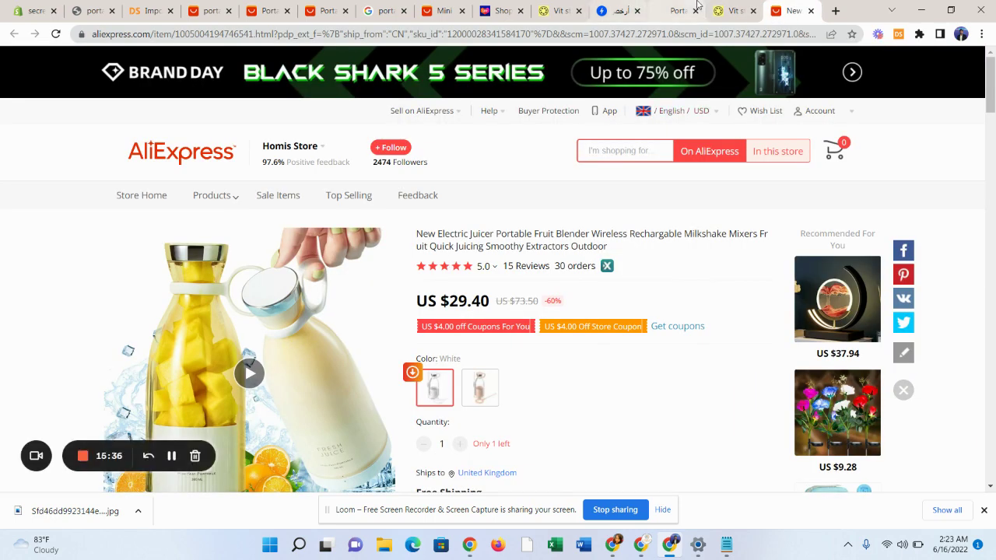
left_click_drag(675, 11, 155, 7)
Copy the blendswithme.com product description from "Enjoy fresh drinks" through "Here's an example how our product works!".
scroll(622, 256, "down", 5)
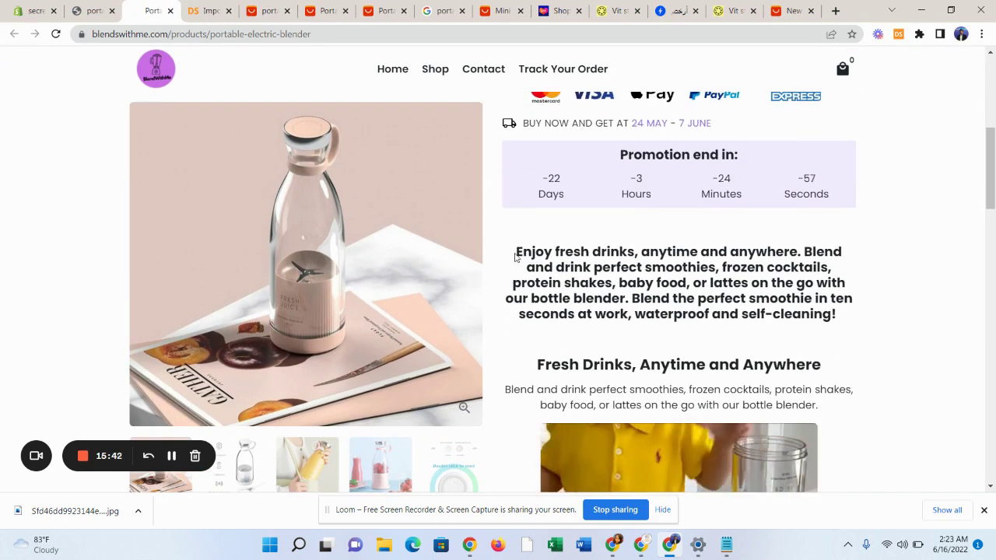
left_click_drag(516, 251, 862, 226)
scroll(623, 292, "down", 2)
scroll(696, 280, "down", 7)
scroll(848, 256, "down", 2)
scroll(861, 223, "down", 2)
scroll(862, 227, "up", 2)
right_click(807, 161)
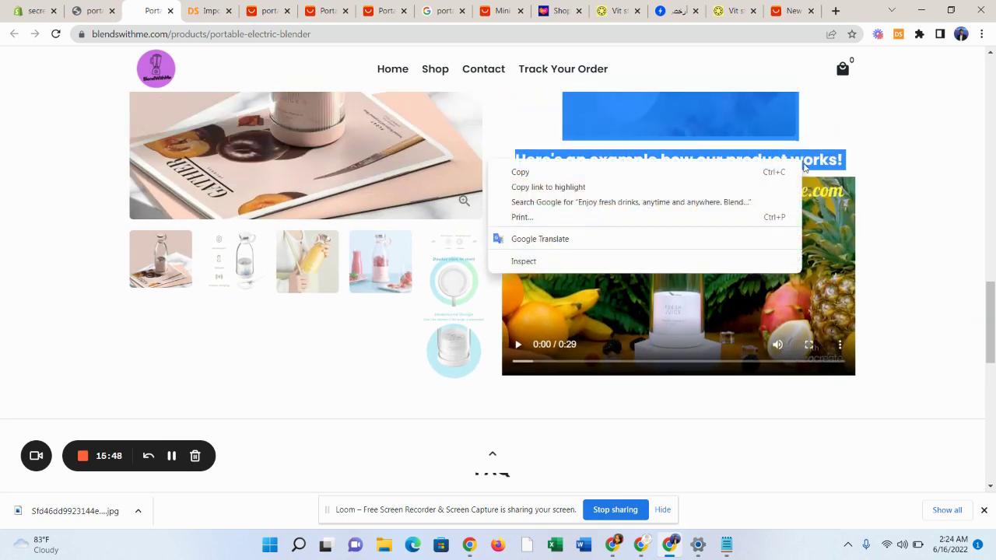
left_click(678, 180)
Switch to Notepad, open a new blank document in a wider window and paste the copied description.
left_click(726, 549)
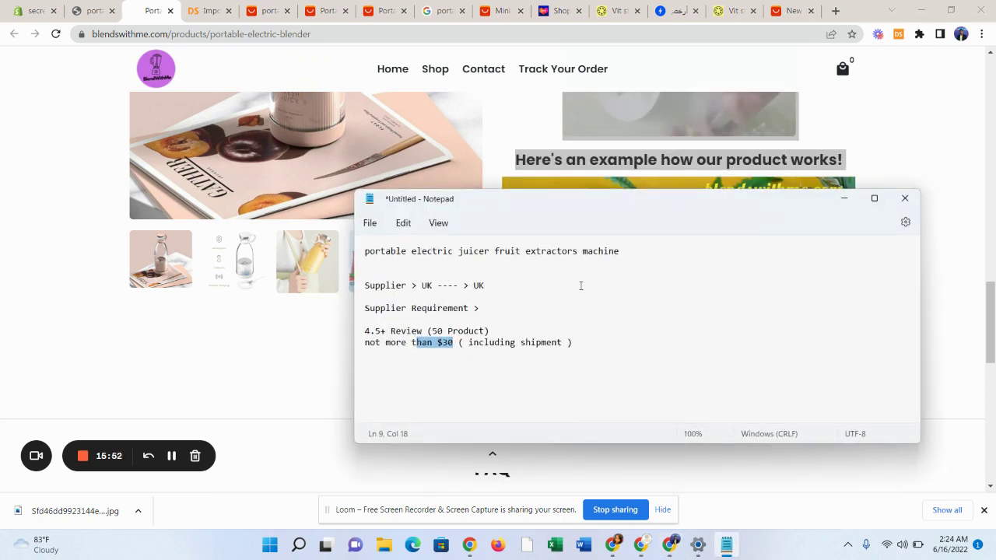
left_click(726, 550)
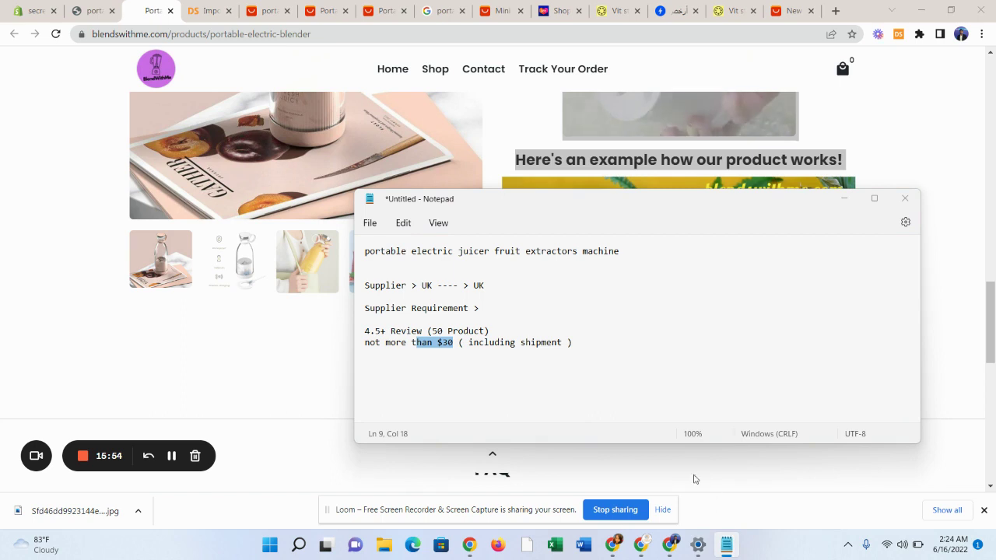
right_click(726, 547)
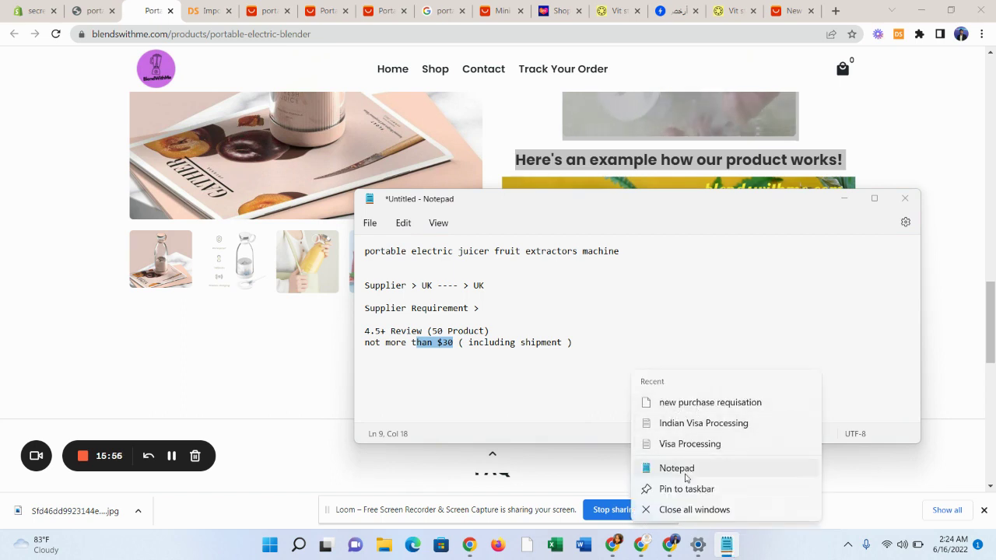
left_click(708, 403)
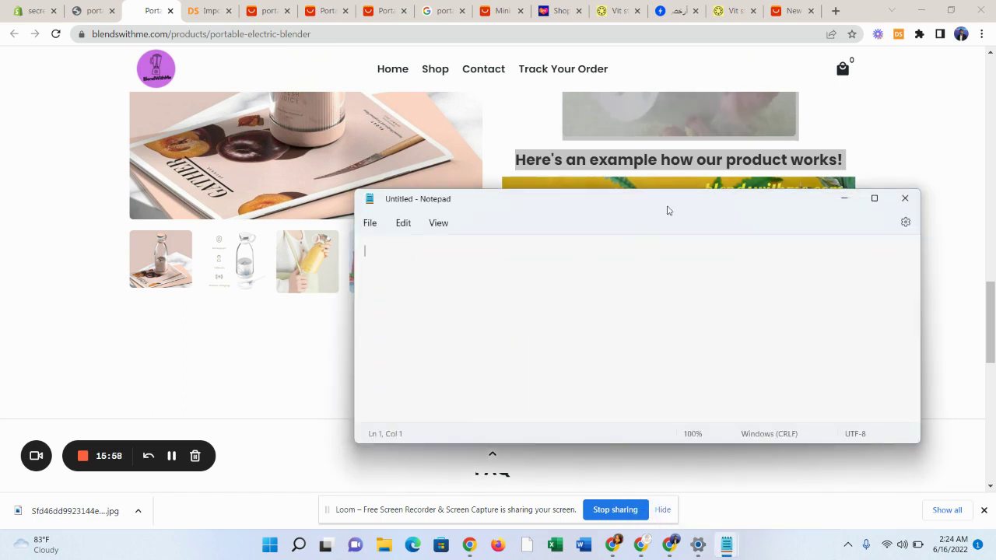
left_click_drag(645, 192, 641, 50)
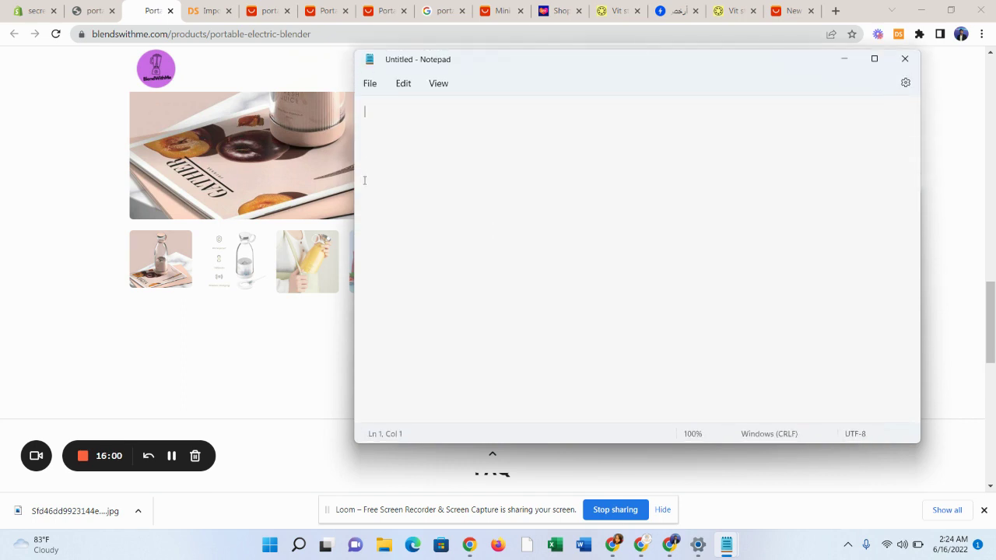
left_click_drag(349, 181, 221, 181)
right_click(332, 182)
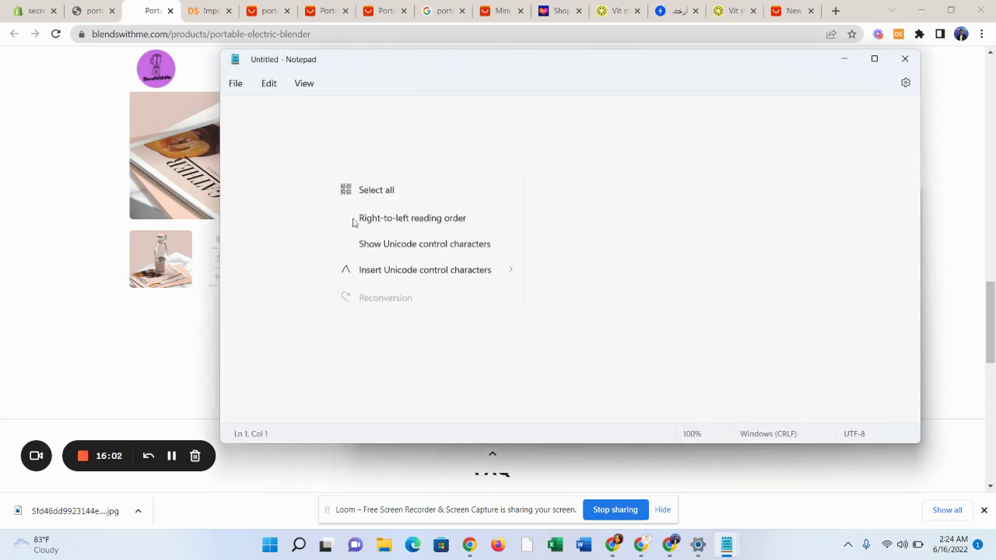
left_click(370, 272)
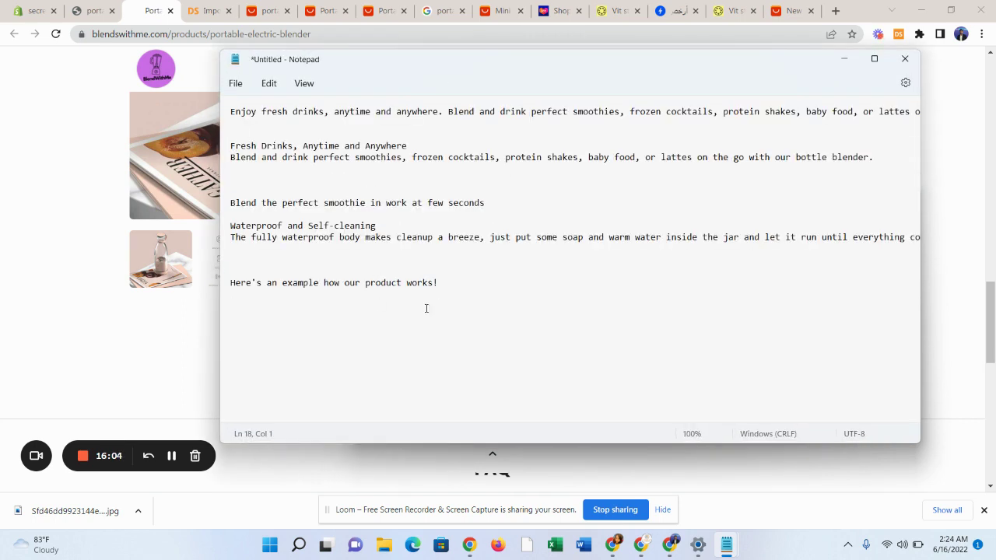
Copy the entire plain-text description from the new Notepad document.
left_click_drag(447, 297, 199, 90)
right_click(325, 160)
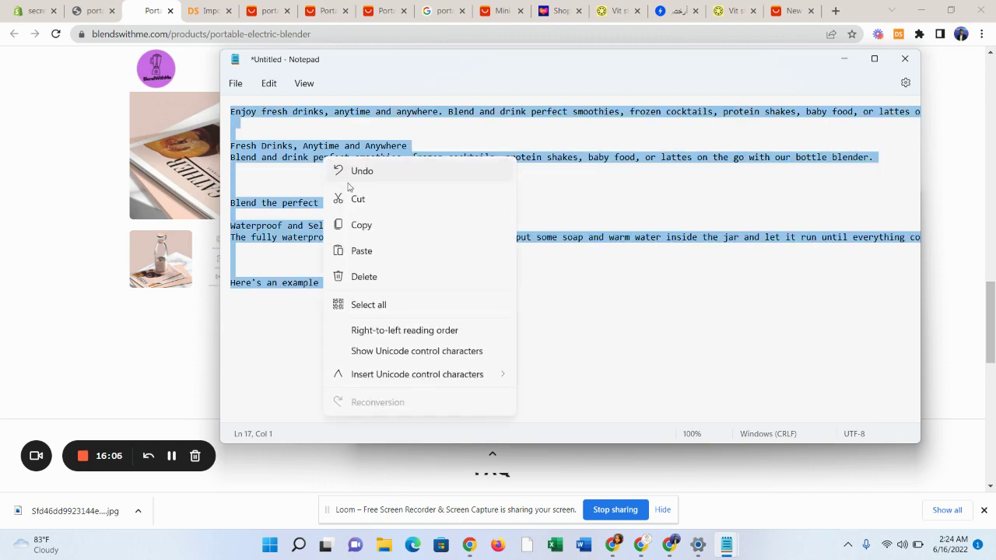
left_click(362, 224)
Replace the juicer's specifications text in its Shopify product description with the copied plain-text description.
left_click(93, 10)
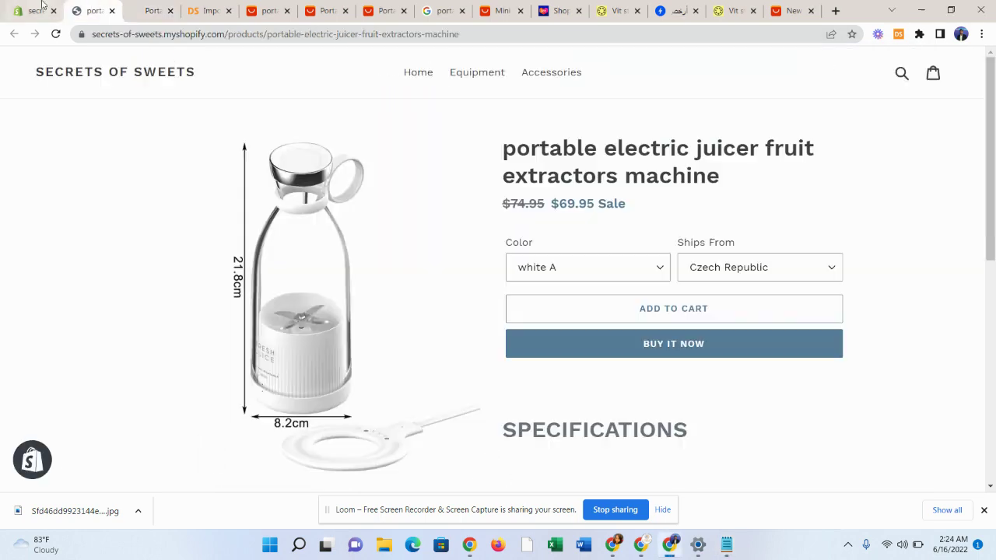
left_click(33, 11)
scroll(384, 303, "up", 3)
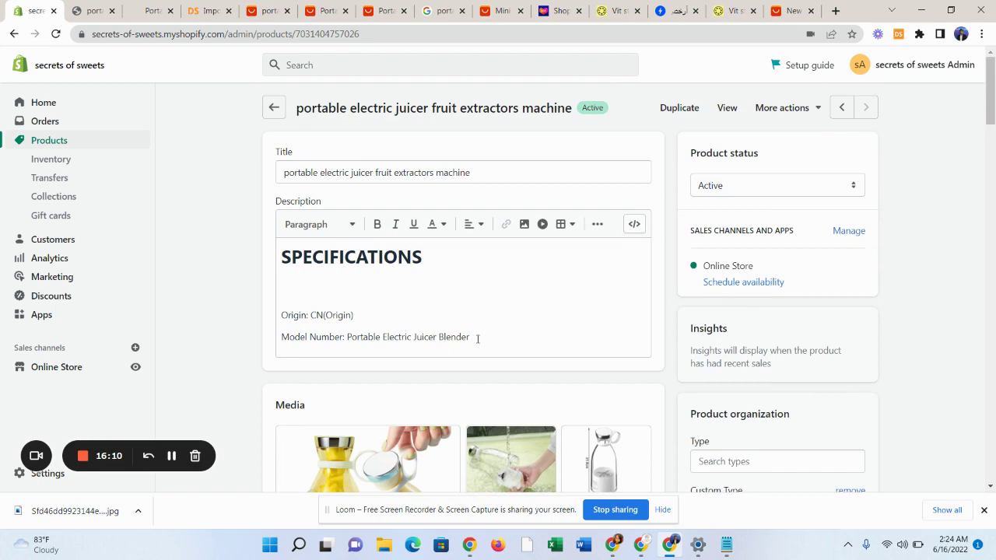
left_click(384, 293)
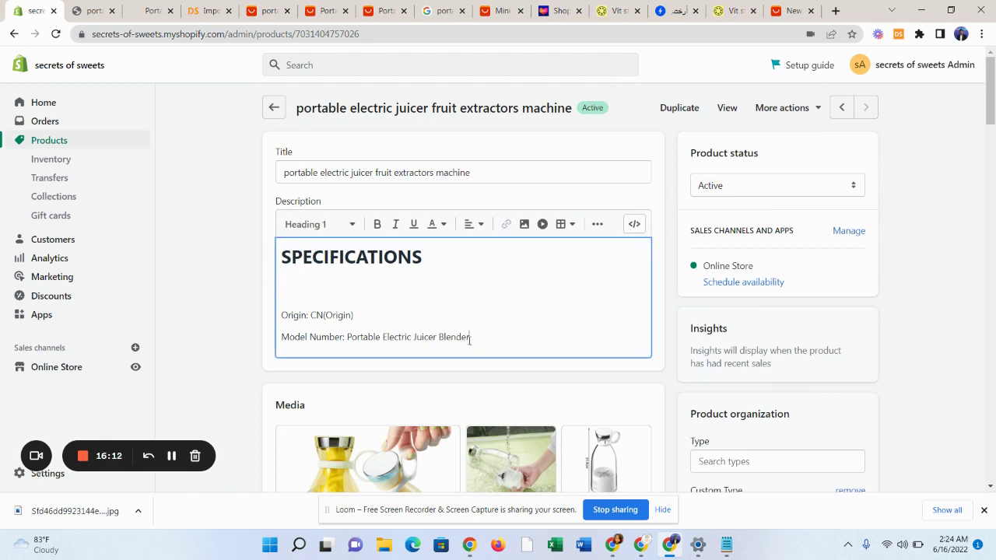
left_click_drag(470, 341, 254, 235)
key("BackSpace")
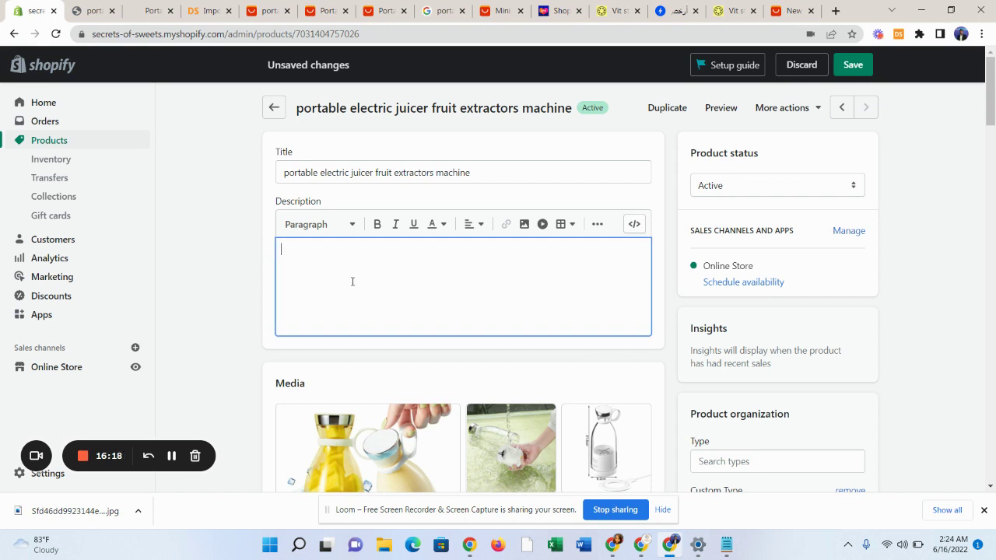
key("ctrl+v")
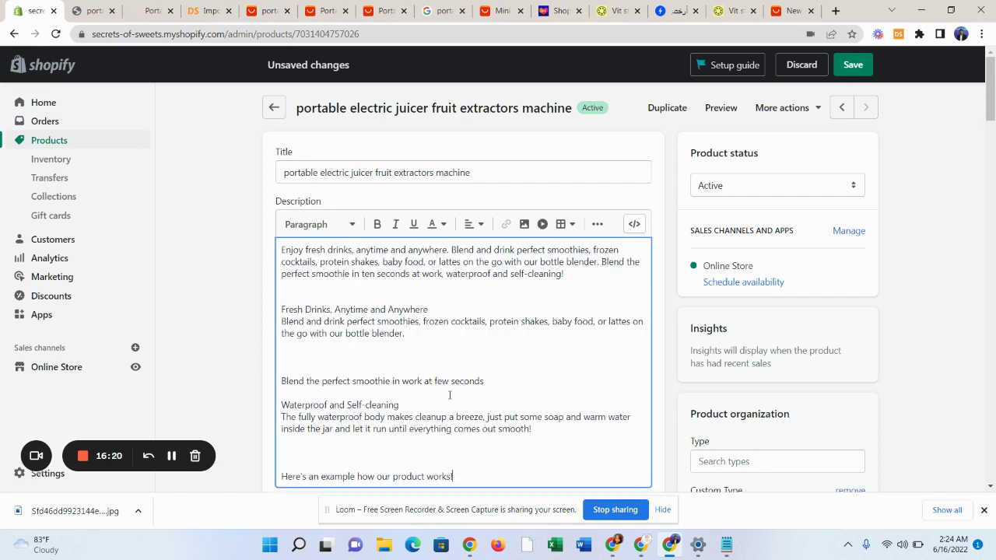
Compare the juicer's store page with the blendswithme.com page and examine how its description is formatted.
left_click(91, 10)
scroll(620, 414, "down", 3)
scroll(619, 415, "up", 5)
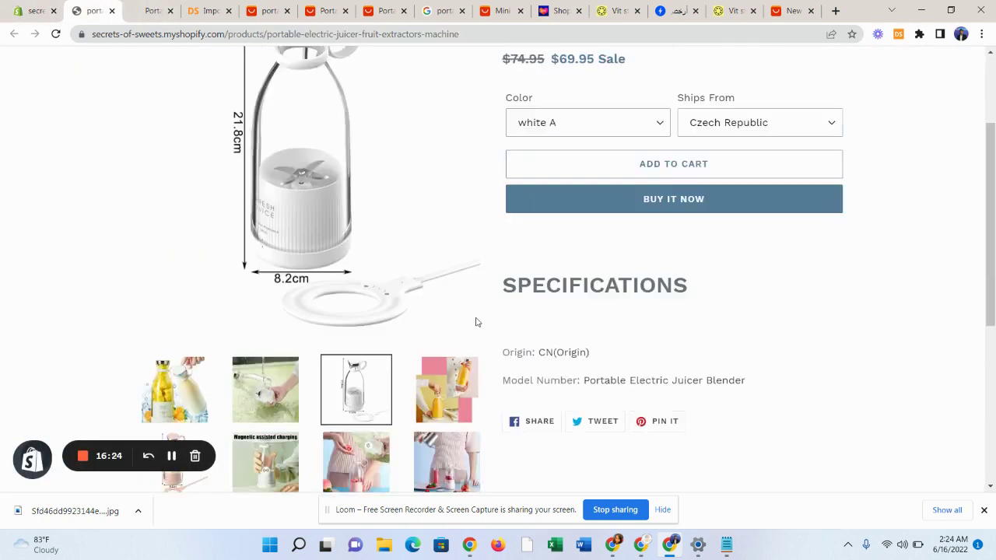
left_click(207, 10)
left_click(153, 10)
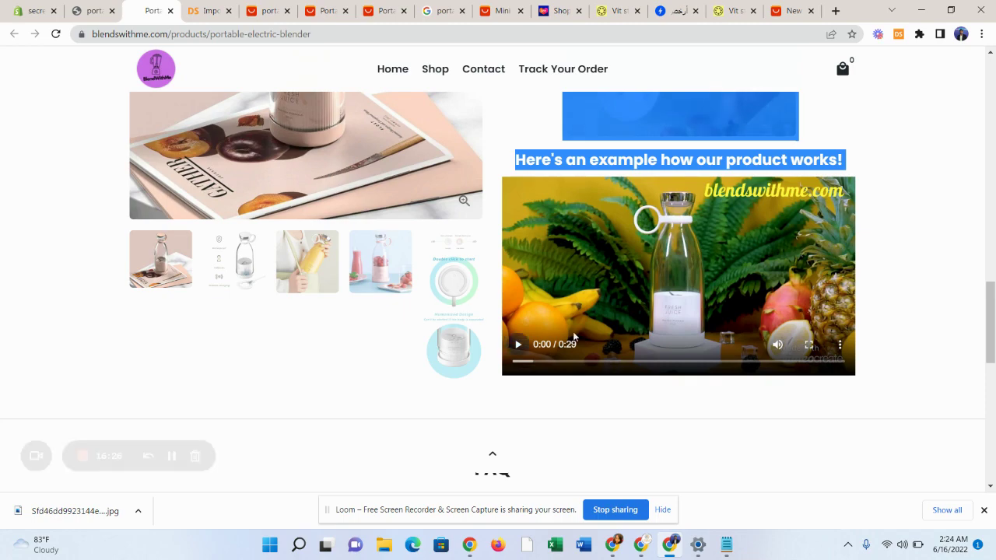
scroll(368, 222, "up", 10)
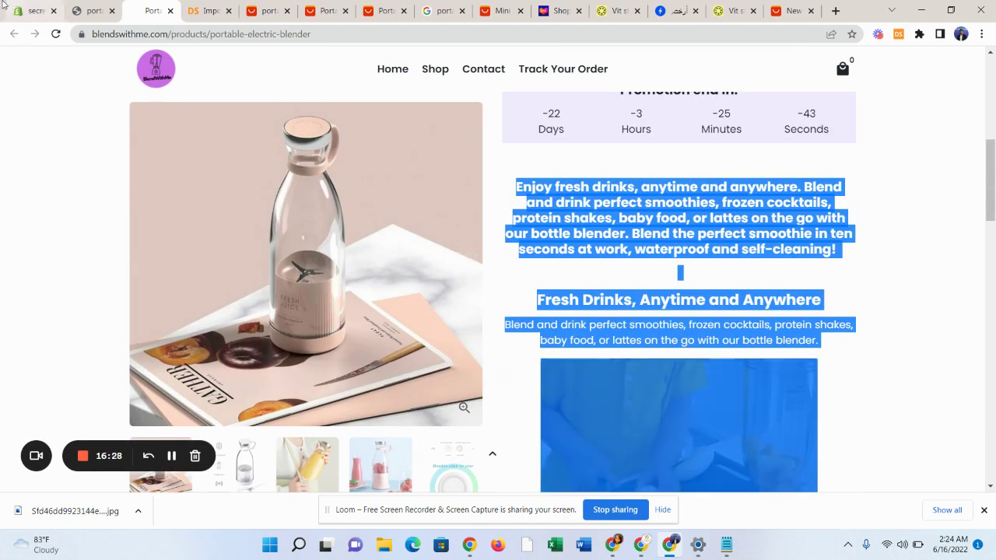
left_click(592, 171)
Bold the opening "Enjoy fresh drinks" paragraph and the "Fresh Drinks, Anytime and Anywhere" line in the Shopify description.
left_click(24, 11)
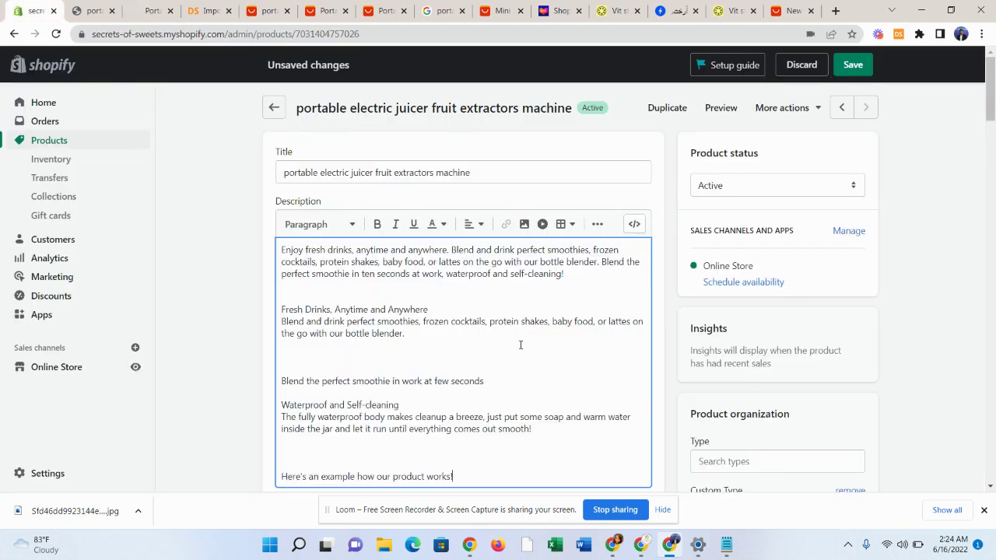
left_click_drag(566, 276, 255, 225)
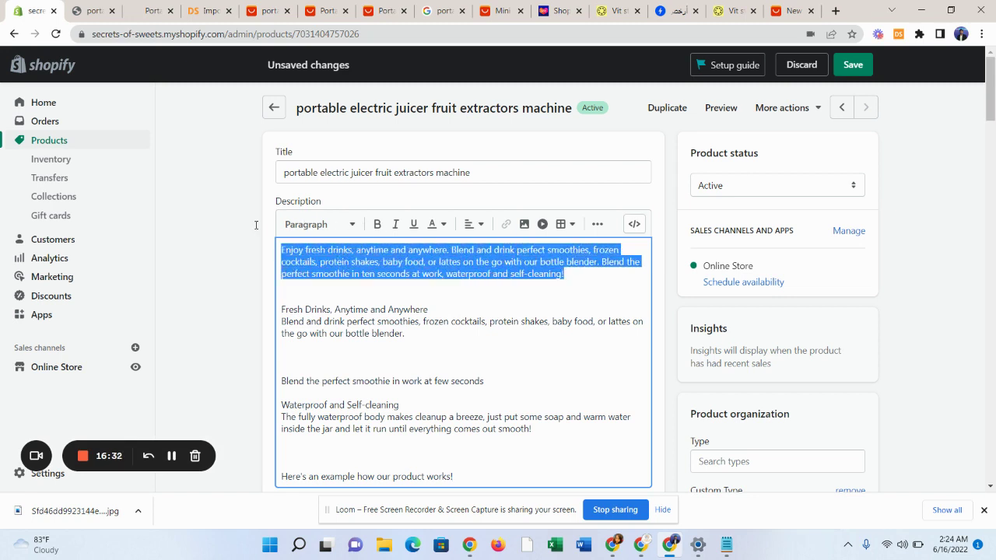
left_click(377, 224)
left_click_drag(428, 310, 259, 310)
left_click(378, 224)
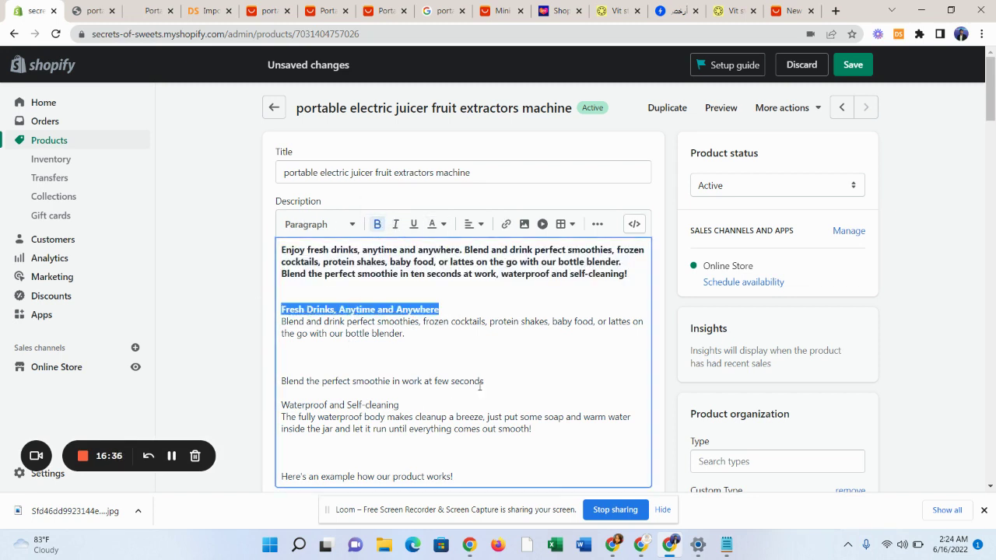
Bold the "Blend the perfect smoothie in work at few seconds", "Here's an example how our product works!" and "Waterproof and Self-cleaning" lines in the description.
left_click_drag(485, 382, 275, 371)
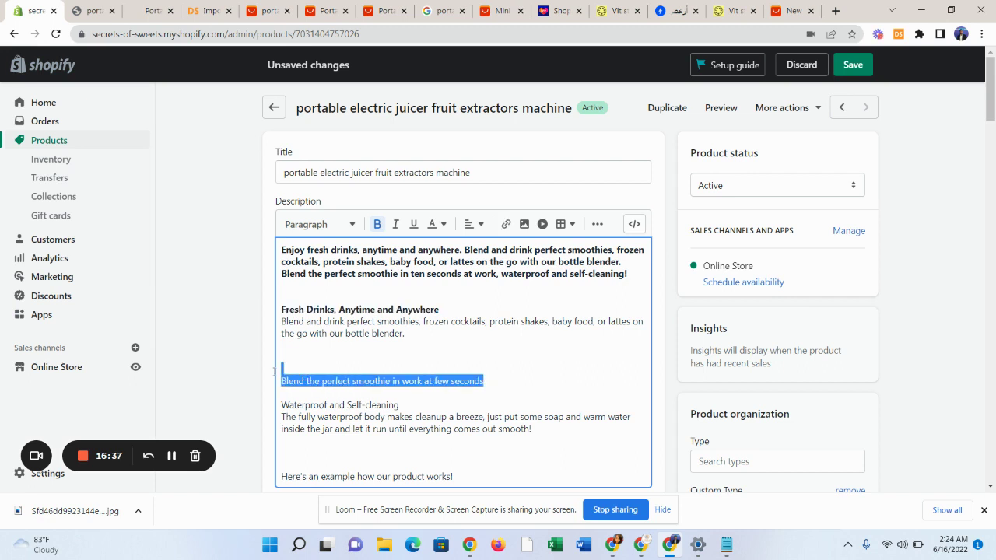
left_click(377, 224)
scroll(420, 350, "down", 2)
left_click_drag(470, 346, 275, 339)
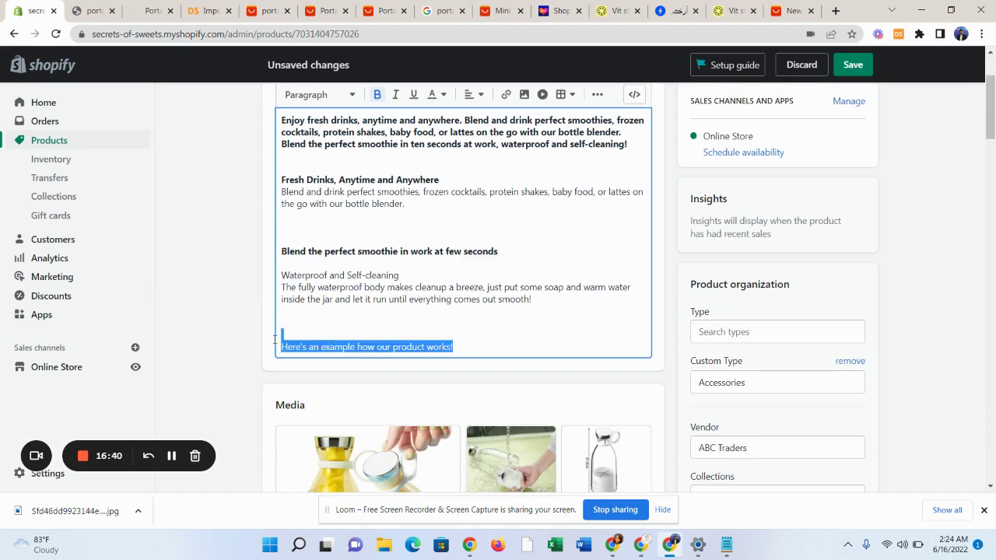
left_click(377, 94)
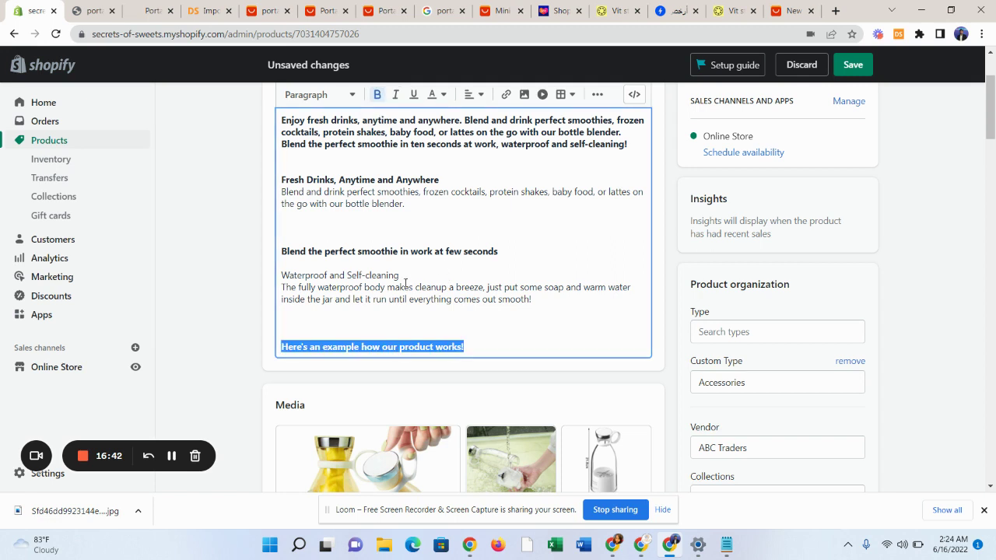
left_click_drag(400, 276, 264, 275)
left_click(377, 94)
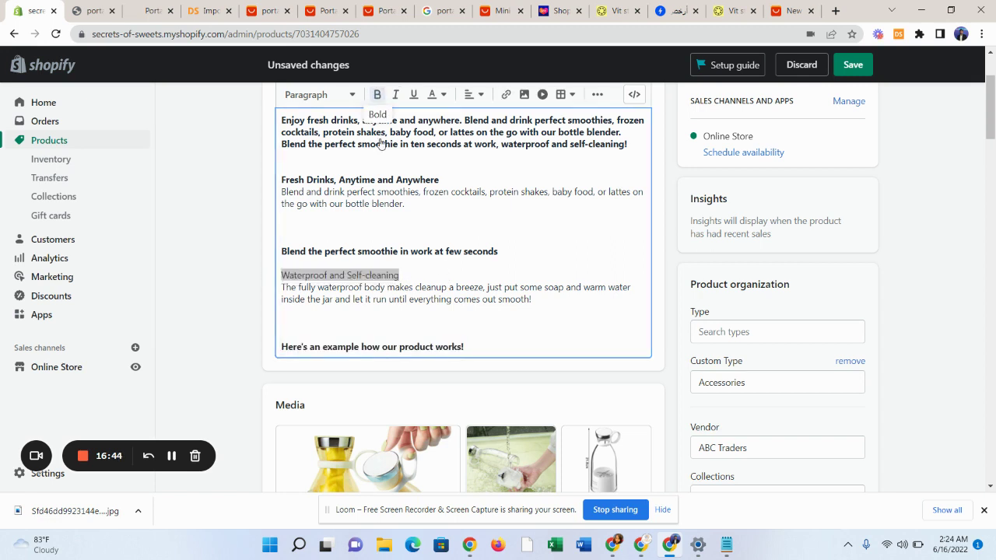
scroll(380, 116, "up", 2)
left_click(480, 333)
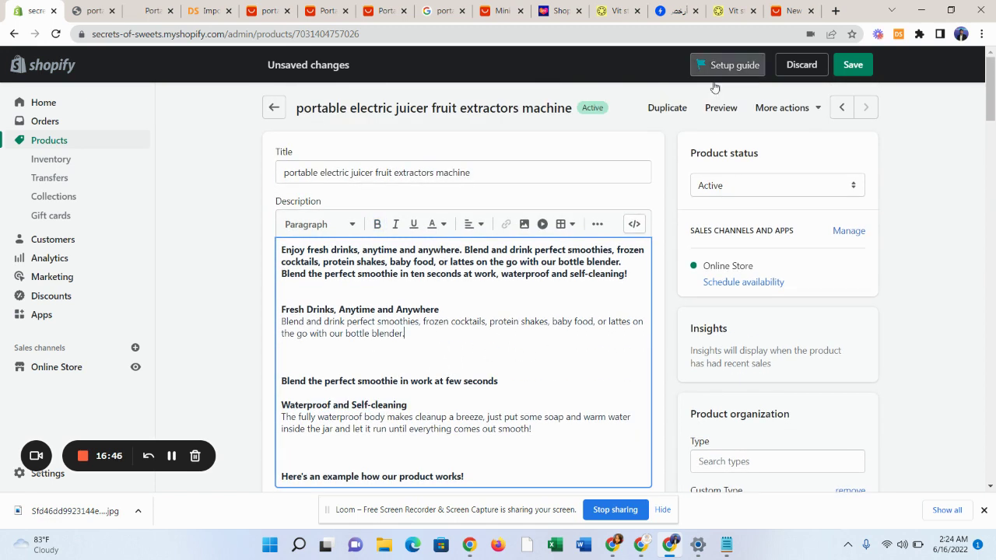
Preview the juicer's store page, compare its description layout with the blendswithme.com page, and return to the Shopify product editor.
left_click(724, 116)
left_click(726, 118)
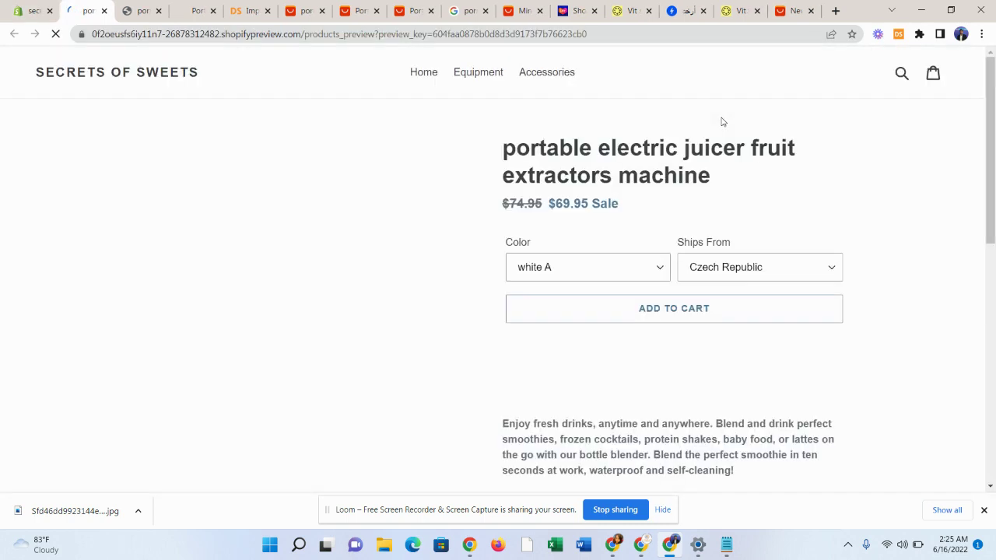
scroll(683, 355, "down", 2)
scroll(607, 344, "down", 5)
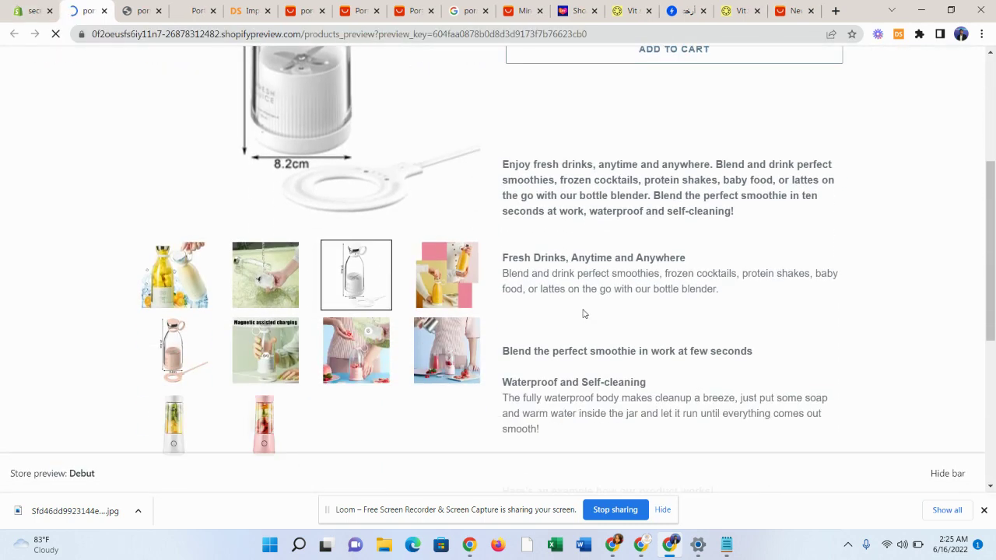
scroll(658, 279, "up", 2)
scroll(658, 279, "up", 5)
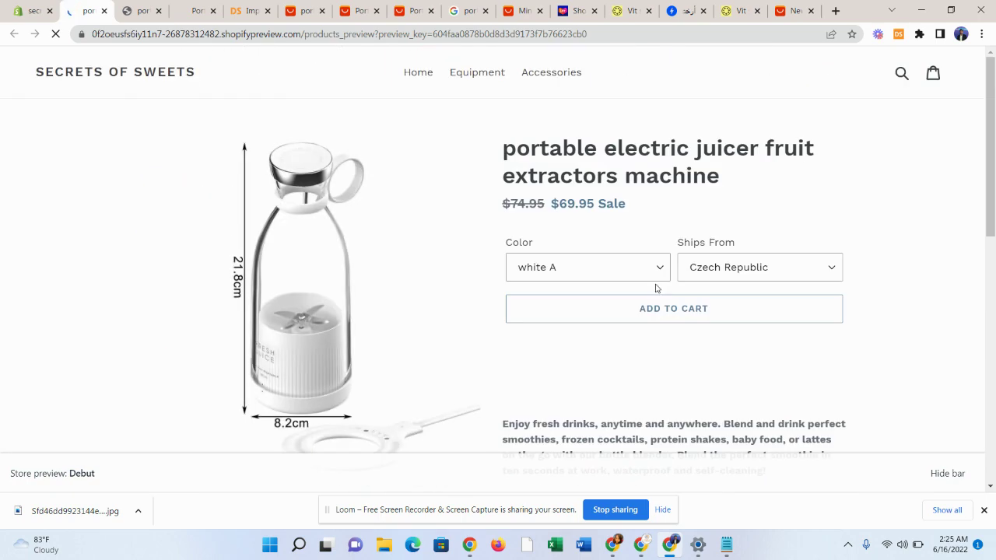
left_click(248, 11)
left_click(198, 11)
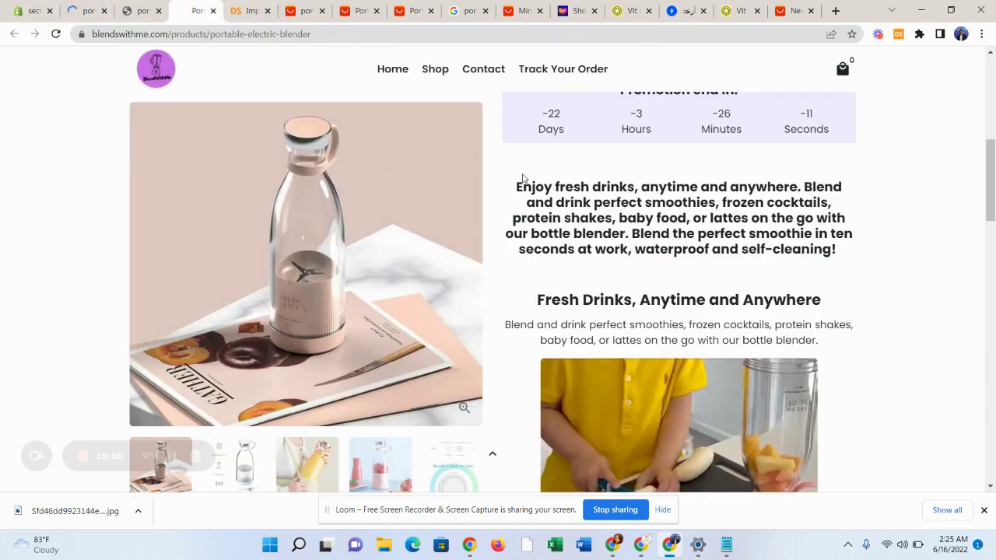
left_click(27, 8)
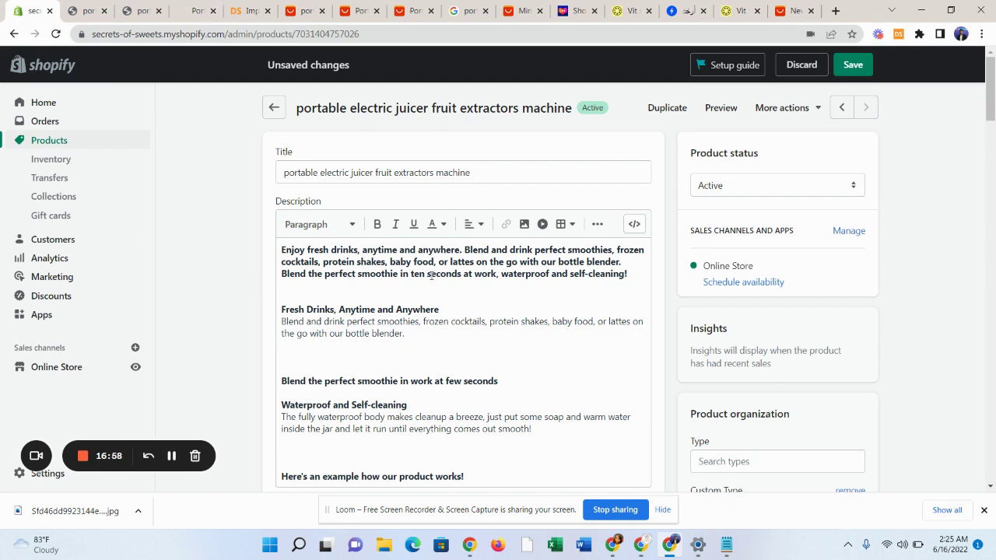
Try to center-align the entire product description.
left_click(469, 345)
key("ctrl+a")
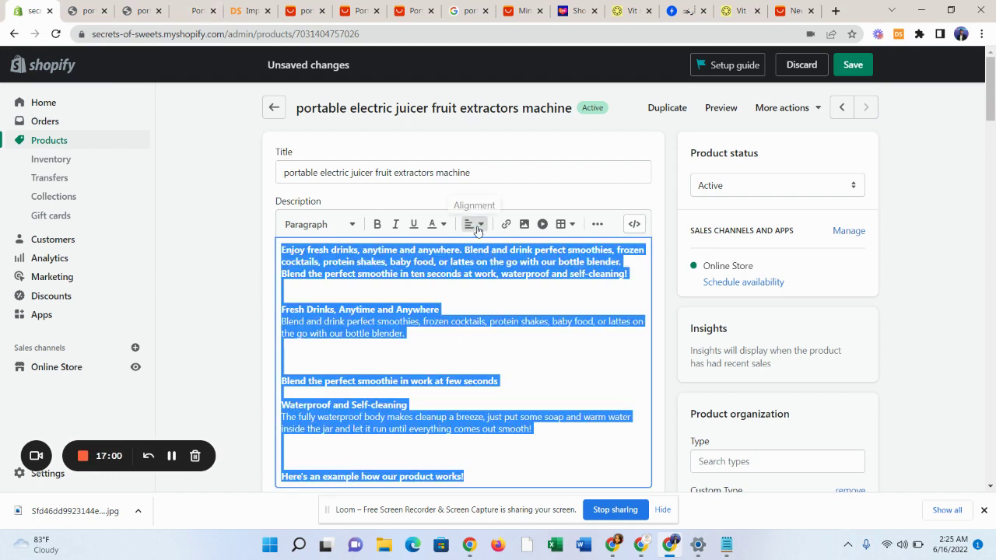
left_click(473, 224)
left_click(473, 354)
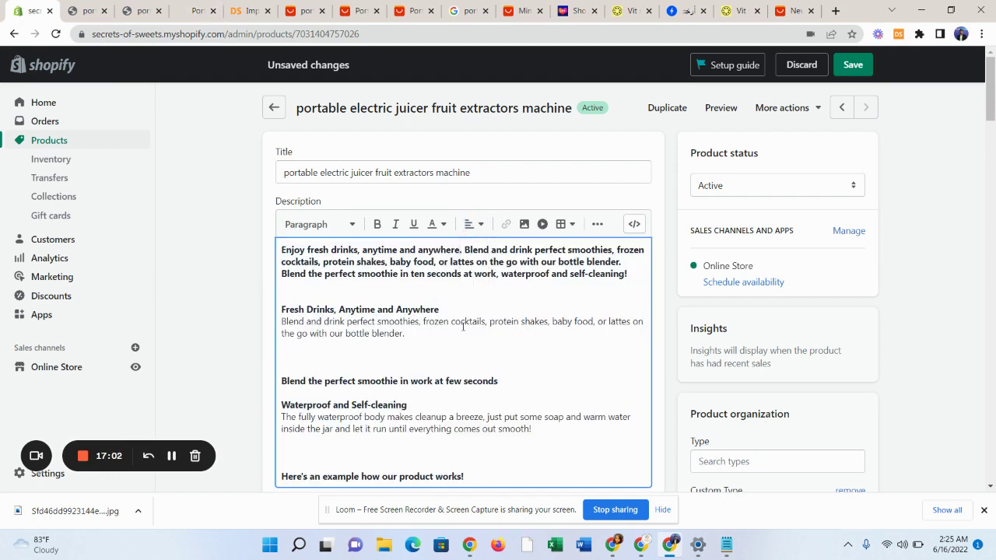
key("ctrl+a")
left_click(474, 224)
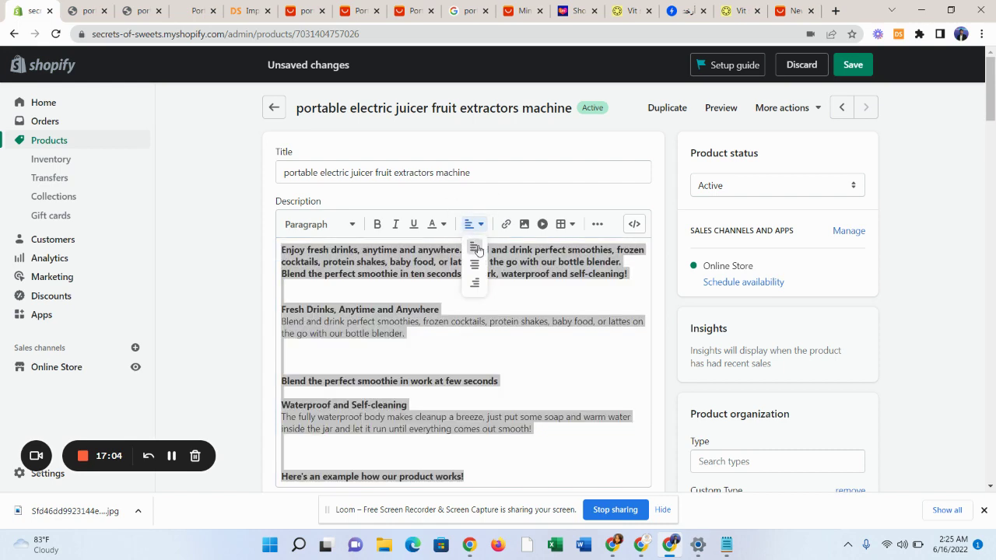
left_click(477, 264)
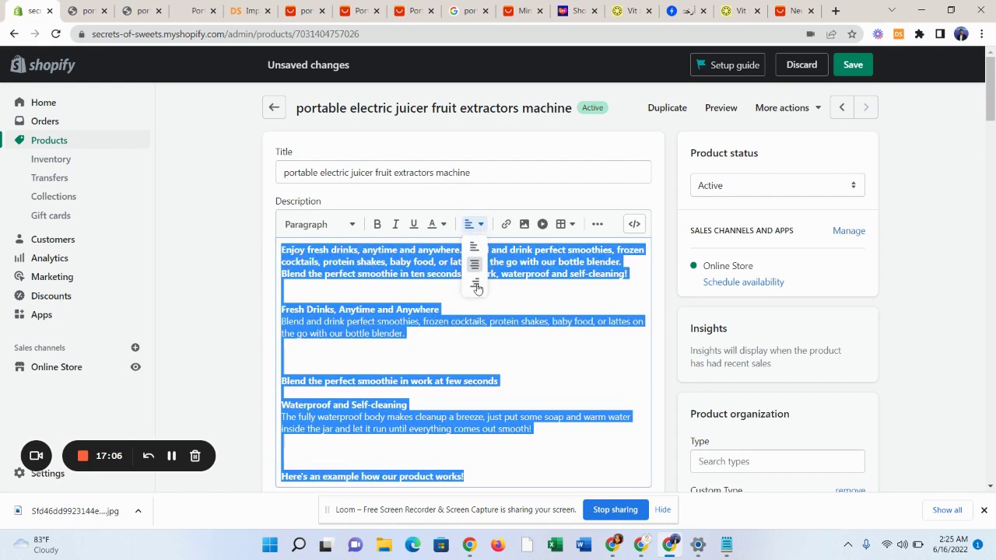
left_click(414, 331)
Center-align the "Fresh Drinks, Anytime and Anywhere" line in the description.
triple_click(440, 310)
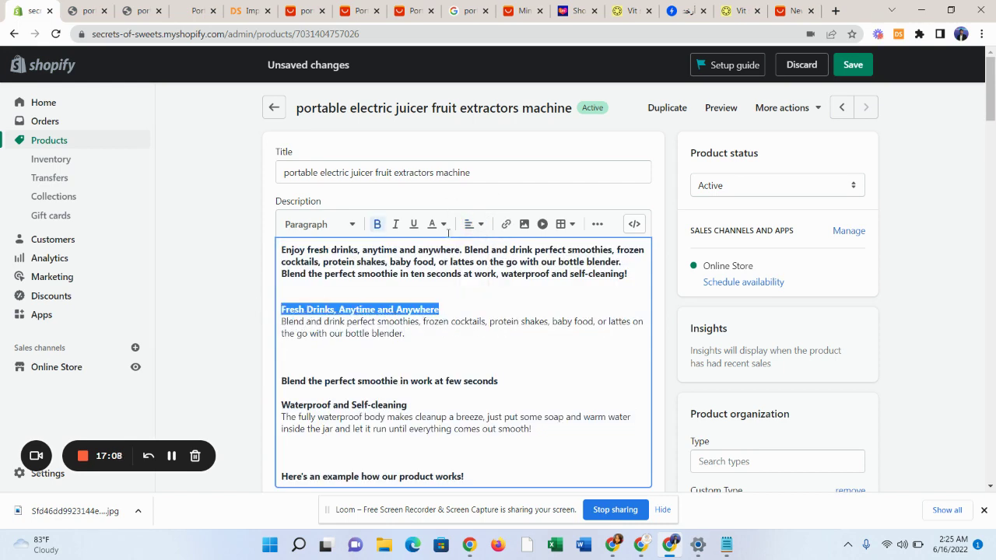
left_click(477, 224)
left_click(477, 264)
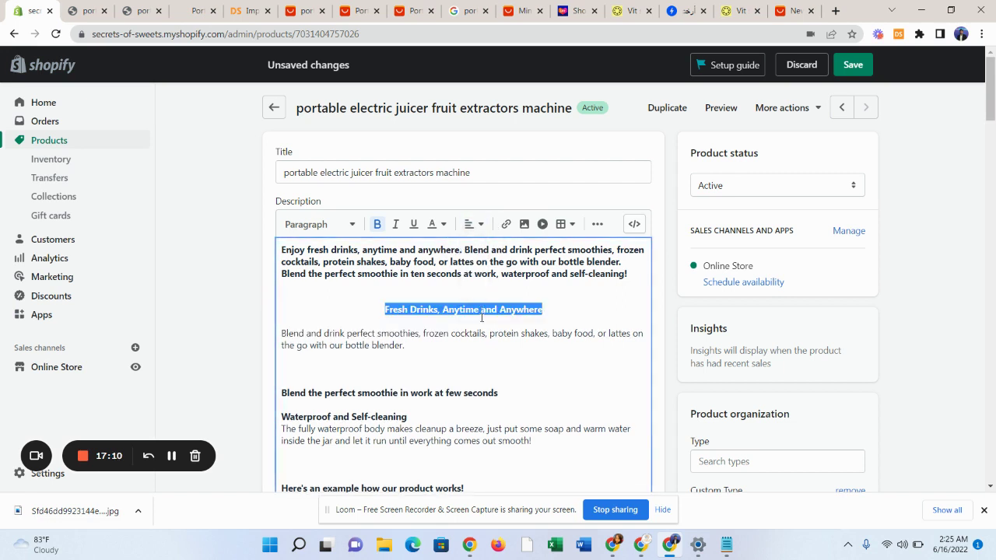
left_click(435, 325)
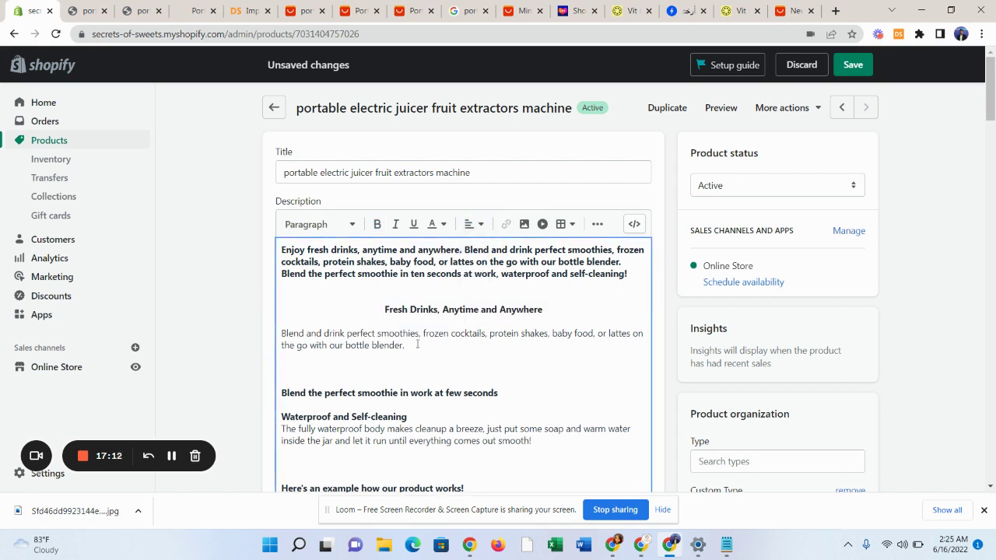
key("ctrl+a")
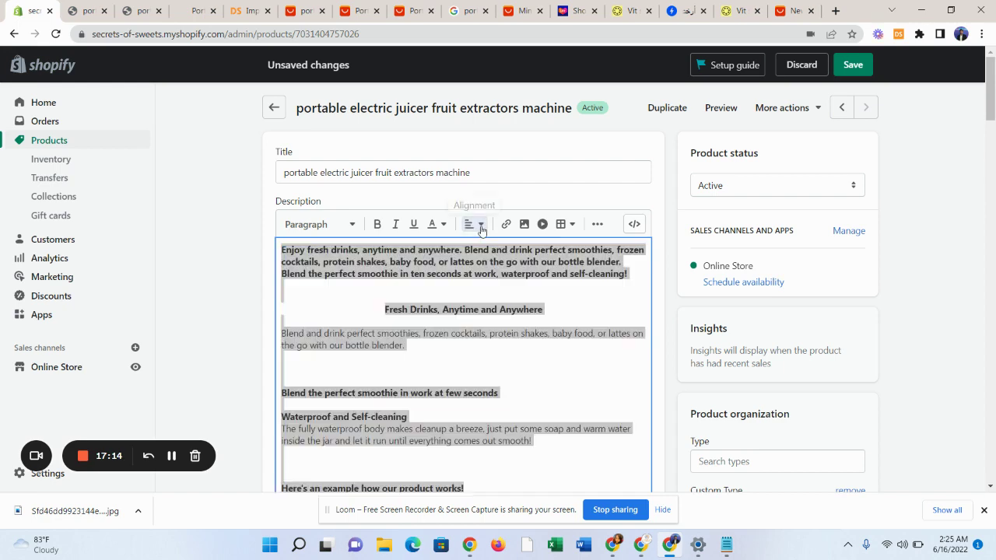
left_click(475, 224)
left_click(469, 320)
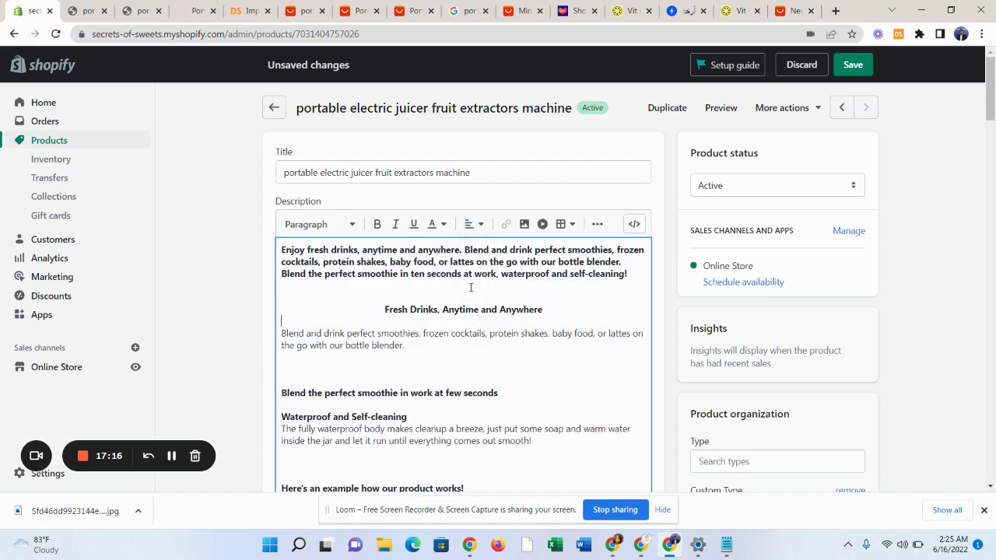
Center-align the whole description, from the opening "Enjoy fresh drinks" paragraph through "Here's an example how our product works!".
left_click_drag(284, 250, 393, 384)
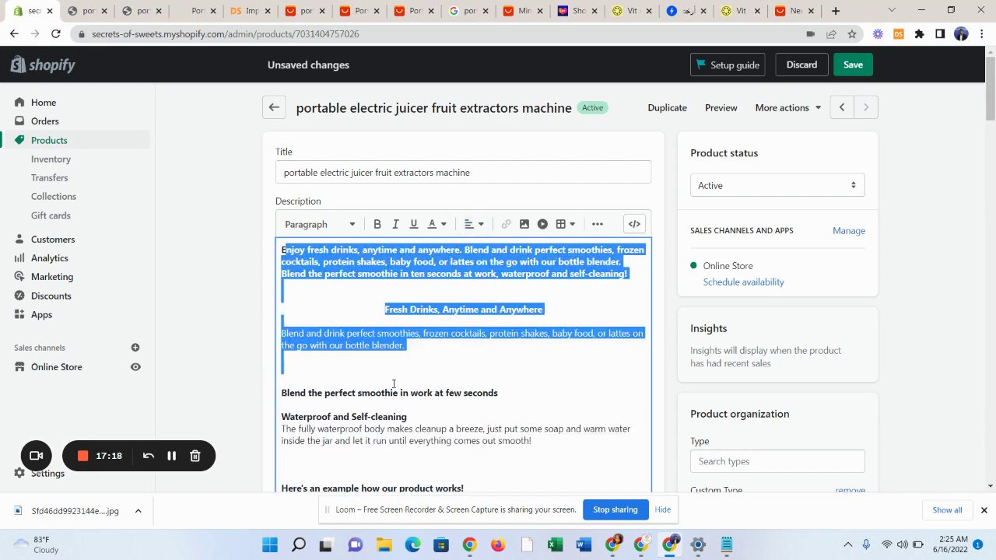
left_click(288, 253)
left_click_drag(284, 249, 532, 440)
scroll(519, 286, "down", 10)
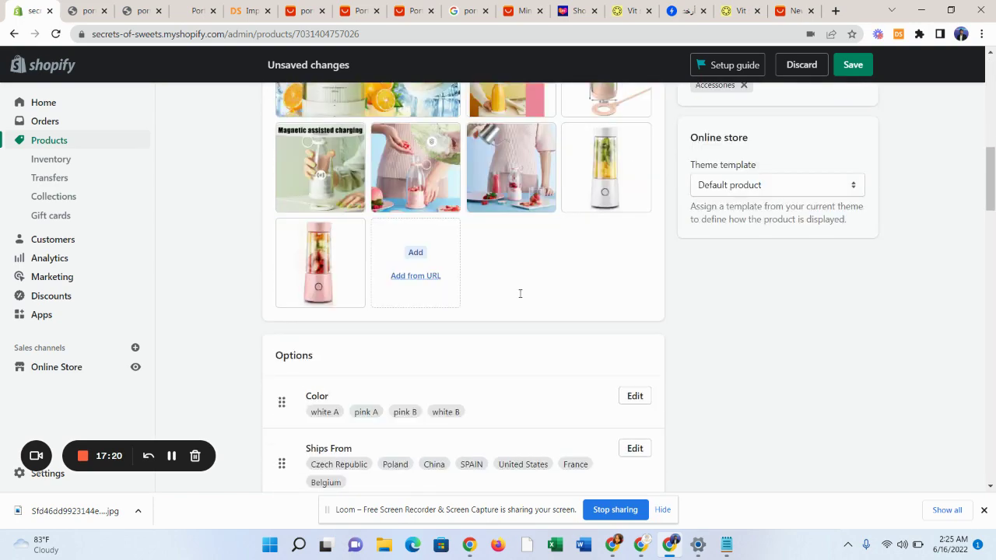
scroll(513, 198, "up", 6)
left_click_drag(514, 198, 486, 235)
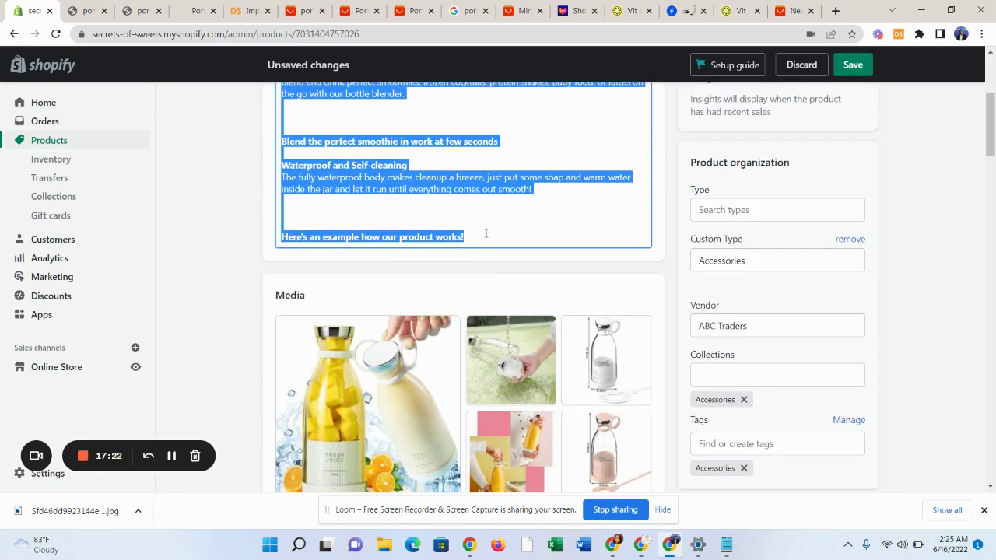
scroll(486, 233, "up", 3)
left_click(474, 224)
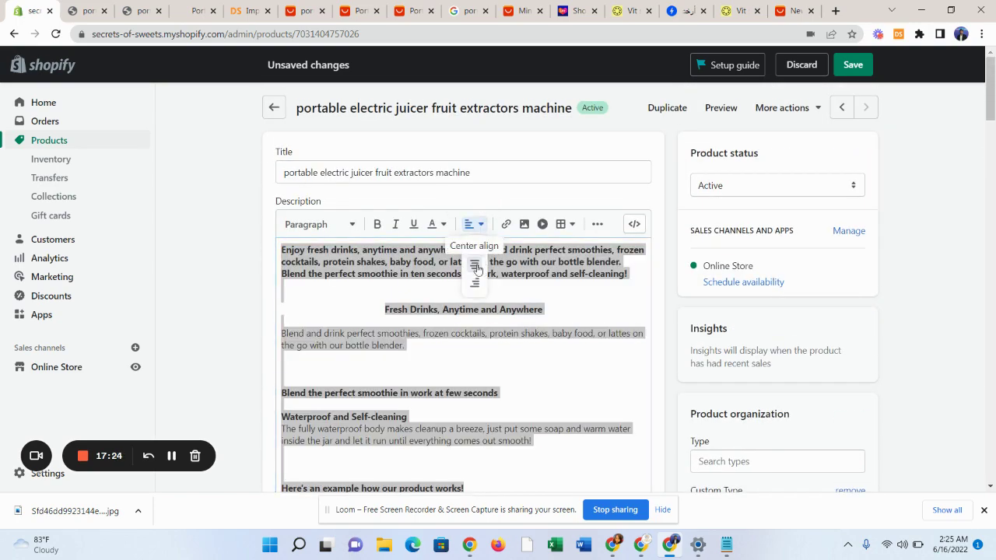
left_click(477, 267)
left_click(480, 334)
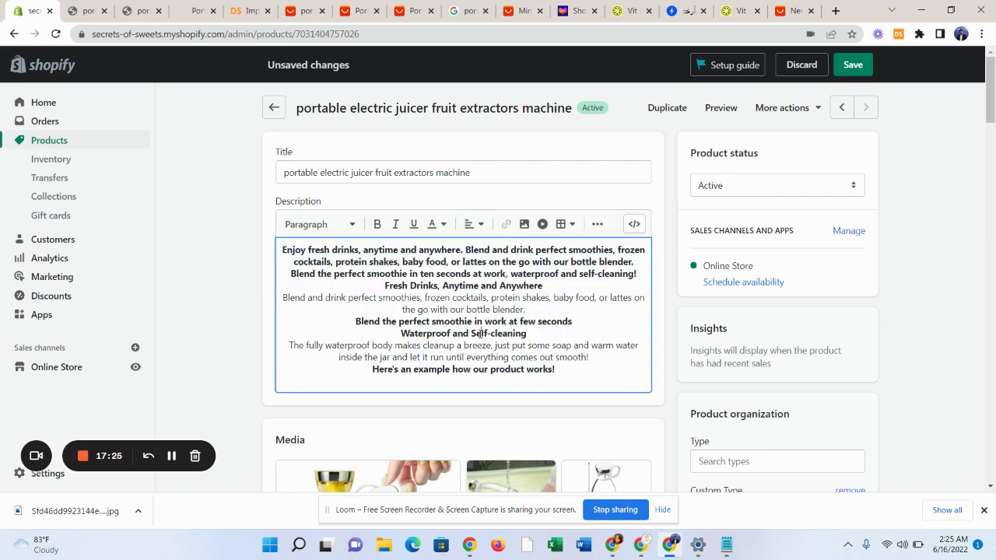
Insert a blank line below the "Fresh Drinks, Anytime and Anywhere" heading in the description.
left_click(547, 286)
key("Return")
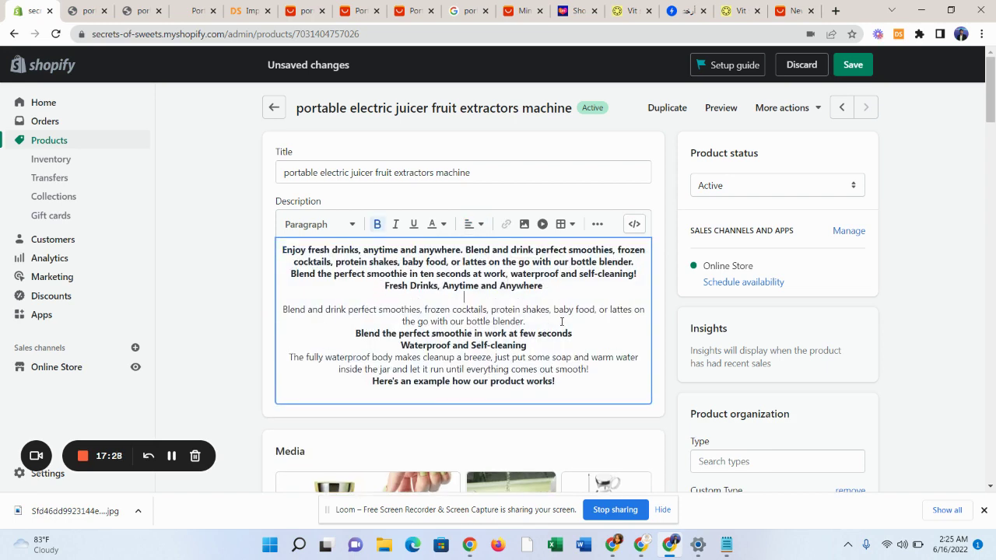
Insert blank lines between the headings and paragraphs in the lower part of the product description and save the product.
key("Return")
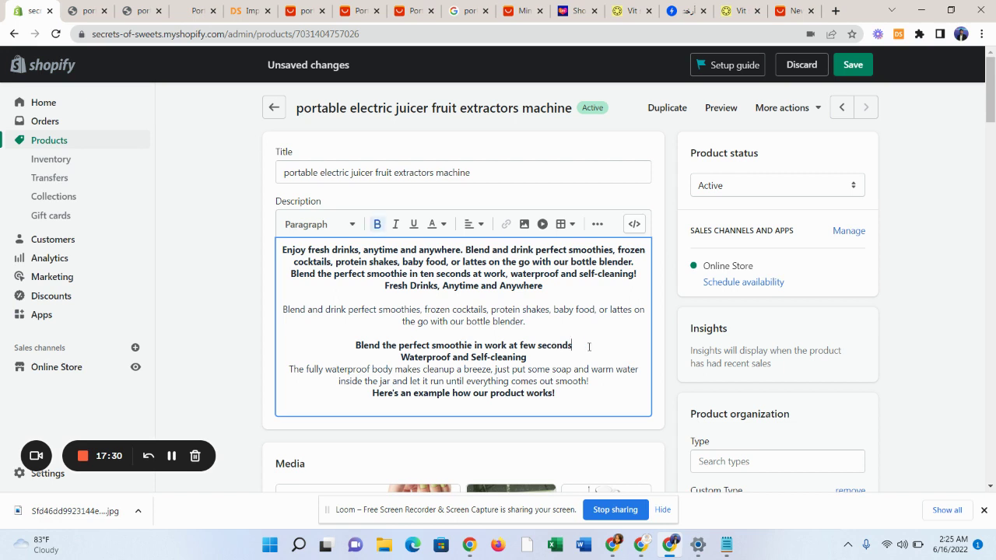
key("Return")
key("Return")
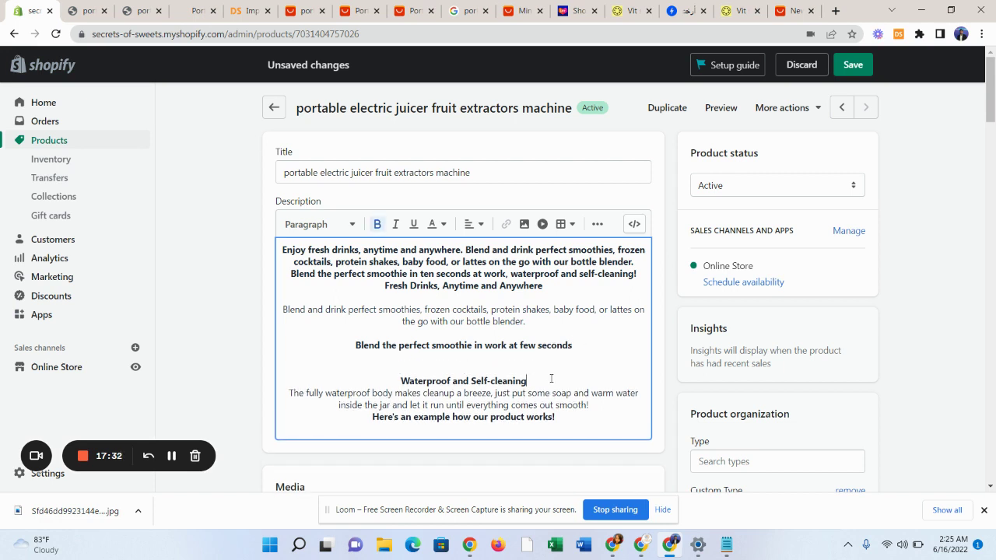
key("Return")
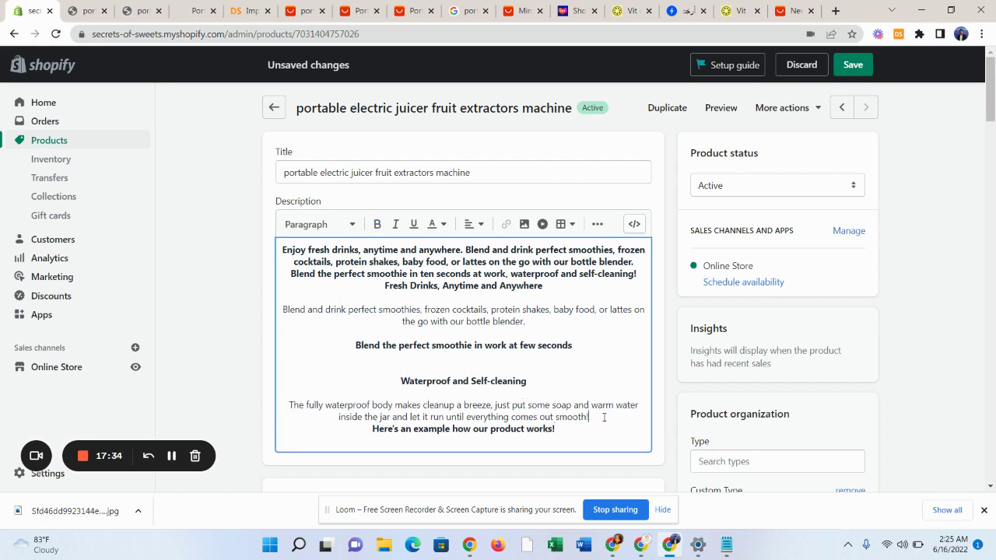
key("Return")
key("Return")
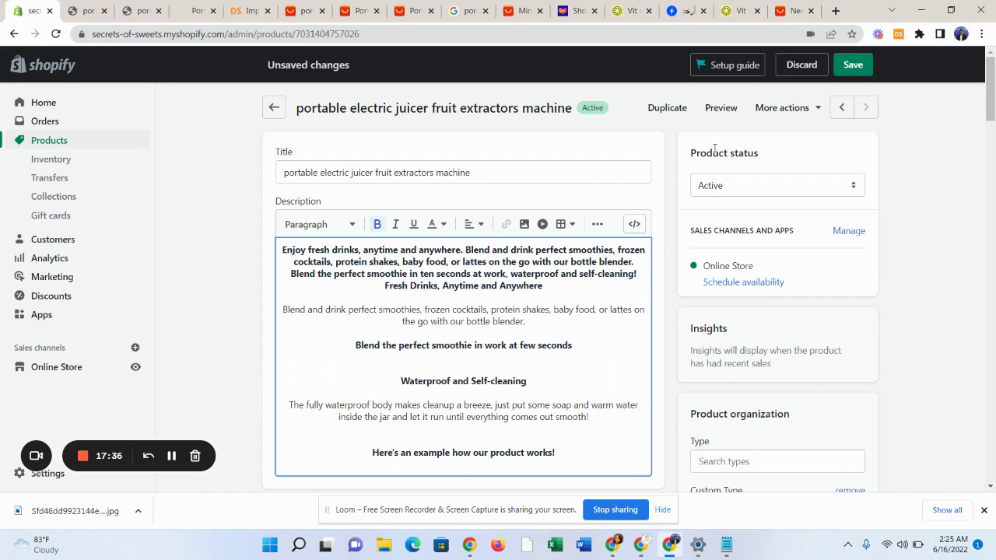
left_click(853, 65)
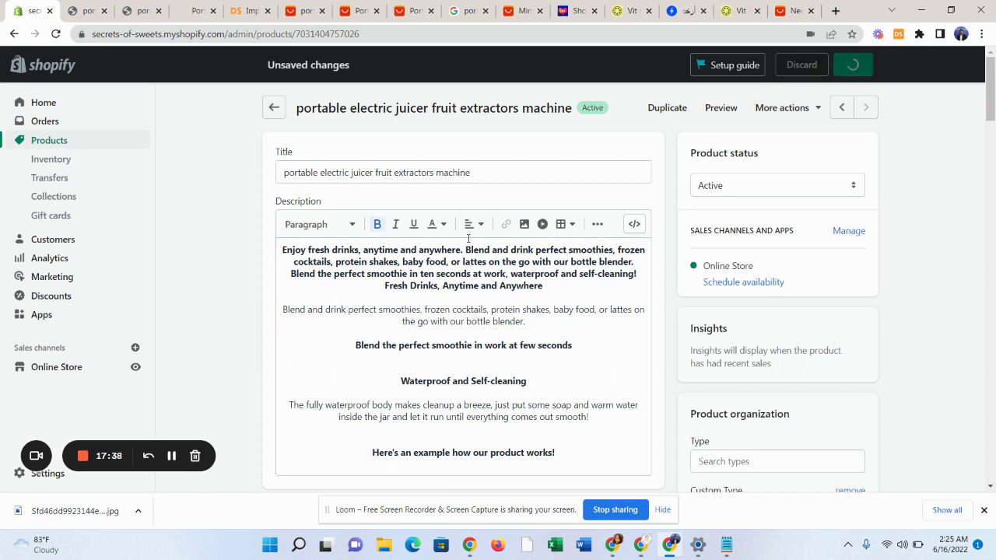
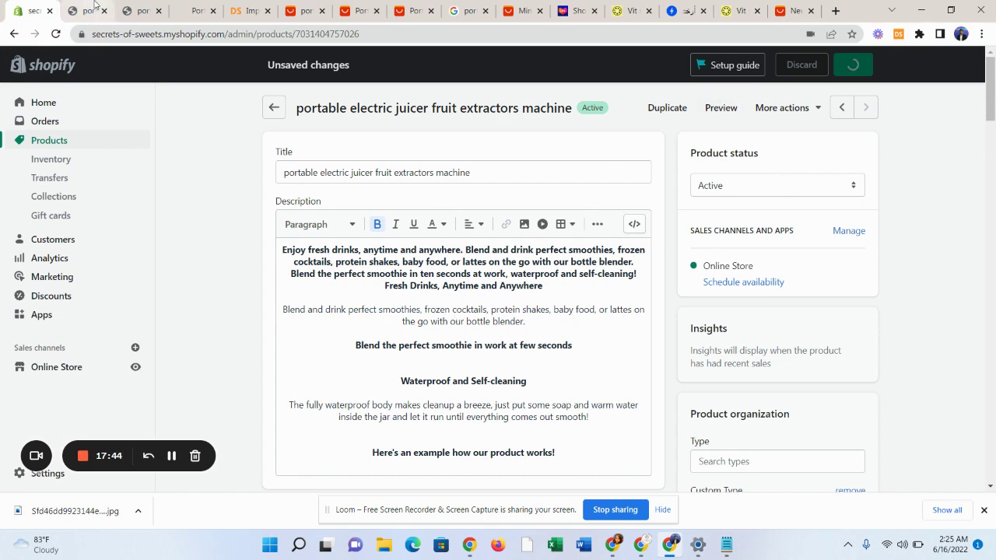
Open the live store page of the product, check the spacing and alignment of its description, and reload the page.
scroll(596, 260, "down", 5)
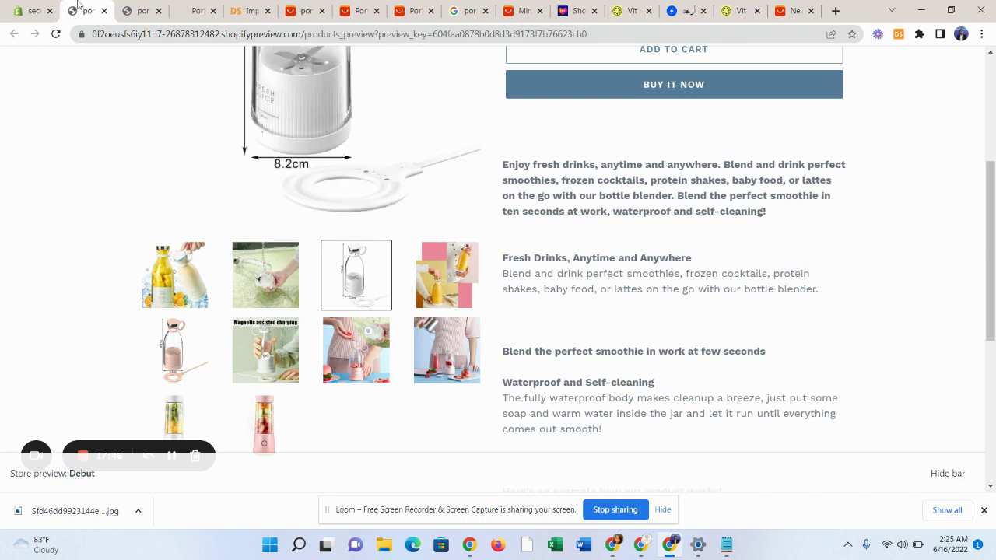
left_click(33, 11)
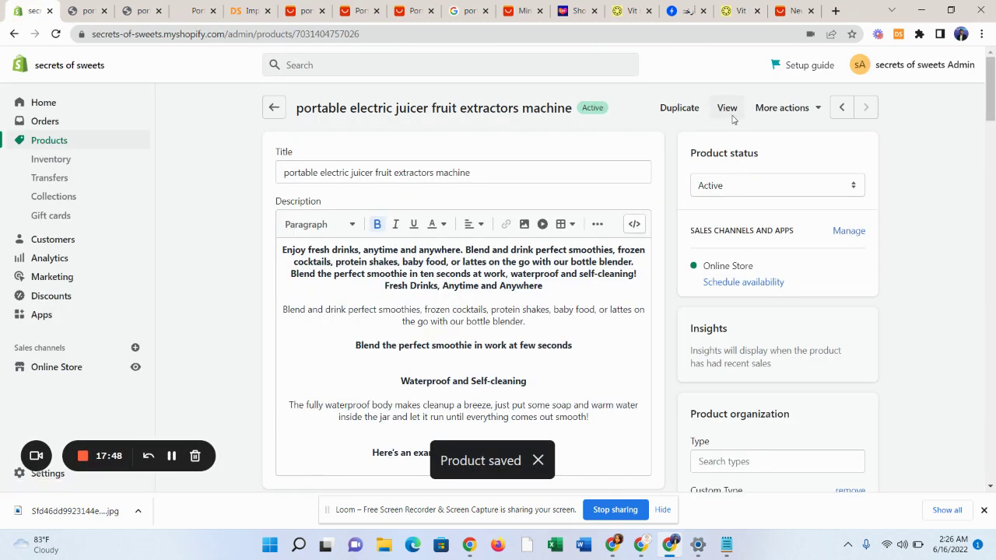
left_click(730, 114)
scroll(521, 380, "down", 2)
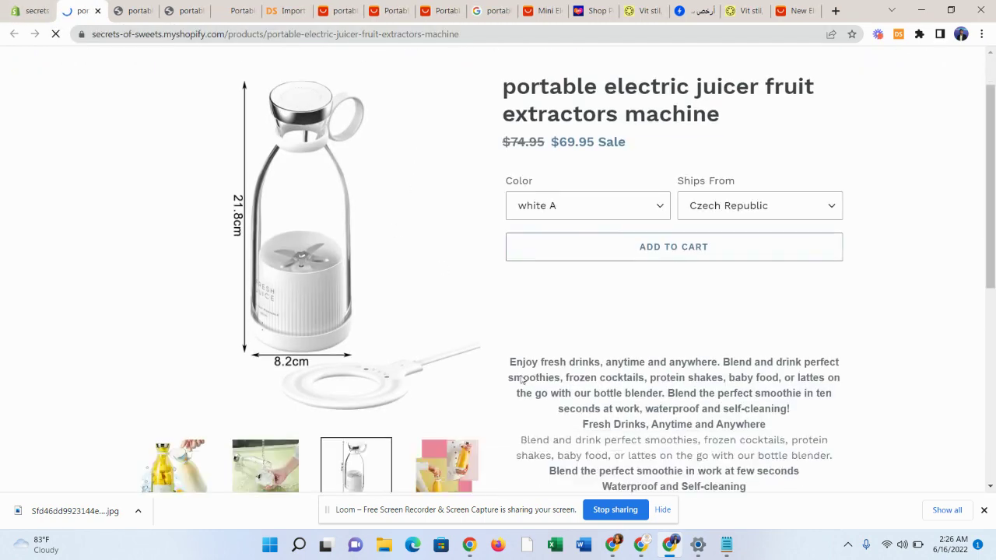
scroll(521, 380, "down", 3)
scroll(9, 117, "up", 2)
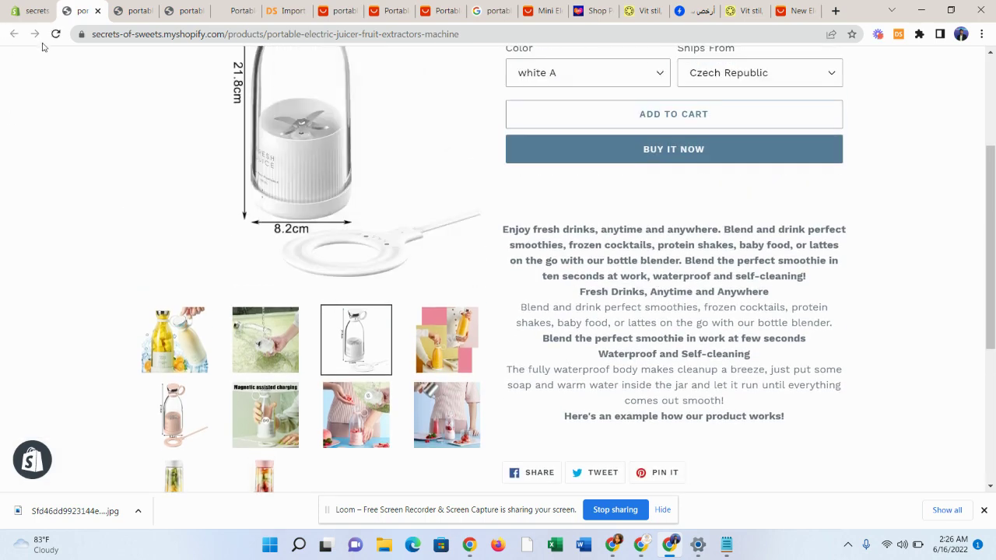
left_click(55, 34)
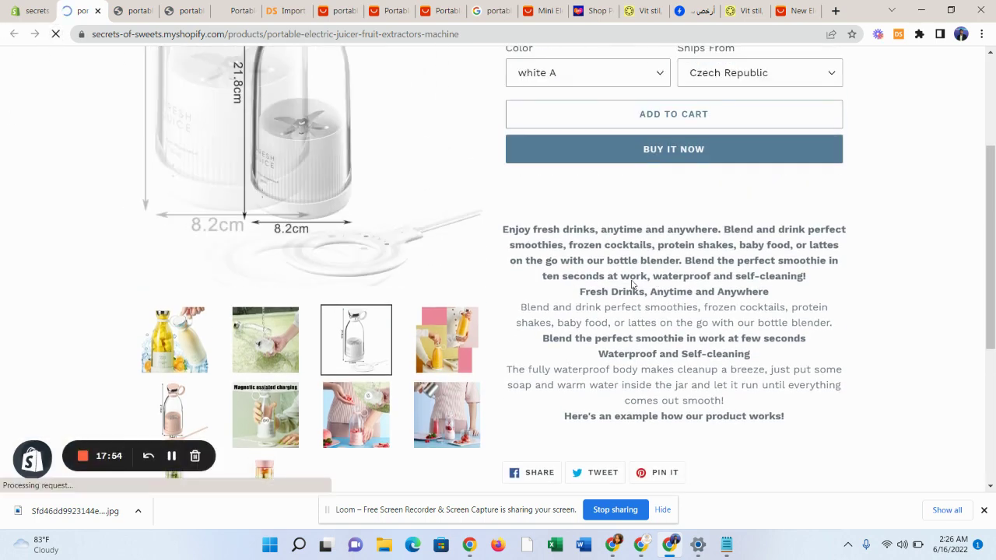
Reopen the live store page from the product's admin page and examine the description's line spacing again.
left_click(43, 6)
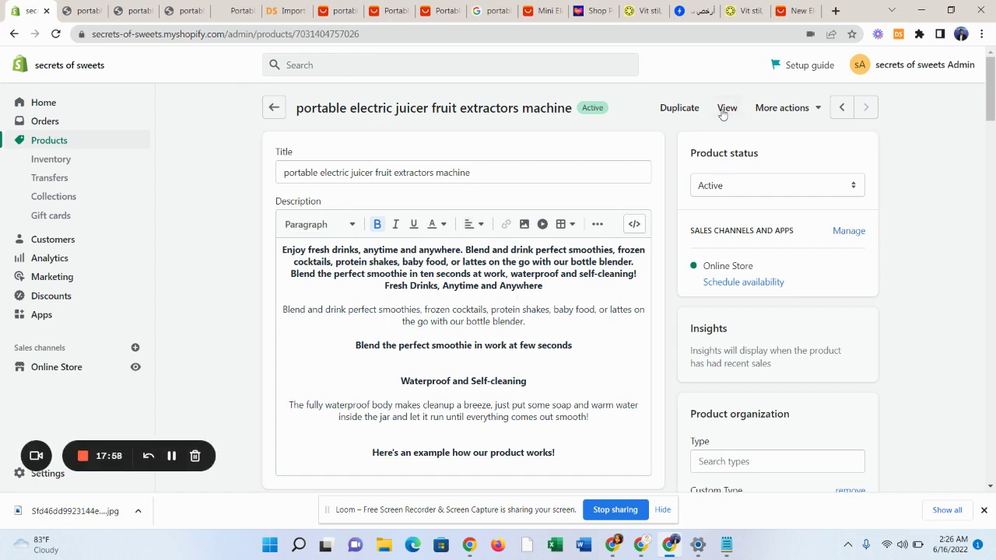
left_click(723, 113)
scroll(671, 345, "down", 1)
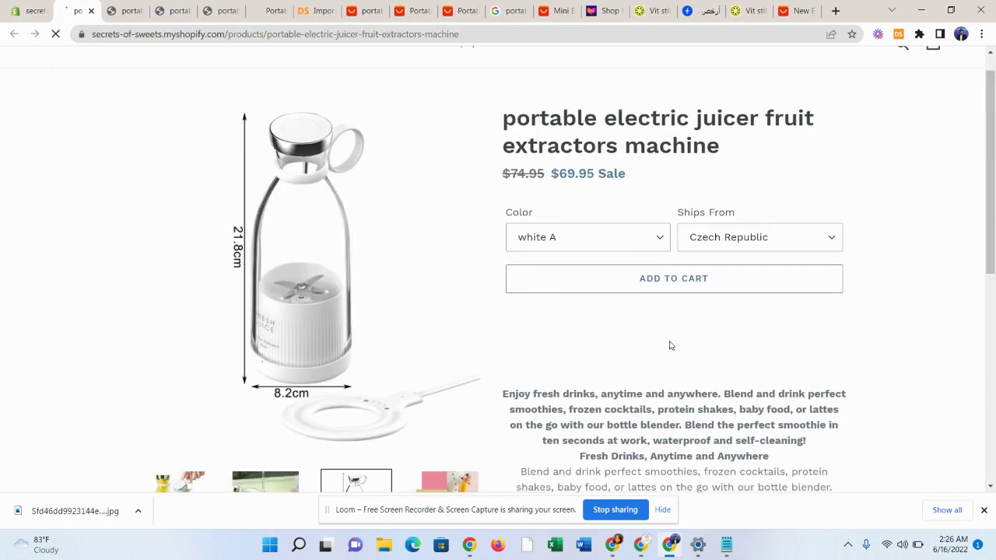
scroll(671, 345, "down", 4)
scroll(671, 327, "up", 2)
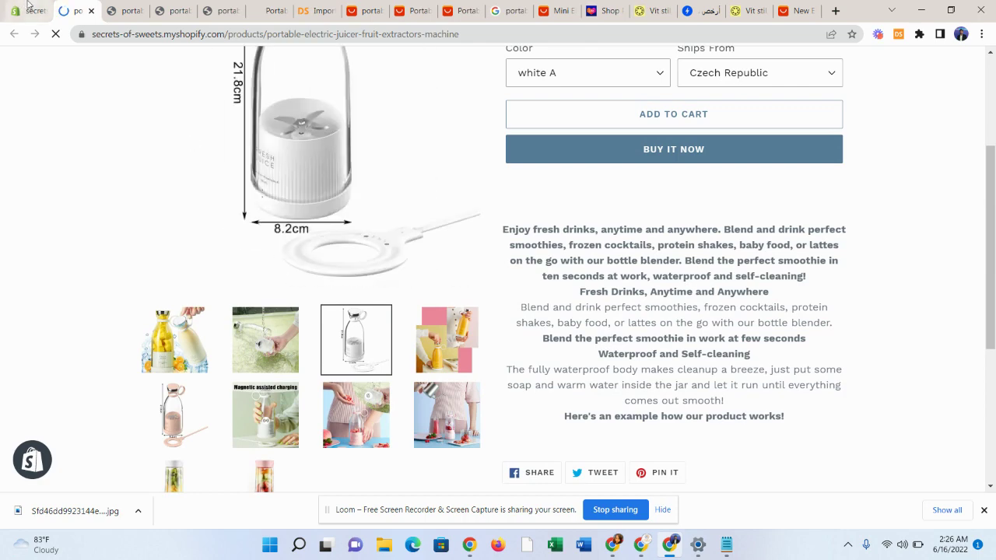
Undo the recent spacing and centering edits in the product description and save the product.
left_click(31, 10)
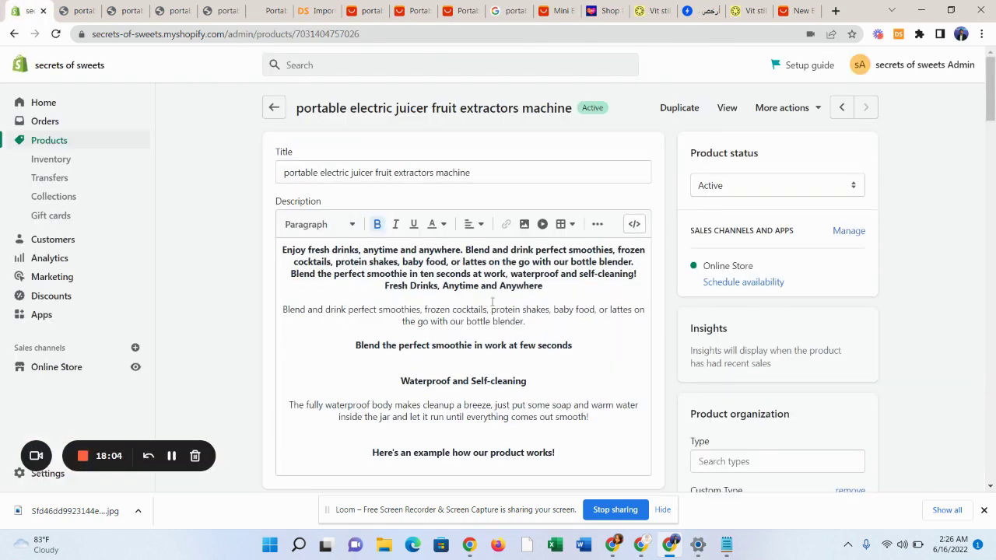
left_click(492, 302)
key("ctrl+z")
key("ctrl+z")
key("ctrl+z")
key("ctrl+z")
key("ctrl+z")
key("ctrl+z")
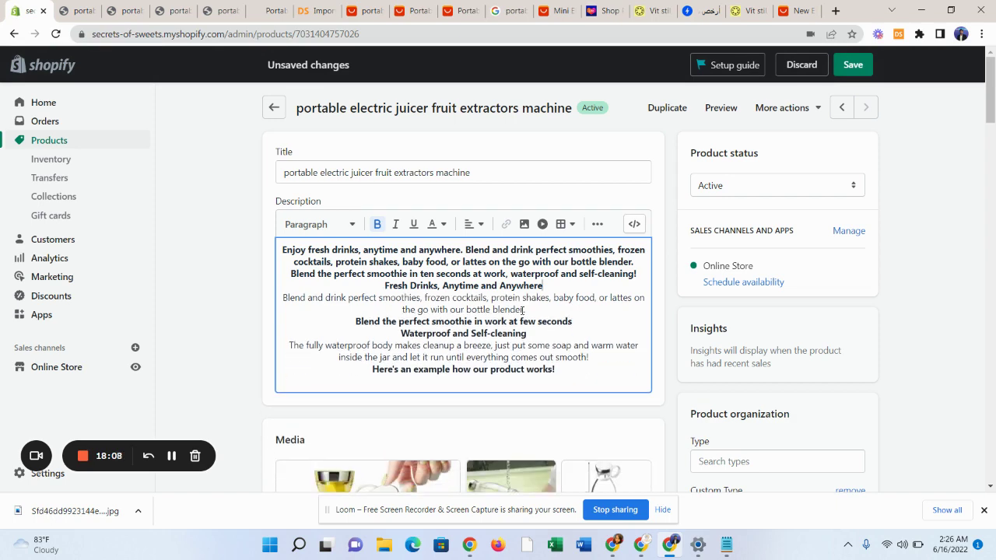
key("ctrl+z")
key("ctrl+z")
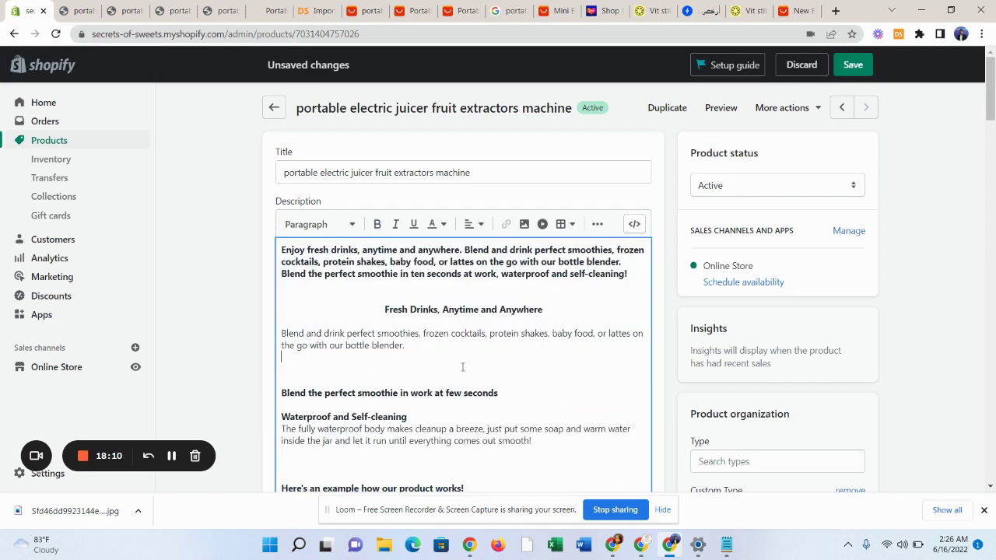
left_click(850, 65)
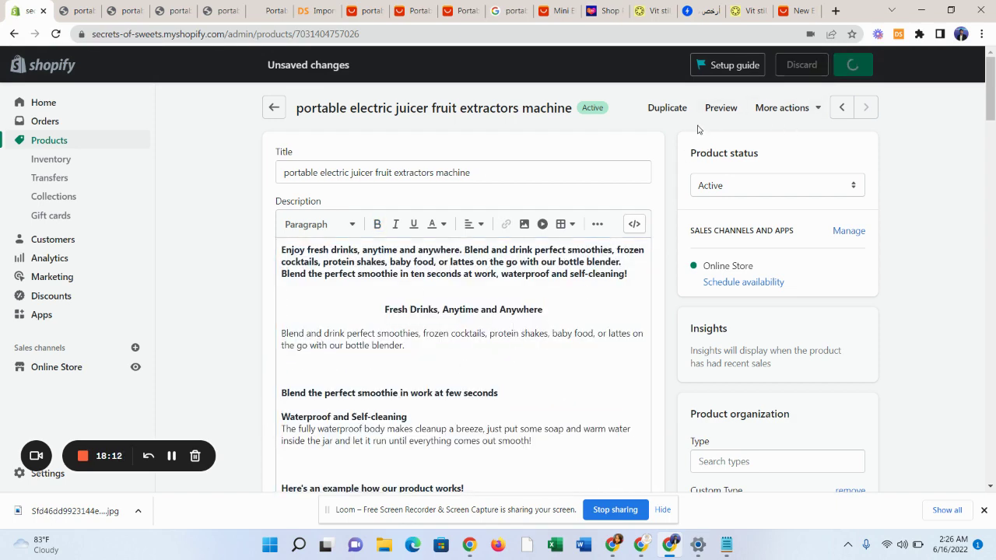
Preview the product, close two outdated product page tabs, and check the description layout in the fresh preview.
left_click(721, 107)
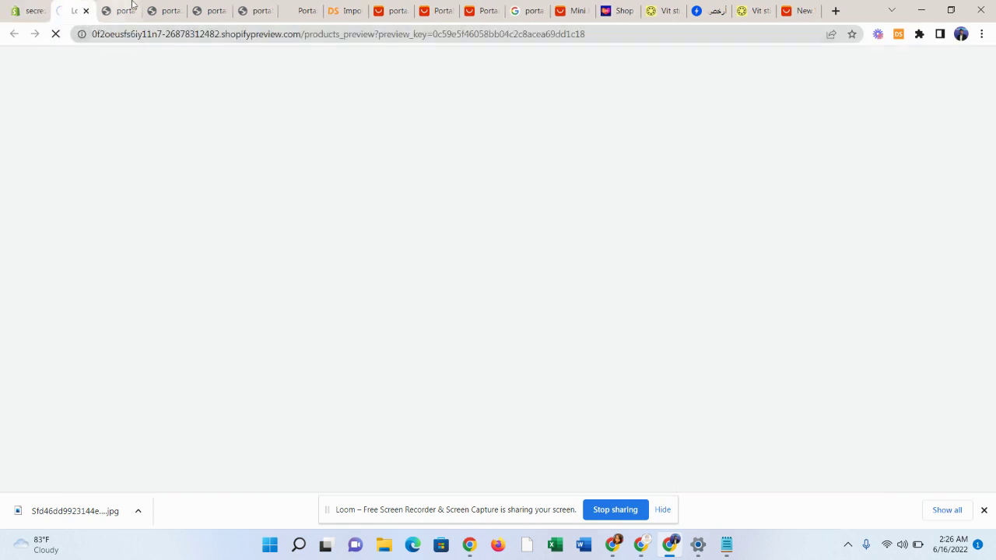
left_click(123, 10)
left_click(131, 11)
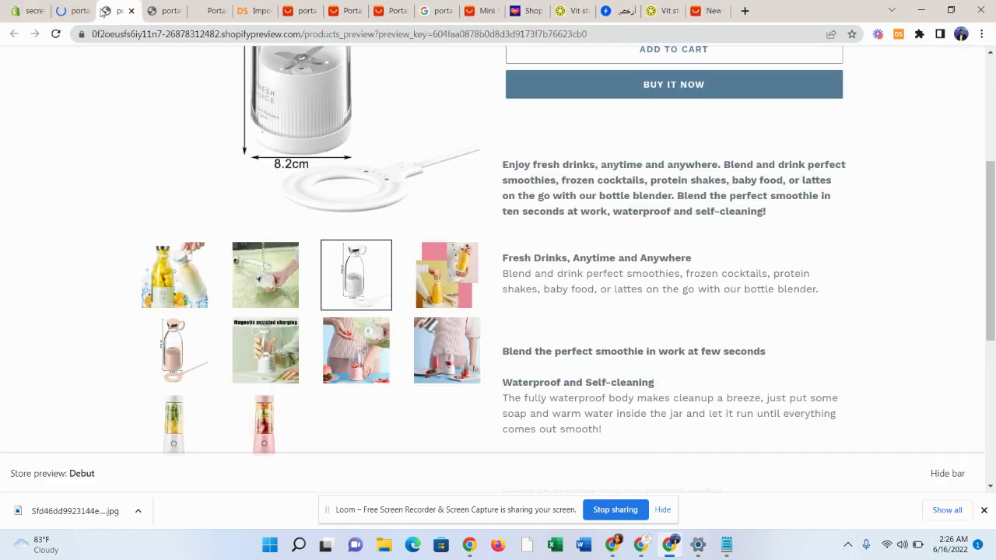
scroll(641, 354, "down", 3)
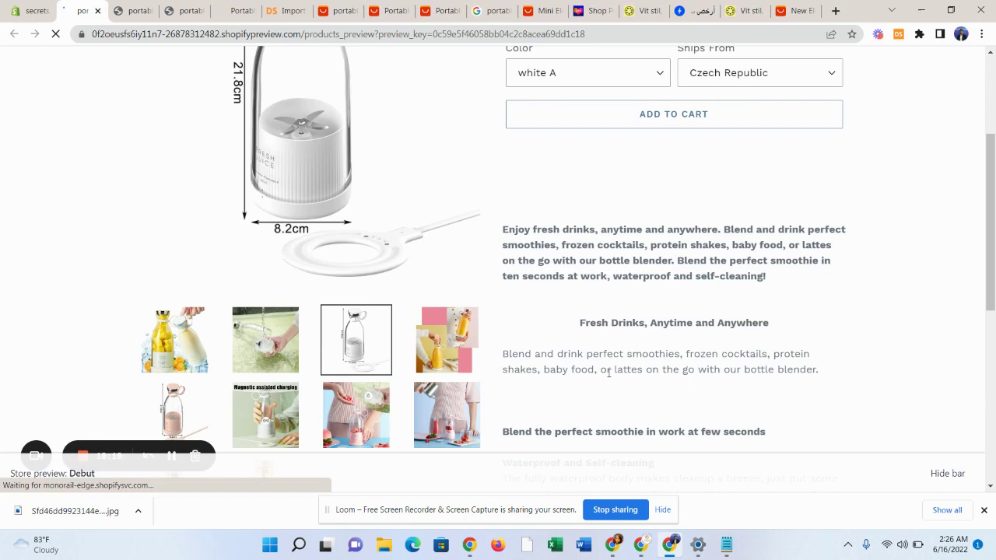
scroll(608, 372, "down", 2)
scroll(624, 306, "up", 1)
Left-align the "Fresh Drinks, Anytime and Anywhere" heading in the product description and save the product.
left_click(33, 9)
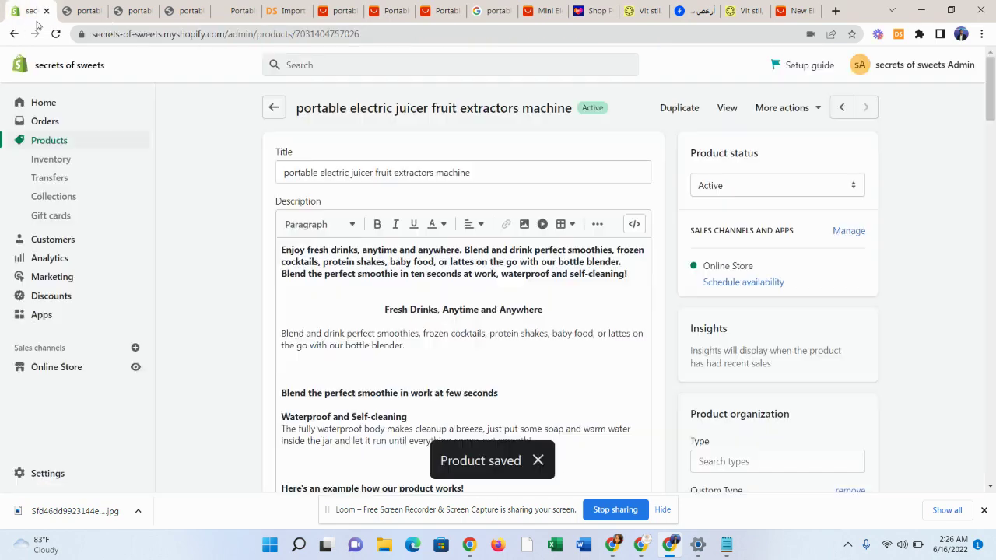
left_click(523, 313)
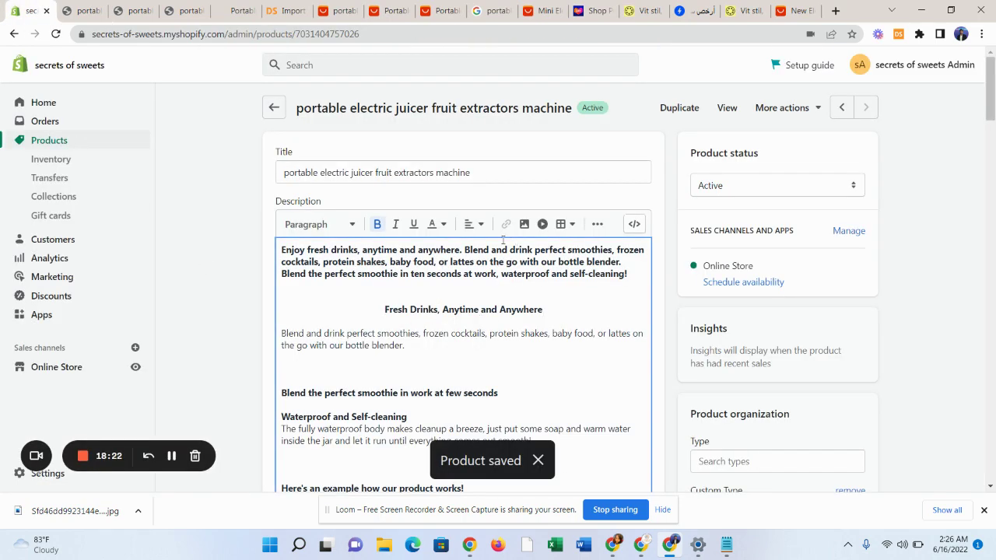
left_click_drag(545, 310, 372, 310)
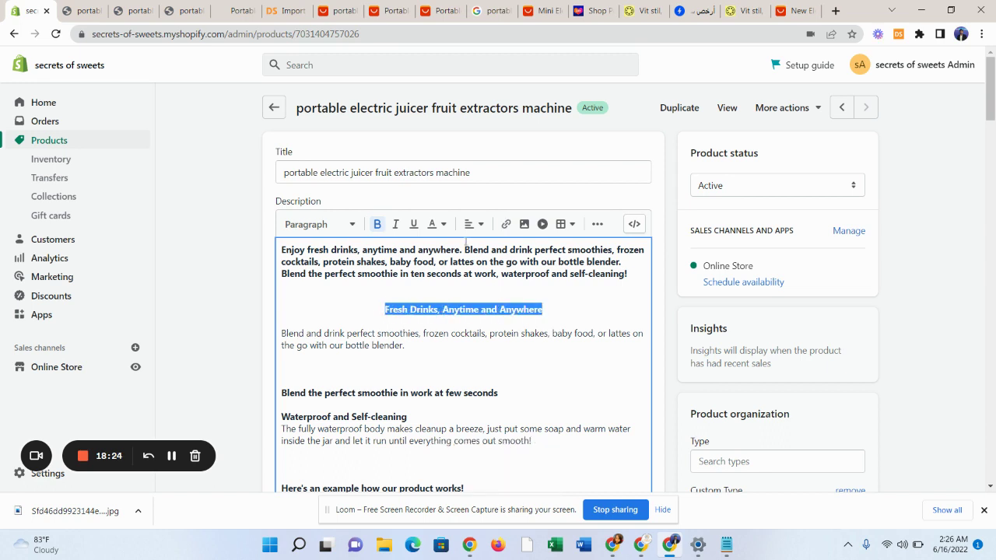
left_click(471, 224)
left_click(470, 249)
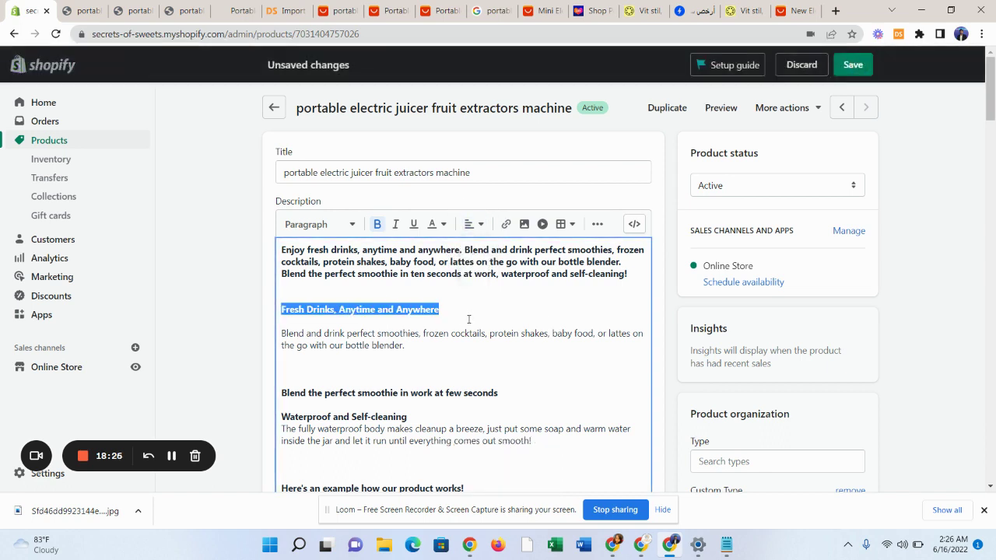
left_click(469, 319)
left_click(853, 65)
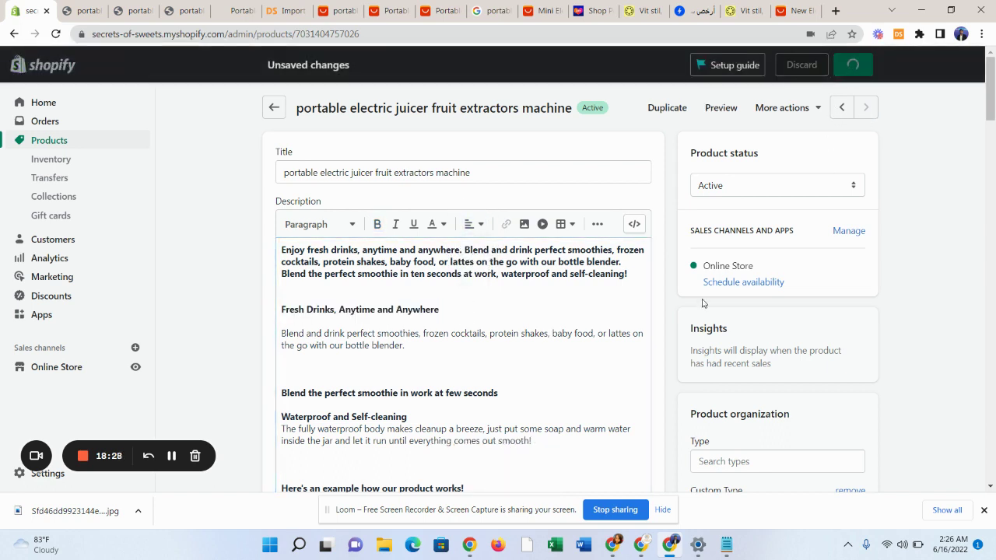
left_click(304, 292)
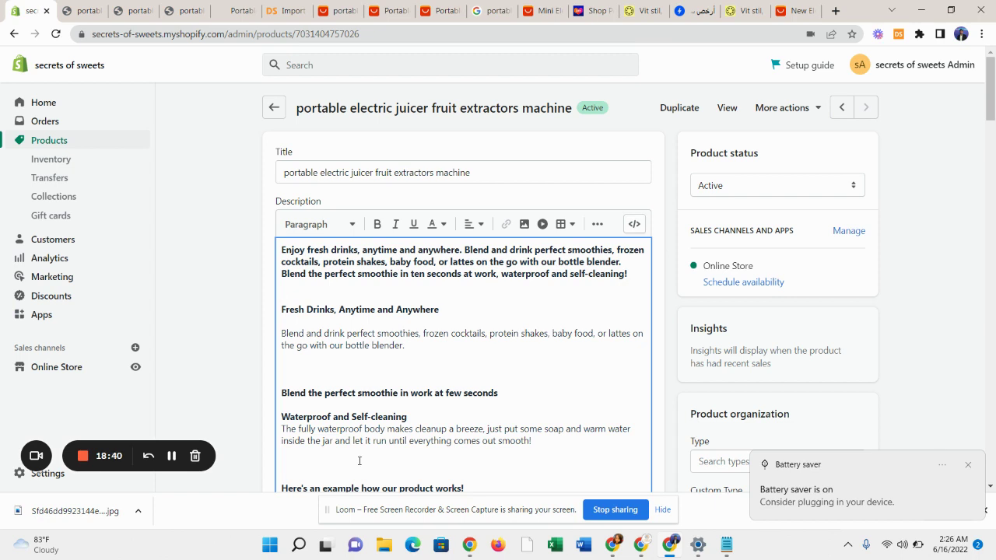
left_click(172, 456)
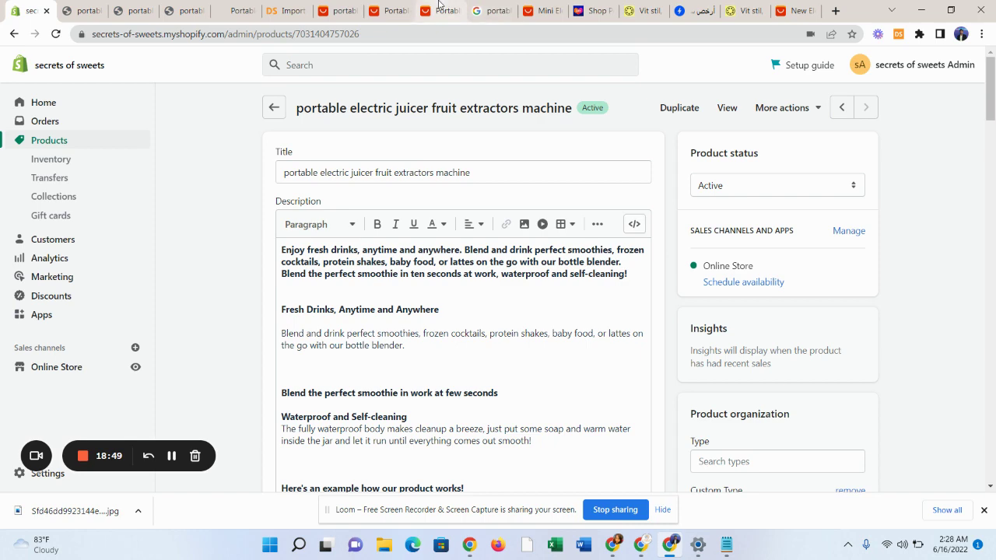
Look through the open Google Images results, AliExpress listings and birdeyes.online page for similar portable juicers.
left_click(440, 9)
left_click(492, 10)
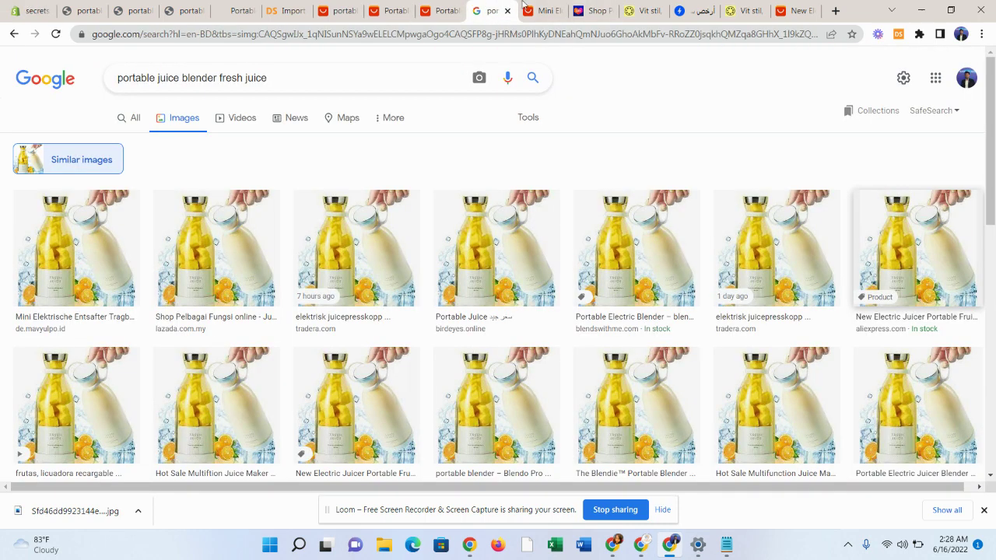
left_click(545, 10)
left_click(689, 10)
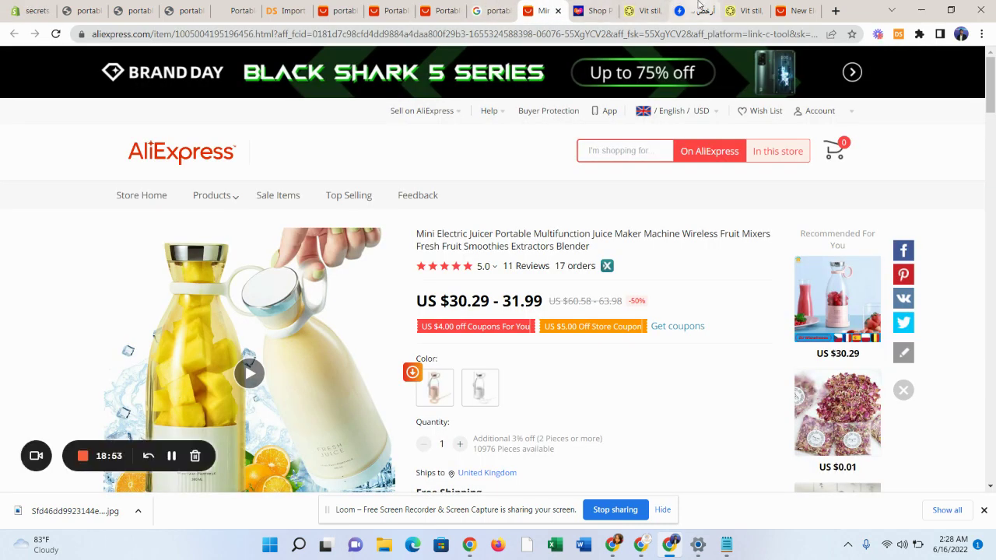
scroll(587, 305, "down", 3)
scroll(587, 305, "down", 5)
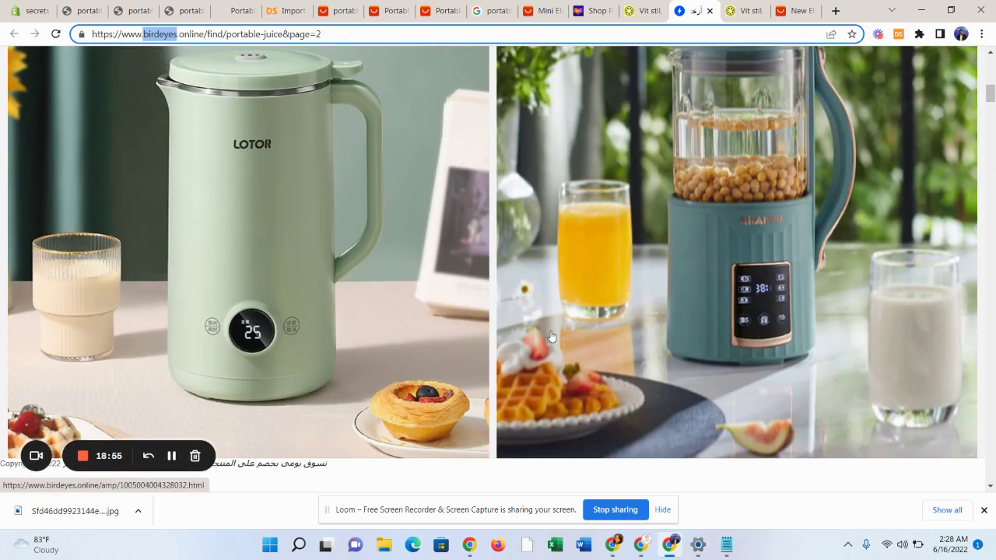
scroll(519, 336, "up", 6)
scroll(519, 336, "up", 3)
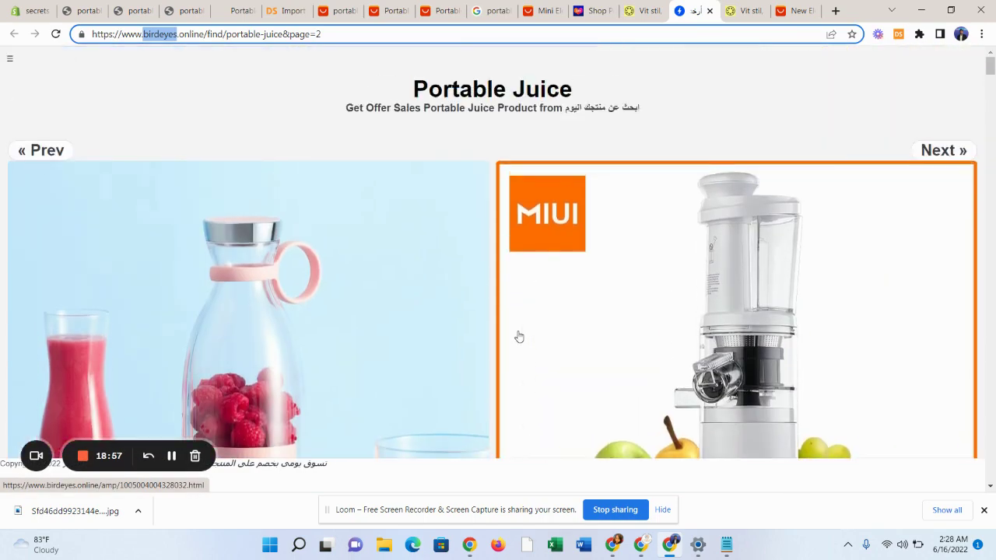
left_click(745, 10)
left_click(791, 10)
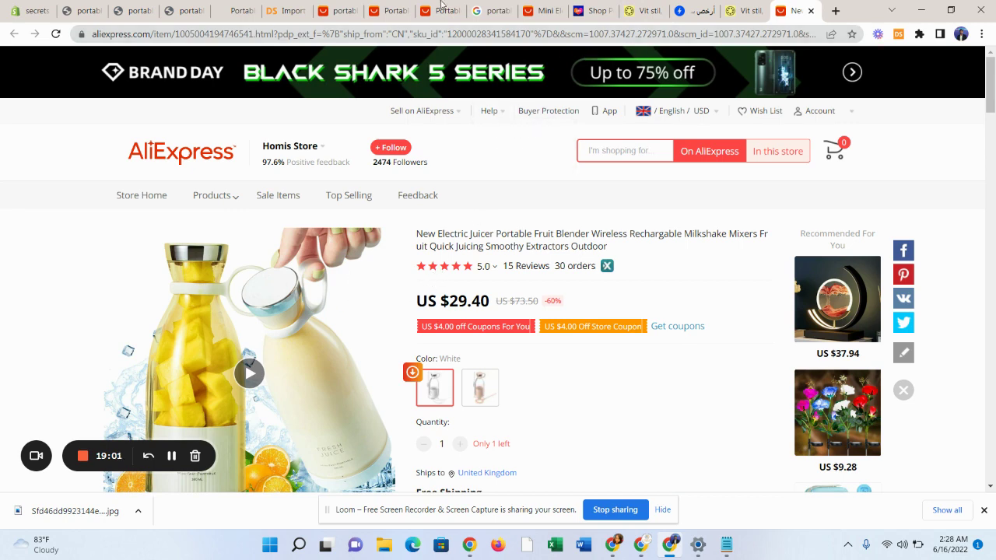
Open a new browser tab and place it directly after the DSers import tab.
left_click(837, 11)
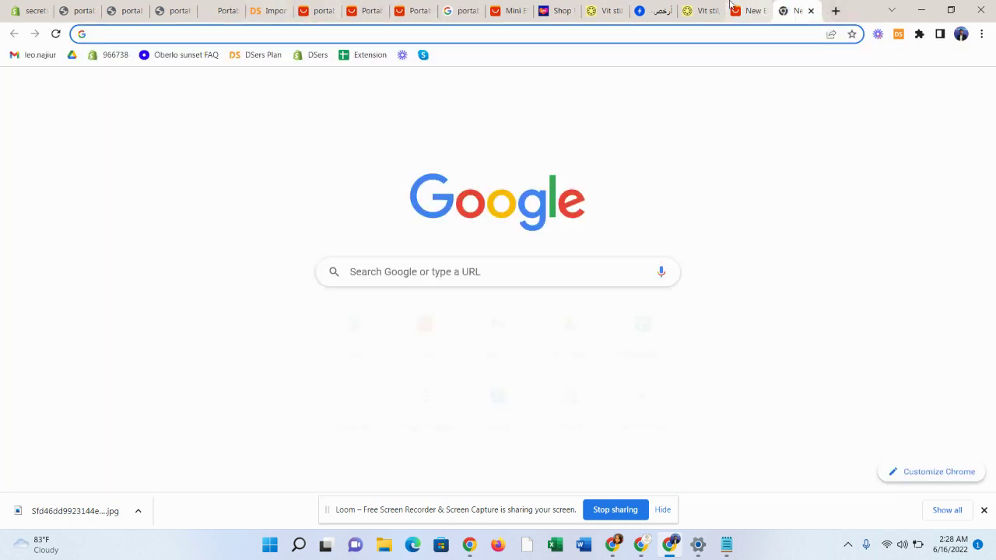
left_click_drag(796, 10, 300, 6)
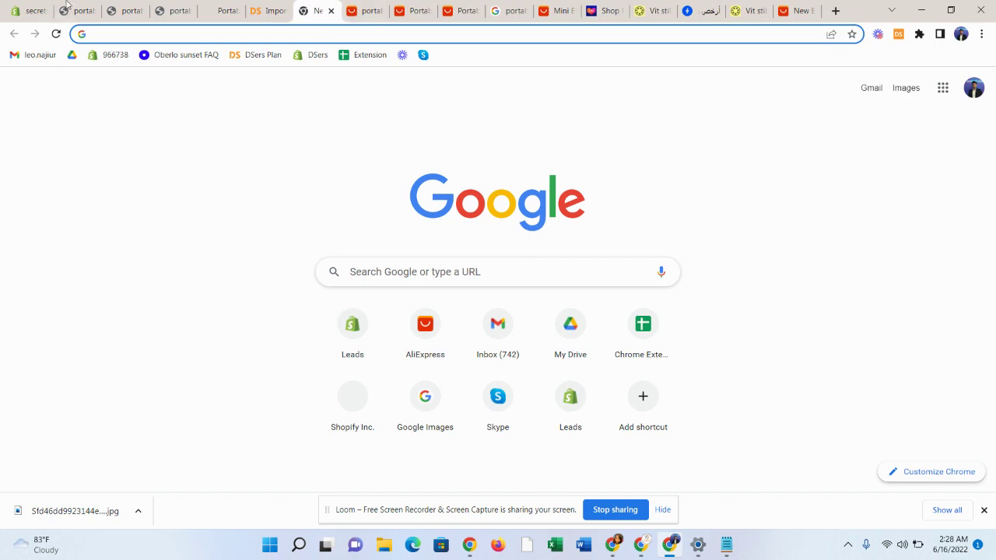
Copy the full title of the portable electric juicer product from its Shopify page.
left_click(26, 9)
left_click_drag(471, 172, 240, 181)
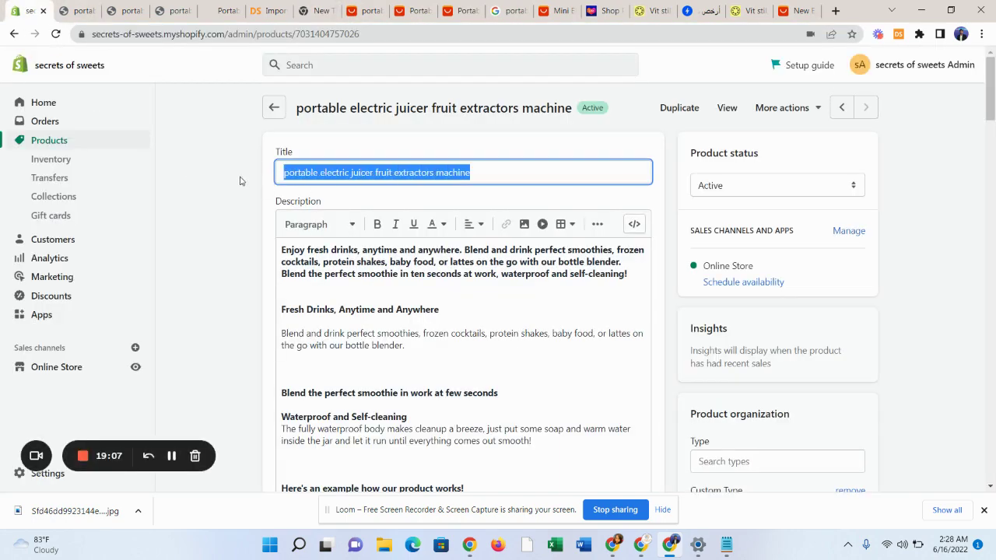
right_click(306, 175)
left_click(327, 224)
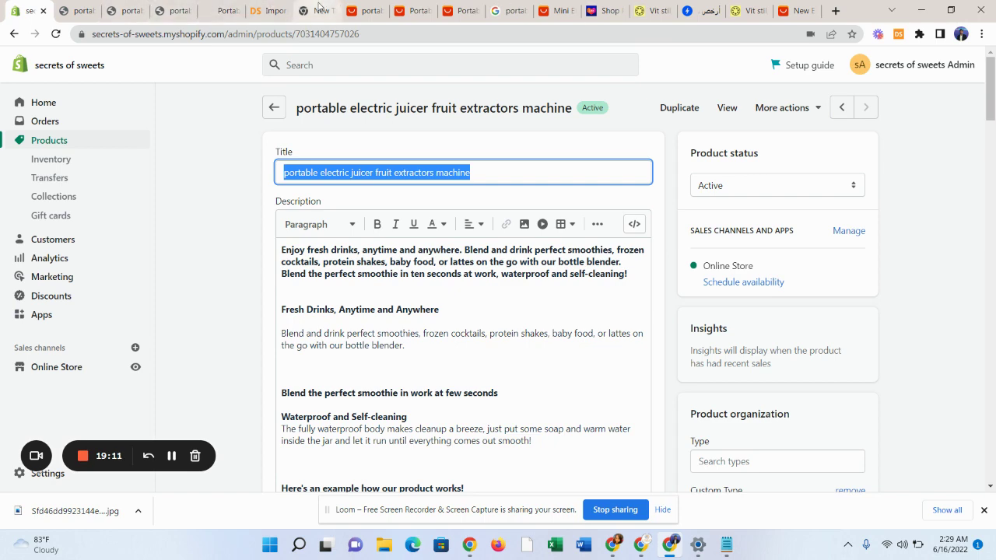
Switch the Google Images search for "portable juice blender fresh juice" to all web results.
left_click(495, 10)
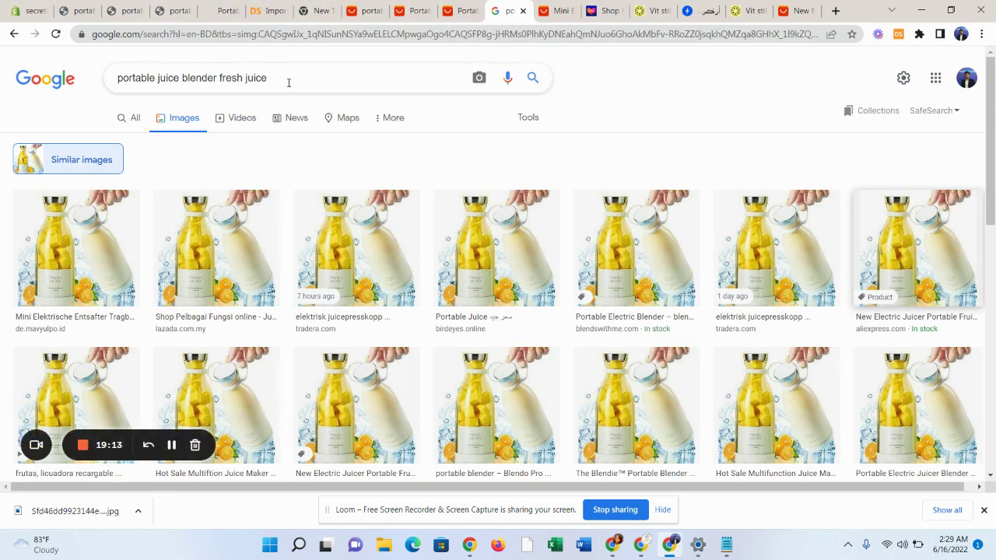
left_click_drag(287, 80, 168, 78)
left_click(134, 118)
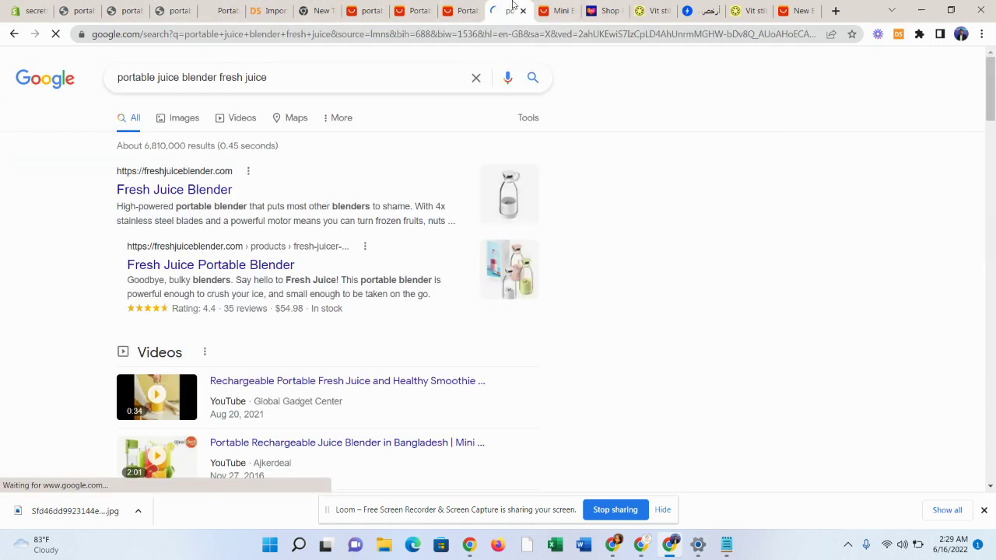
Close the six product listing tabs that follow the Google results tab, including the Tradera, birdeyes.online and Lazada pages.
right_click(511, 8)
left_click(654, 7)
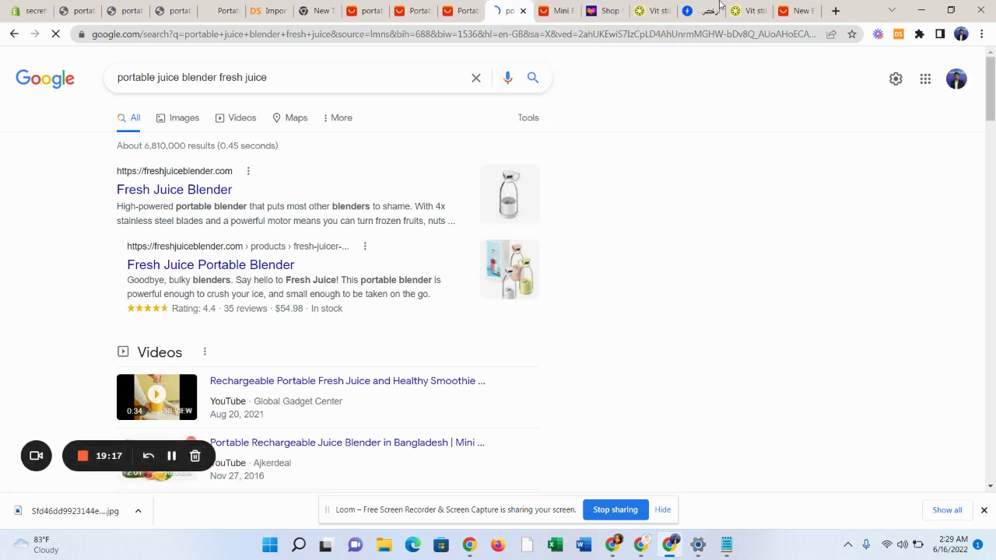
left_click(773, 7)
left_click(797, 10)
left_click(811, 10)
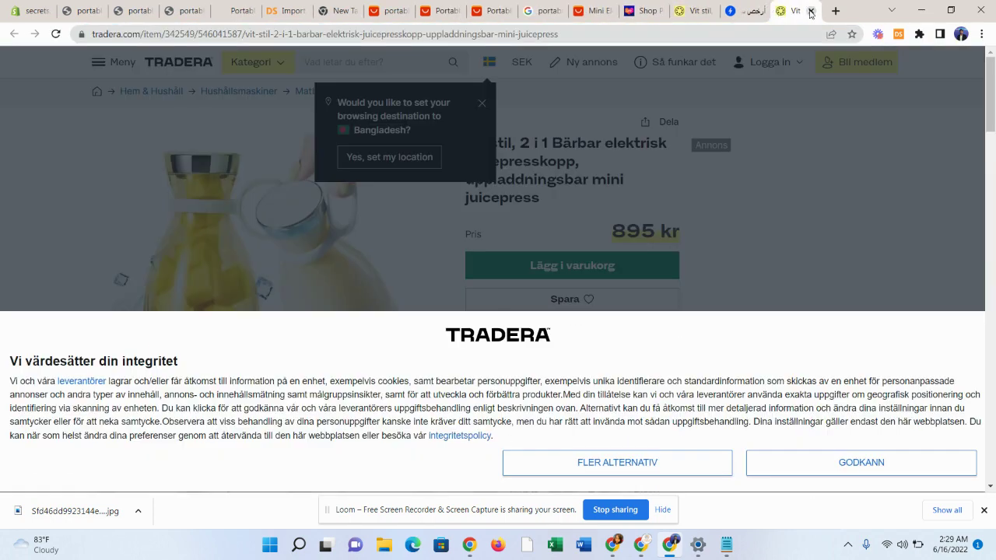
left_click(811, 11)
left_click(811, 10)
left_click(811, 10)
left_click(811, 10)
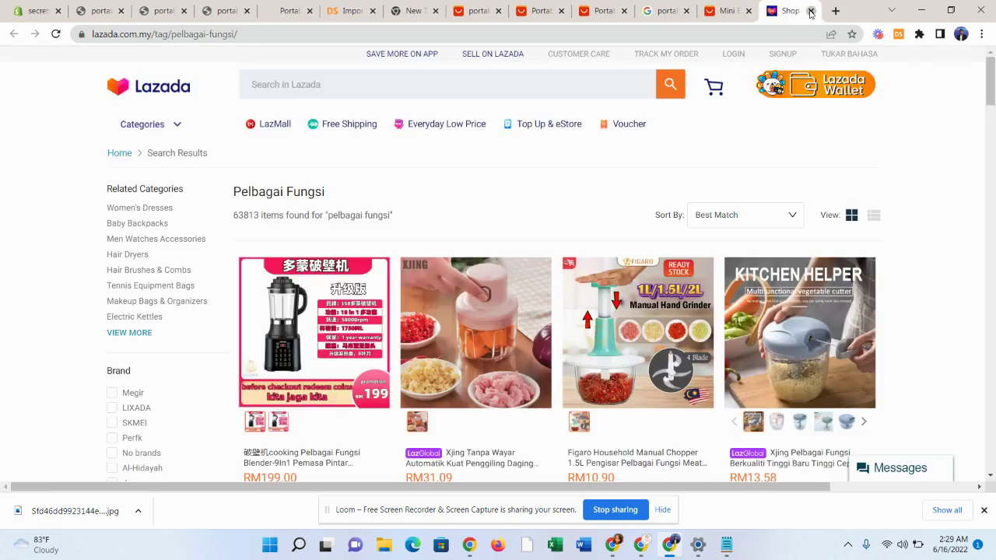
left_click(811, 11)
left_click(811, 10)
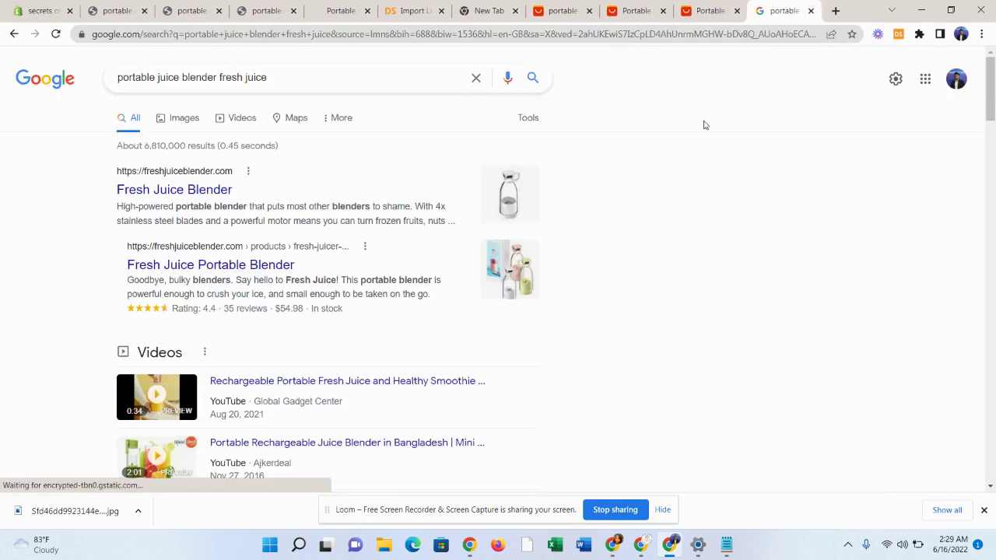
Browse the image results for "portable juice blender fresh juice" and preview the freshjuiceblender.com photo of a yellow bottle in a bag.
left_click(187, 117)
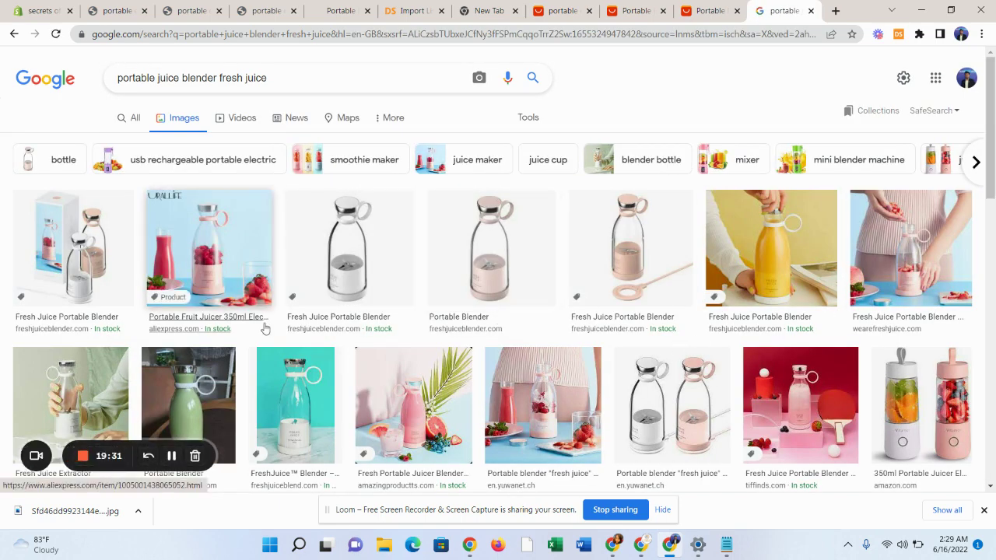
scroll(300, 331, "down", 1)
scroll(299, 331, "down", 2)
scroll(647, 349, "down", 2)
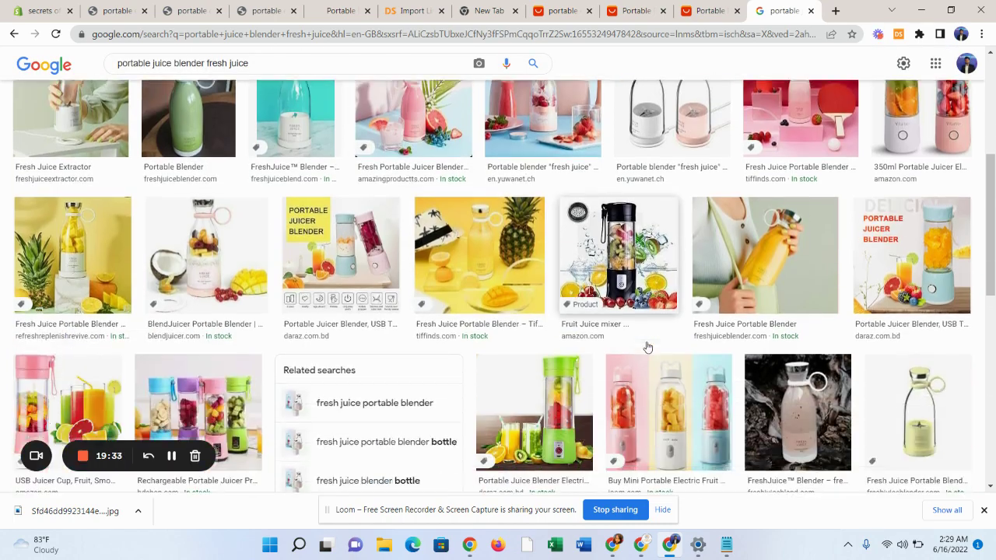
left_click(787, 246)
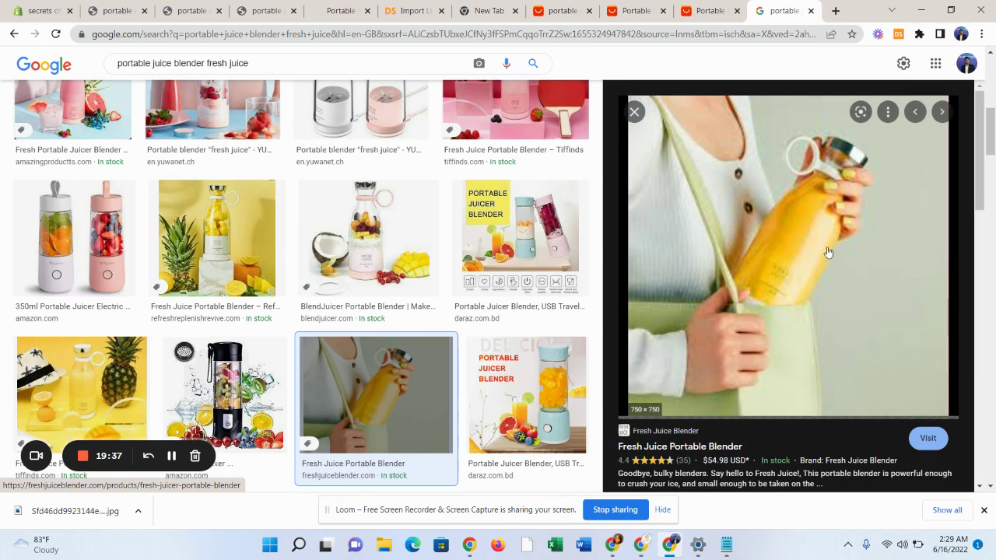
Review the juicer's existing media images on its Shopify product page.
left_click(35, 11)
scroll(387, 386, "down", 7)
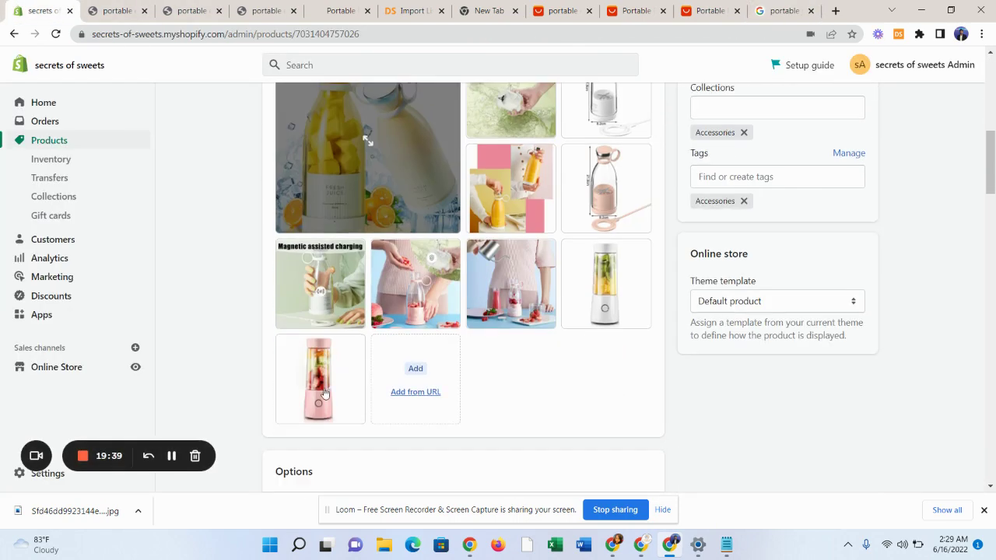
scroll(366, 136, "up", 2)
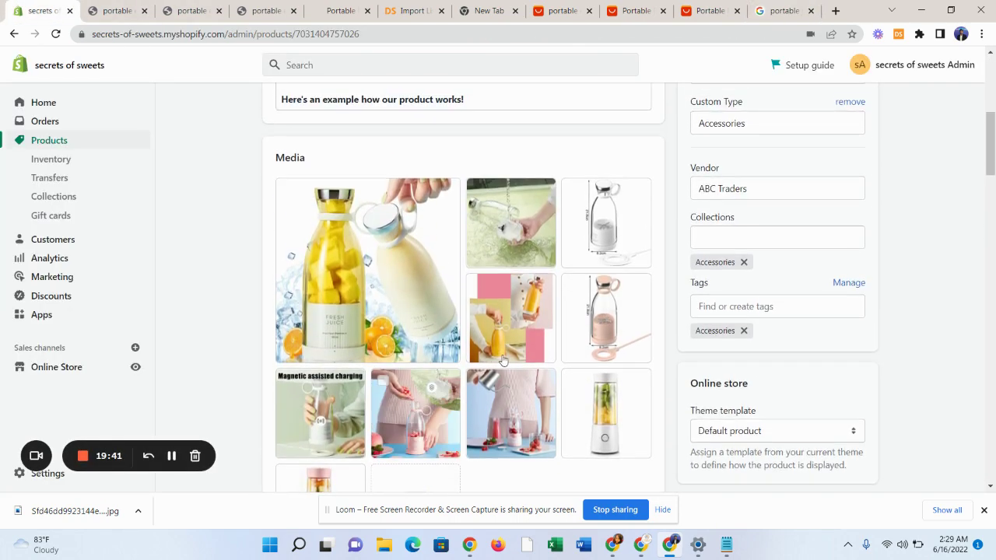
scroll(304, 401, "down", 1)
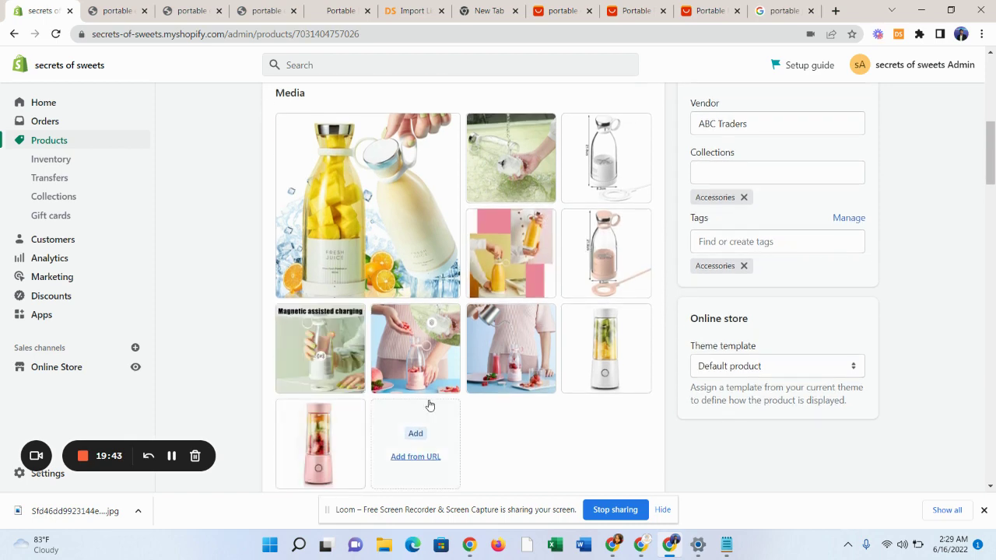
Run a Google image search with the yellow bottle photo and preview the matching freshlovesjuice.com result.
left_click(782, 10)
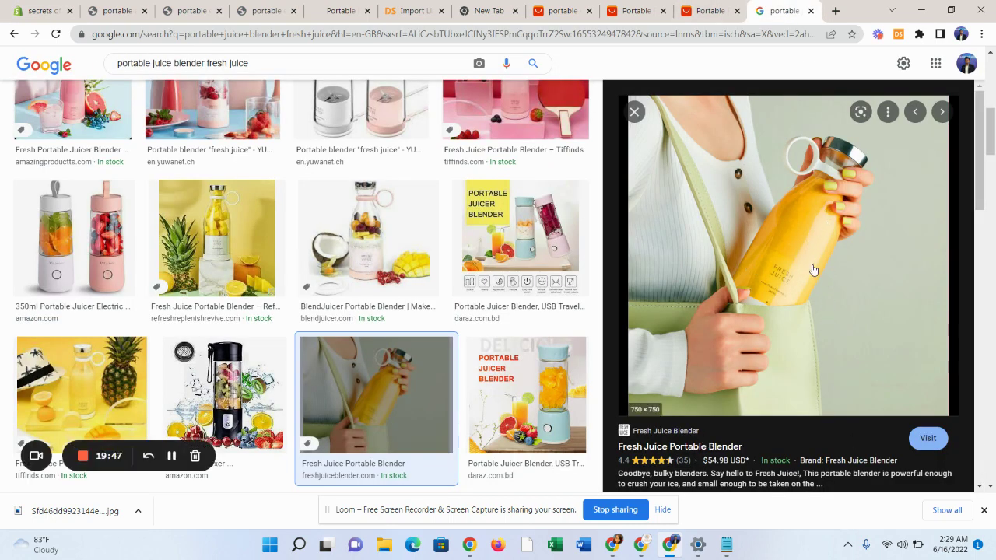
left_click_drag(813, 270, 280, 133)
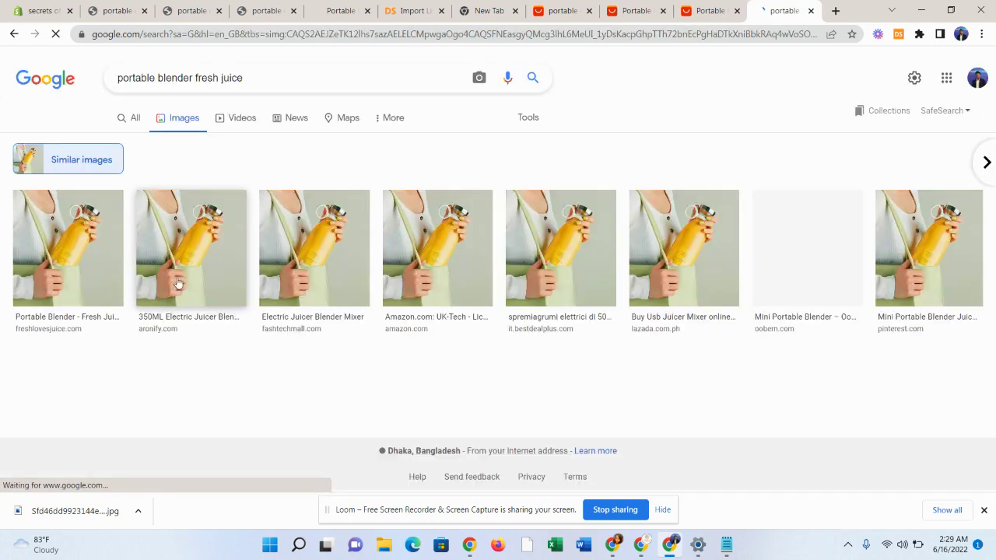
left_click(86, 247)
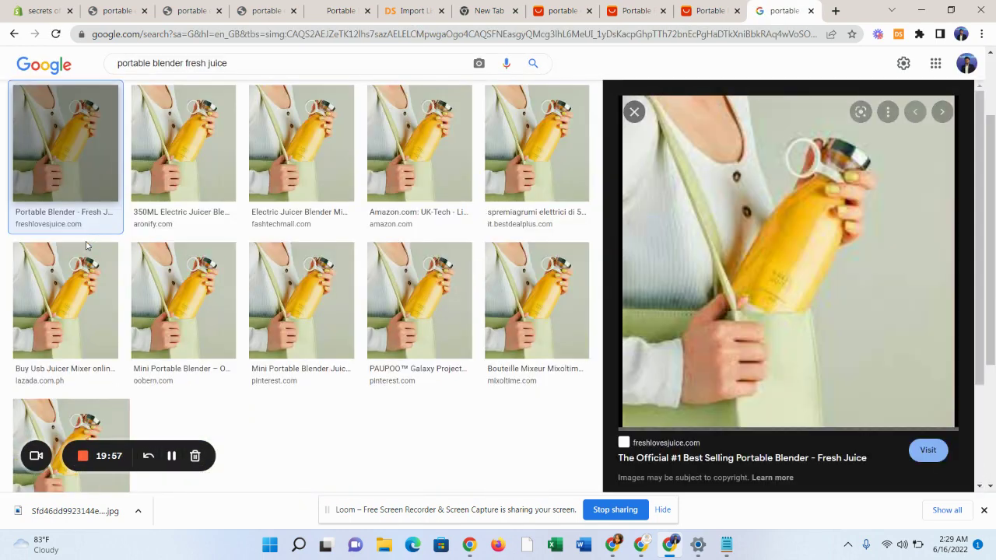
Start saving the freshlovesjuice.com image and create a folder named "portable Blender" on the Desktop for it.
right_click(828, 194)
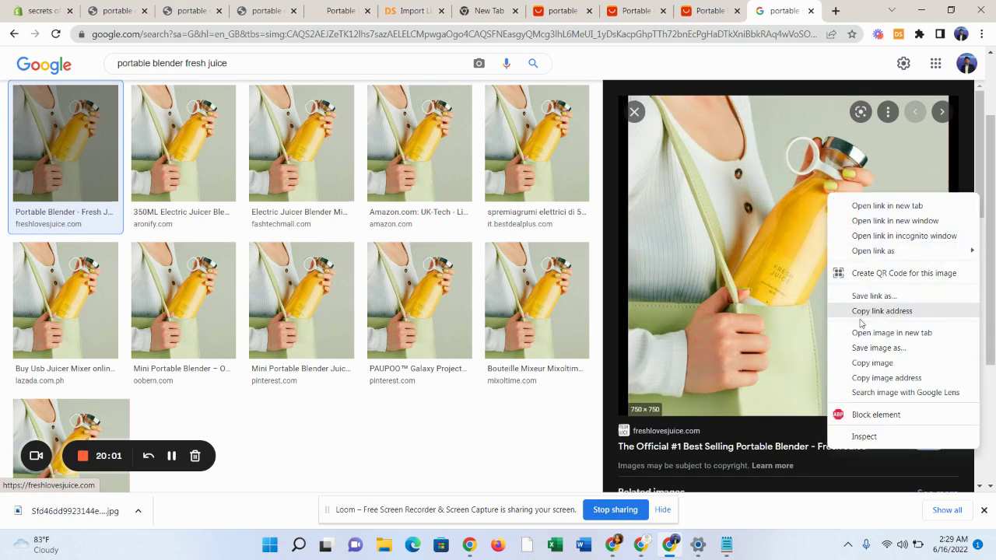
left_click(919, 352)
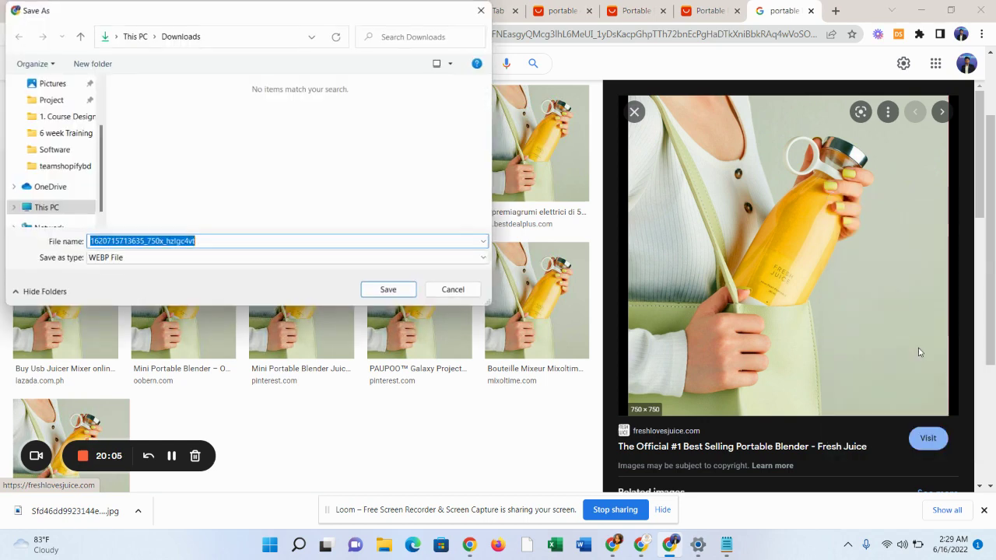
scroll(52, 161, "up", 2)
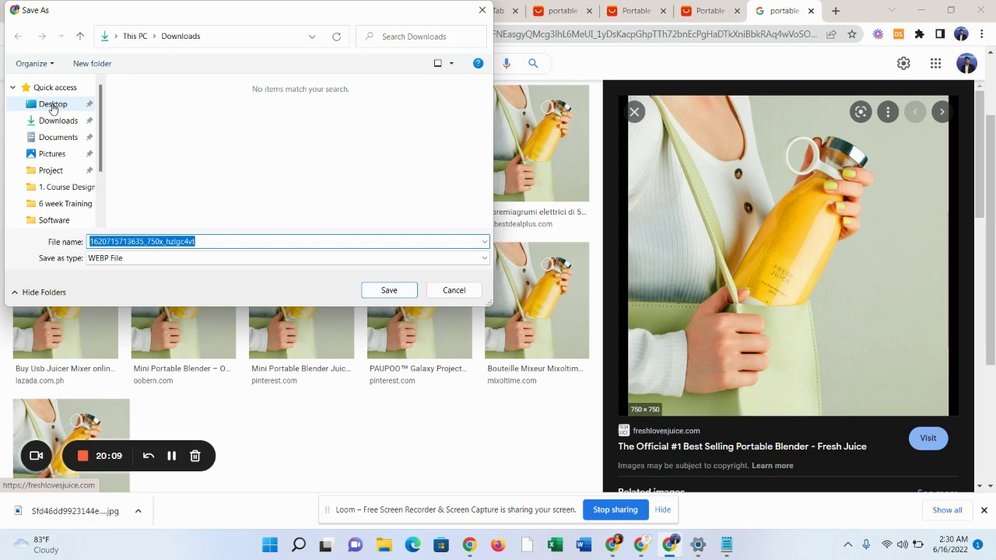
left_click(52, 107)
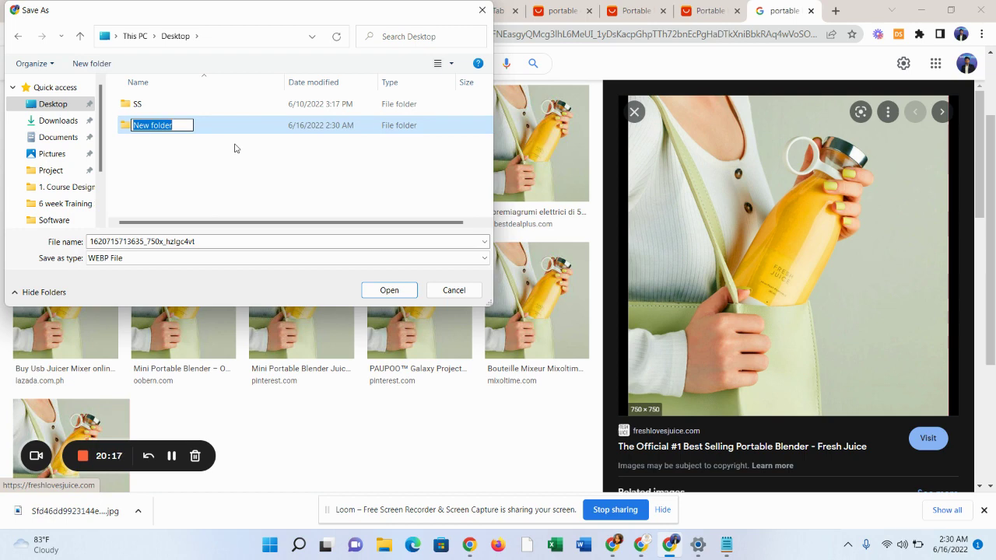
type("prot")
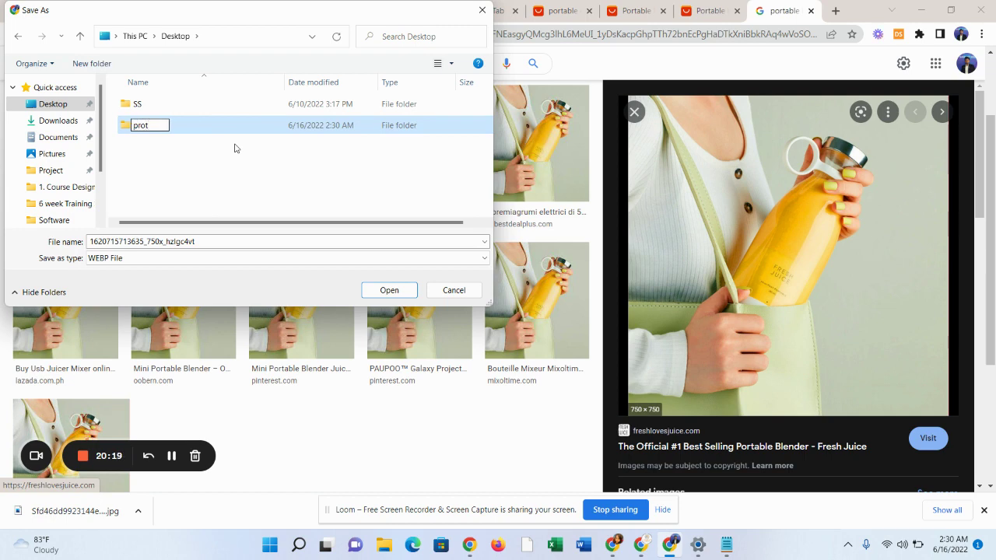
type("ortable")
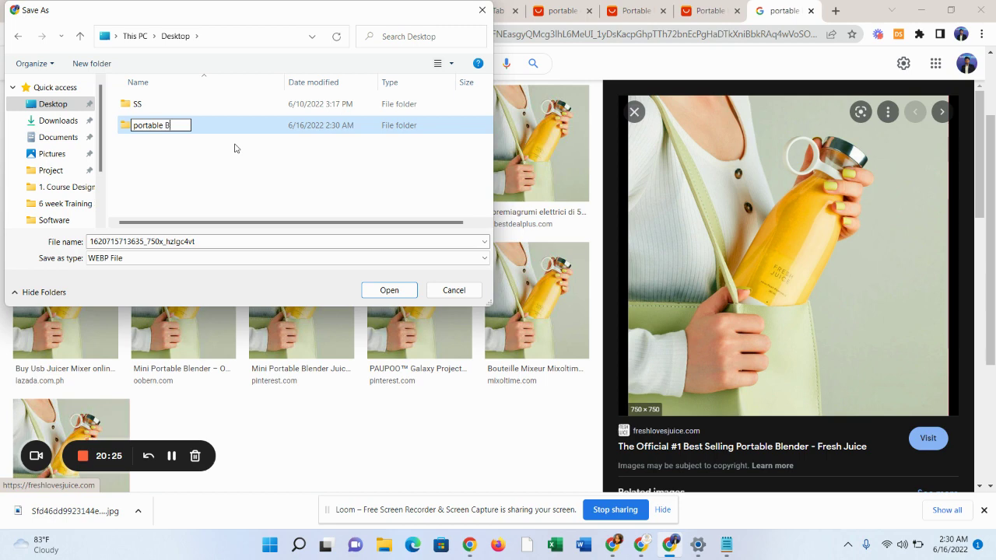
type(" Blender")
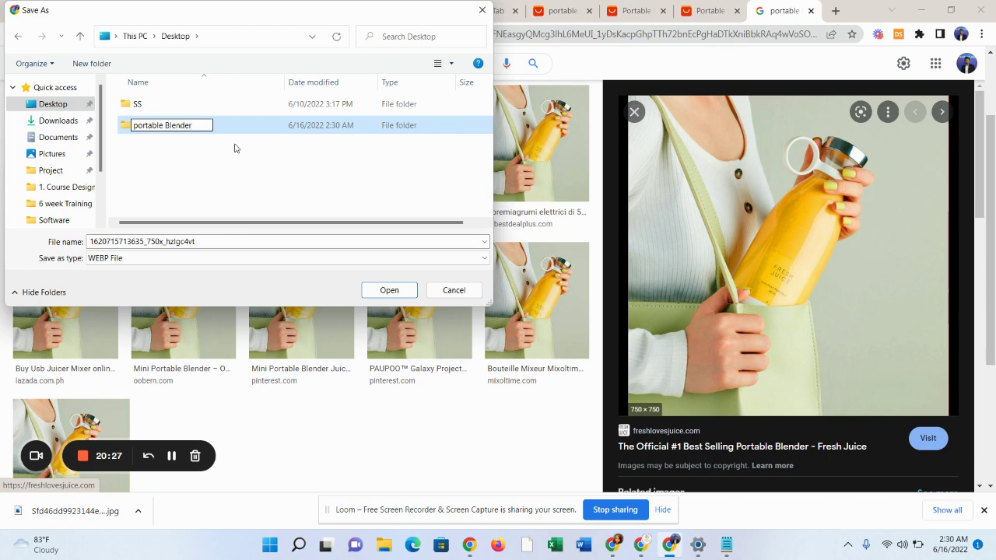
key("Return")
Save the image as a WEBP file in the "portable Blender" folder.
double_click(193, 127)
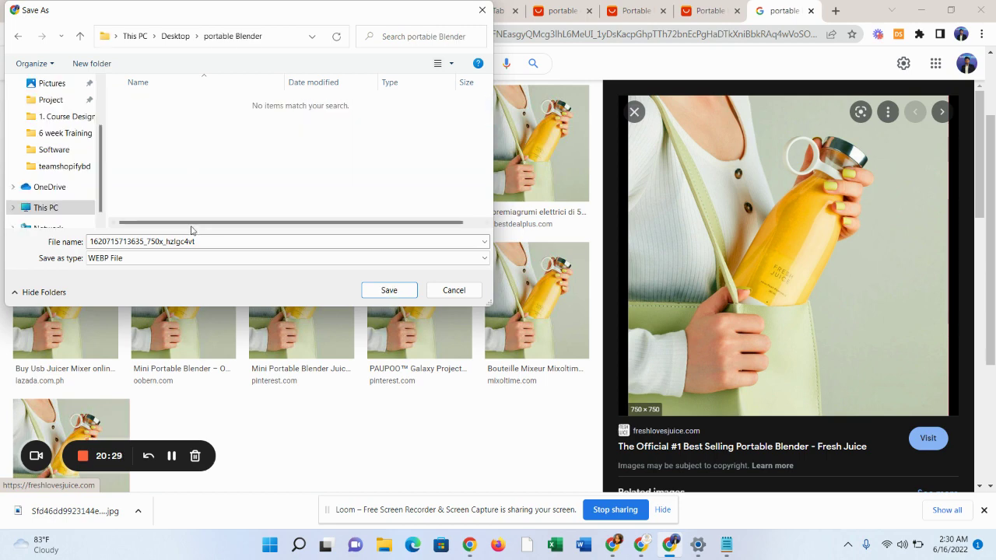
left_click(195, 264)
left_click(196, 264)
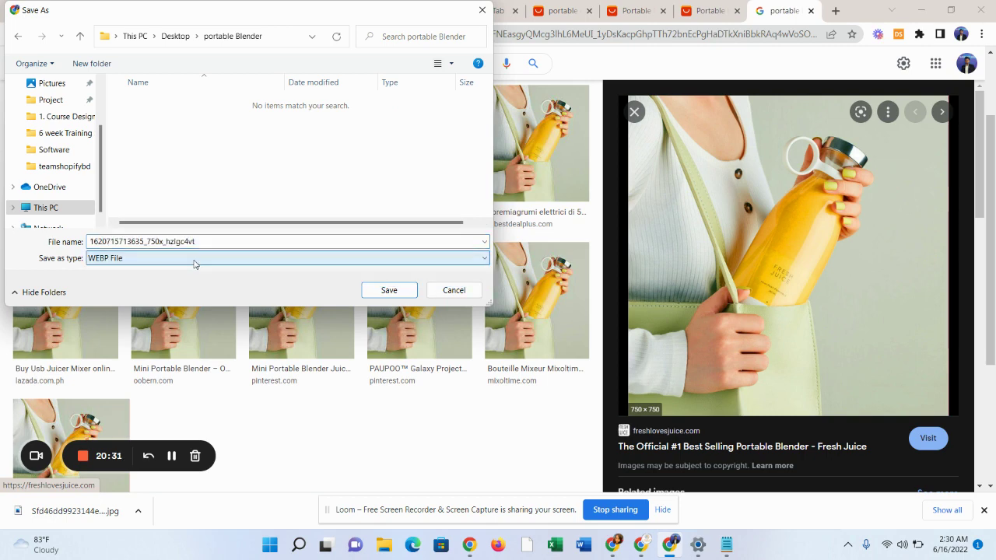
left_click(195, 265)
left_click(198, 263)
left_click(389, 289)
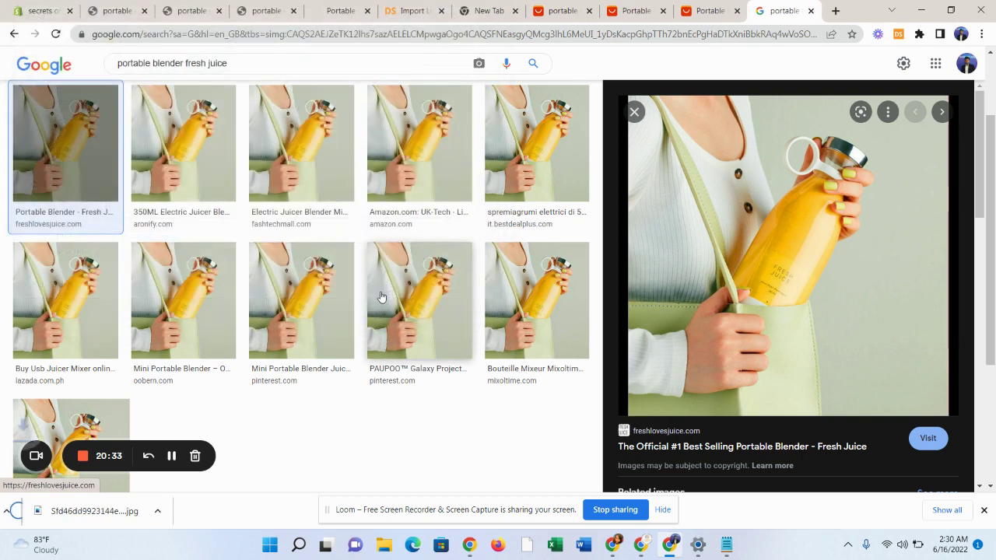
left_click(219, 149)
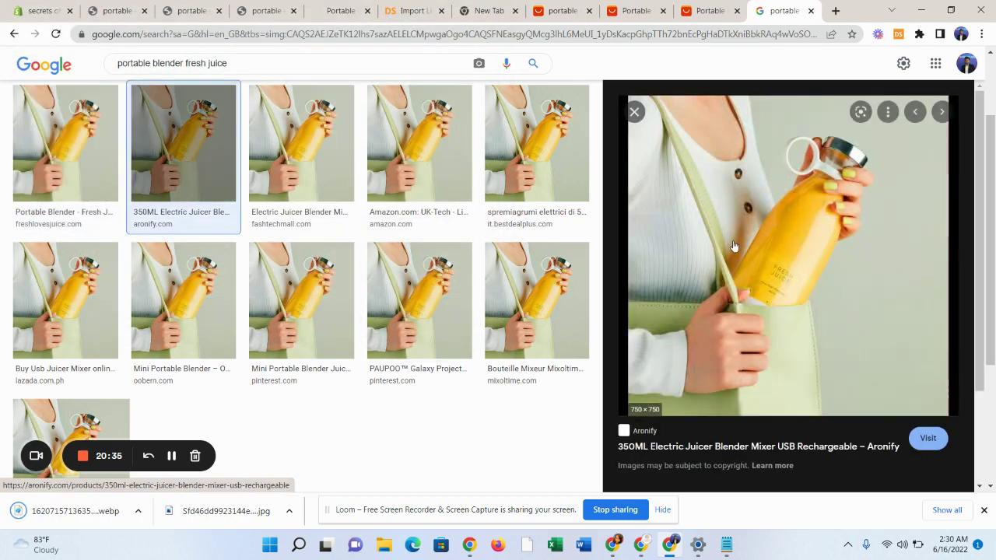
right_click(763, 234)
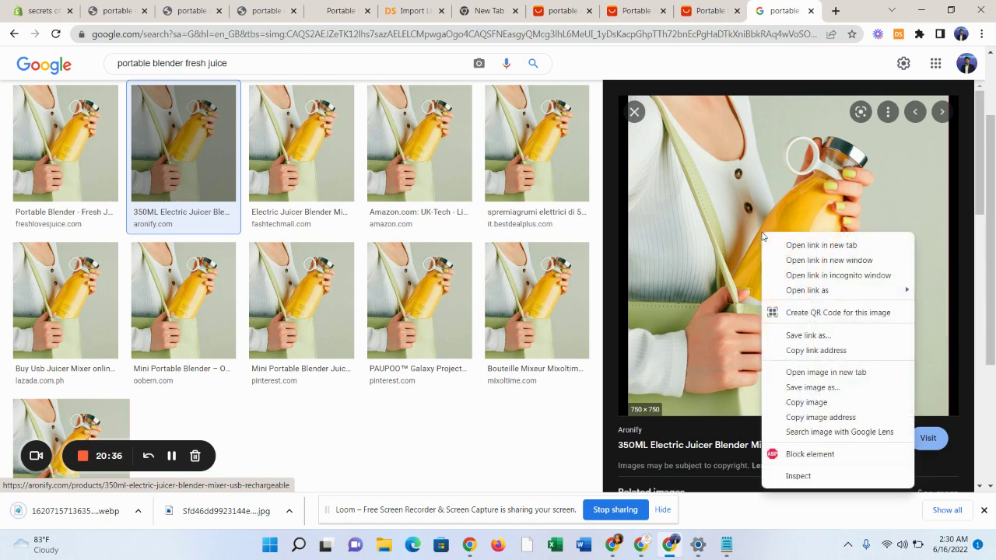
left_click(814, 388)
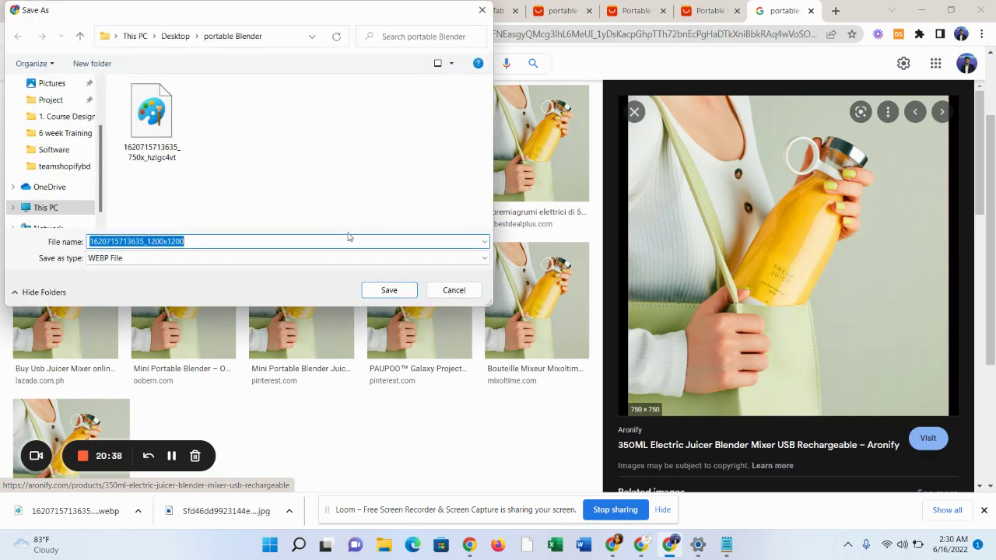
left_click(160, 259)
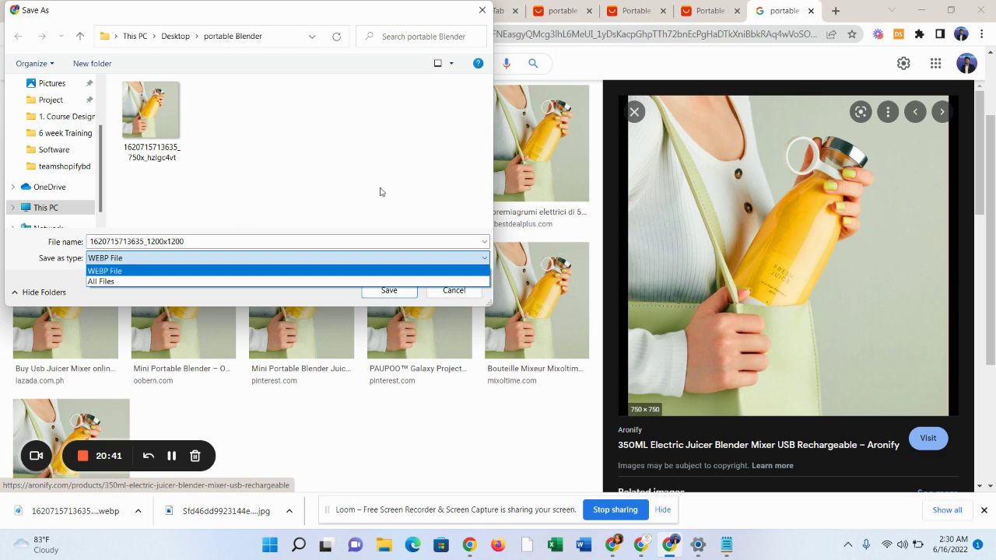
left_click(447, 270)
left_click(455, 290)
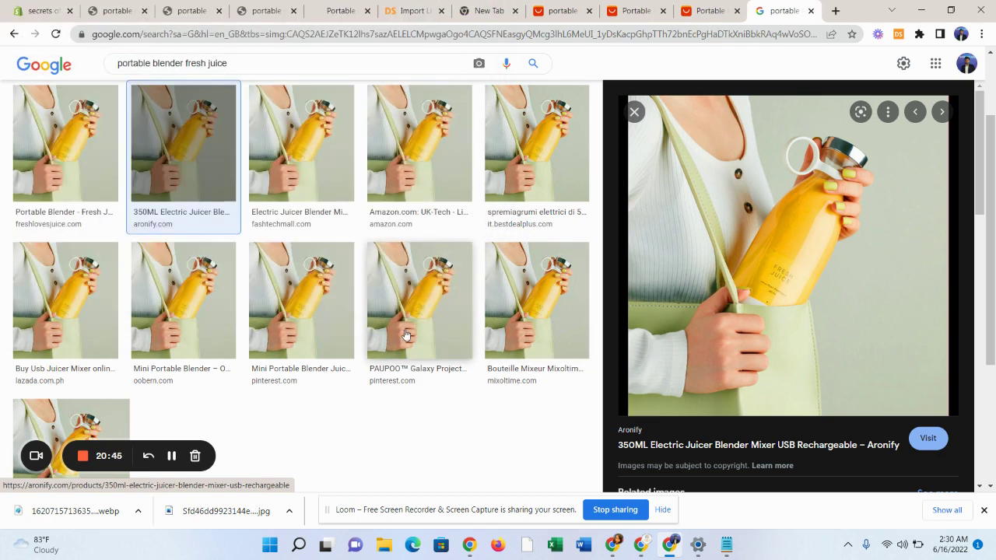
Close the image preview, check the store preview of the product, and return to its title and description in the Shopify editor.
left_click(635, 112)
left_click(113, 9)
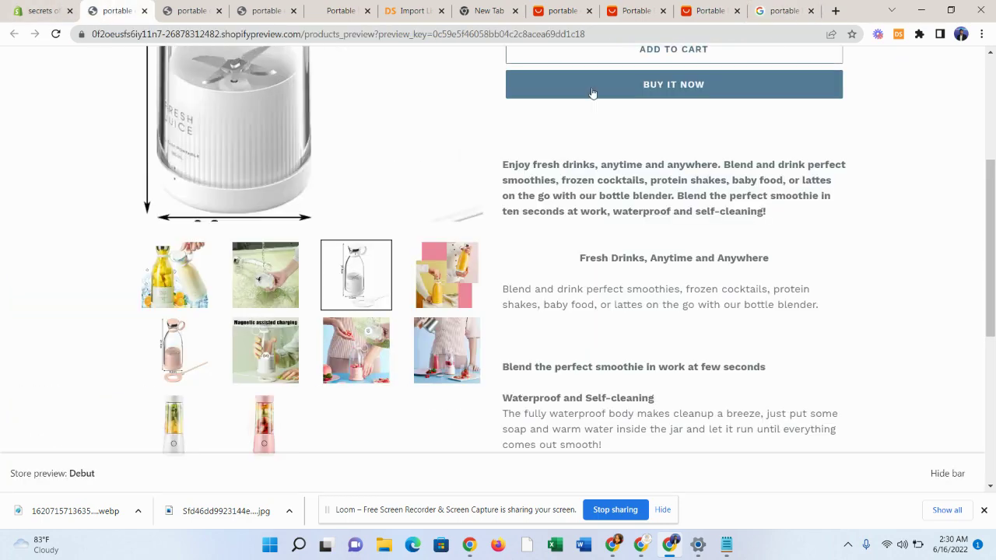
left_click(41, 8)
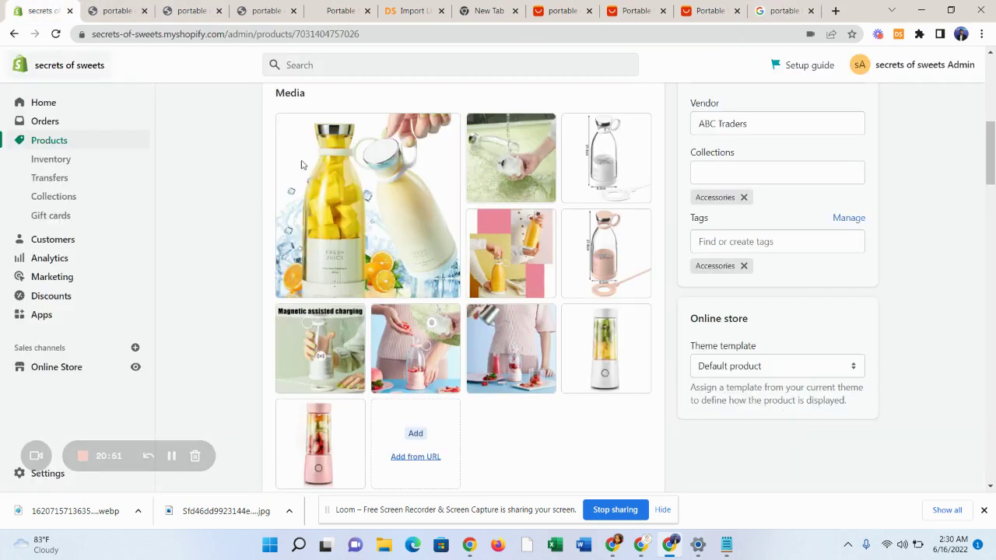
scroll(362, 333, "up", 10)
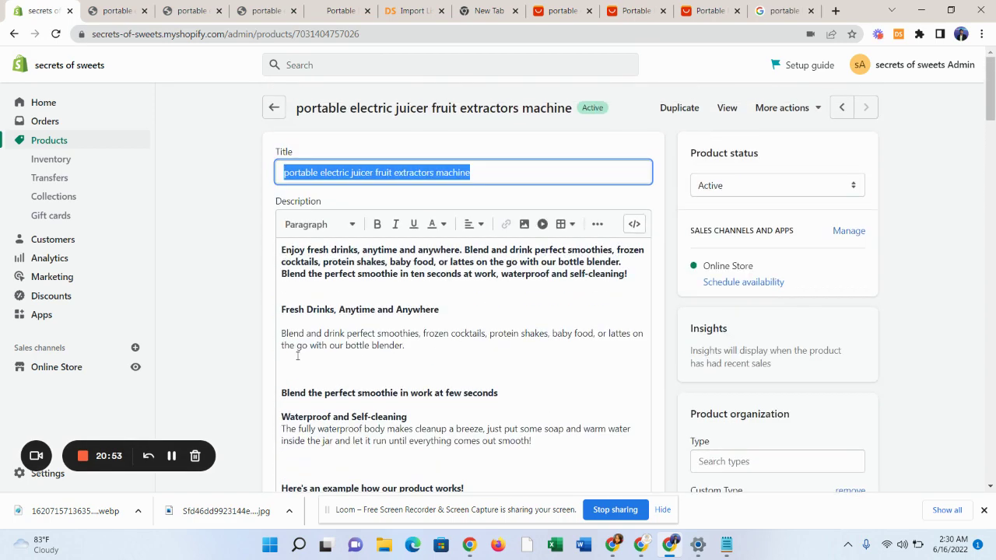
Start inserting an image below the "Fresh Drinks, Anytime and Anywhere" text and browse for the upload to the Desktop's "portable Blender" folder.
left_click(297, 358)
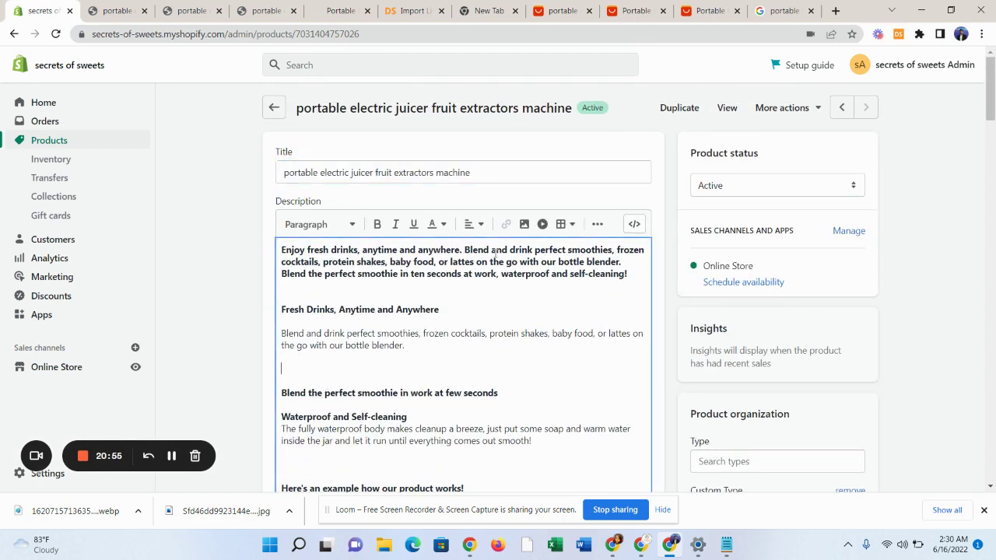
left_click(524, 224)
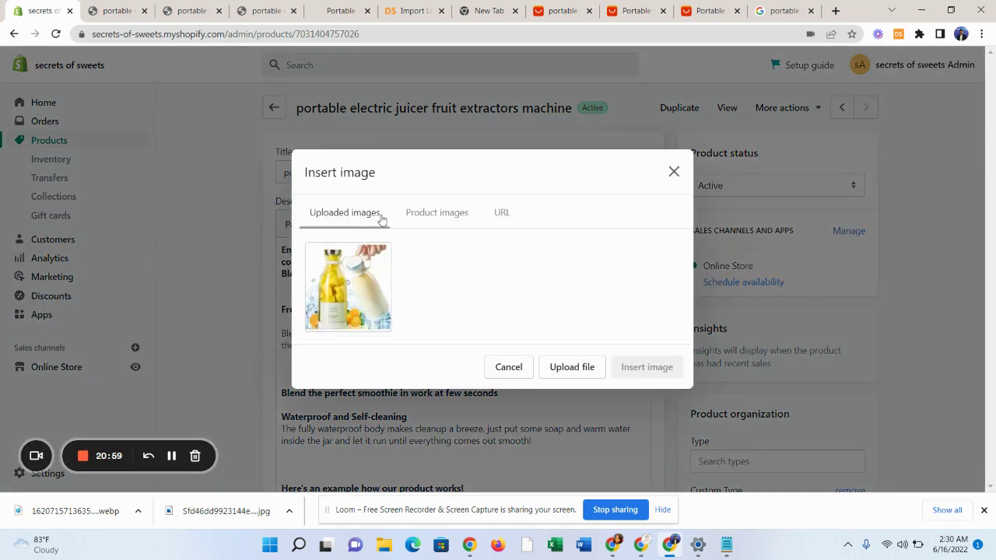
left_click(572, 370)
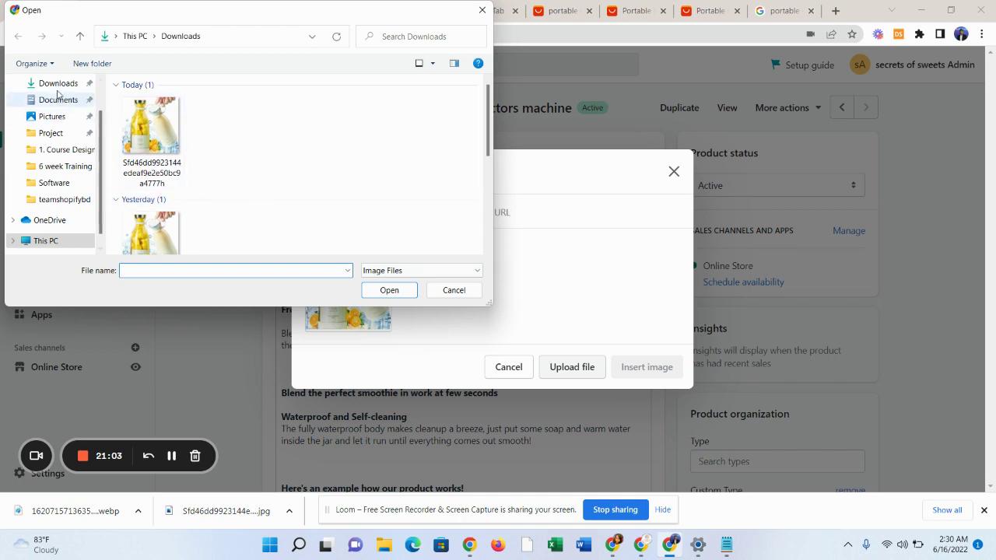
scroll(60, 132, "up", 1)
left_click(66, 110)
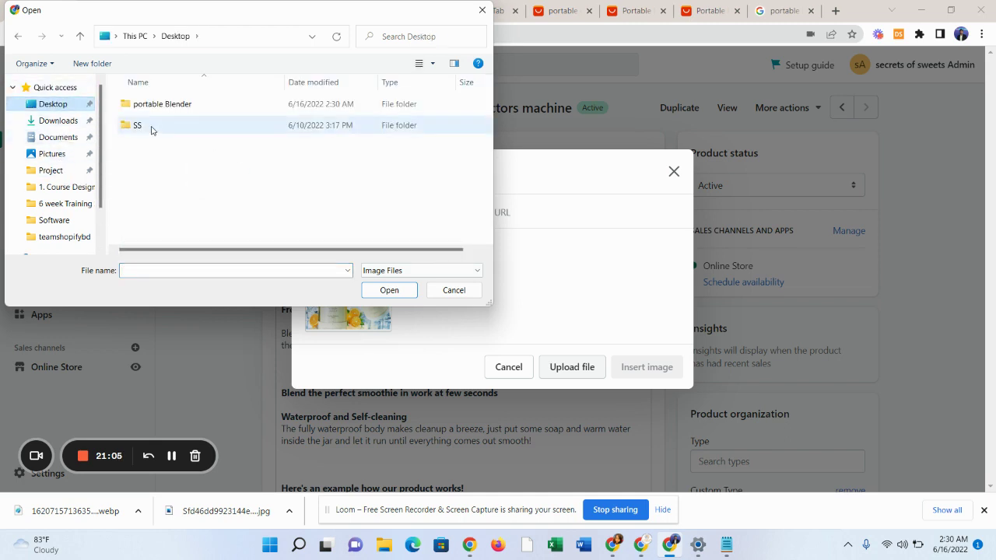
double_click(144, 100)
Rename the downloaded blender photo in the "portable Blender" folder as 01.
left_click(151, 117)
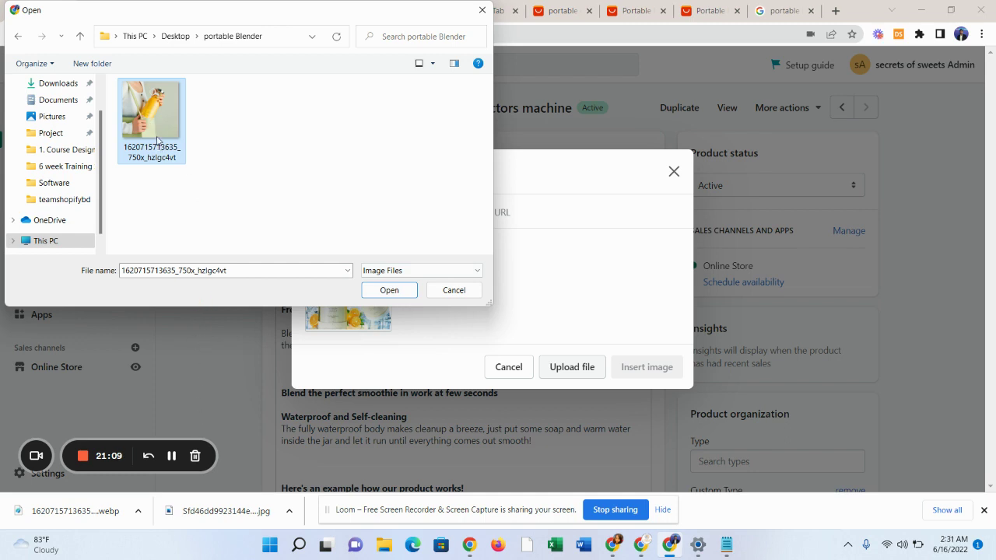
right_click(155, 132)
left_click(210, 417)
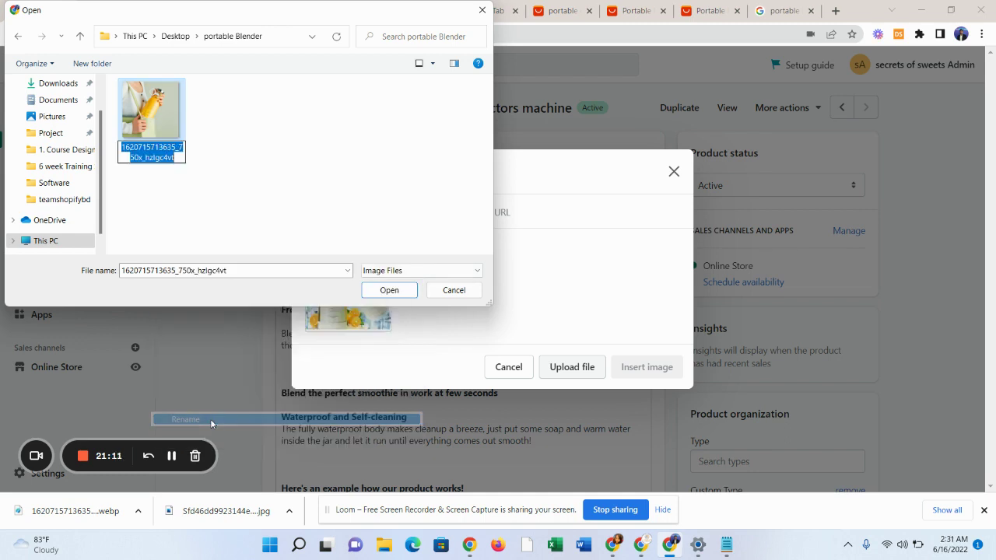
type("01")
key("Return")
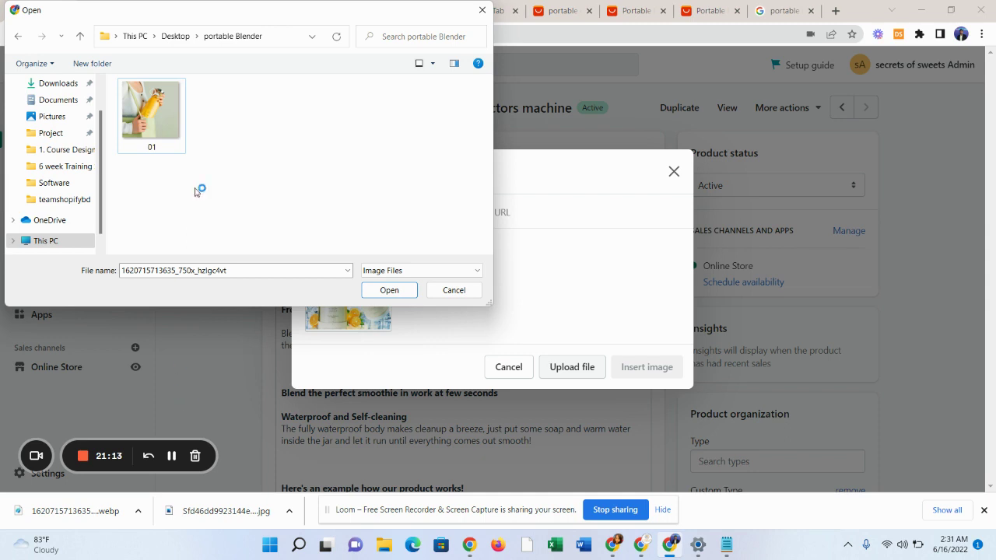
Upload photo 01 and insert it into the description at the Product image (480px) size.
left_click(151, 118)
left_click(389, 290)
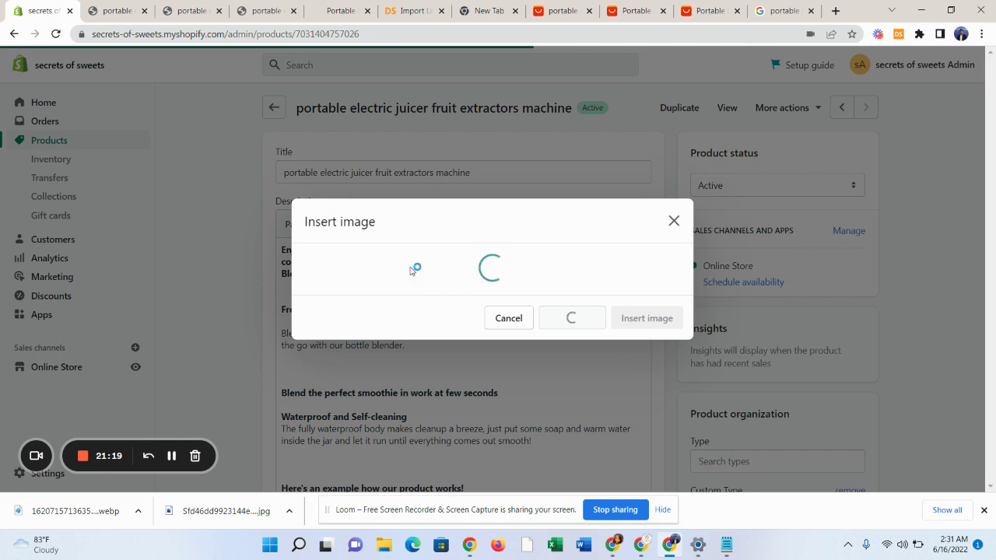
left_click(380, 278)
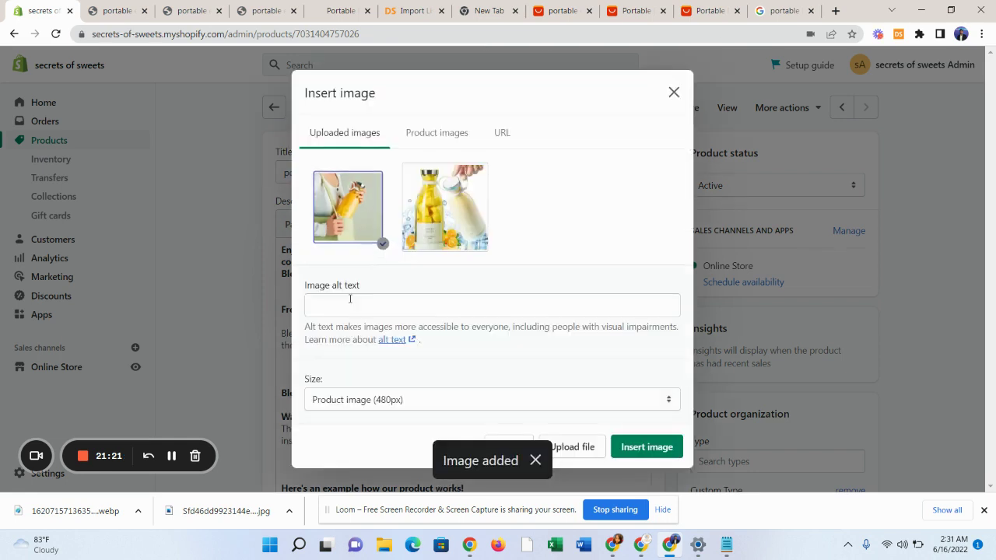
left_click(648, 448)
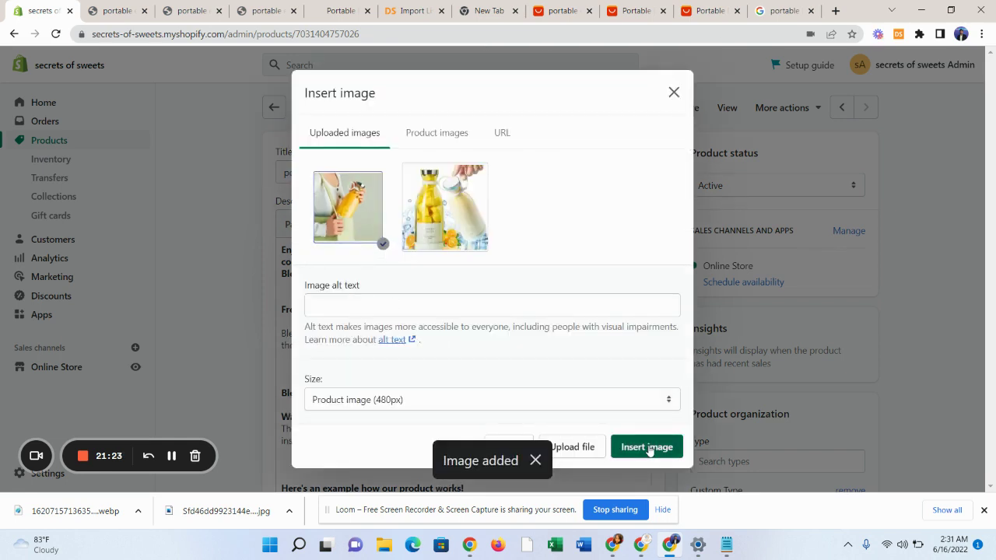
Shrink the inserted blender photo proportionally to about 70 percent of its width.
scroll(390, 395, "down", 5)
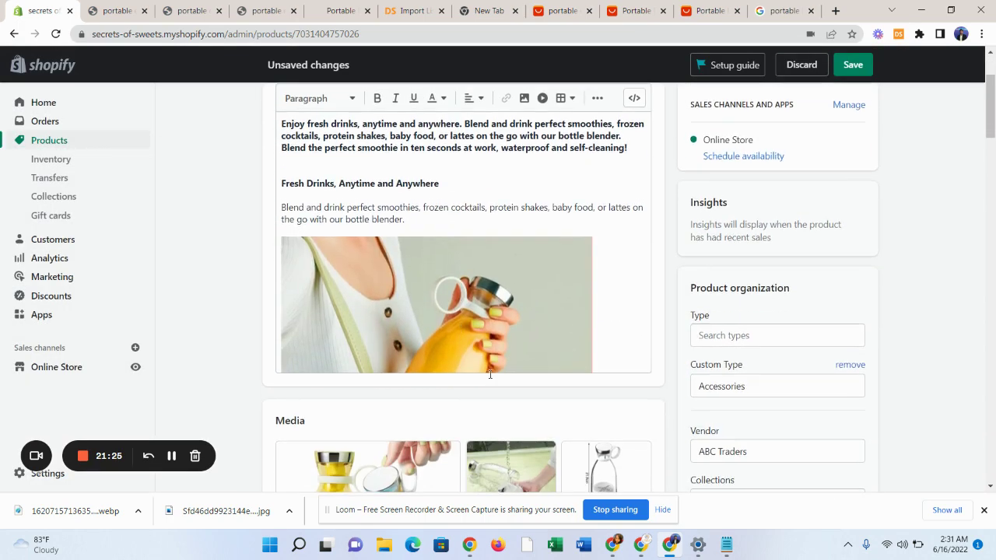
left_click(592, 194)
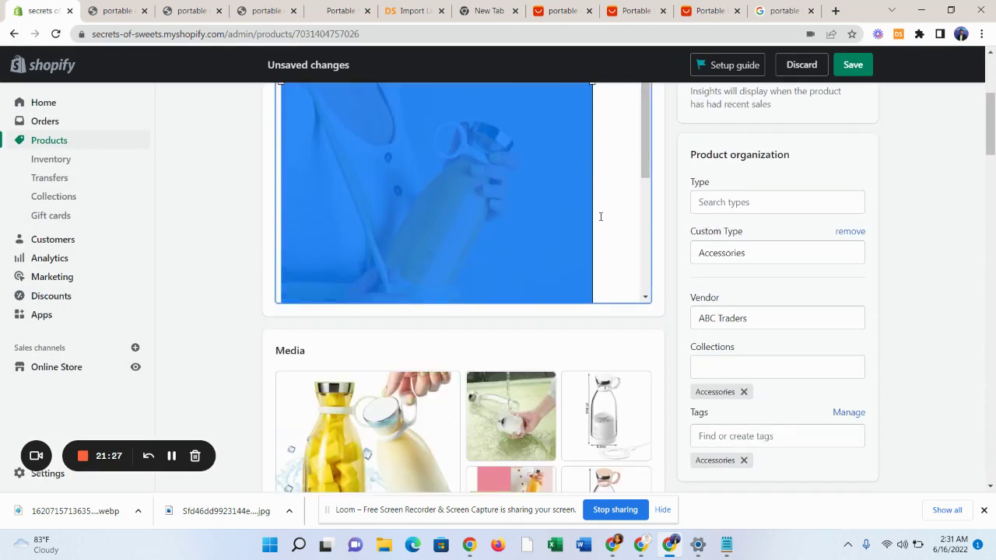
scroll(596, 241, "down", 1)
scroll(576, 205, "up", 2)
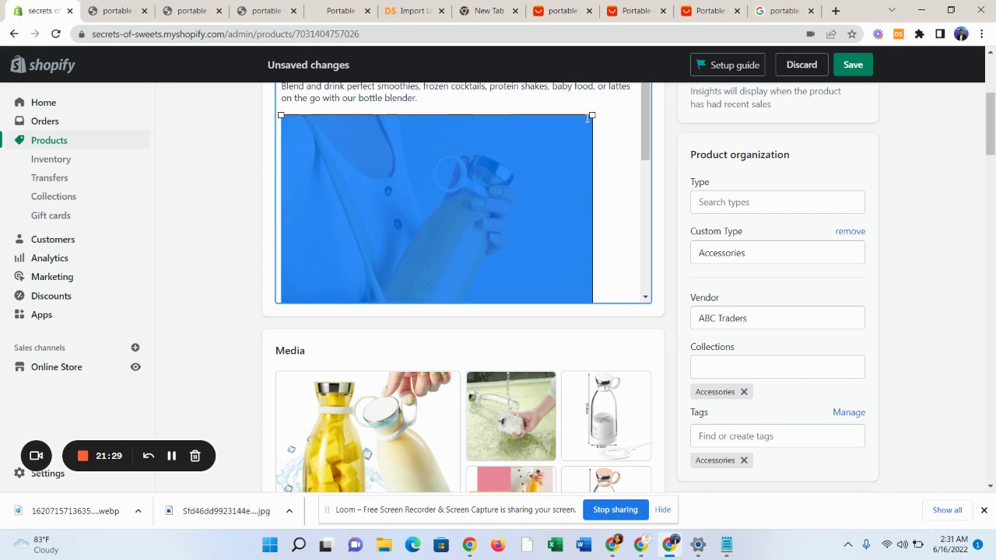
left_click_drag(592, 114, 509, 189)
scroll(509, 203, "up", 5)
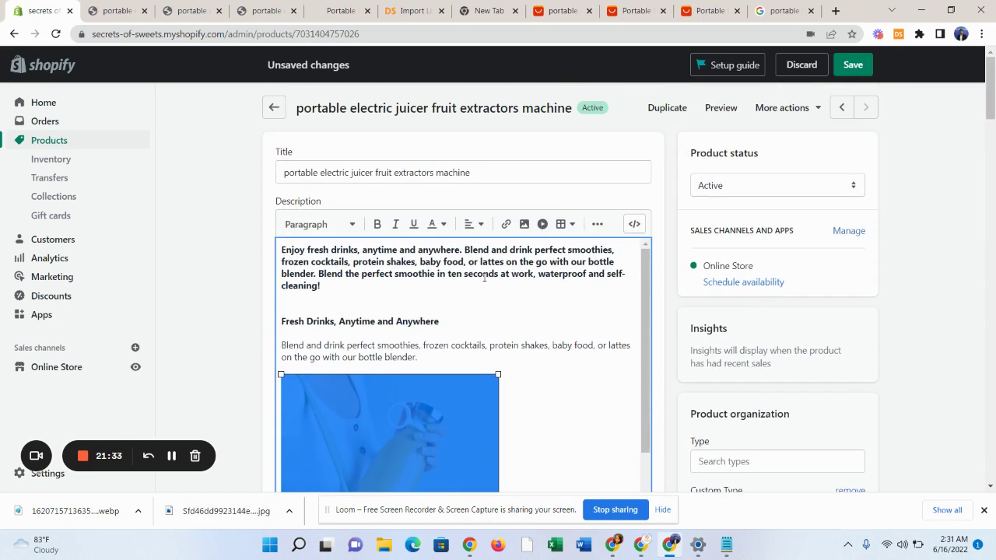
Center the blender photo in the description and add a blank line between it and the paragraph above.
left_click(482, 227)
left_click(475, 267)
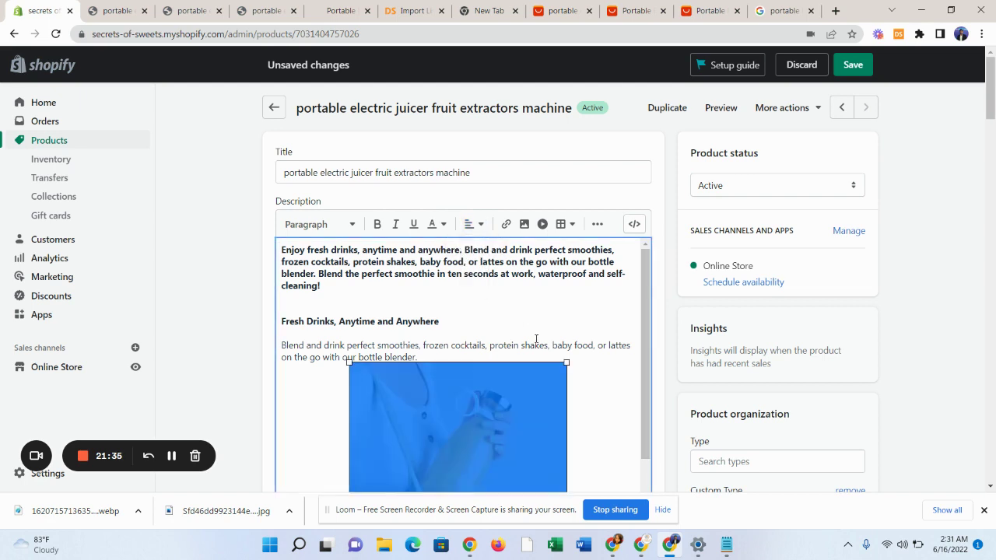
left_click(590, 369)
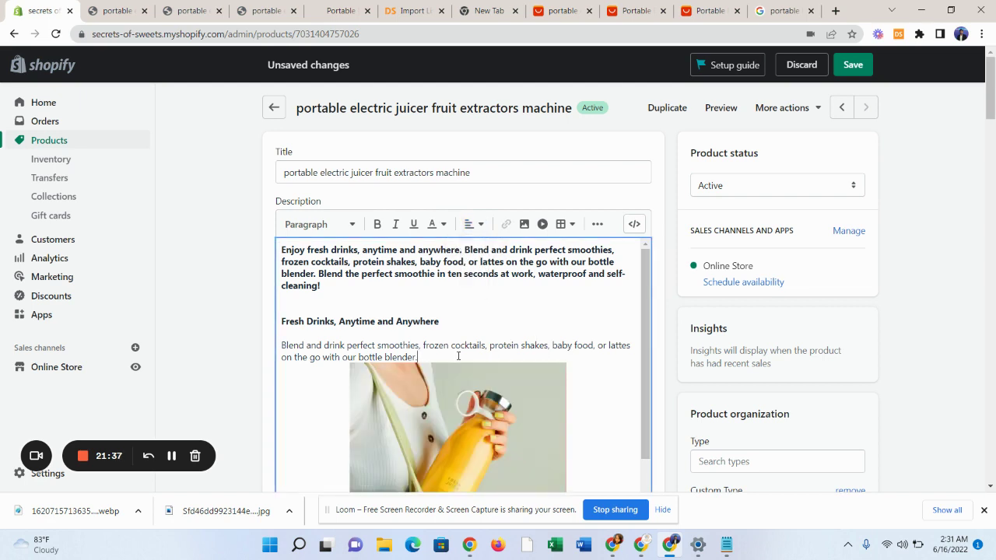
key("Return")
scroll(429, 355, "down", 3)
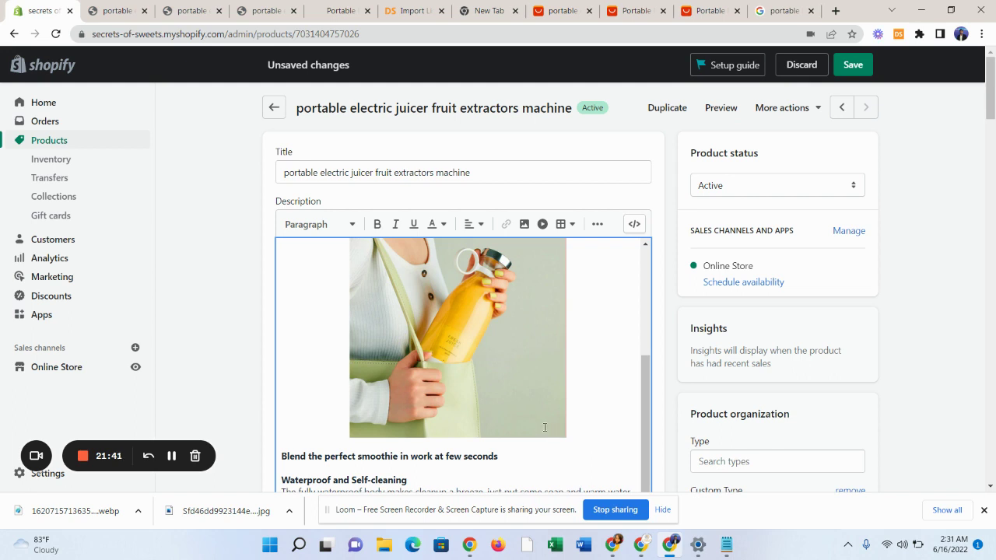
Preview the product in the store to check the photo's placement in the description, and return to the product editor.
left_click(721, 117)
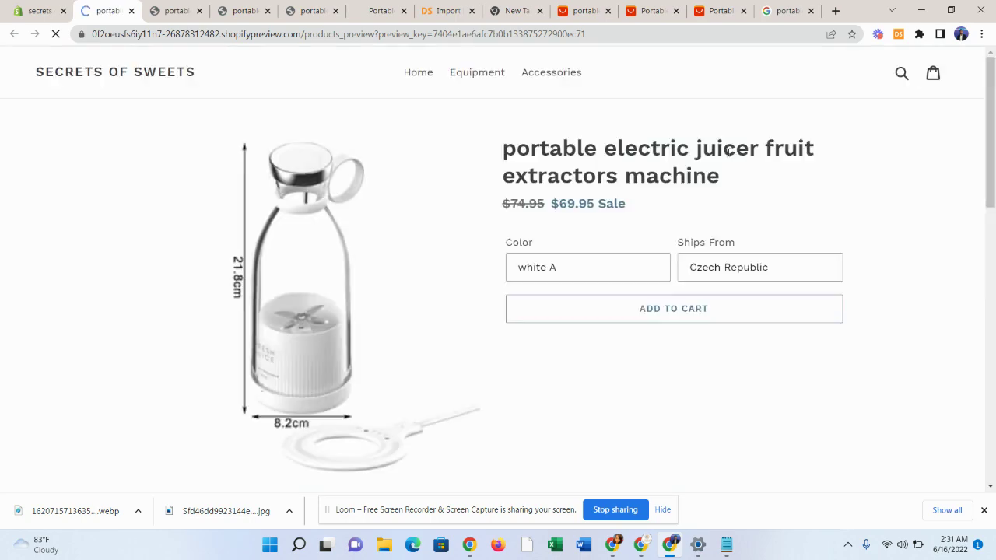
scroll(558, 341, "down", 4)
scroll(559, 340, "down", 5)
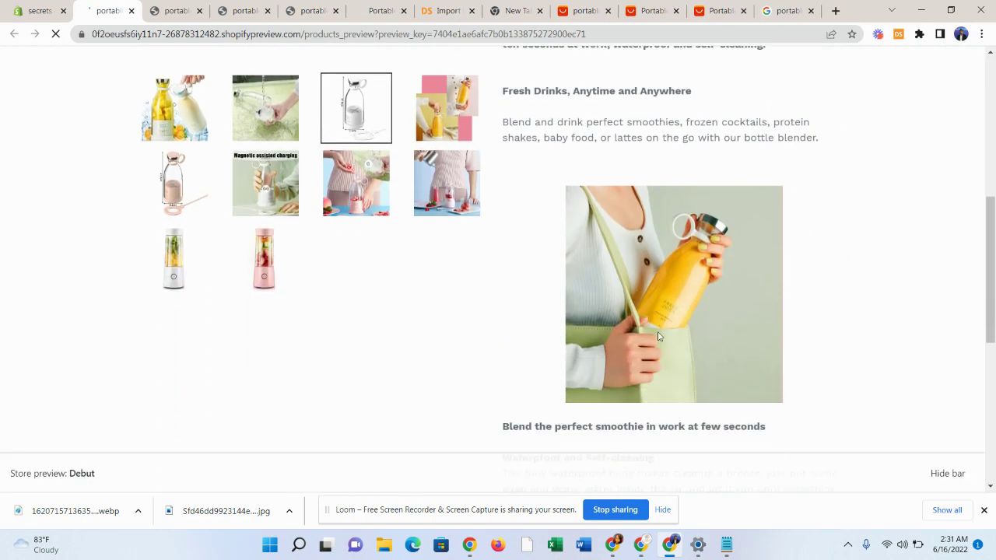
scroll(656, 347, "up", 6)
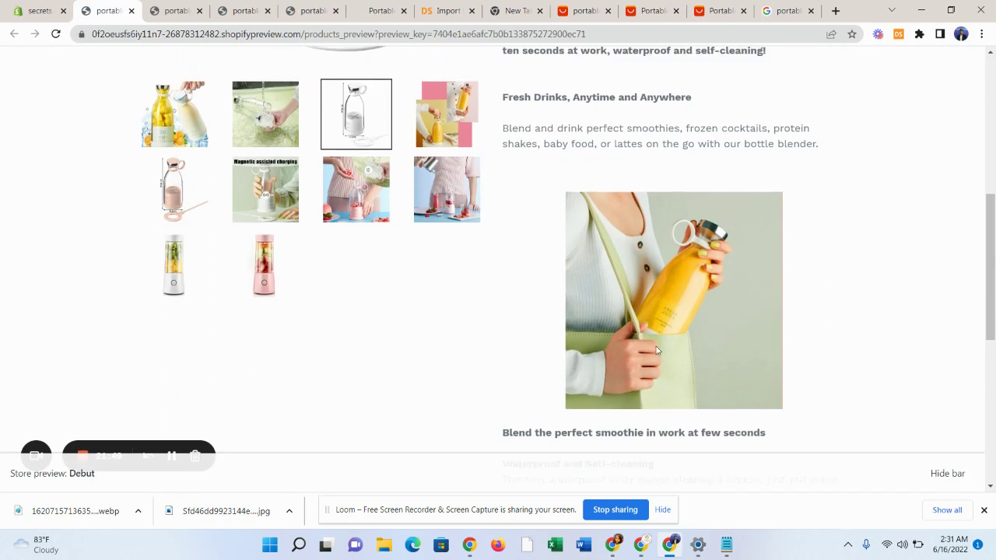
left_click(39, 10)
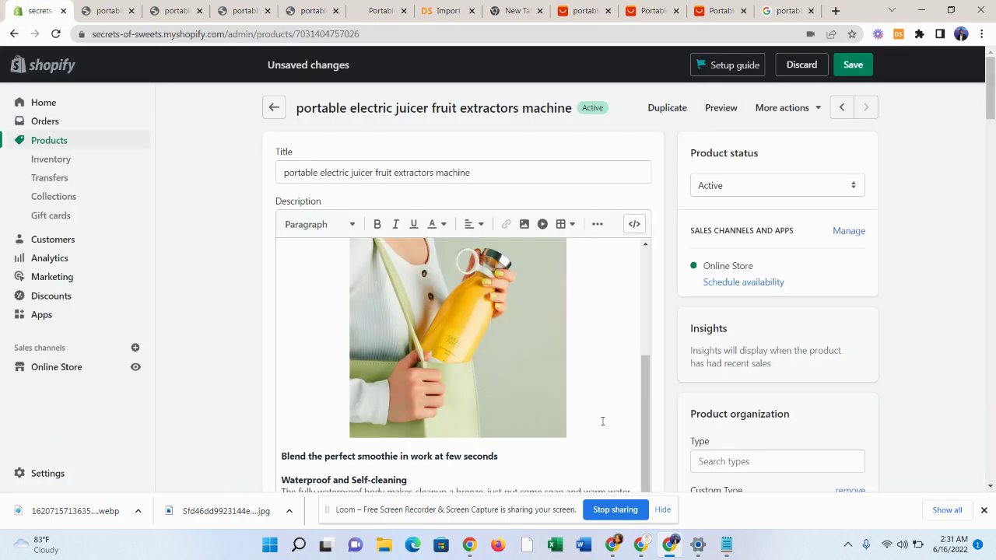
Add two blank lines between the bold introduction and the "Fresh Drinks, Anytime and Anywhere" heading.
scroll(446, 349, "up", 4)
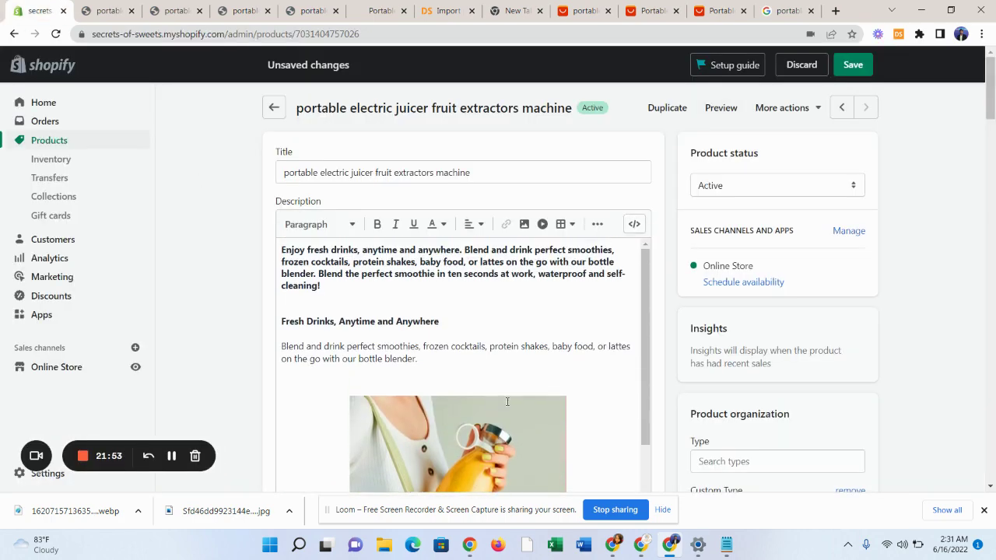
left_click(323, 303)
key("Return")
key("Return")
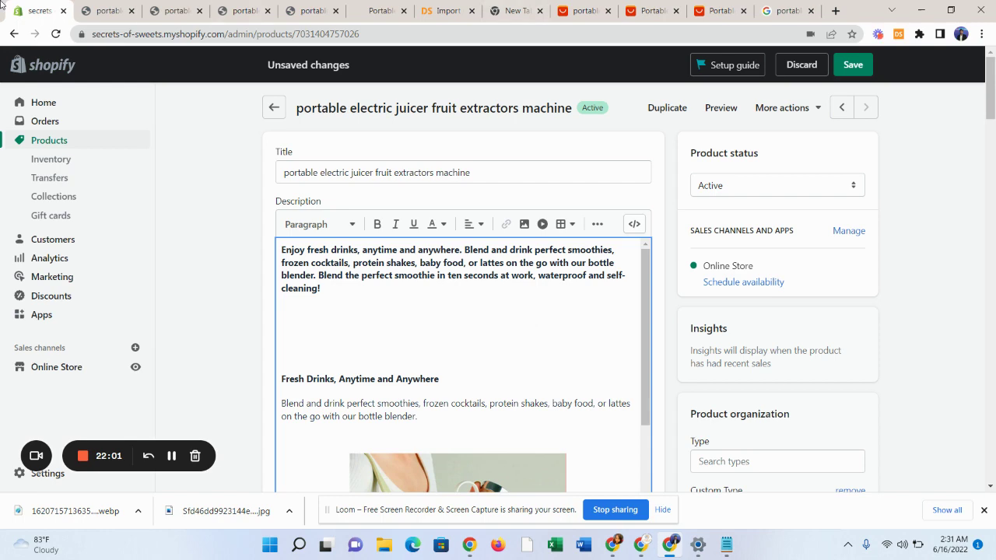
Close the two newest store preview tabs and the Google image results tab.
left_click(117, 11)
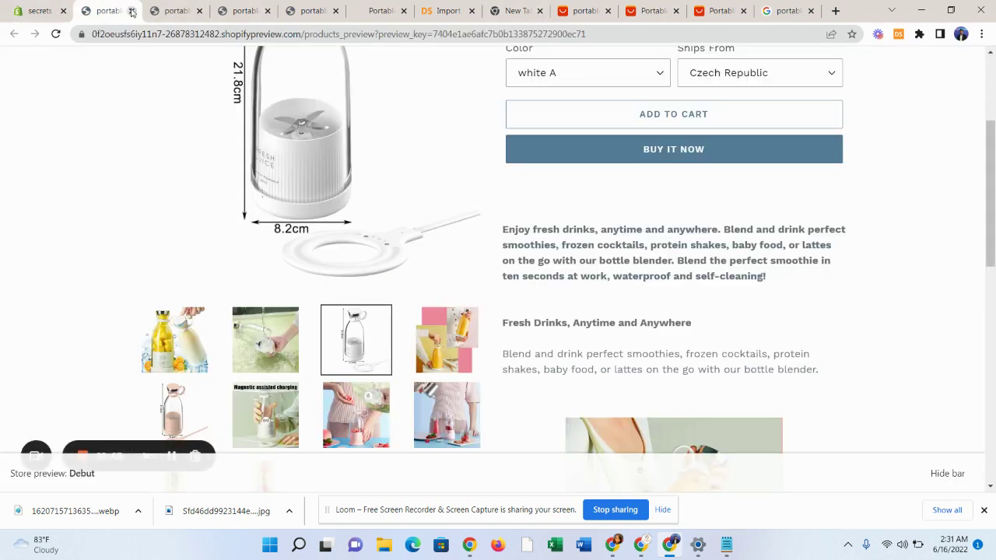
left_click(130, 11)
left_click(130, 11)
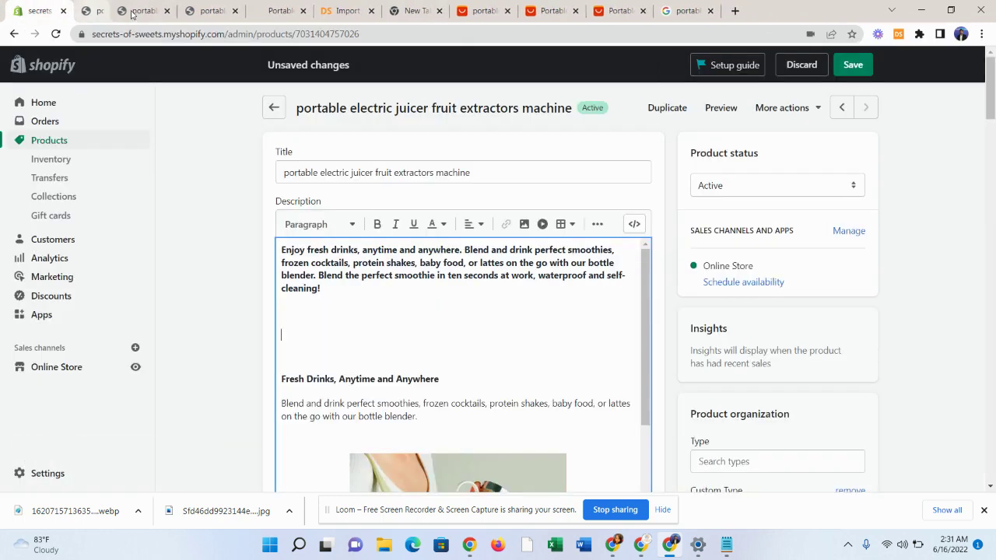
left_click(115, 9)
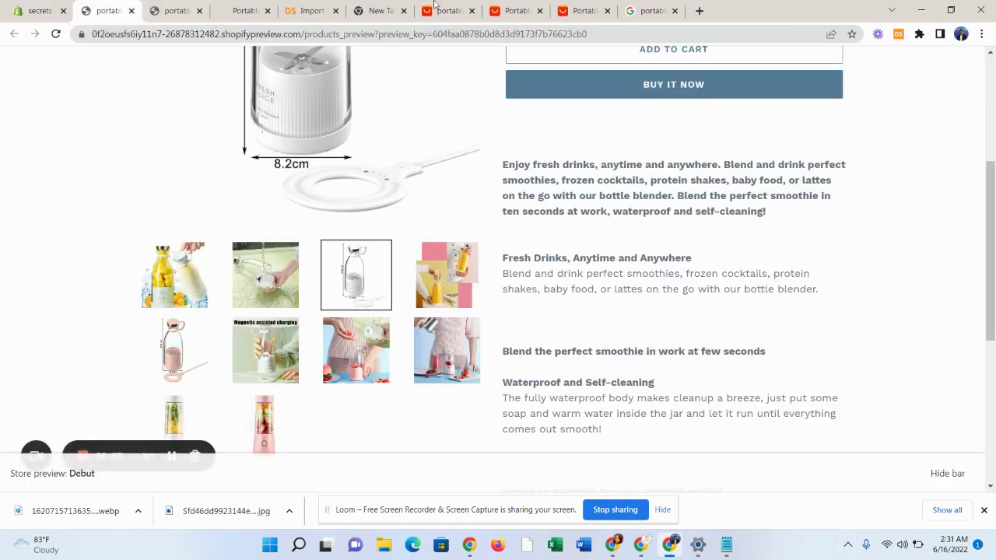
left_click(597, 11)
left_click(651, 11)
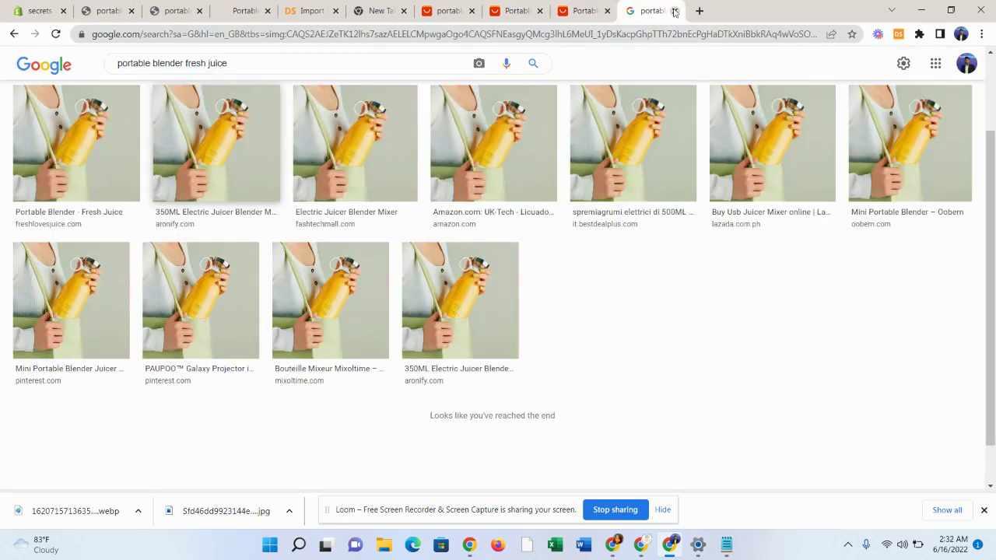
left_click(675, 11)
key("ctrl+w")
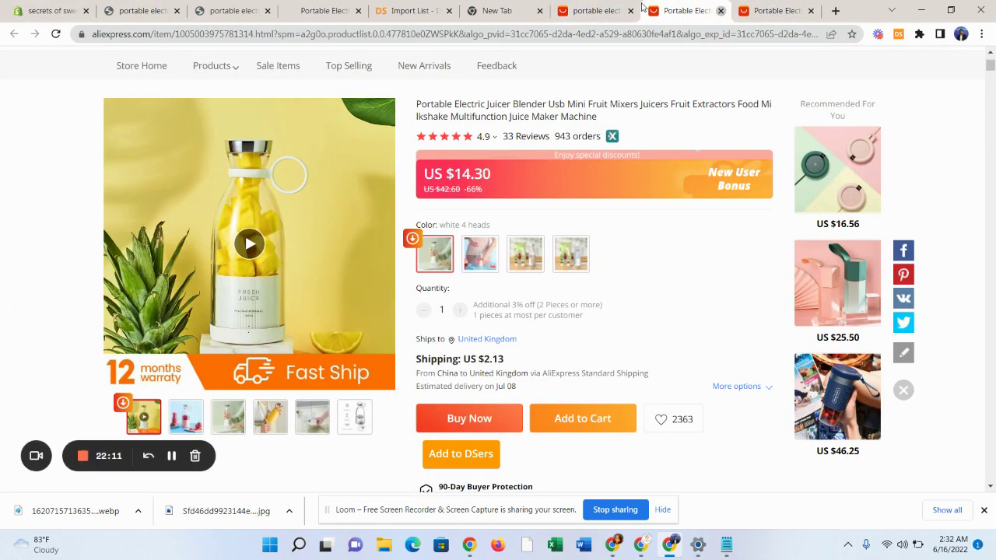
Close the surplus AliExpress and store product tabs, keeping the Shopify editor, DSers import list, New Tab page and source AliExpress listing.
left_click(605, 10)
left_click(630, 11)
left_click(498, 10)
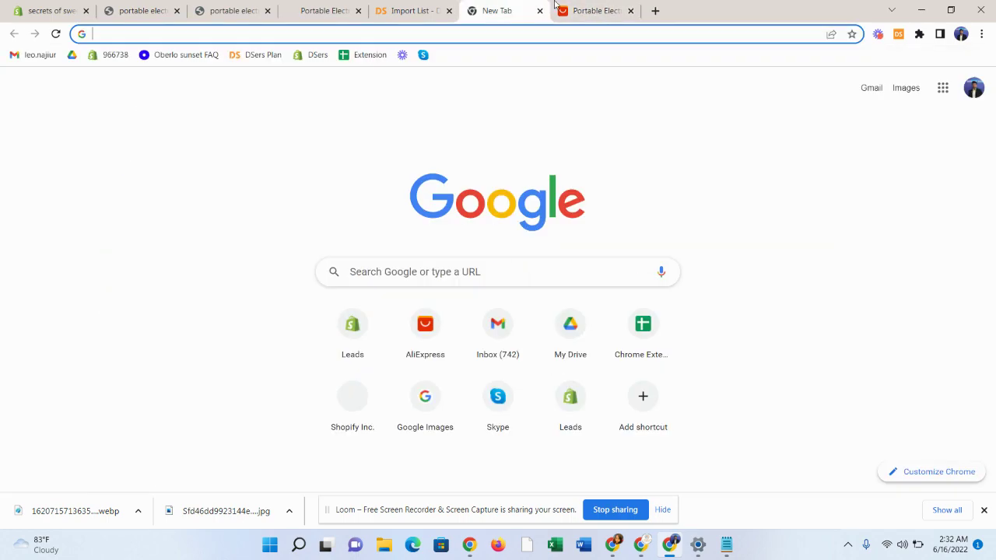
left_click(413, 11)
left_click(329, 10)
left_click(233, 10)
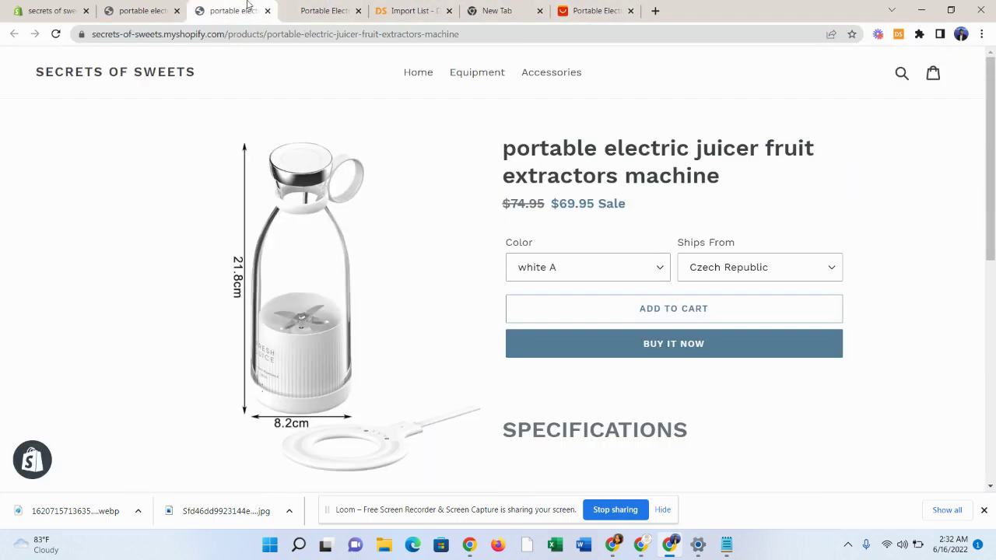
left_click(268, 10)
left_click(268, 10)
left_click(163, 11)
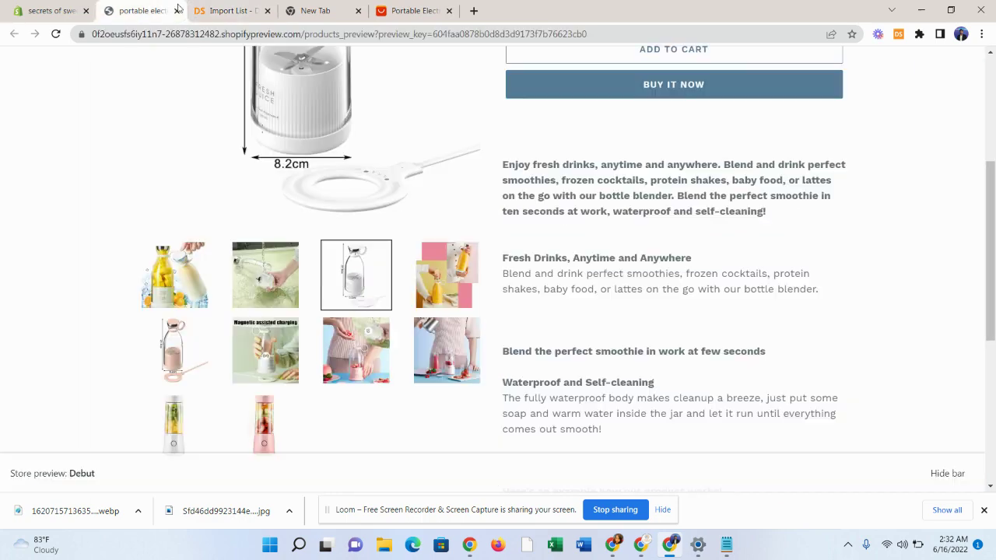
left_click(177, 11)
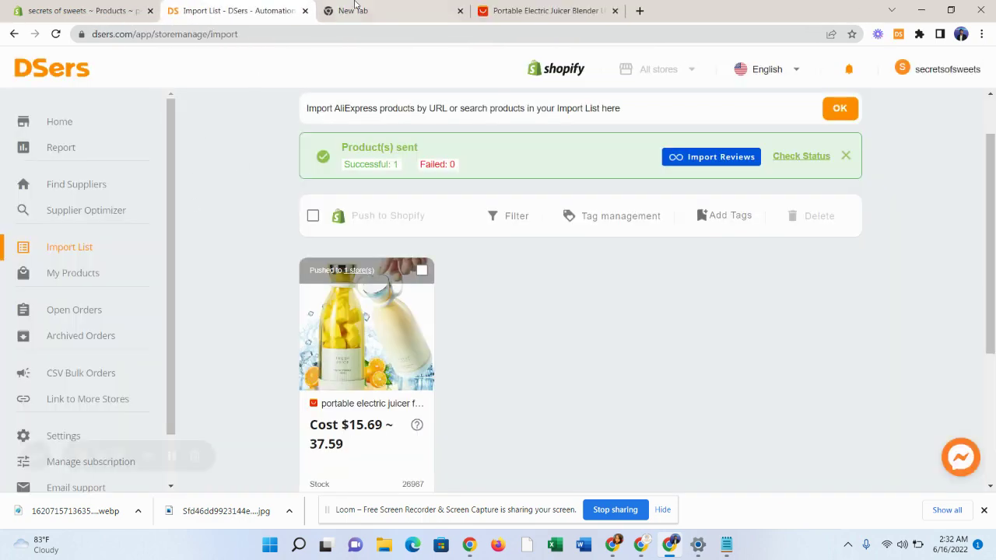
Open the cc pooch supplies Store juicer listing on AliExpress and play its product video.
left_click(542, 10)
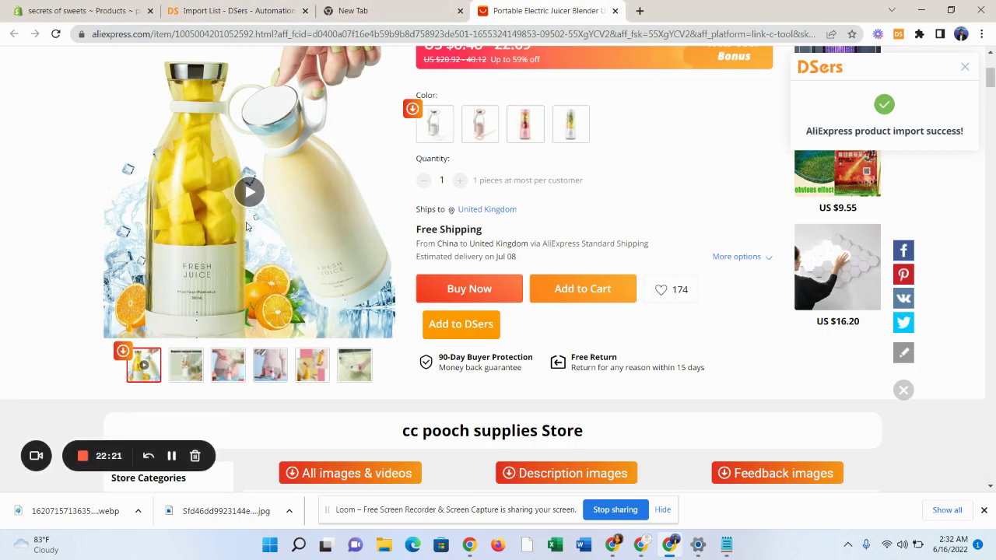
scroll(510, 334, "up", 1)
scroll(511, 340, "up", 2)
scroll(448, 341, "down", 2)
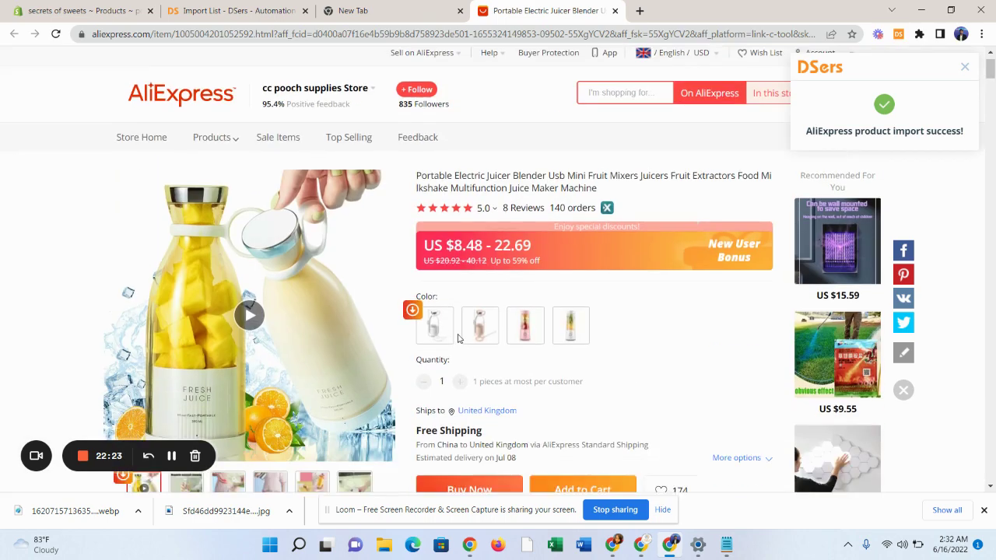
left_click(256, 264)
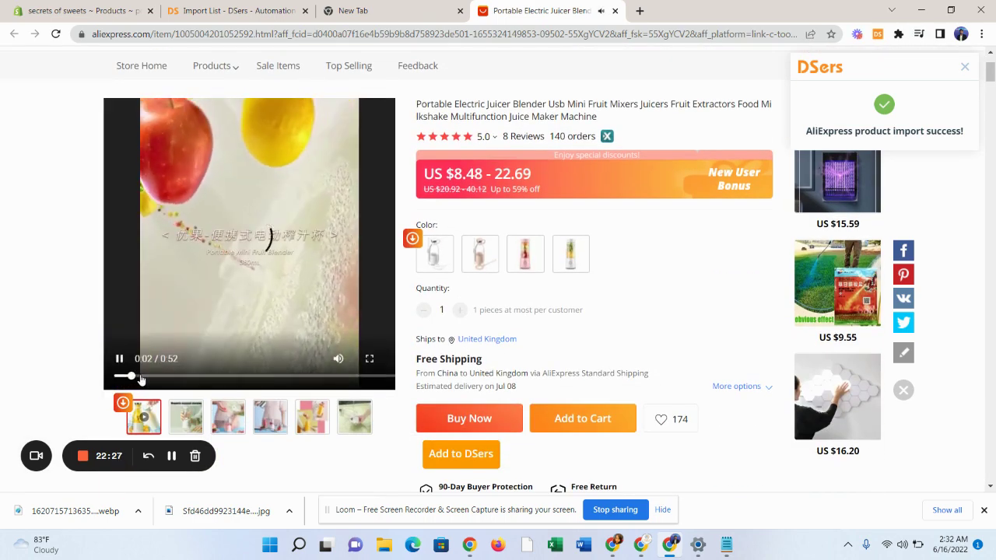
Skip ahead to about 0:09 in the AliExpress listing's juicer video and pause it.
left_click_drag(143, 379, 172, 379)
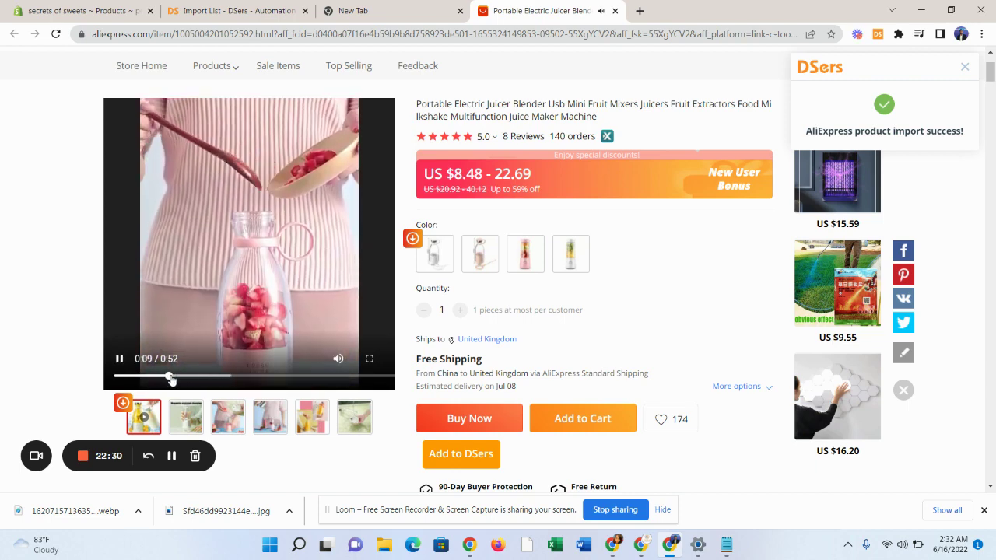
left_click(120, 360)
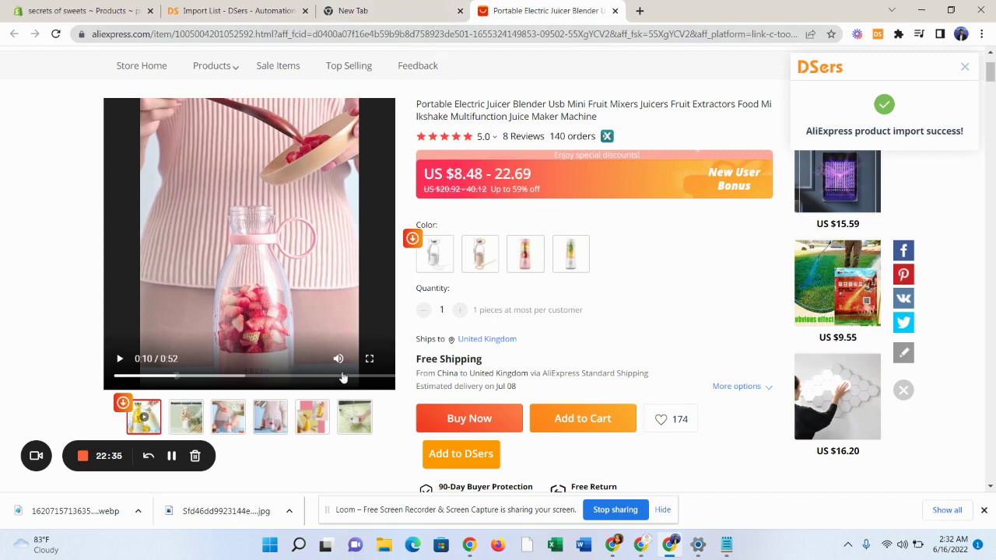
scroll(74, 327, "up", 1)
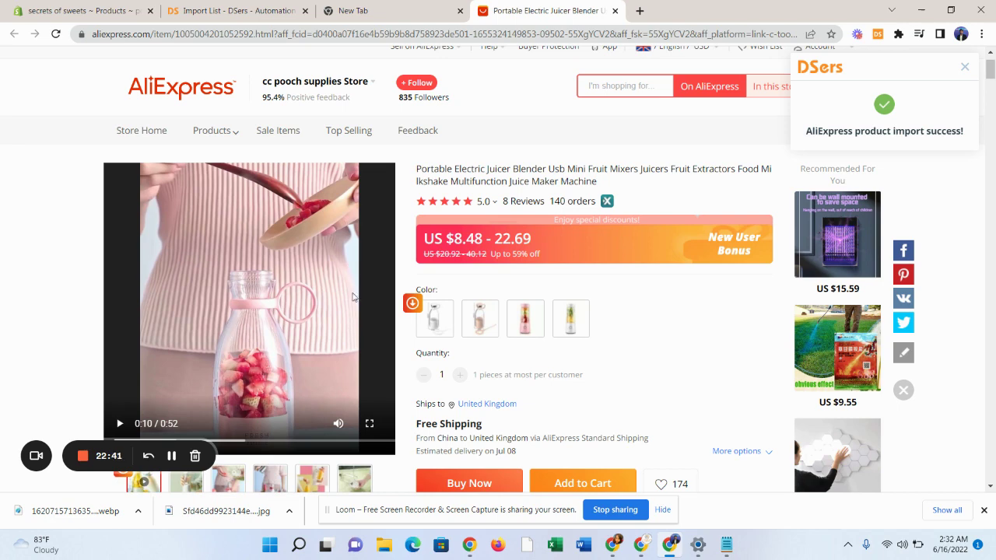
Inspect the listing's page code and drill down through product-main, img-view-wrap and image-viewer to the video-container element.
right_click(59, 251)
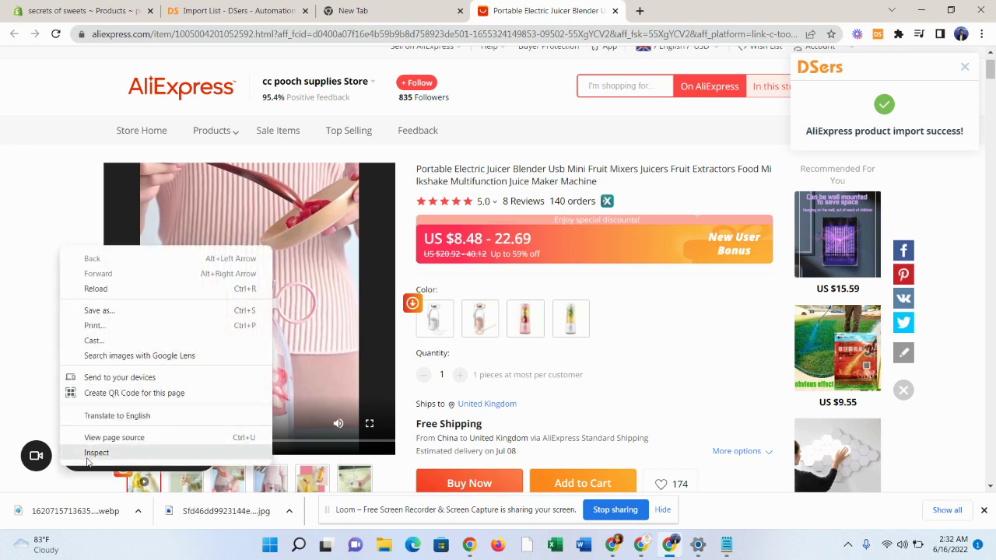
key("Escape")
key("ctrl+shift+i")
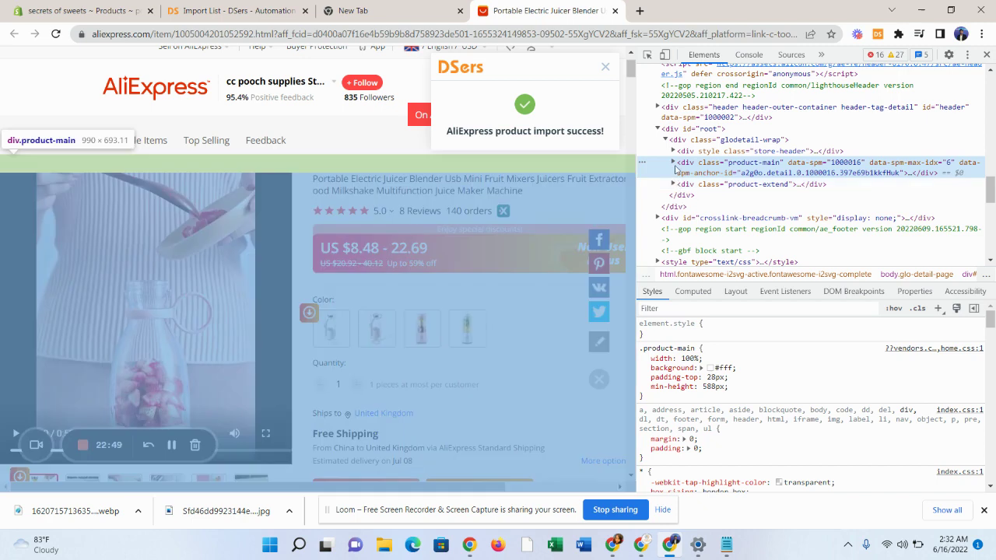
left_click(674, 162)
left_click(682, 185)
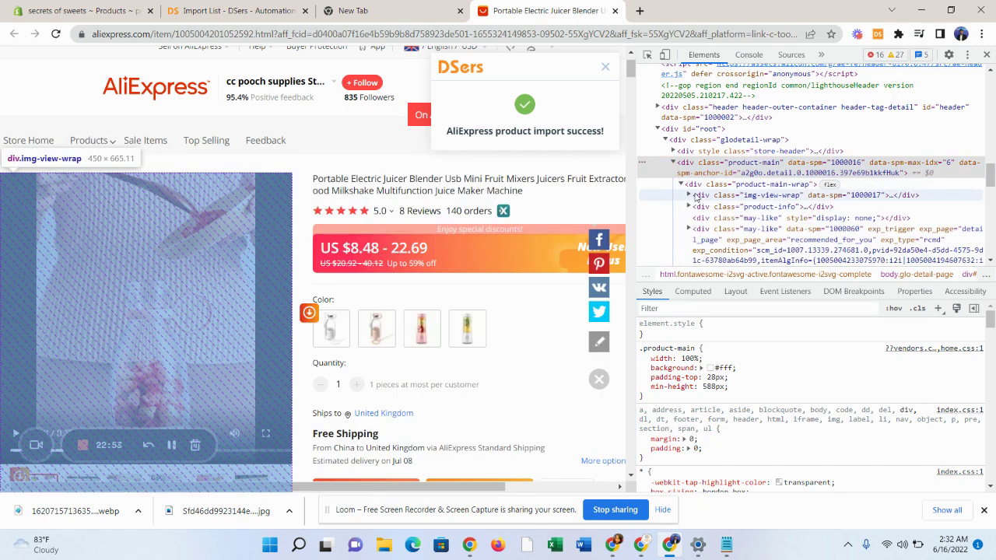
left_click(688, 196)
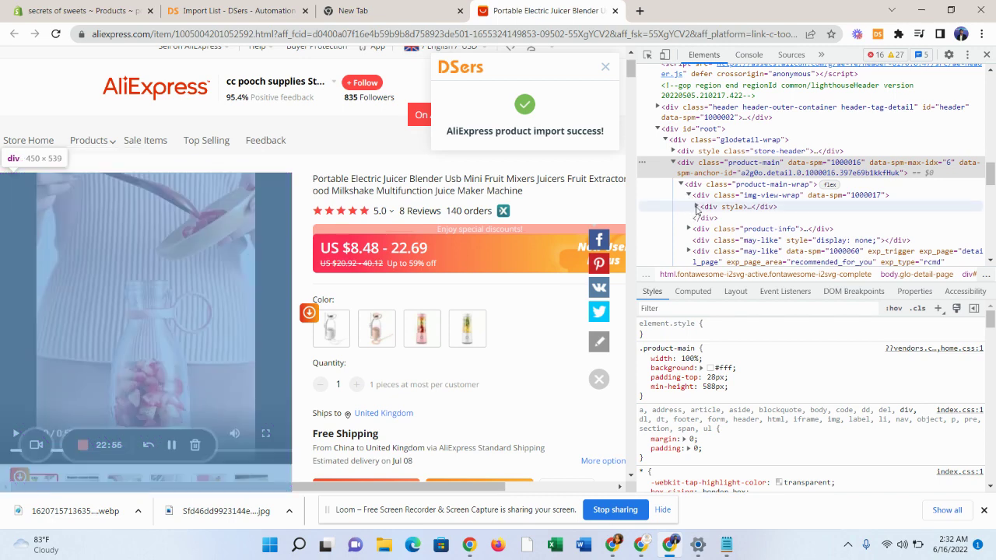
left_click(696, 206)
left_click(704, 219)
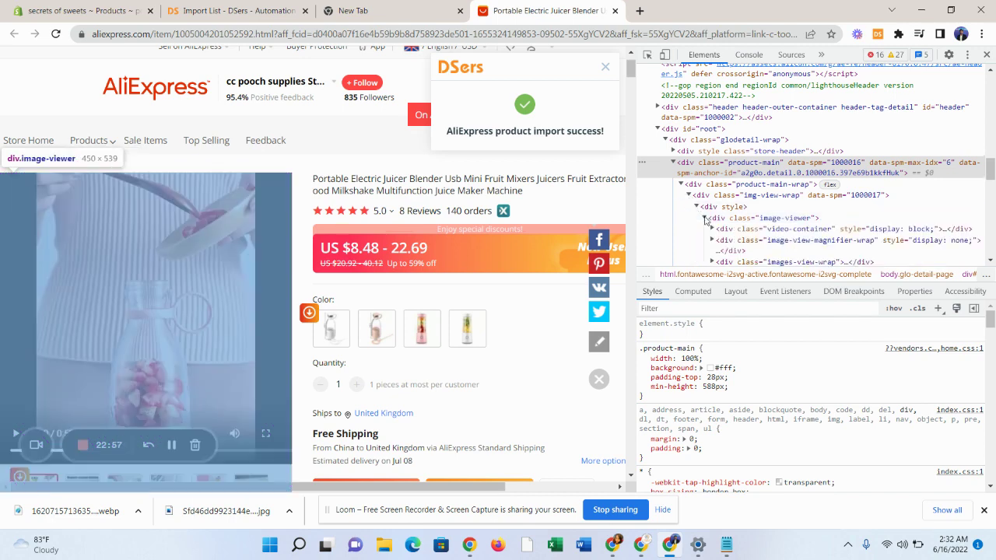
scroll(748, 221, "down", 2)
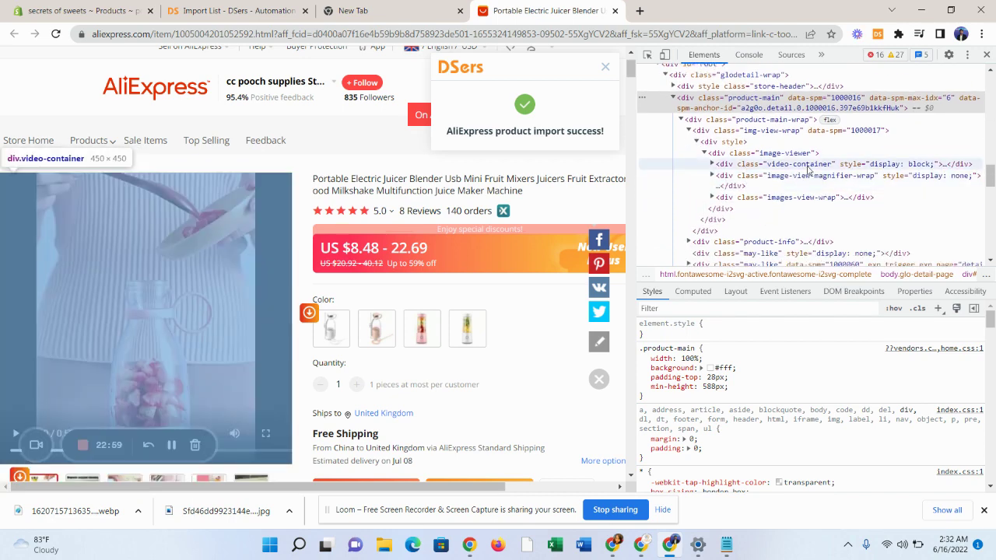
left_click(807, 165)
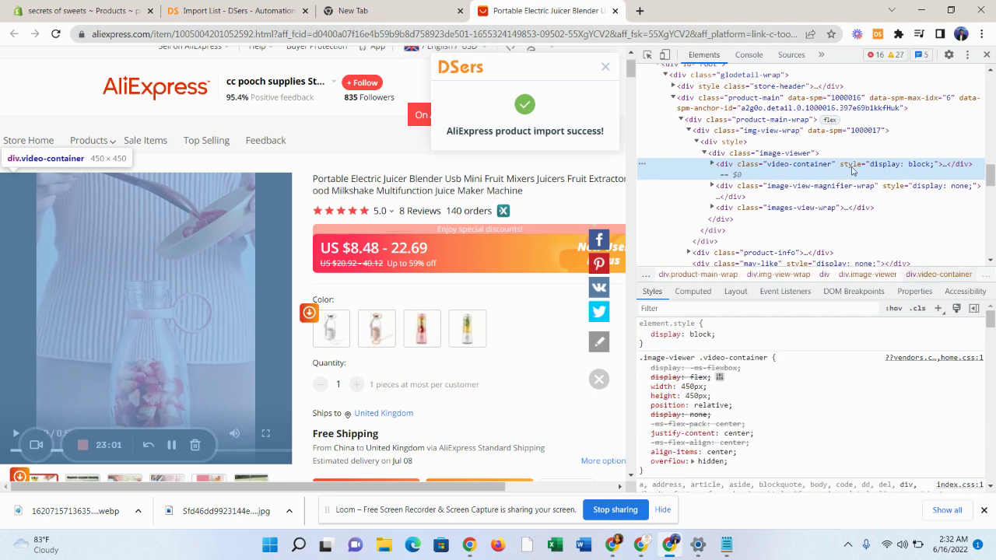
Try the source link of the poster image inside video-container, return to the listing and collapse the element.
left_click(712, 164)
left_click(846, 220)
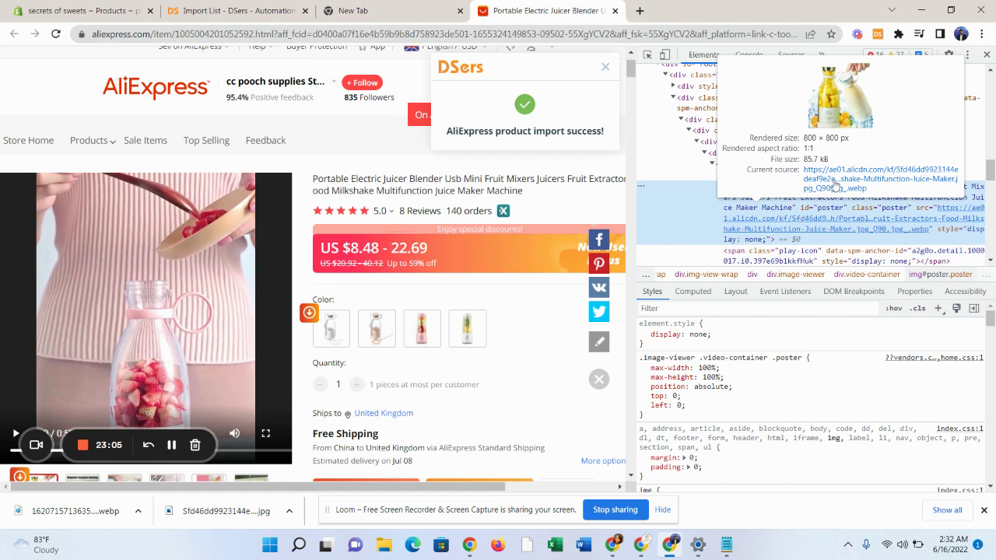
left_click(836, 185)
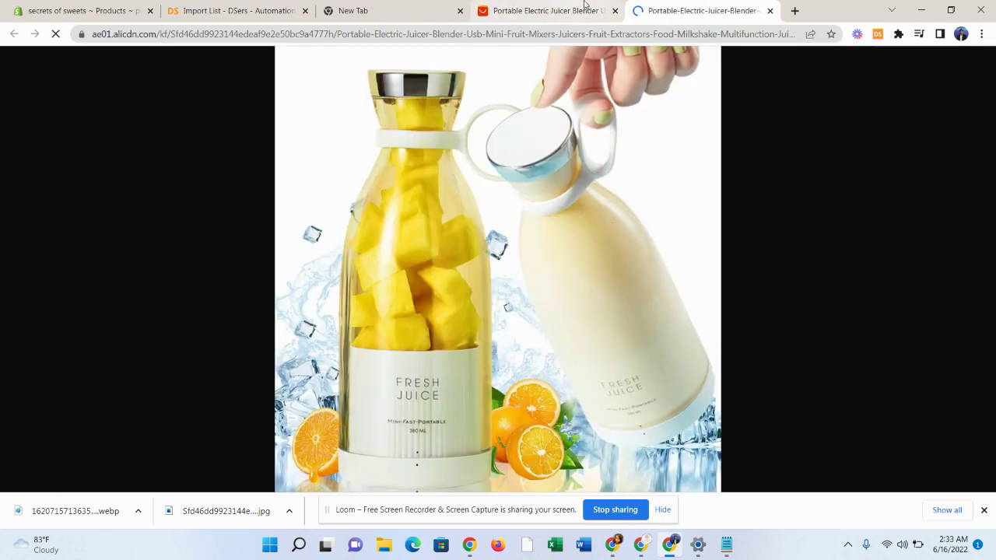
left_click(585, 6)
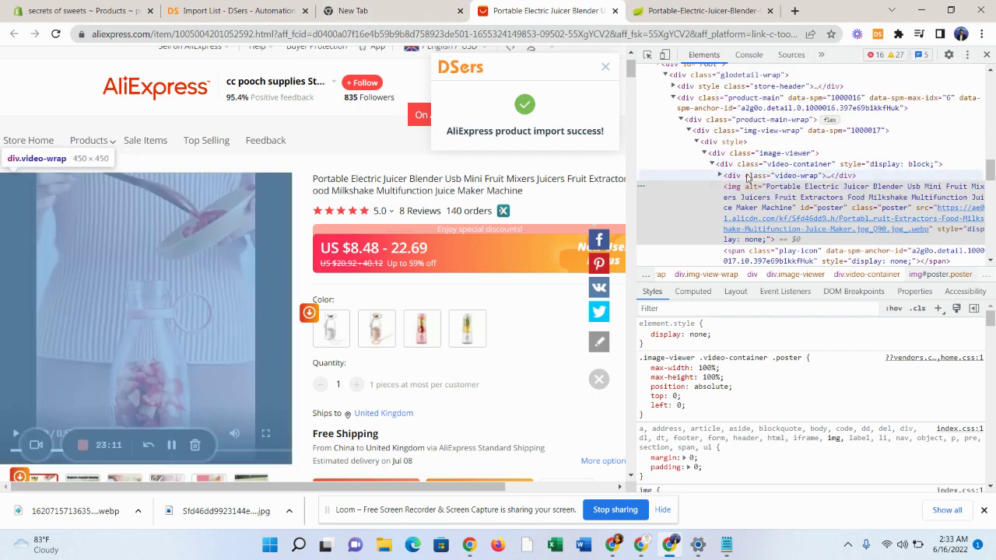
left_click(710, 165)
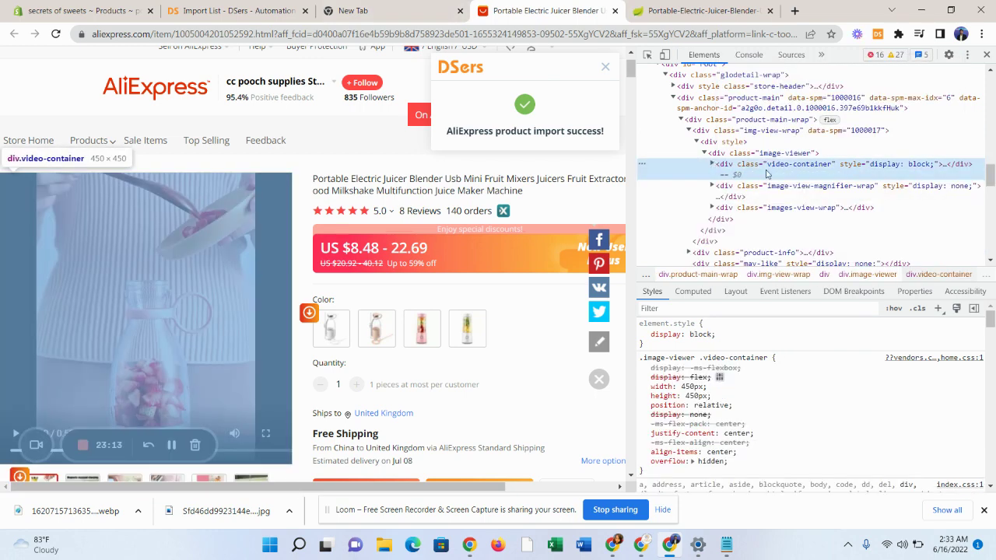
Expand video-container and its video-wrap, and open the item-video element's MP4 source link in its own tab.
left_click(712, 164)
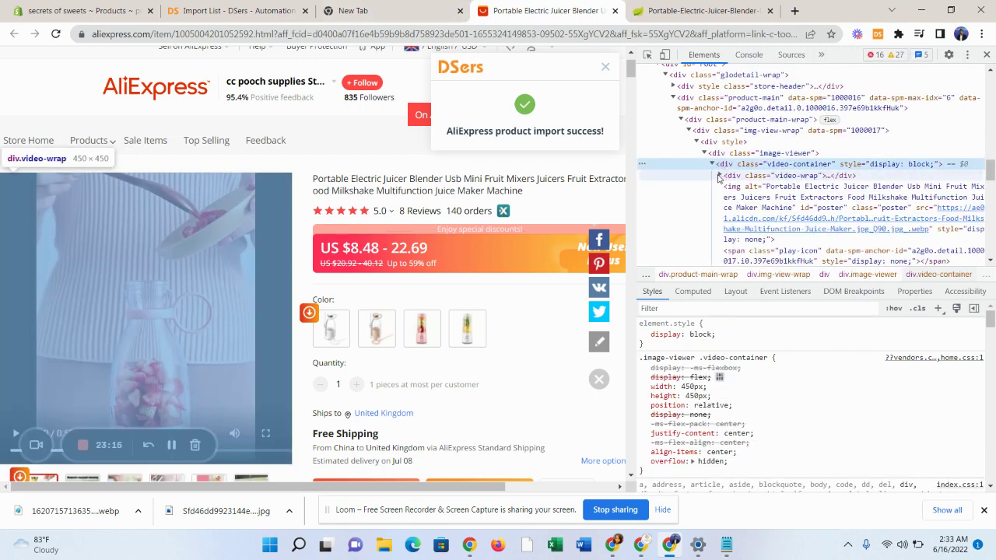
left_click(912, 214)
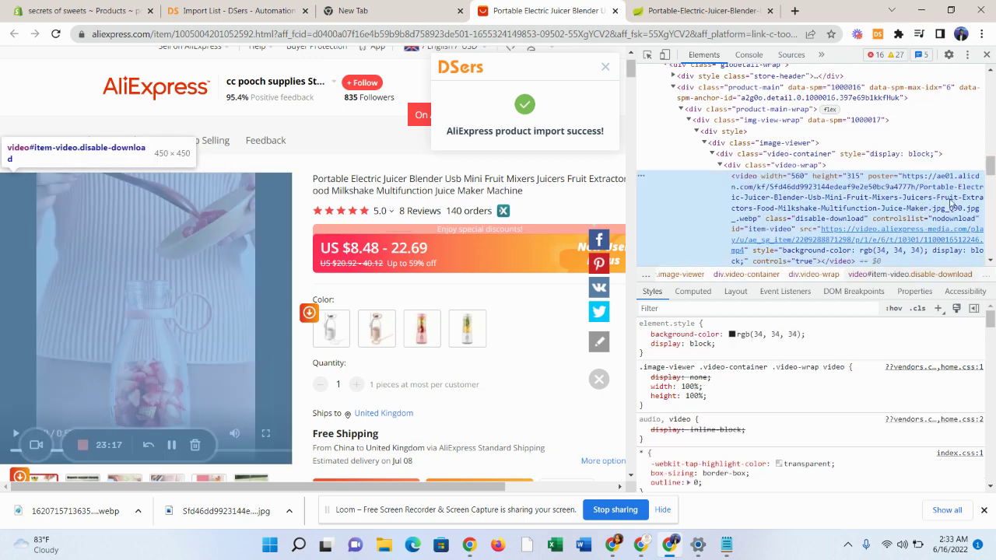
scroll(946, 208, "down", 2)
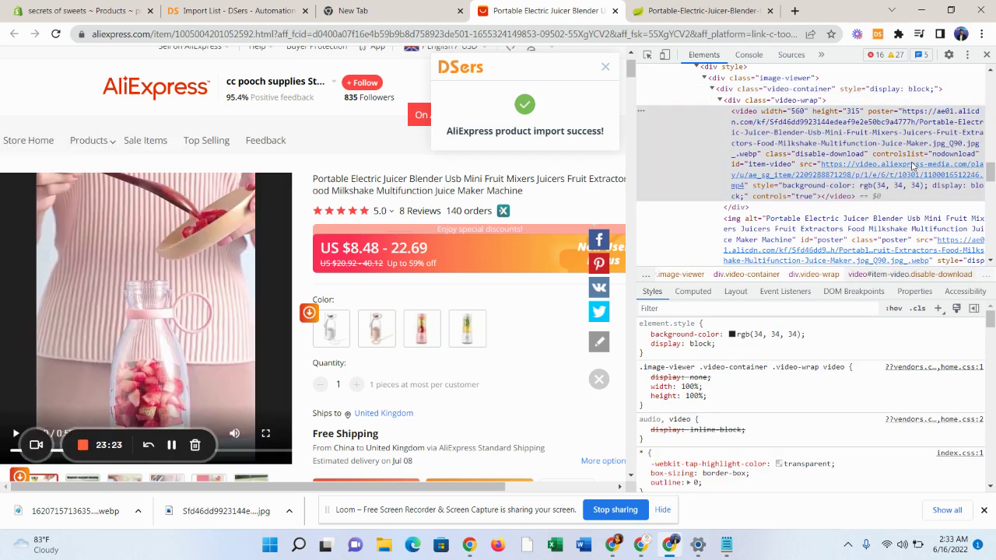
double_click(911, 167)
right_click(888, 176)
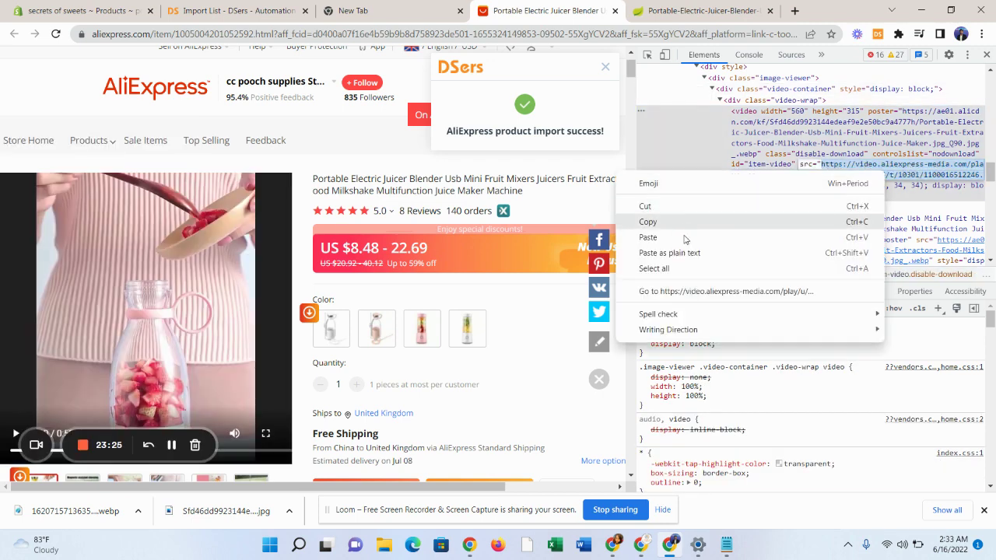
left_click(697, 293)
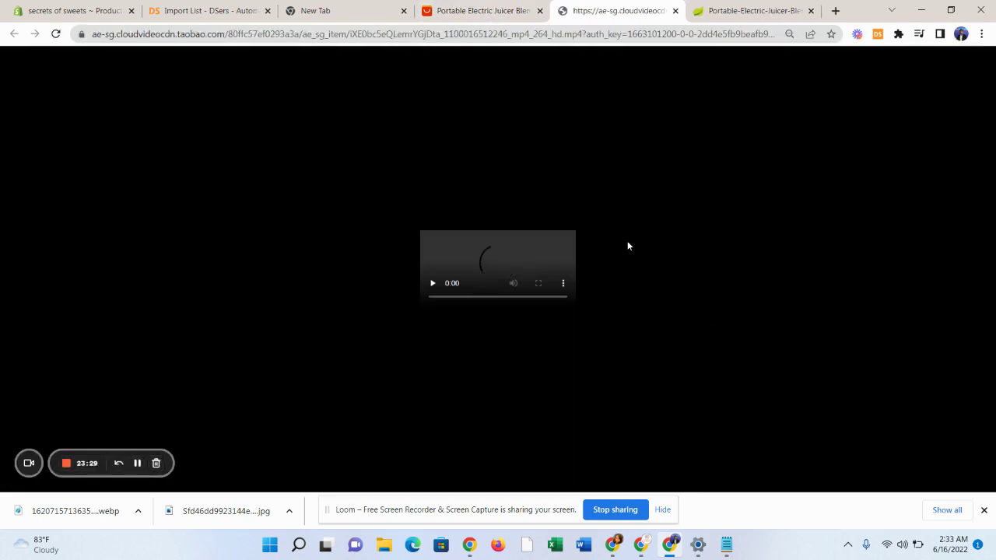
Compare the video opened in its own tab with the listing's inspected video, pausing the opened copy.
left_click(459, 10)
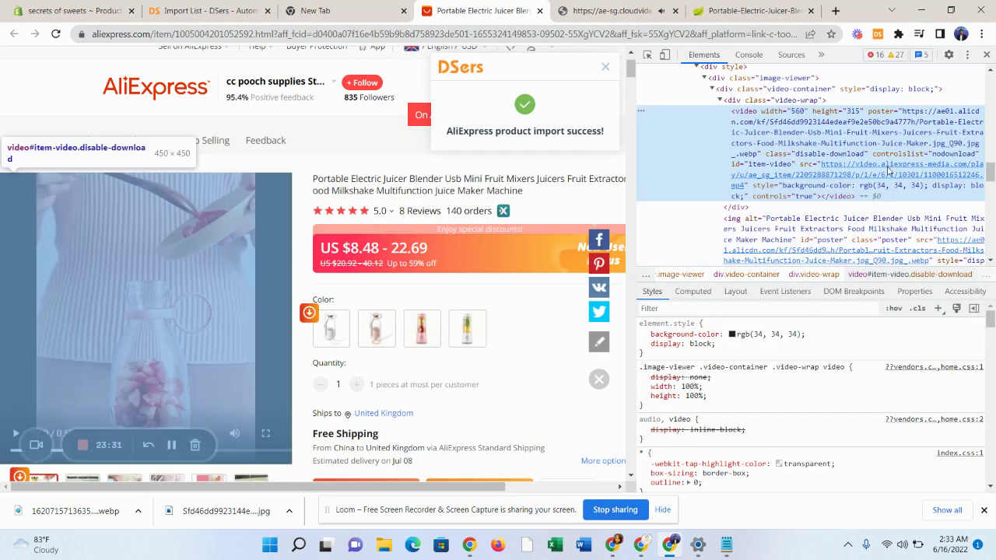
left_click(624, 8)
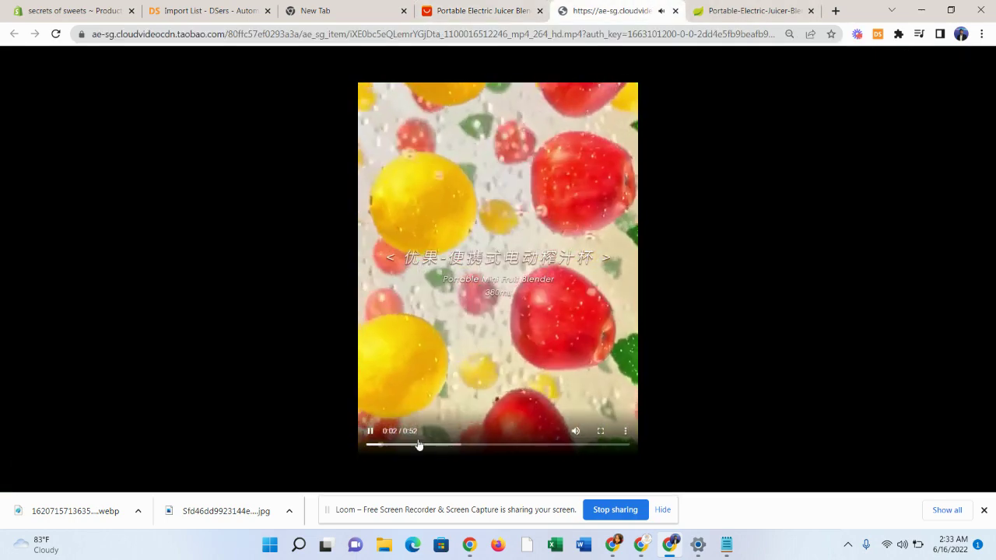
left_click(440, 397)
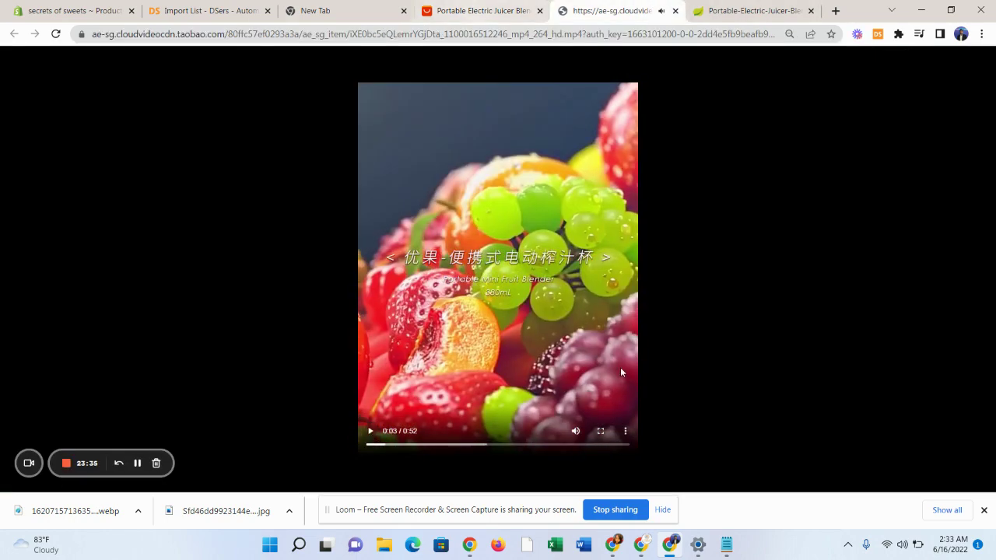
left_click(467, 11)
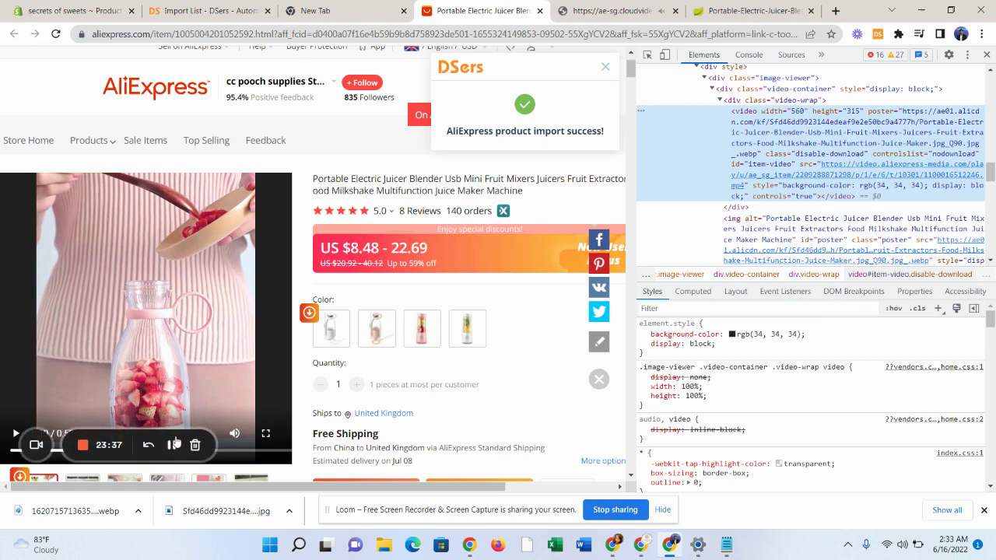
scroll(190, 350, "down", 1)
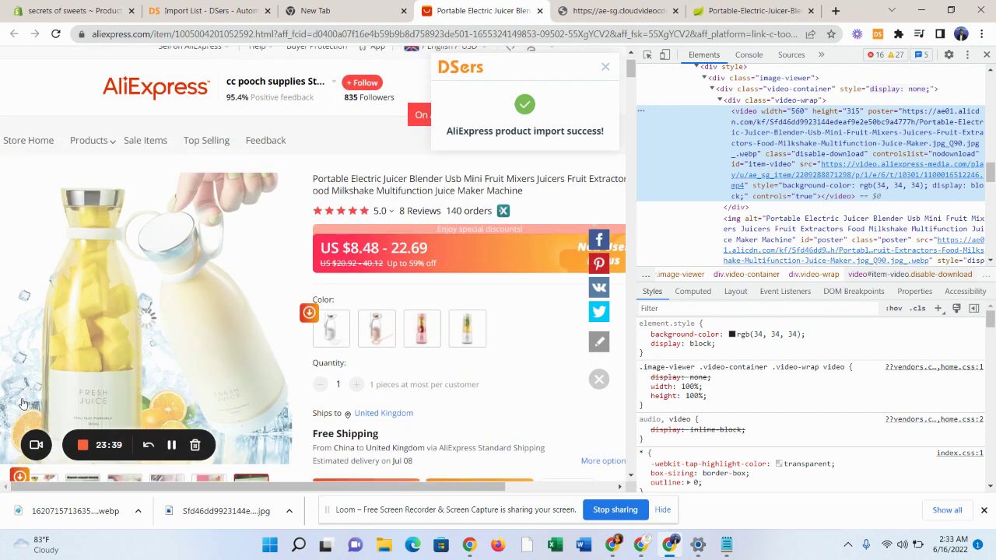
scroll(117, 351, "down", 2)
left_click(35, 370)
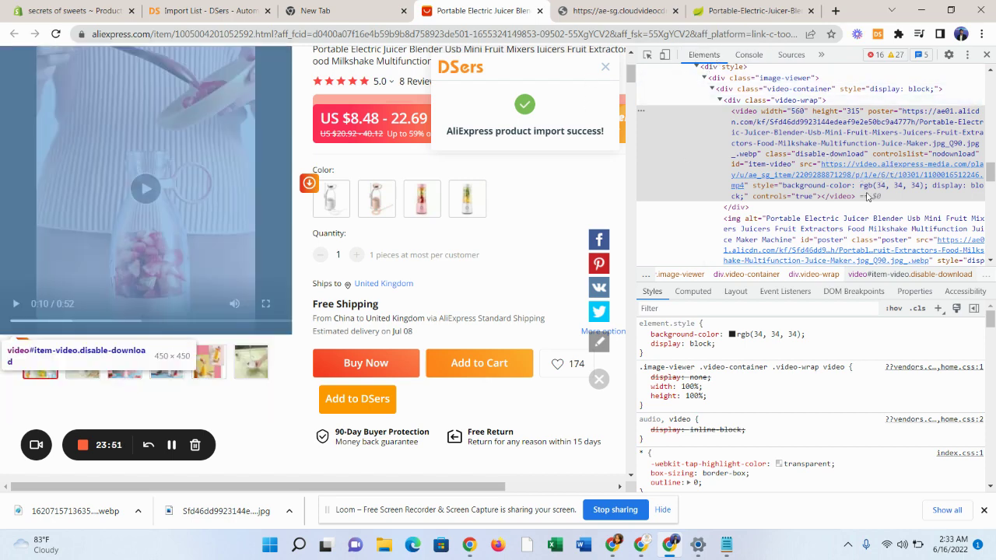
Download the juicer video from its standalone tab.
left_click(589, 5)
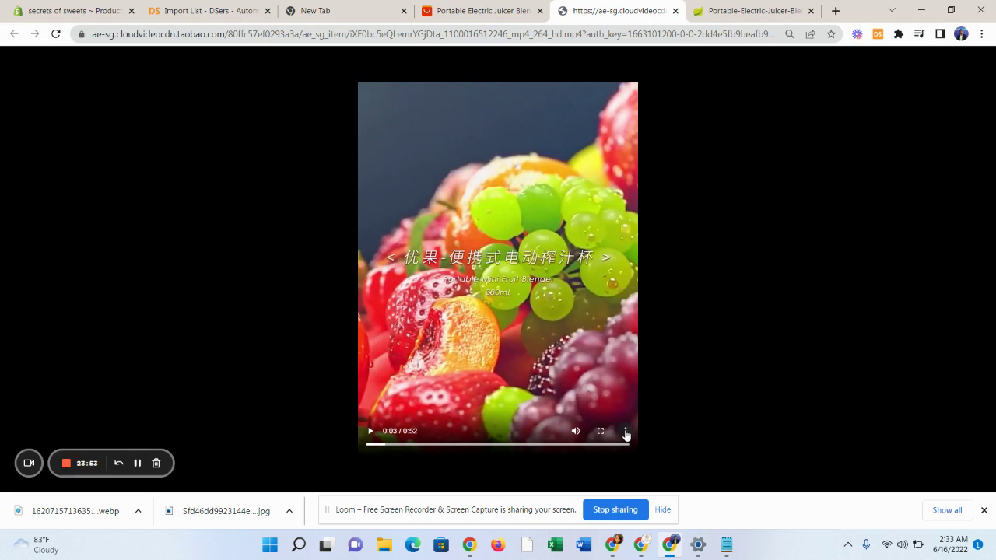
left_click(626, 432)
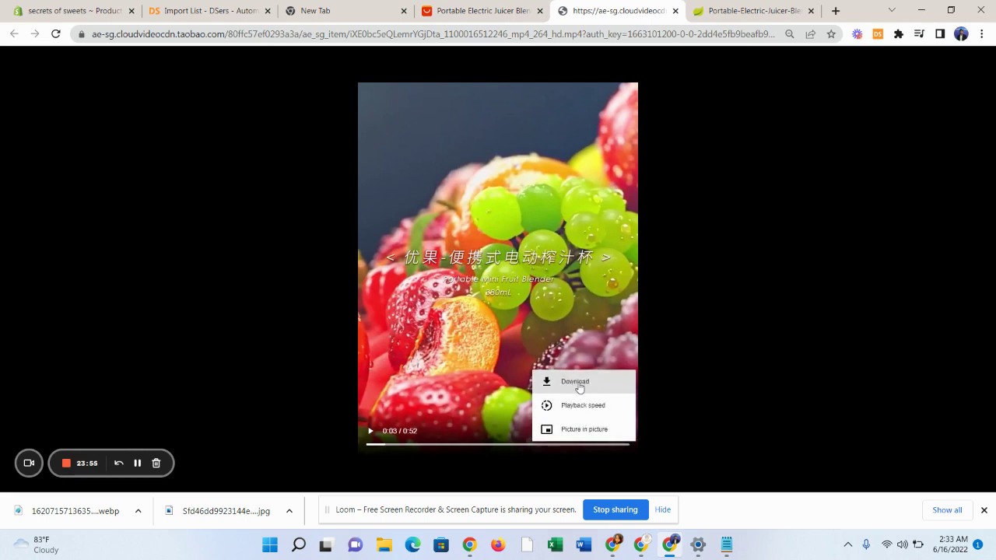
left_click(577, 382)
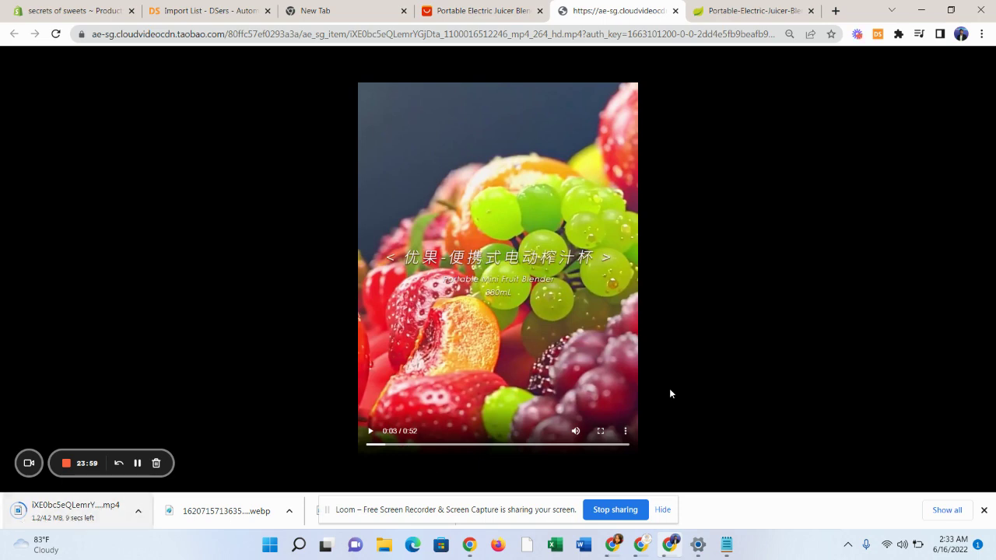
Open a new browser tab and close the poster image tab.
left_click(753, 9)
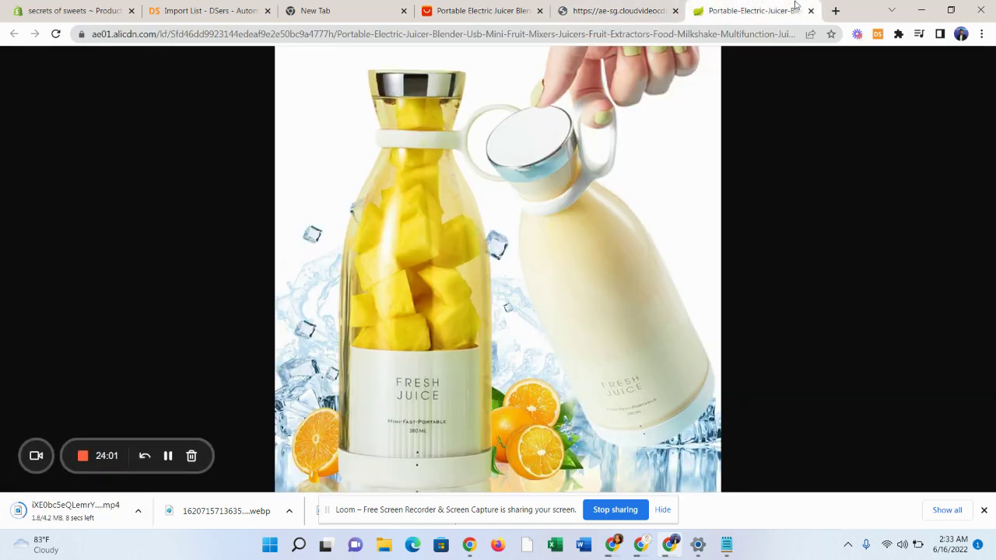
left_click(836, 11)
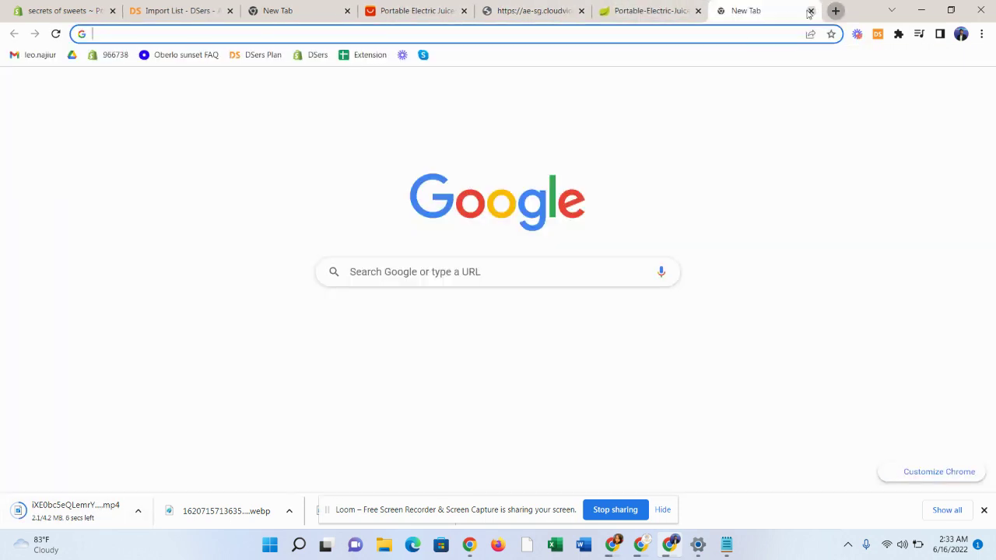
left_click(696, 11)
Search Google for "easygif", open ezgif.com from the results and go to its Video to GIF converter.
left_click(683, 34)
type("ea")
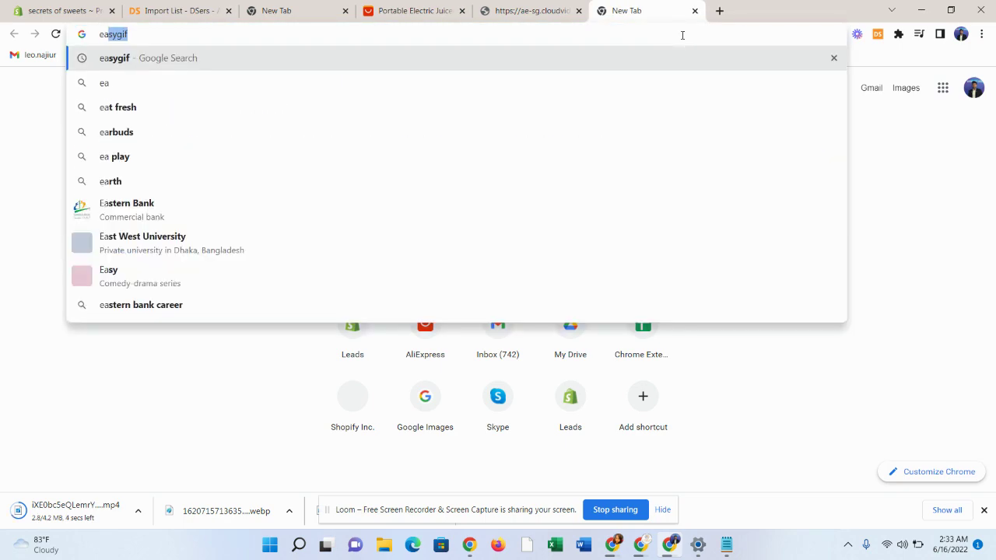
type("sygif")
key("Return")
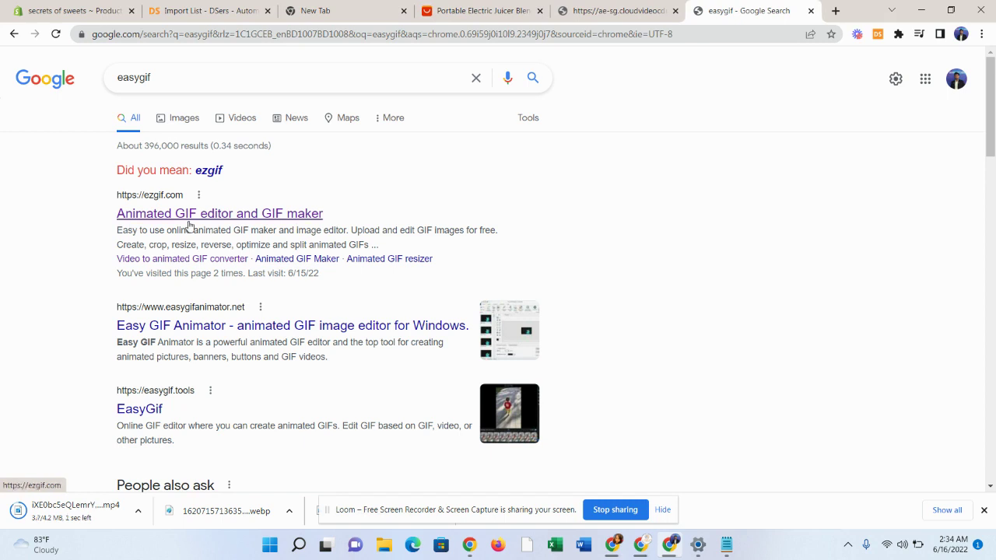
left_click(189, 225)
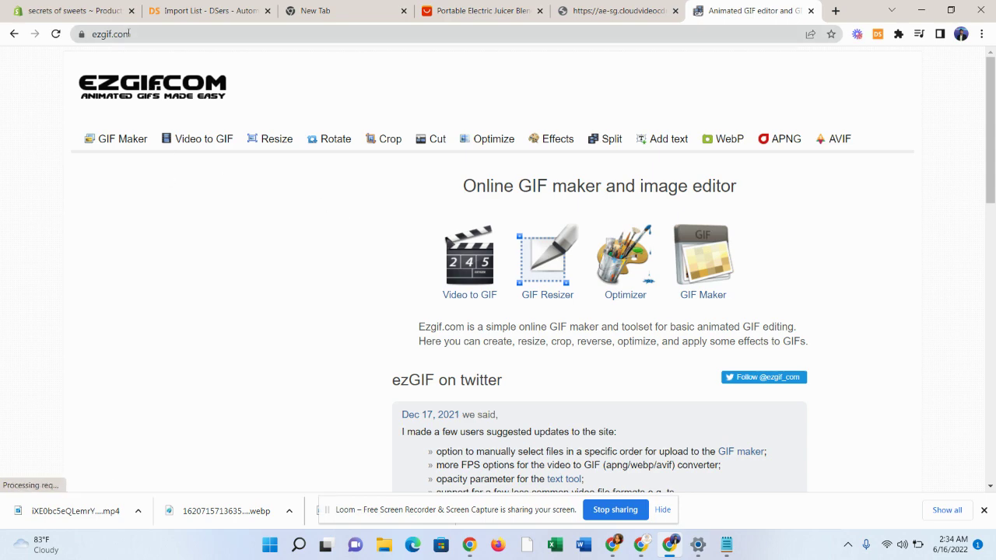
left_click(129, 33)
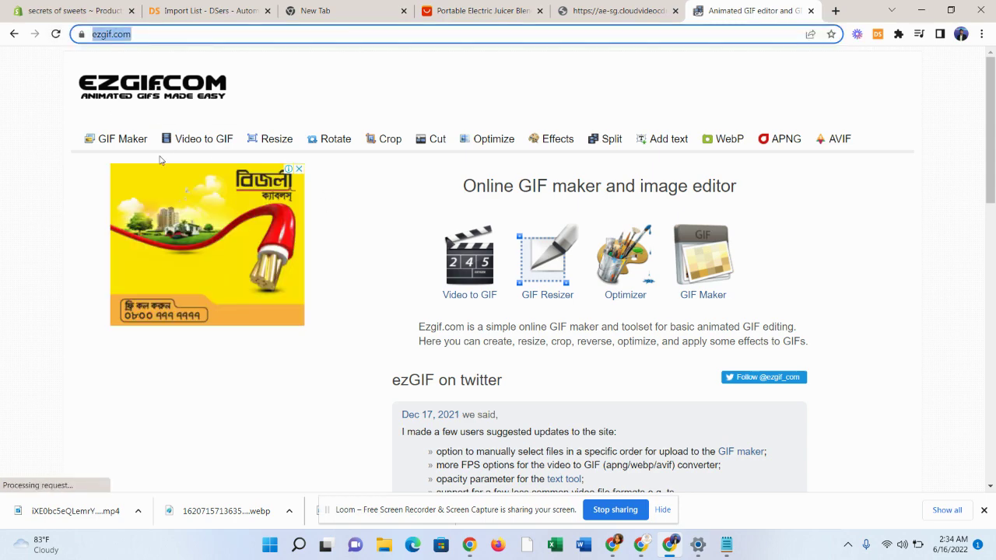
left_click(201, 151)
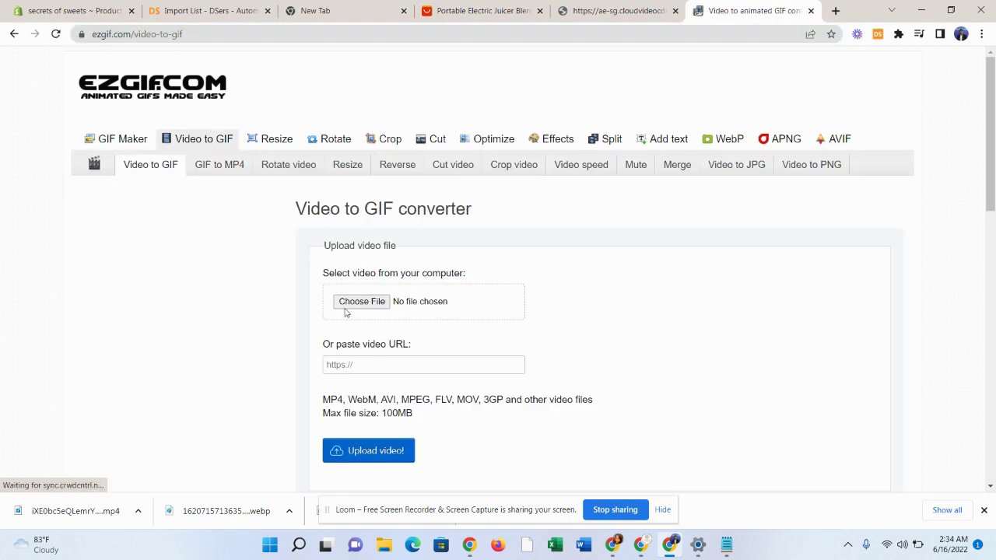
Choose the newly downloaded juicer video from the Downloads folder as the source file for the GIF conversion.
scroll(498, 345, "down", 2)
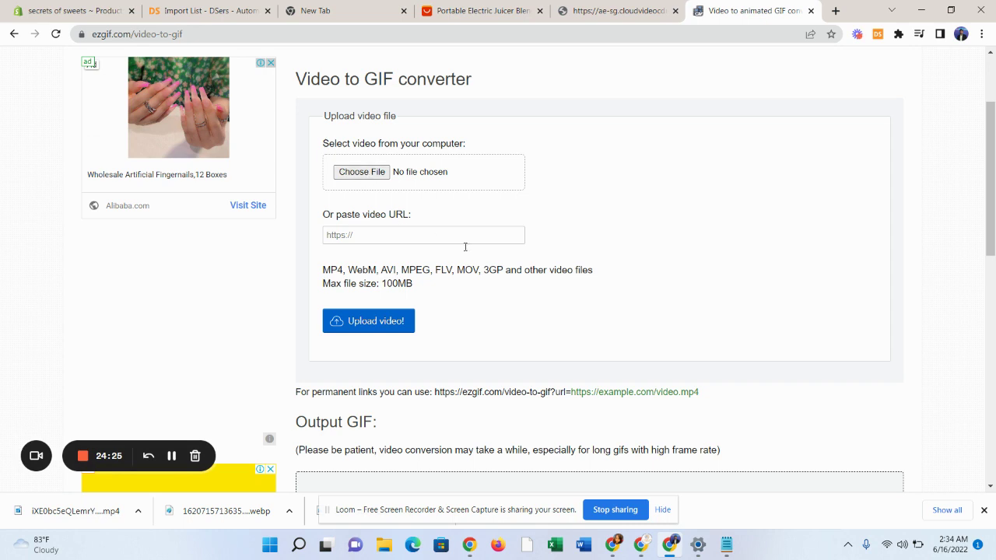
left_click(362, 172)
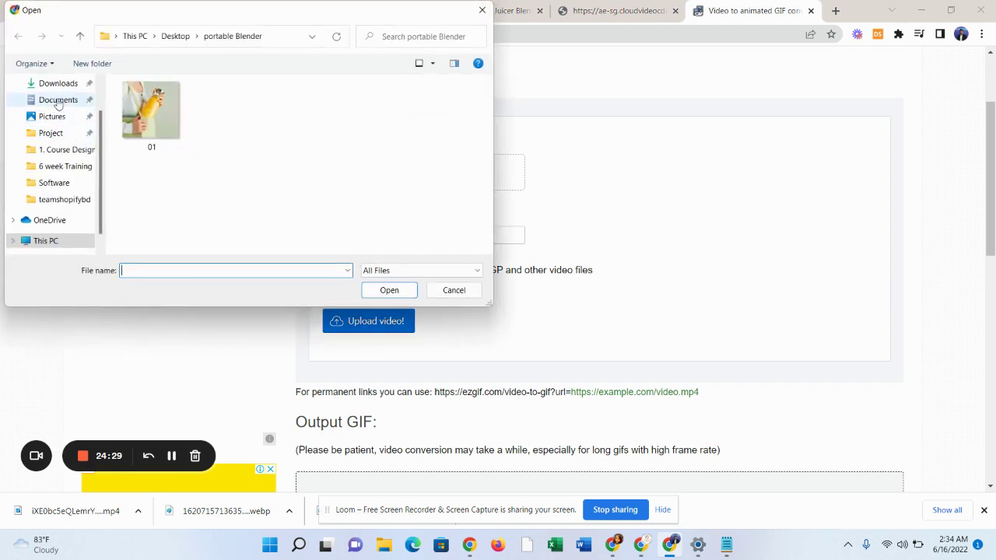
left_click(58, 83)
left_click(151, 129)
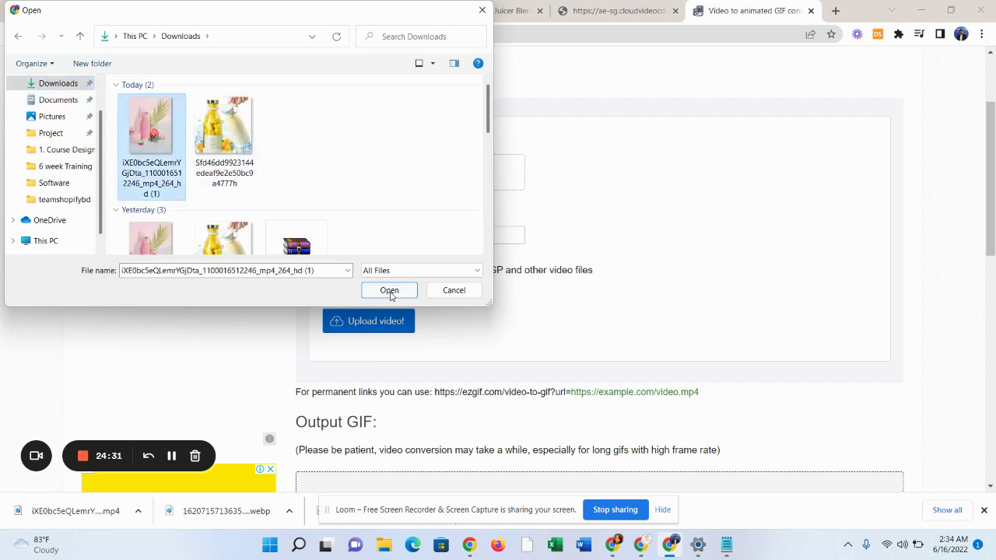
left_click(390, 293)
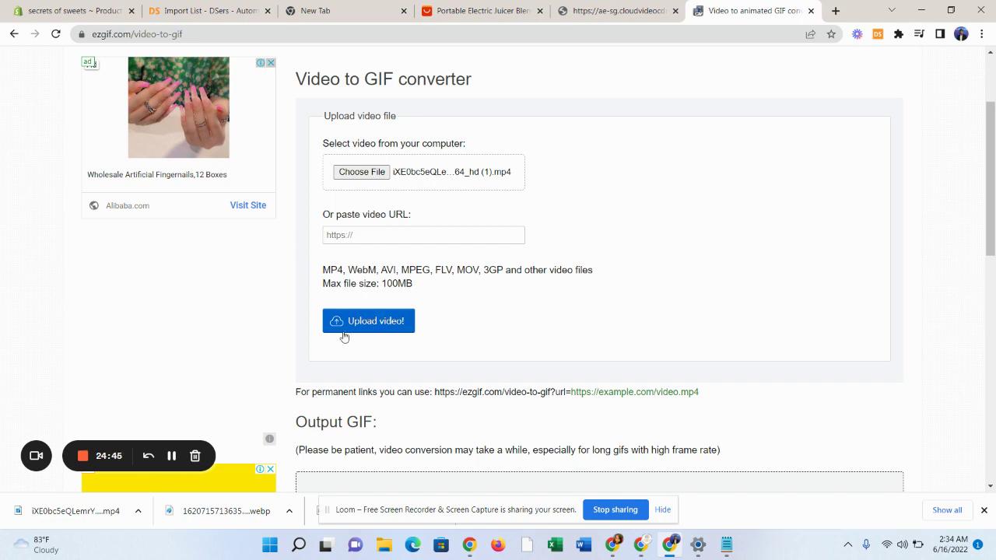
scroll(344, 360, "down", 2)
scroll(374, 362, "up", 3)
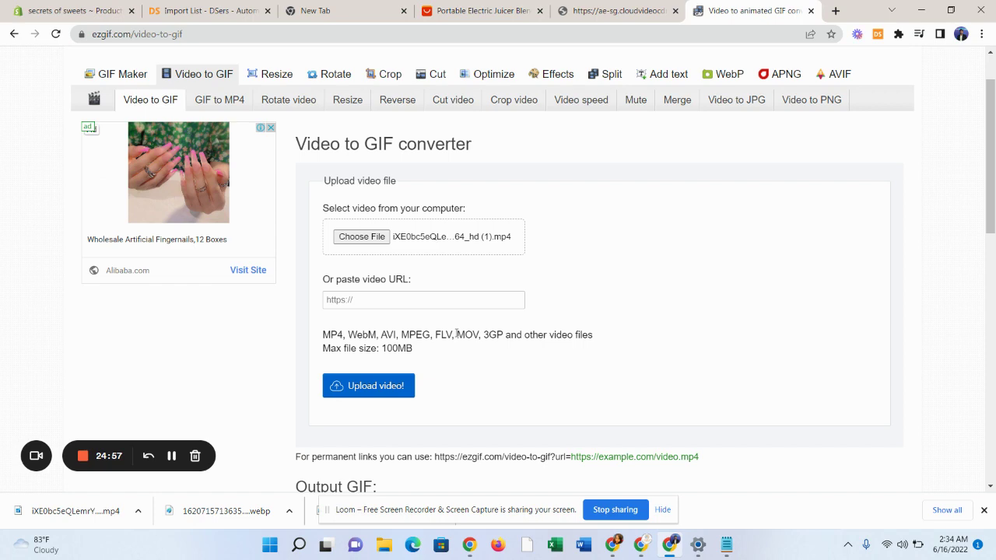
Review the juicer's Shopify description from the bold introduction down to the product example line.
left_click(37, 5)
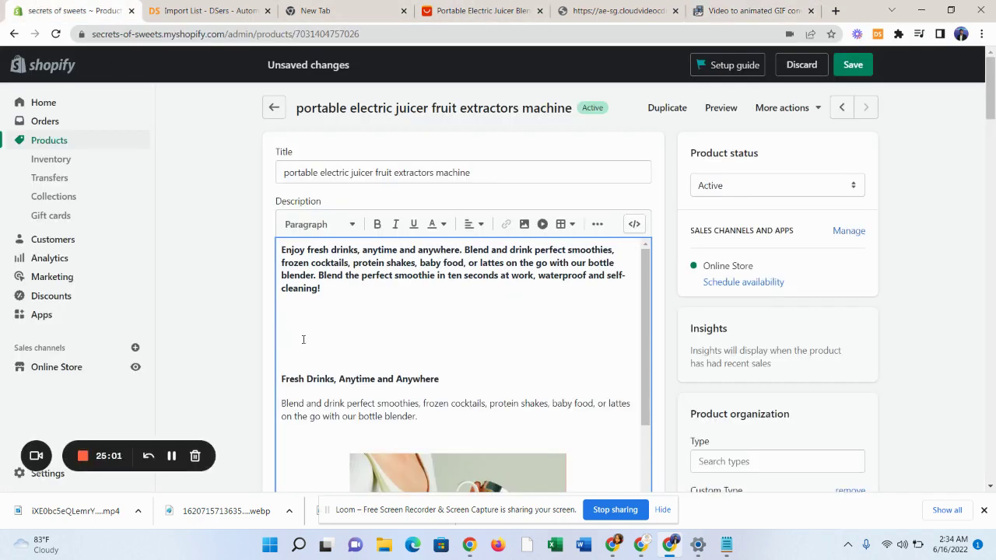
left_click_drag(327, 300, 268, 247)
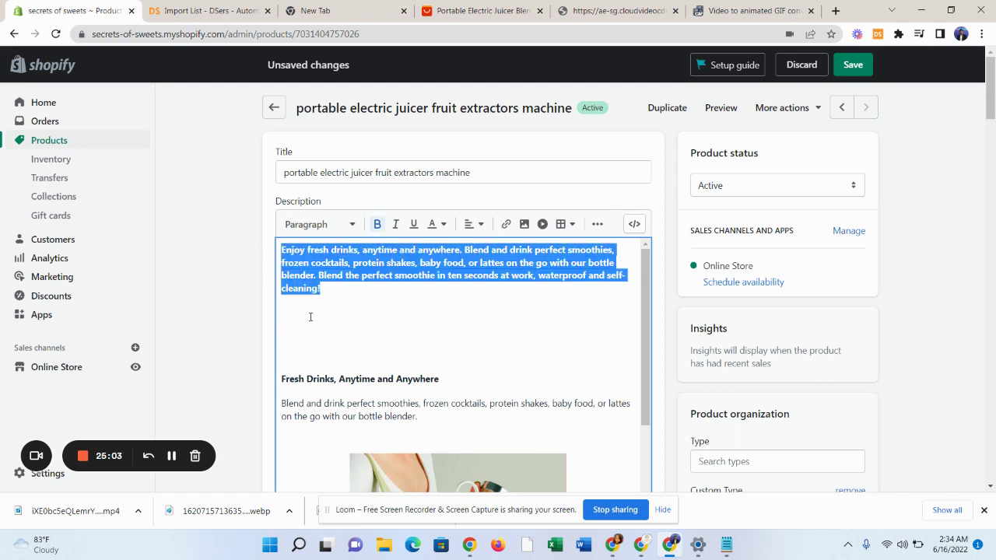
left_click(309, 316)
scroll(300, 335, "down", 2)
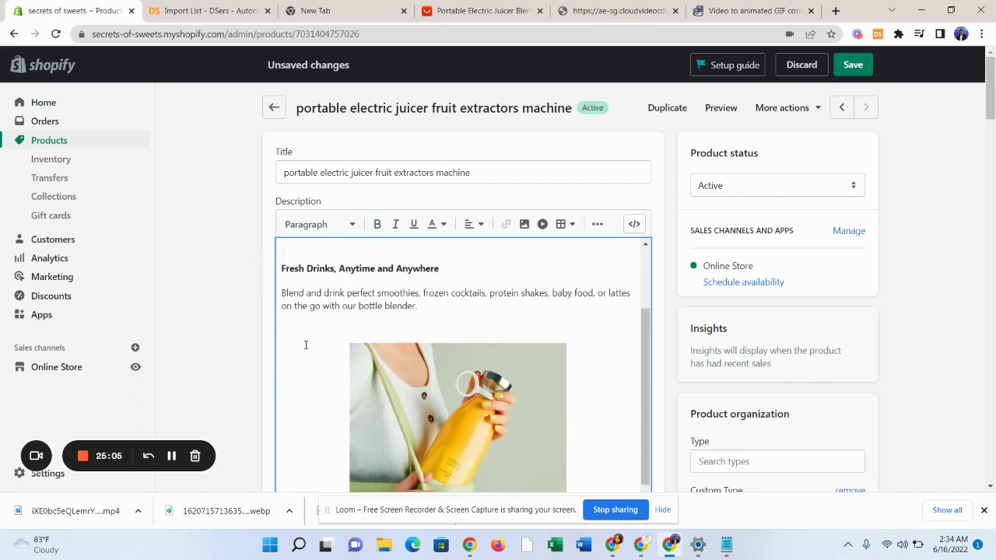
left_click_drag(418, 287, 259, 256)
key("BackSpace")
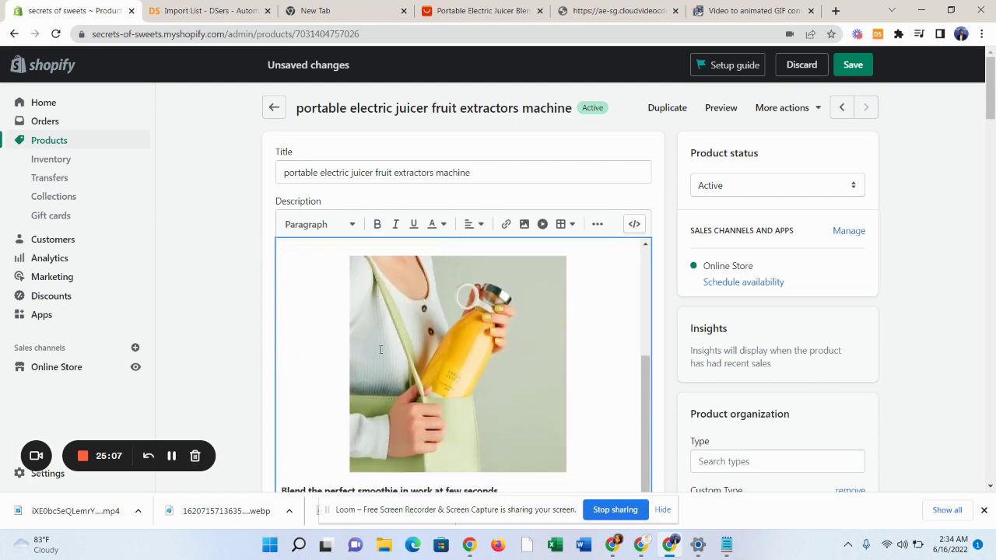
scroll(483, 397, "down", 3)
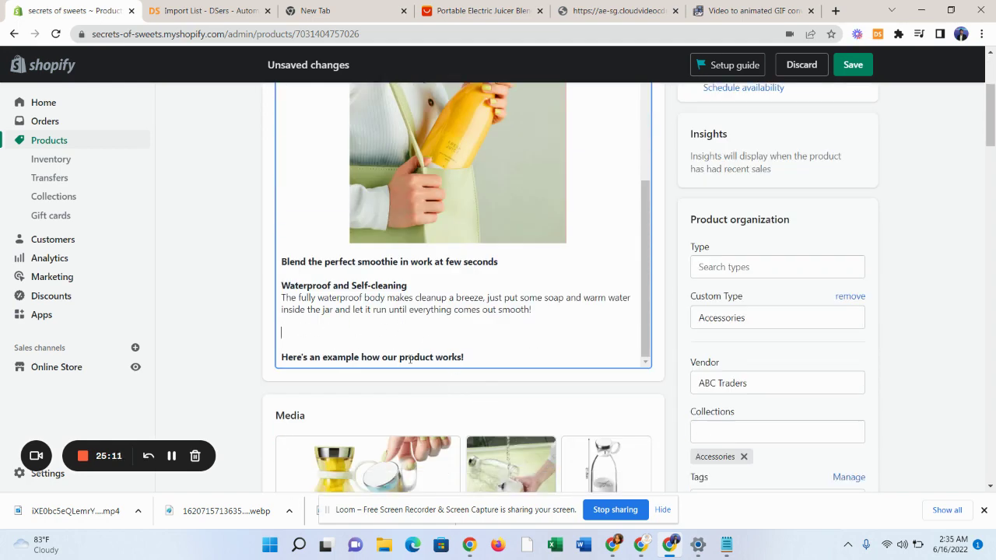
scroll(447, 403, "down", 2)
scroll(326, 377, "up", 2)
left_click(761, 10)
scroll(458, 329, "down", 4)
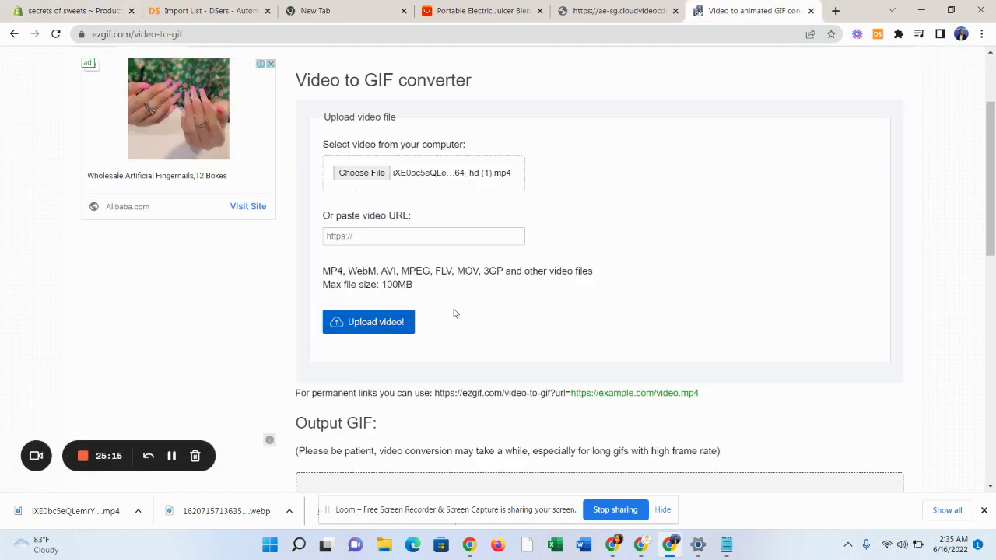
scroll(458, 329, "up", 3)
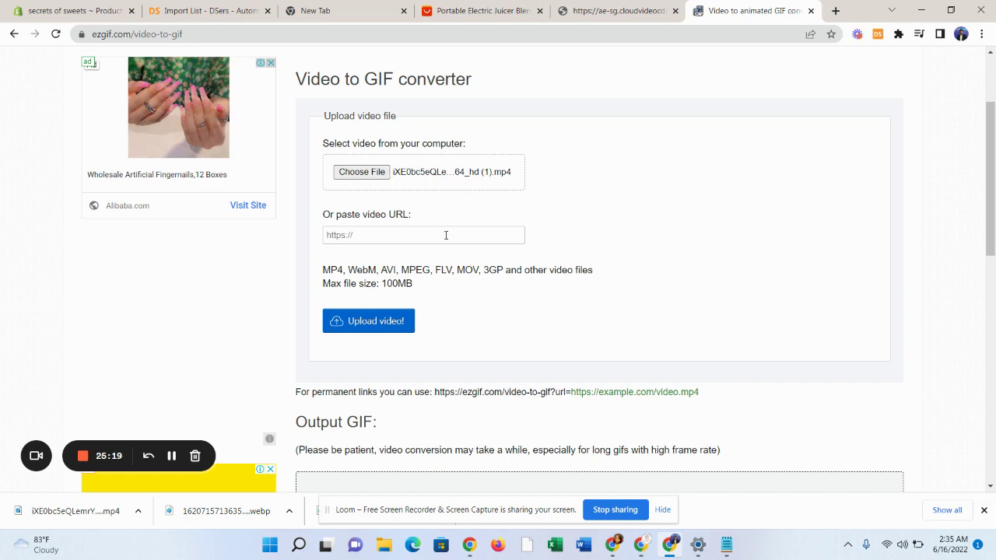
left_click(222, 9)
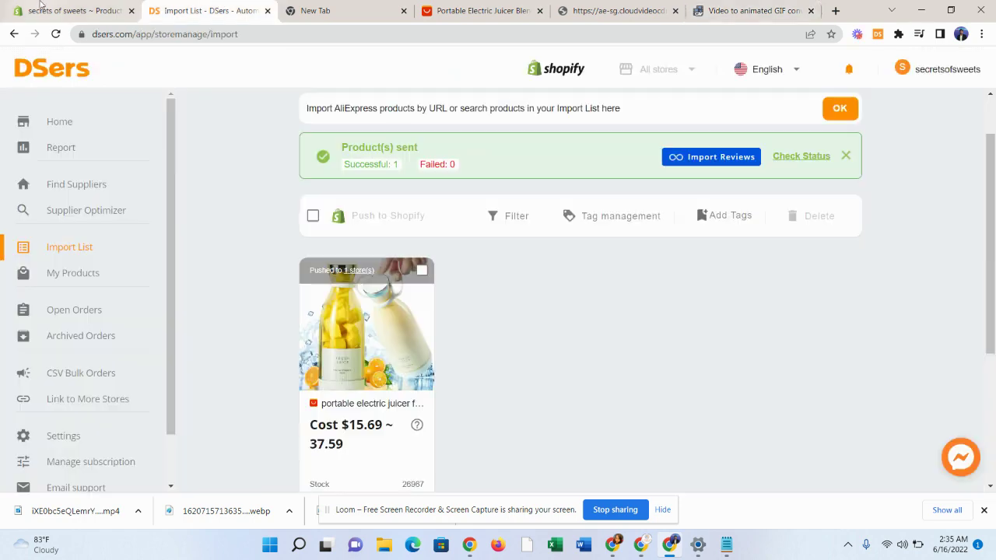
left_click(39, 4)
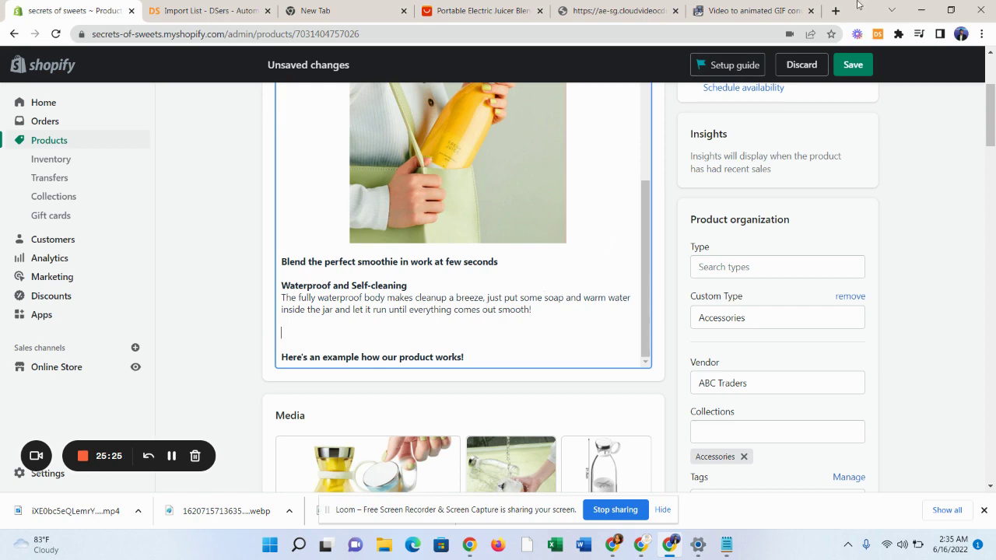
left_click(759, 10)
scroll(603, 299, "down", 3)
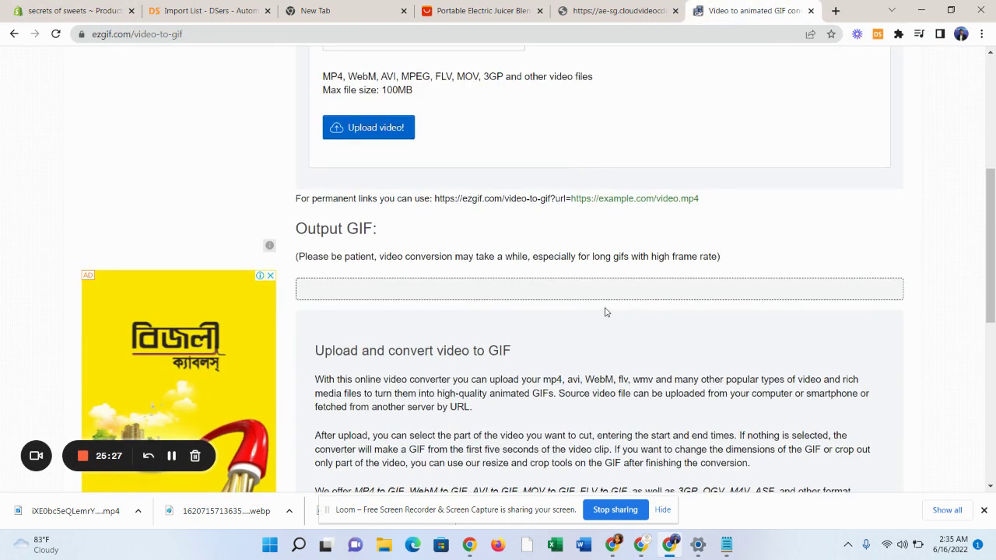
scroll(605, 312, "up", 4)
scroll(589, 310, "down", 3)
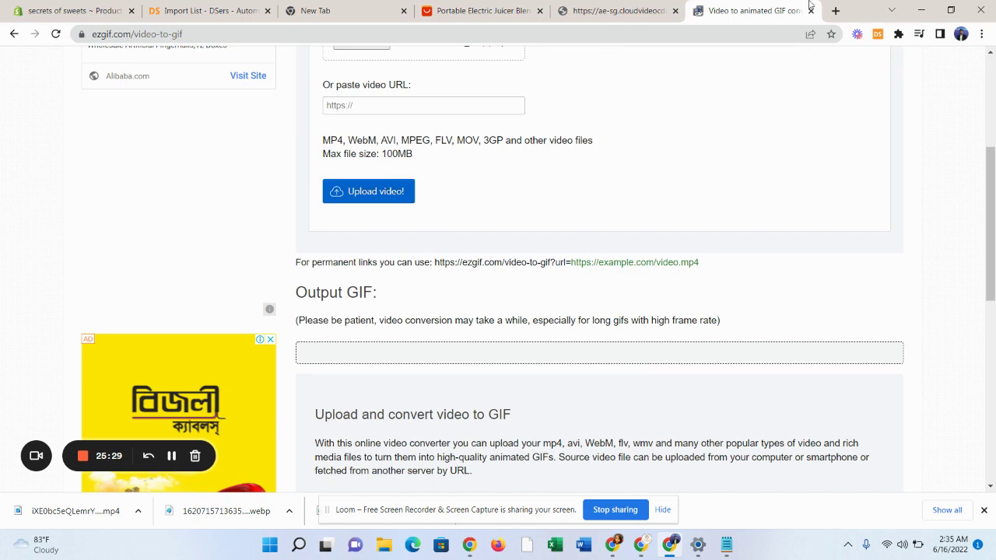
Open a new browser tab and copy the product title "portable electric juicer fruit extractors machine" from the Shopify product page.
left_click(836, 10)
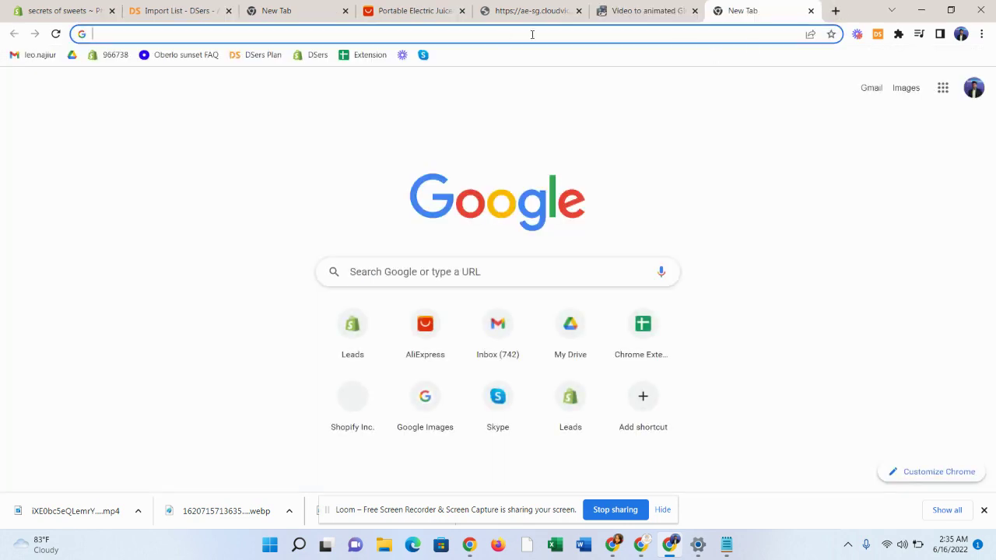
left_click(307, 10)
left_click(62, 11)
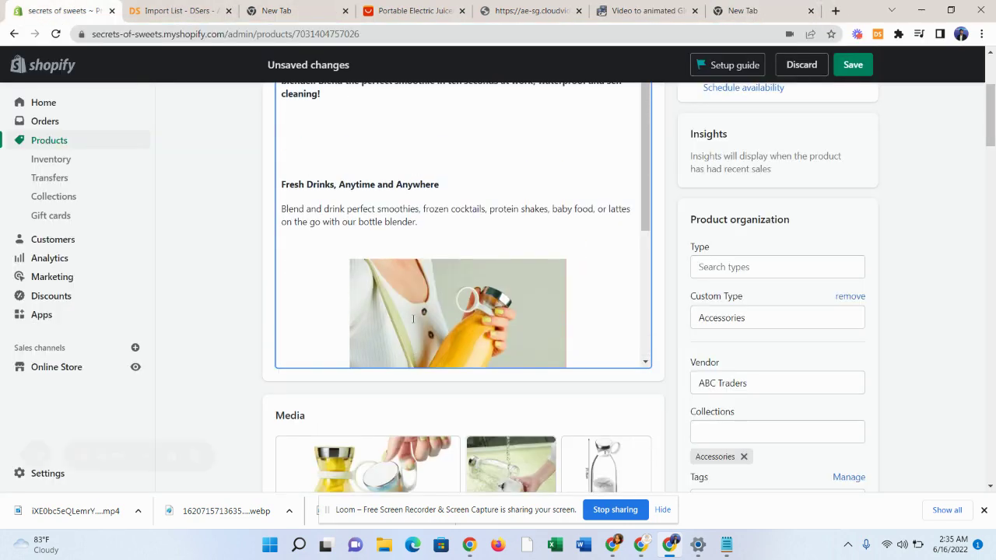
scroll(413, 318, "up", 3)
triple_click(482, 181)
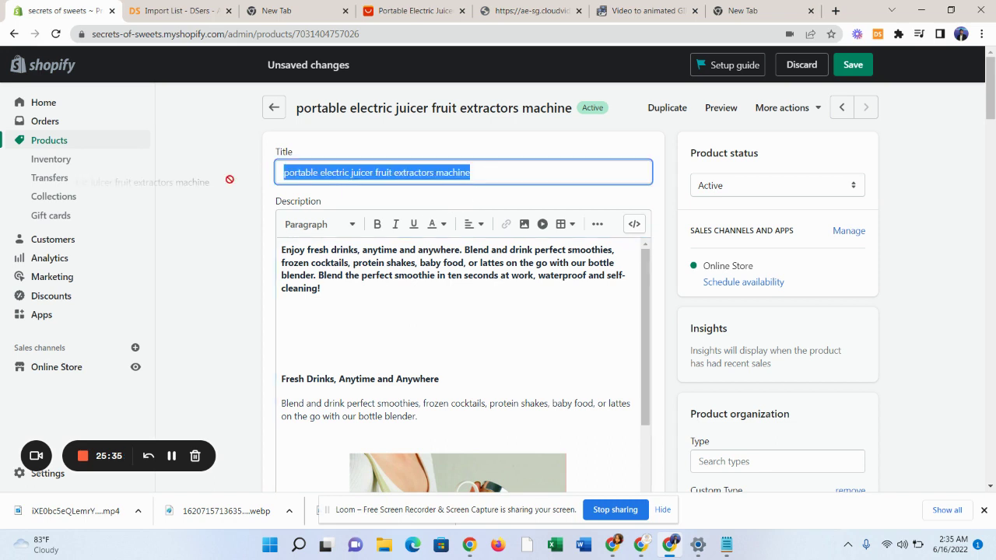
right_click(397, 171)
left_click(361, 172)
triple_click(361, 173)
right_click(363, 176)
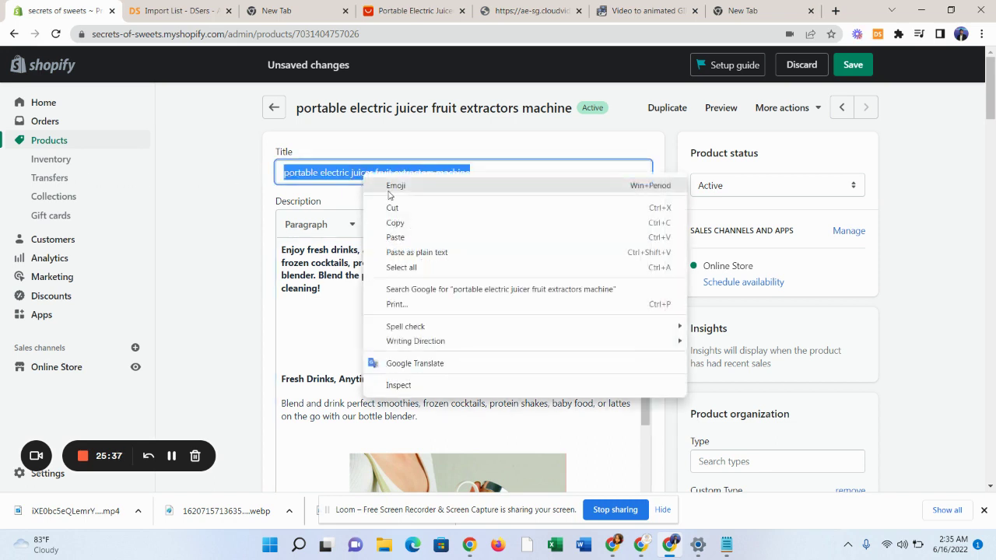
left_click(395, 222)
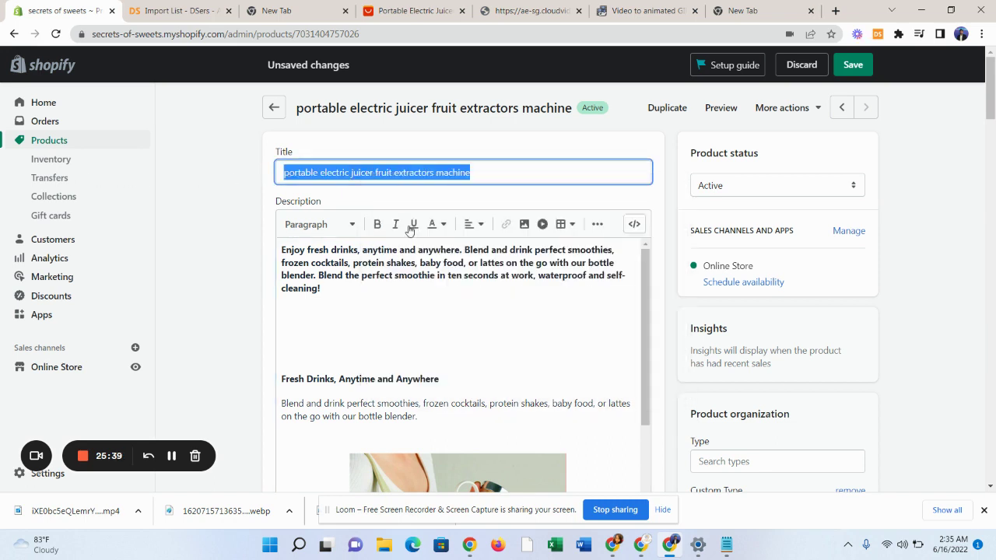
left_click(763, 11)
left_click(249, 34)
right_click(243, 36)
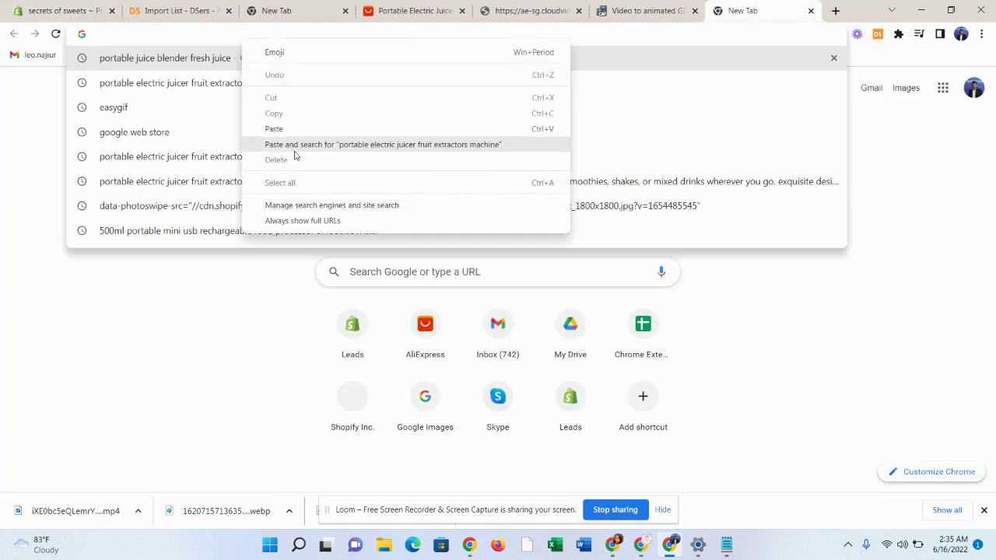
Check the connected Bluetooth devices in the Windows settings and minimize the settings window.
left_click(848, 545)
right_click(849, 483)
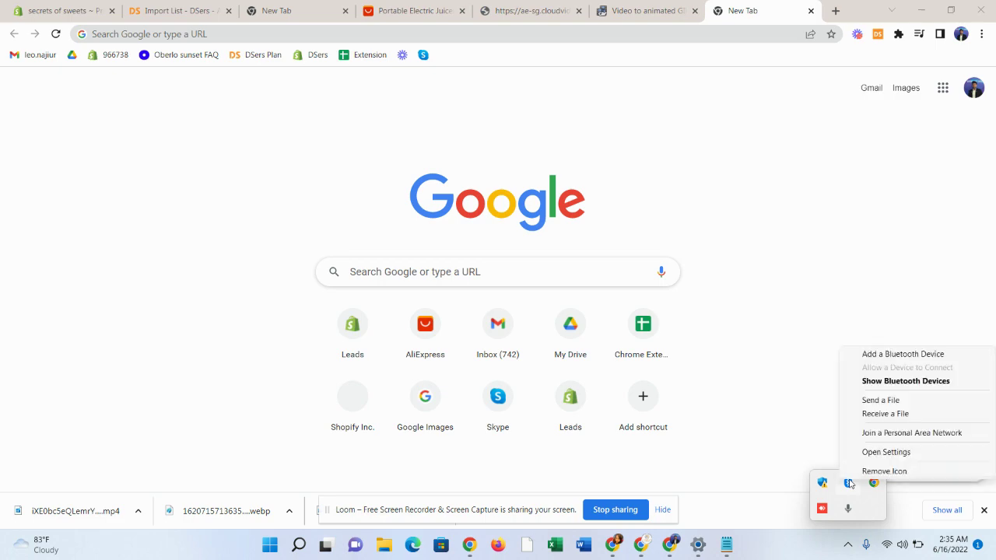
left_click(880, 380)
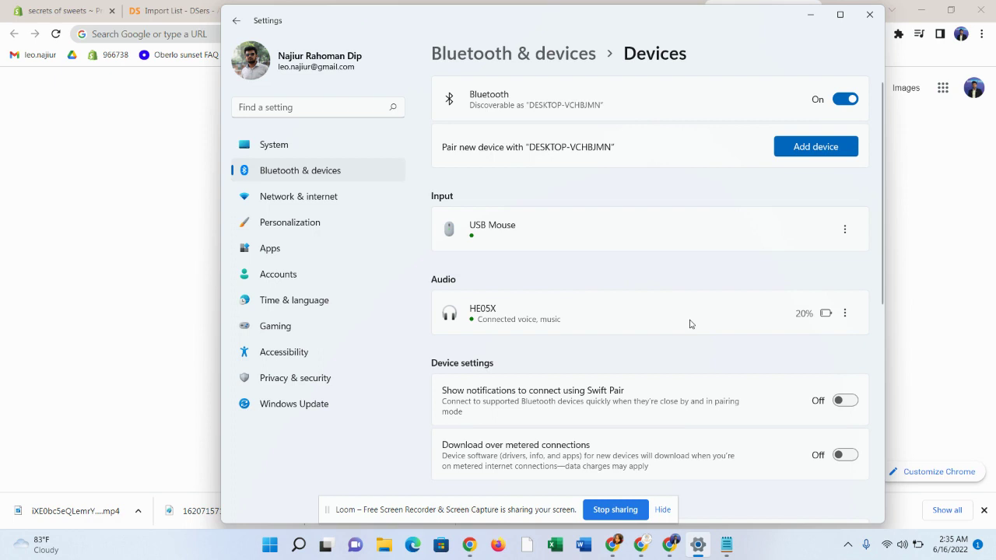
left_click(814, 17)
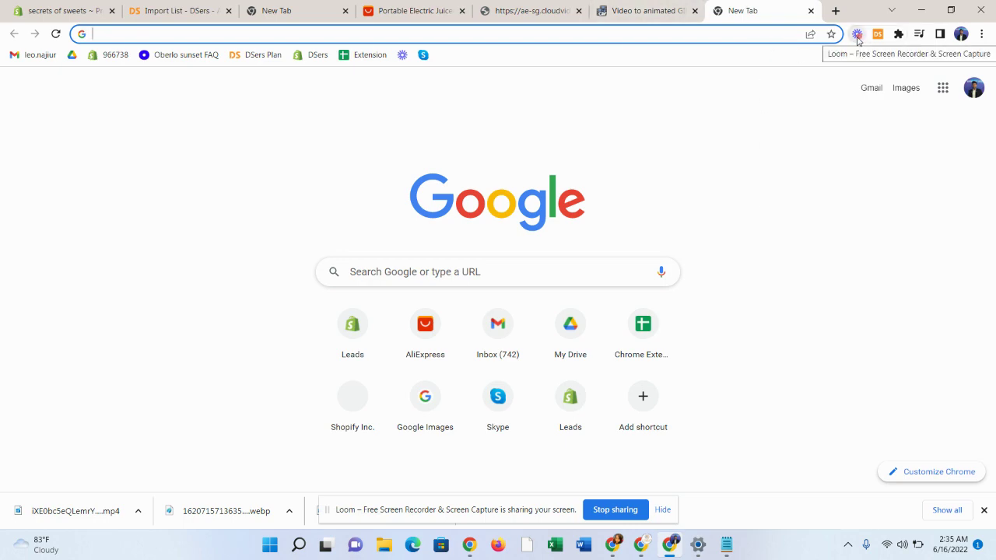
left_click(420, 10)
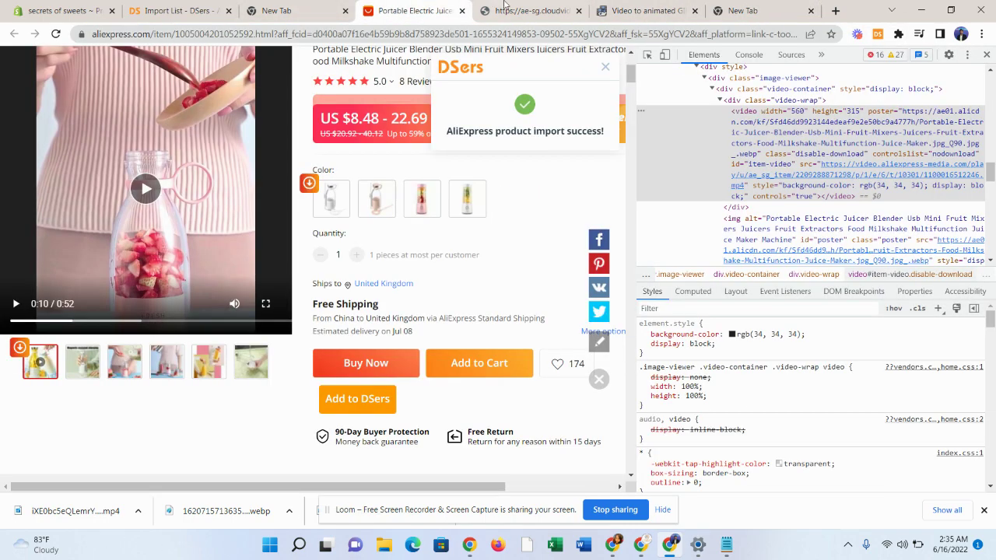
left_click(517, 10)
left_click(31, 7)
left_click(138, 6)
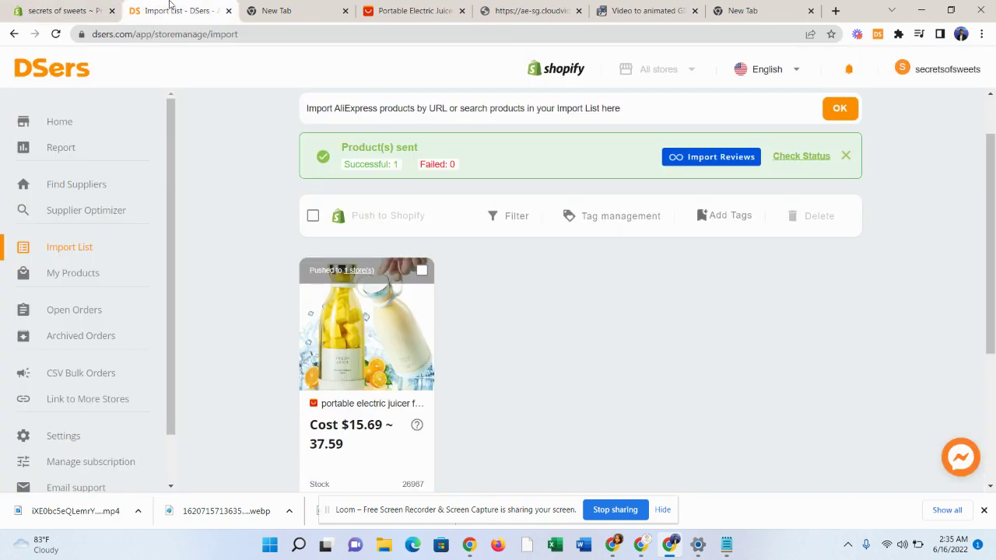
left_click(119, 7)
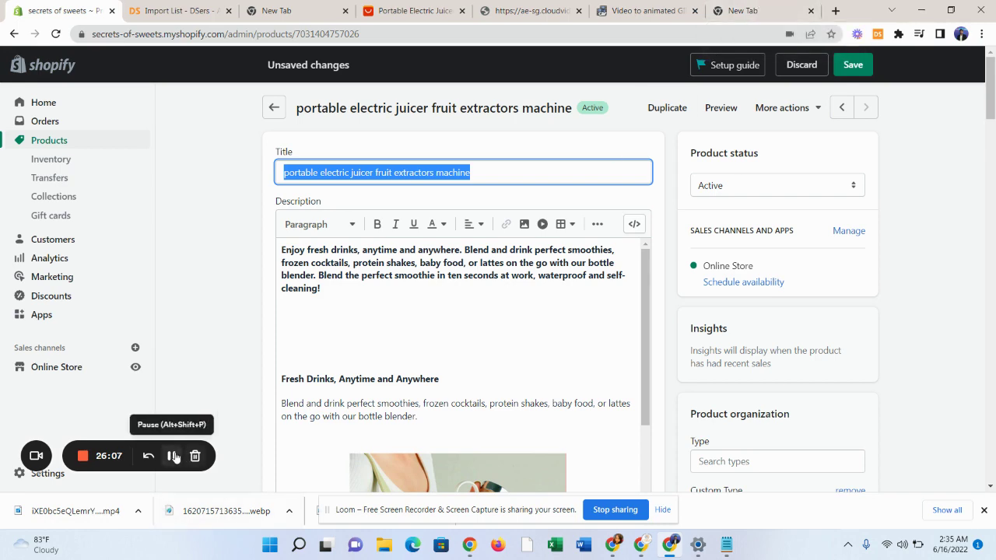
left_click(646, 9)
scroll(467, 296, "down", 2)
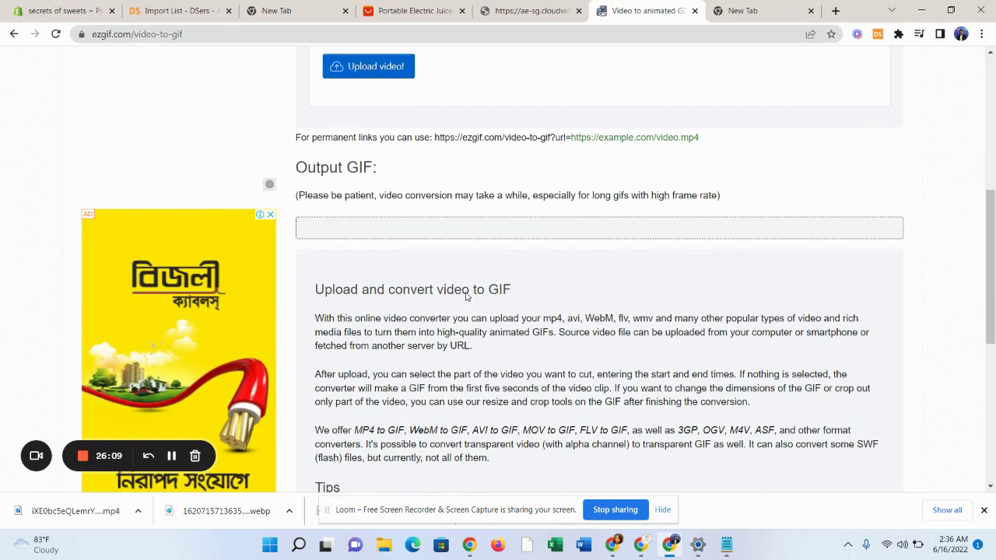
scroll(467, 296, "up", 5)
scroll(188, 211, "up", 1)
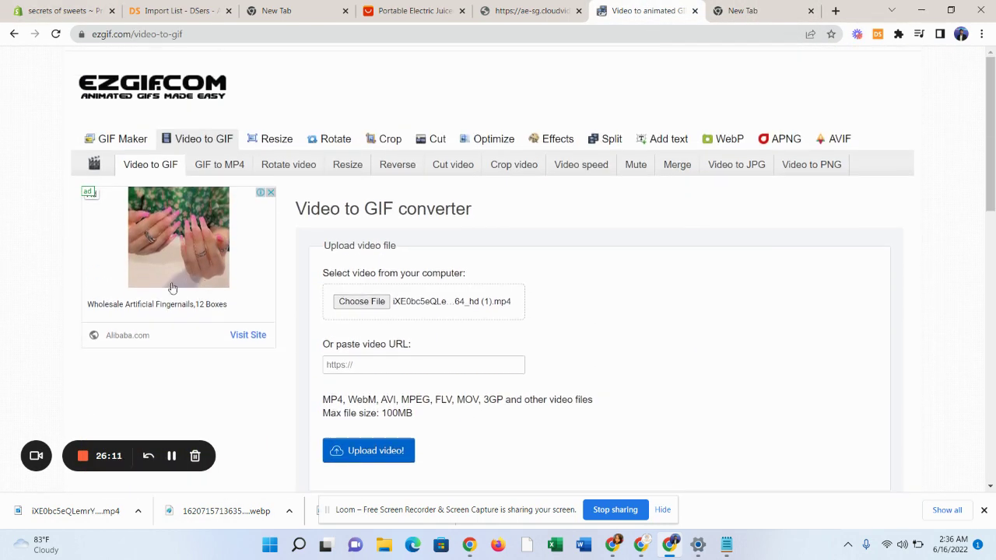
Search Google Images for "portable electric juicer fruit extractors machine" using the copied product title.
left_click(769, 6)
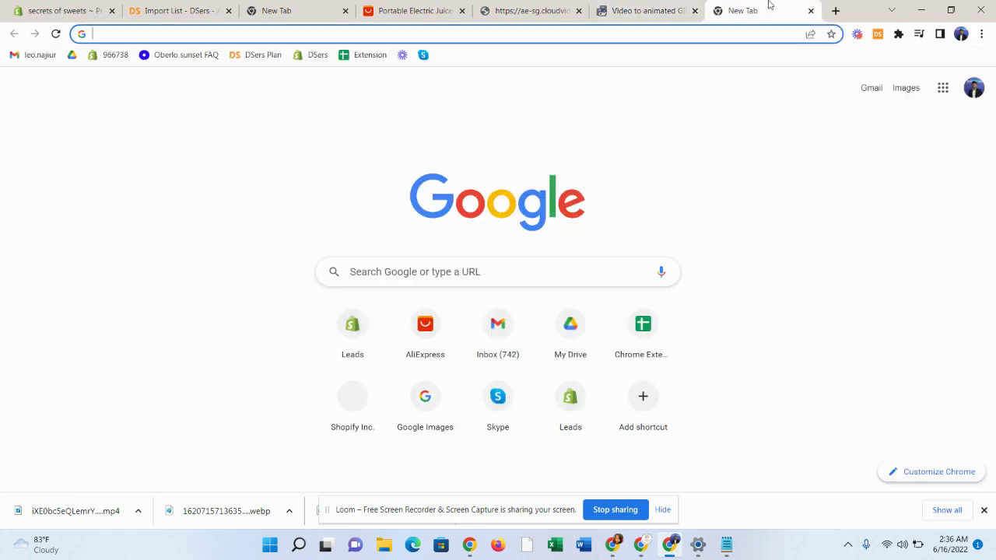
left_click(461, 35)
key("ctrl+v")
key("Return")
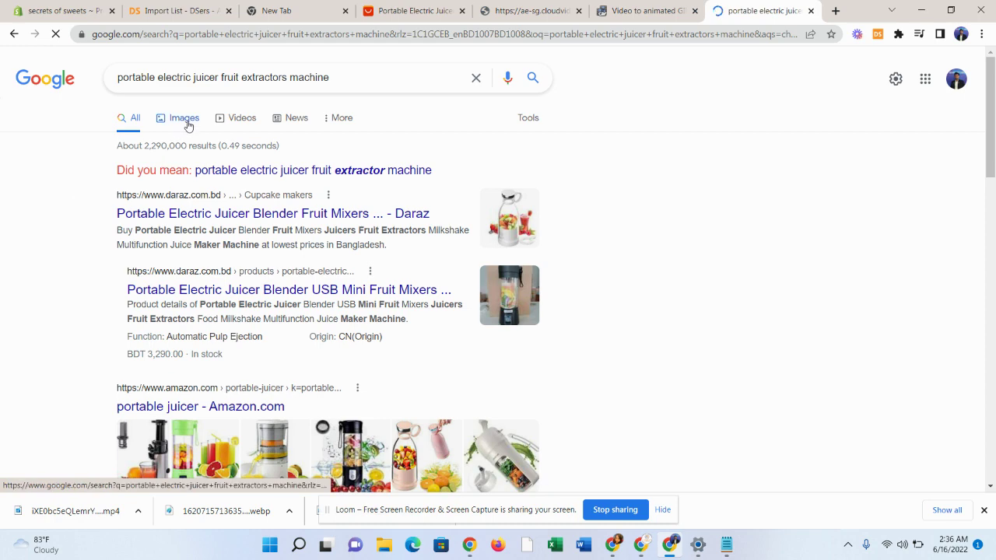
left_click(184, 118)
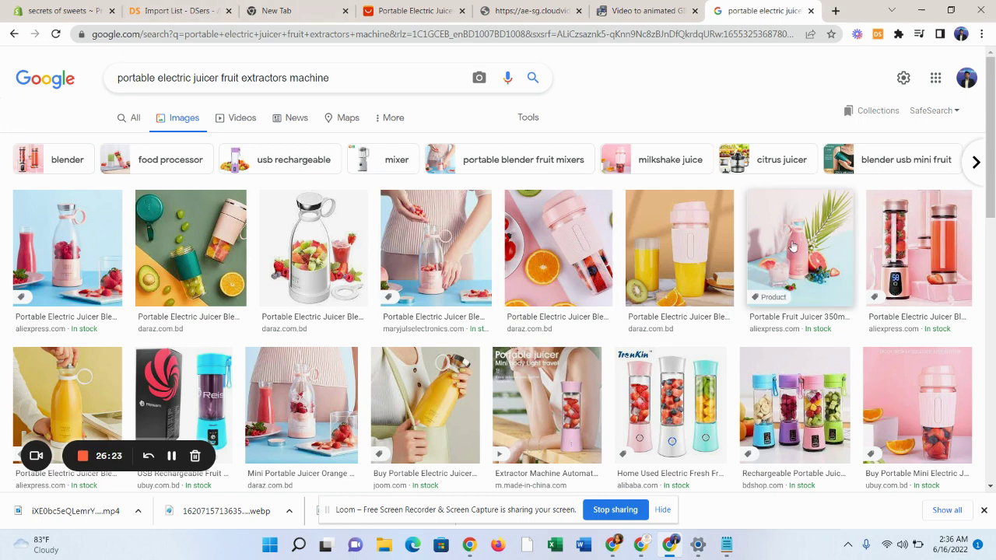
Check the juicer's existing media images on the Shopify product page and return to the Google Images results.
left_click(58, 11)
scroll(495, 394, "down", 6)
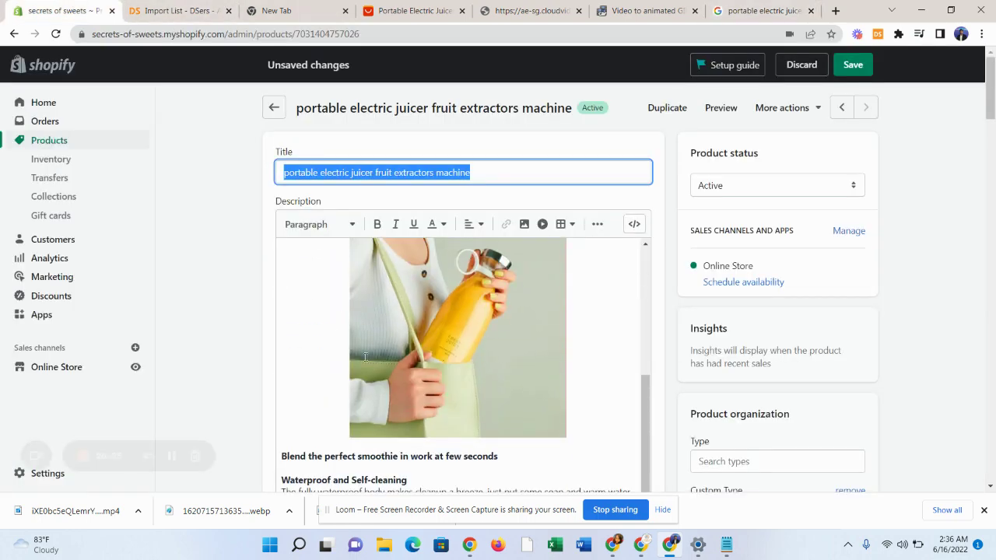
scroll(467, 401, "down", 3)
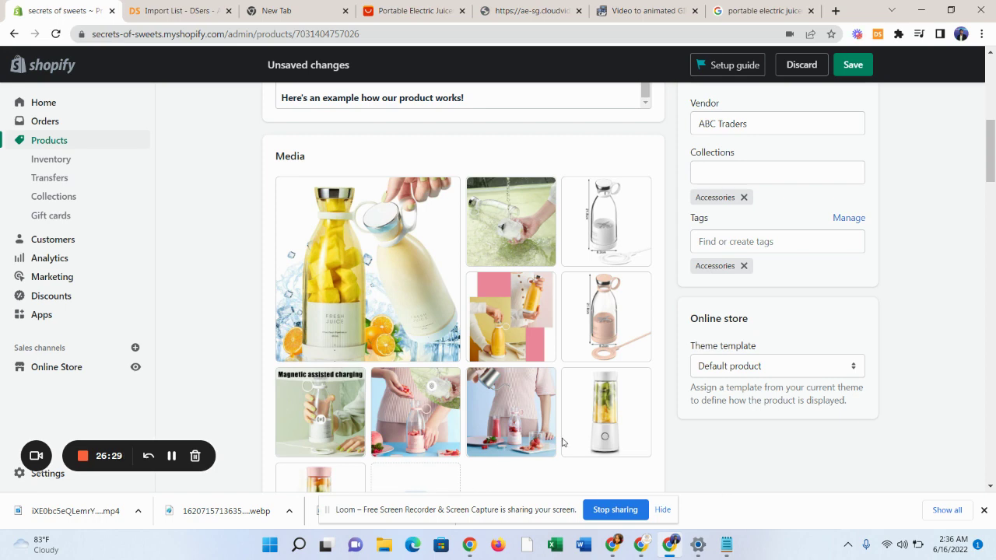
left_click(751, 10)
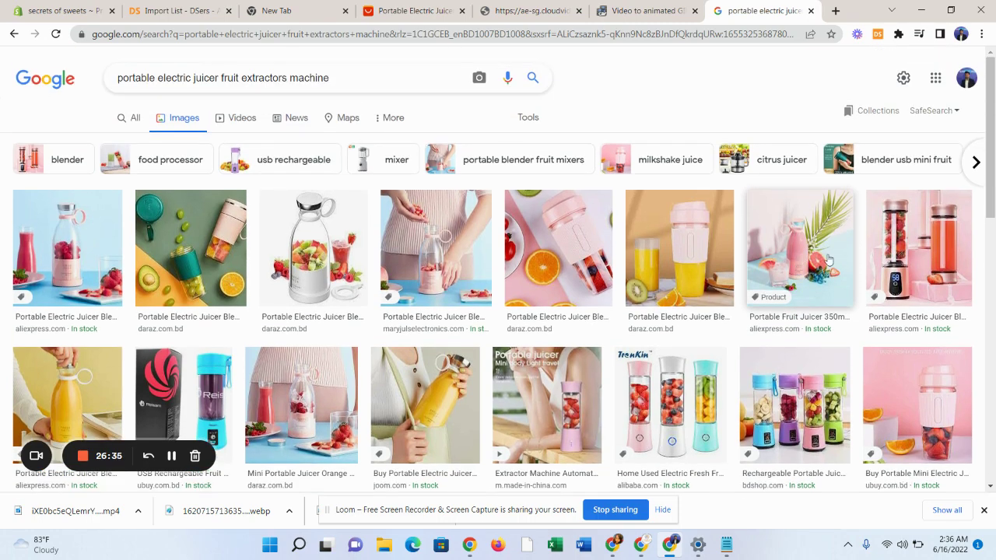
Save the AliExpress picture of the pink juicer bottle with palm leaf and grapefruit as 02 in the portable Blender folder.
left_click(823, 258)
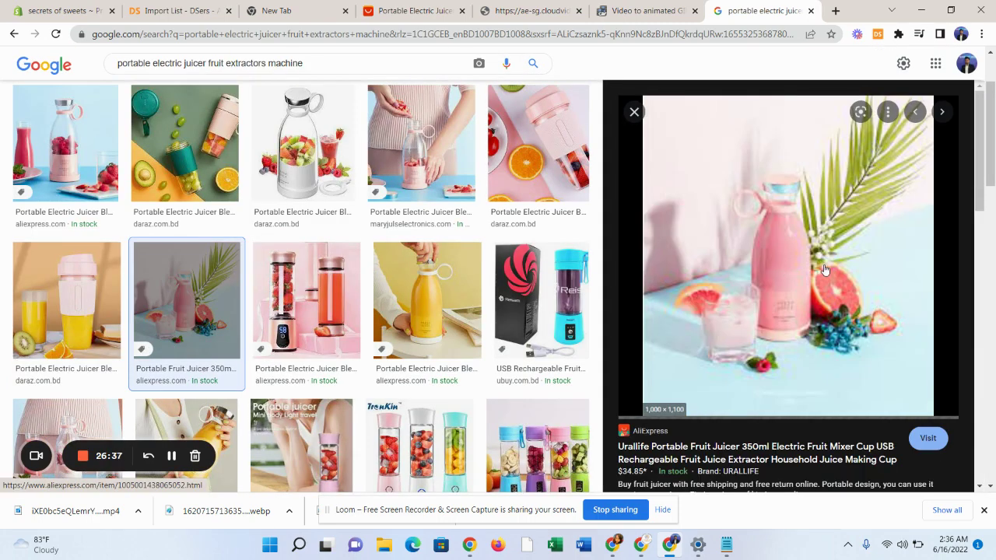
right_click(789, 227)
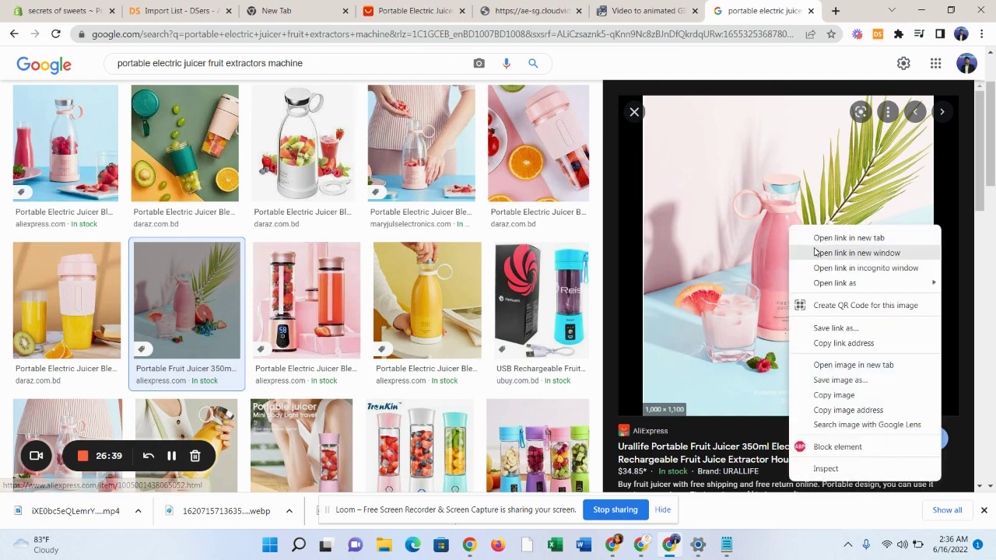
left_click(830, 381)
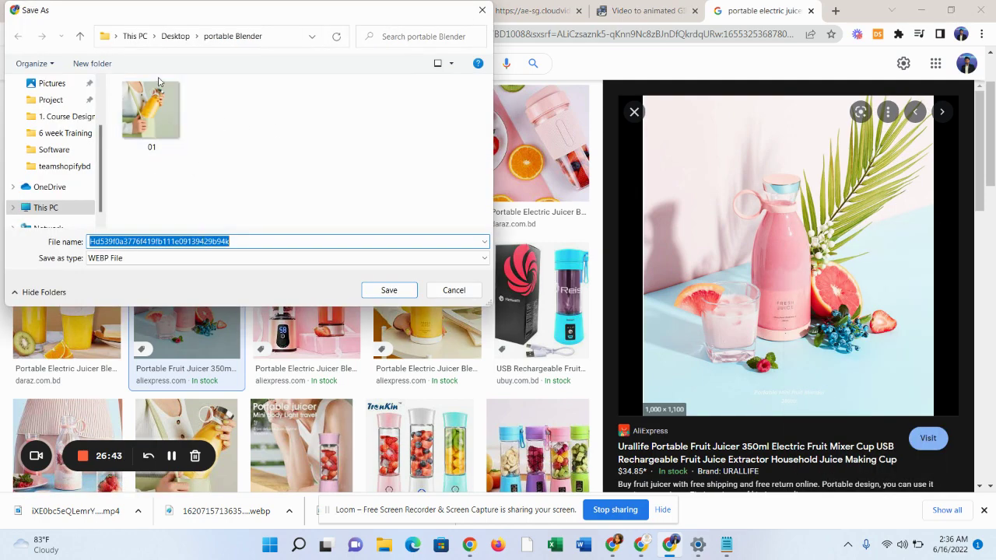
left_click(159, 81)
double_click(180, 241)
key("BackSpace")
type("0")
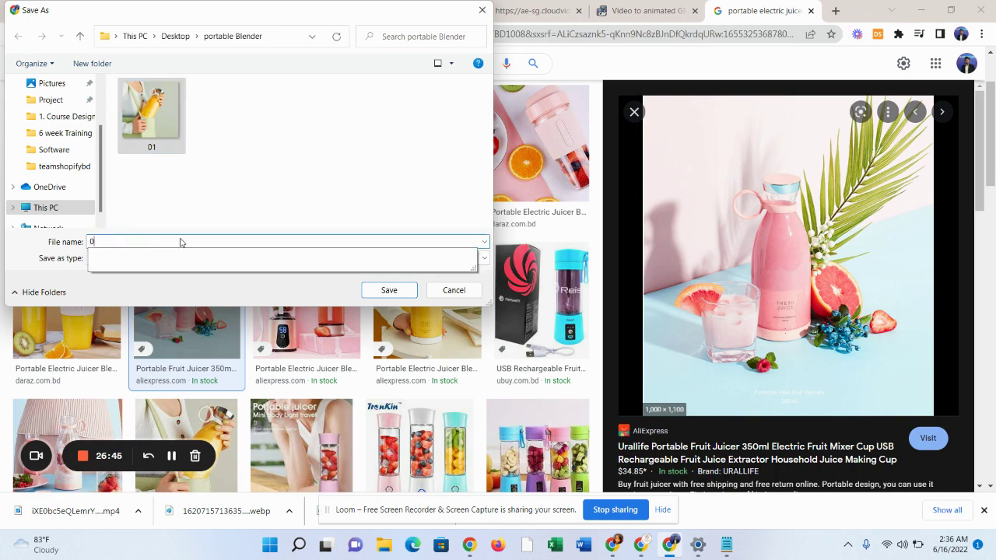
type("2")
key("Return")
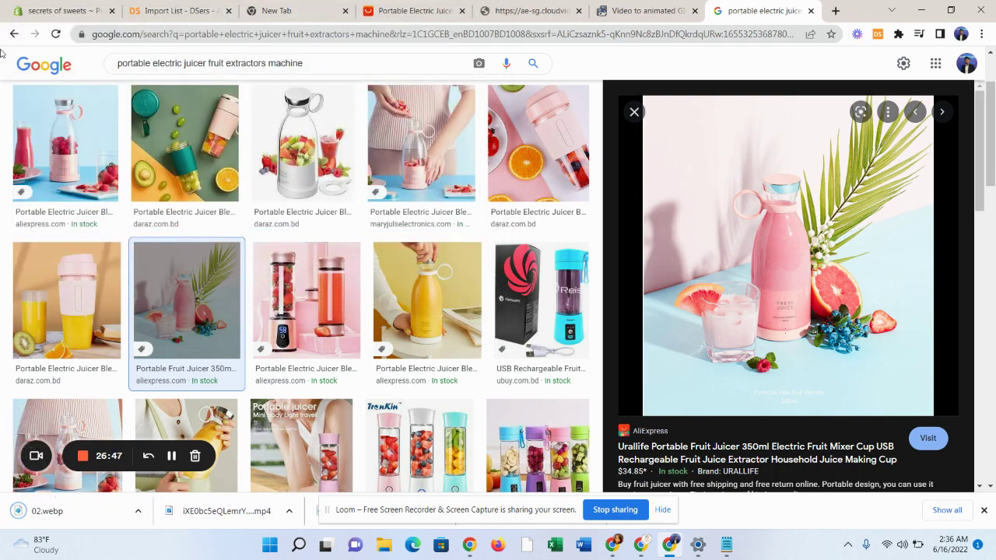
Return to the Shopify product page and place the cursor in the blank line below the Waterproof and Self-cleaning text.
left_click(175, 11)
left_click(62, 11)
scroll(461, 414, "up", 5)
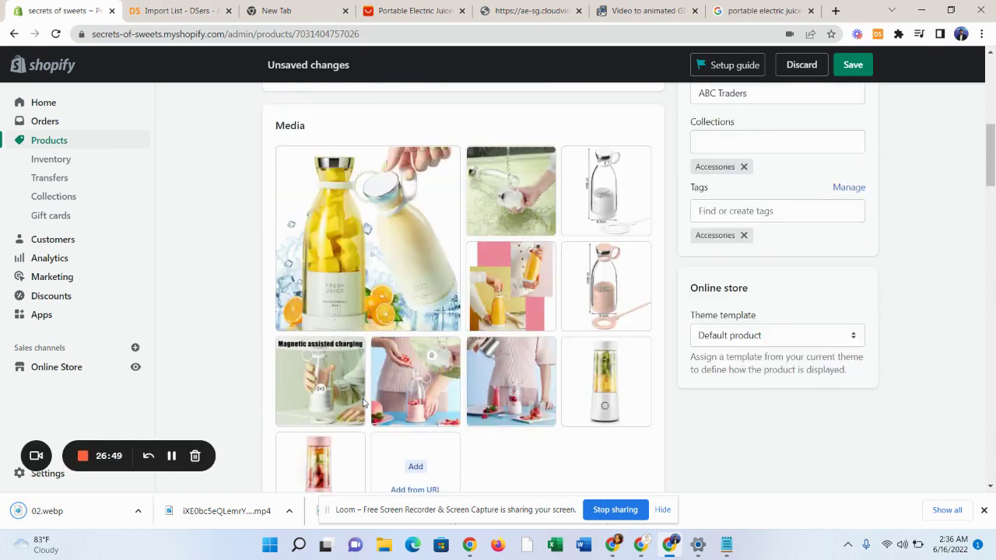
left_click(326, 334)
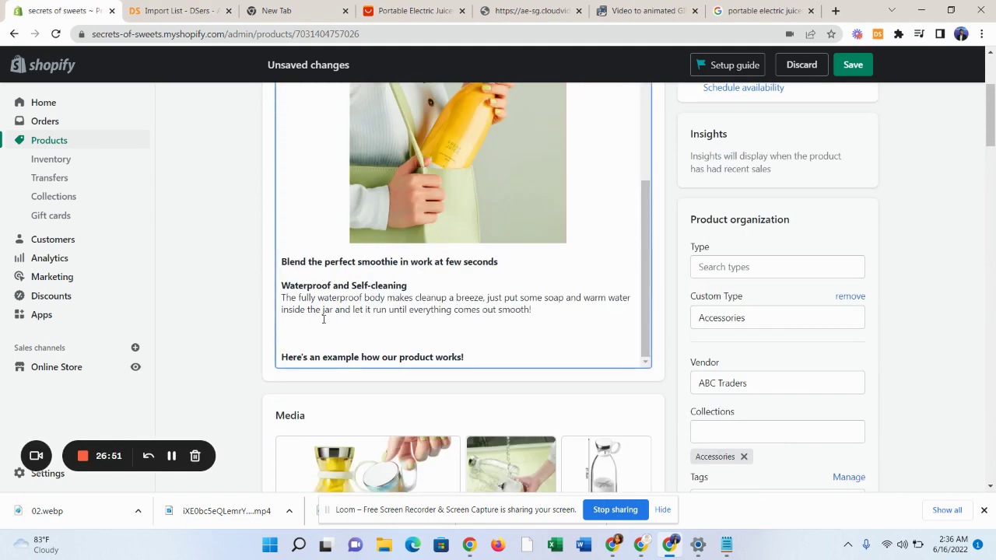
scroll(324, 318, "up", 1)
scroll(173, 322, "down", 4)
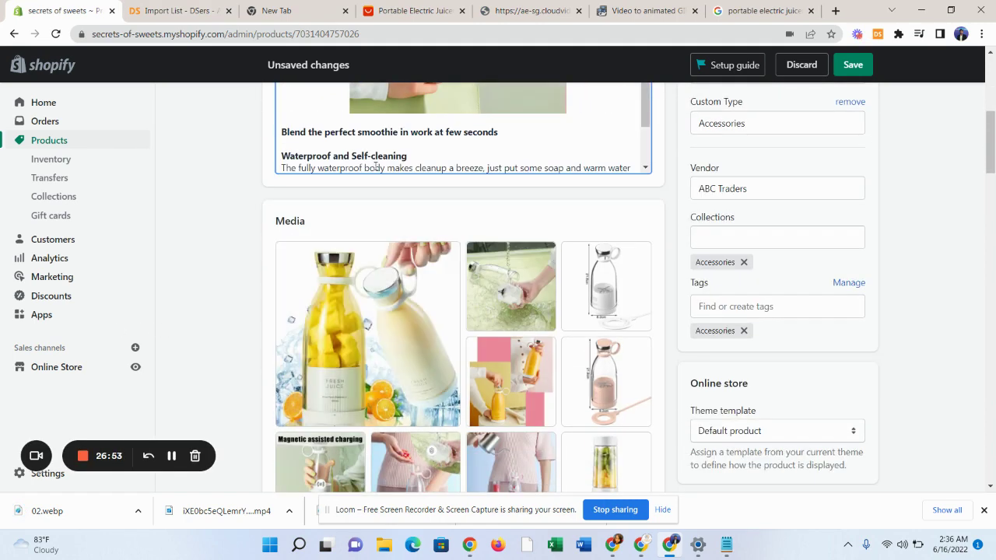
scroll(376, 166, "down", 1)
scroll(184, 322, "up", 5)
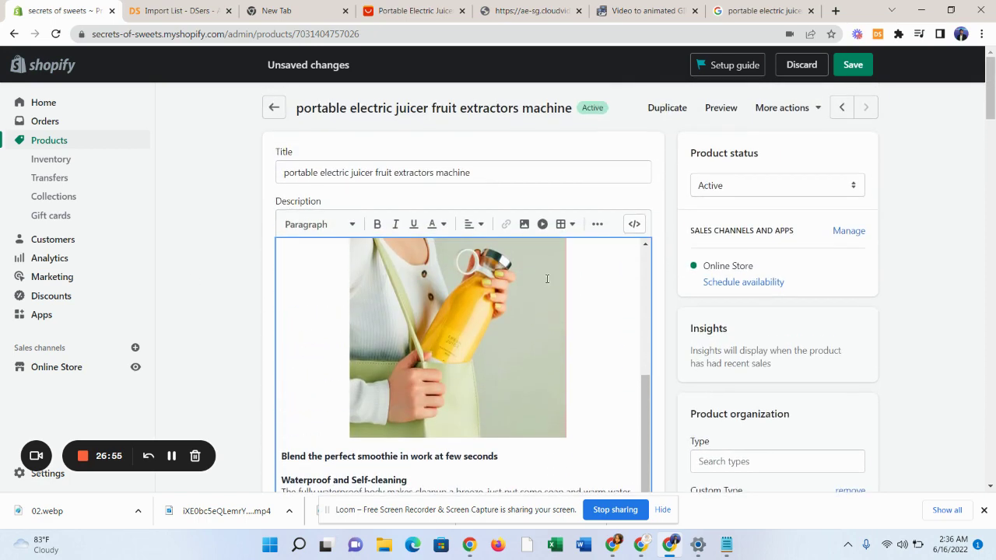
scroll(374, 379, "down", 1)
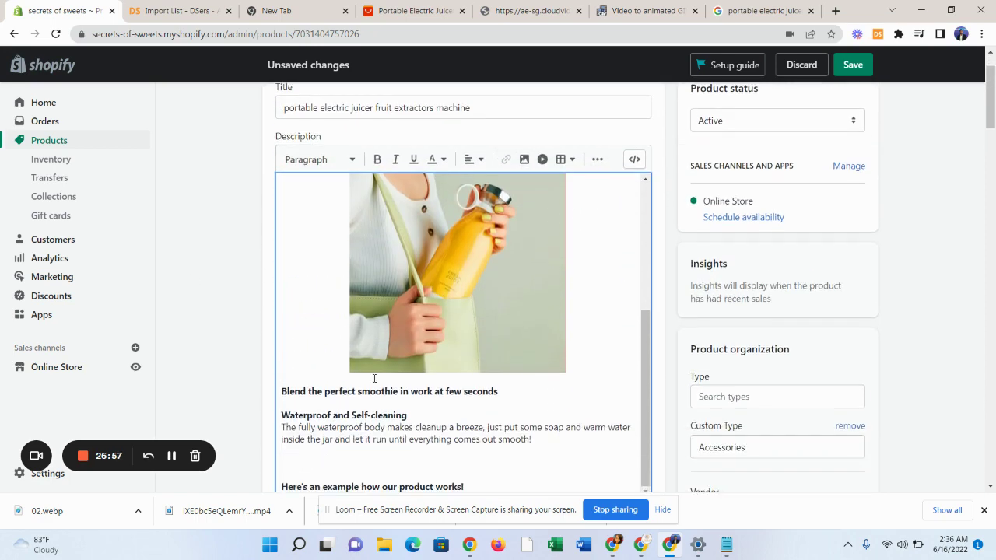
Upload image 02 from the Desktop's portable Blender folder as a new image for the product description.
left_click(522, 160)
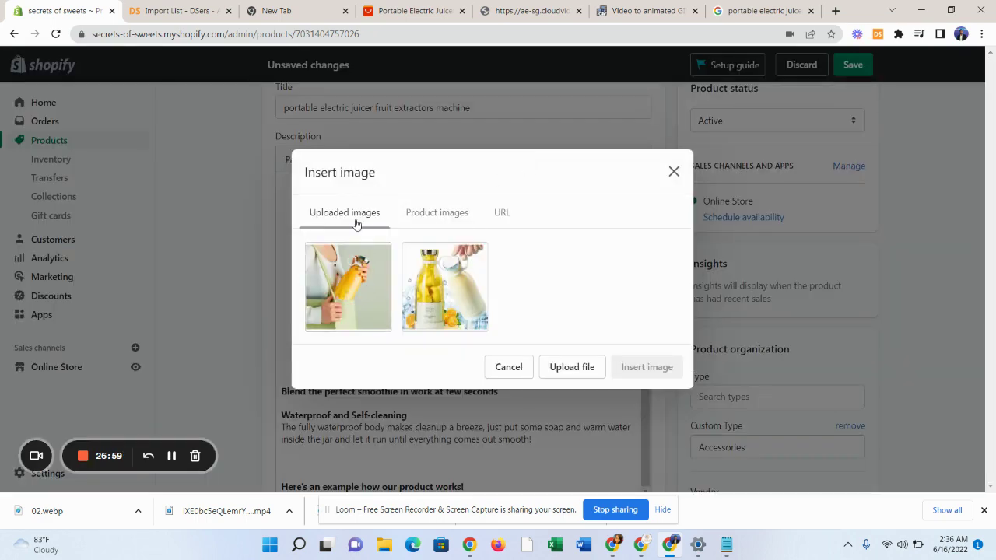
left_click(571, 368)
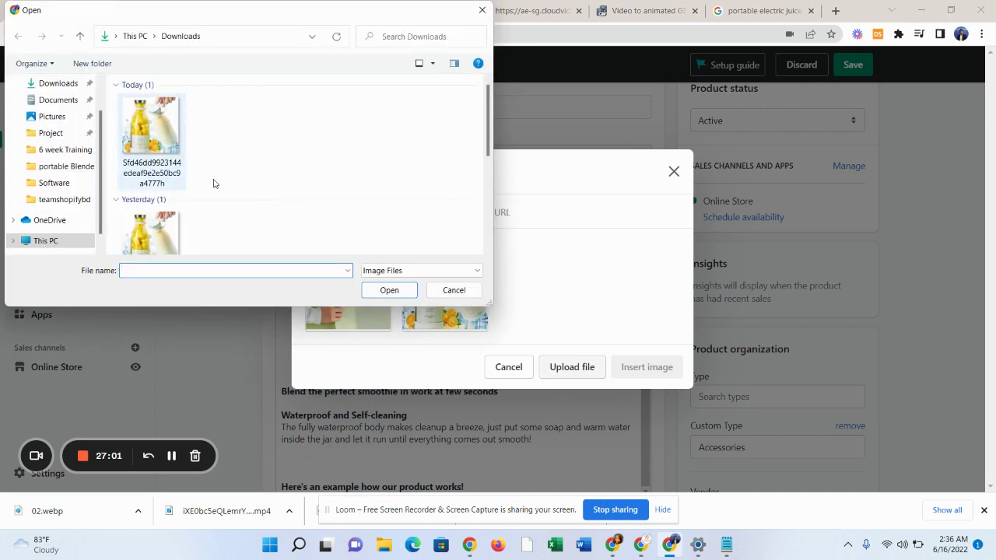
left_click(55, 101)
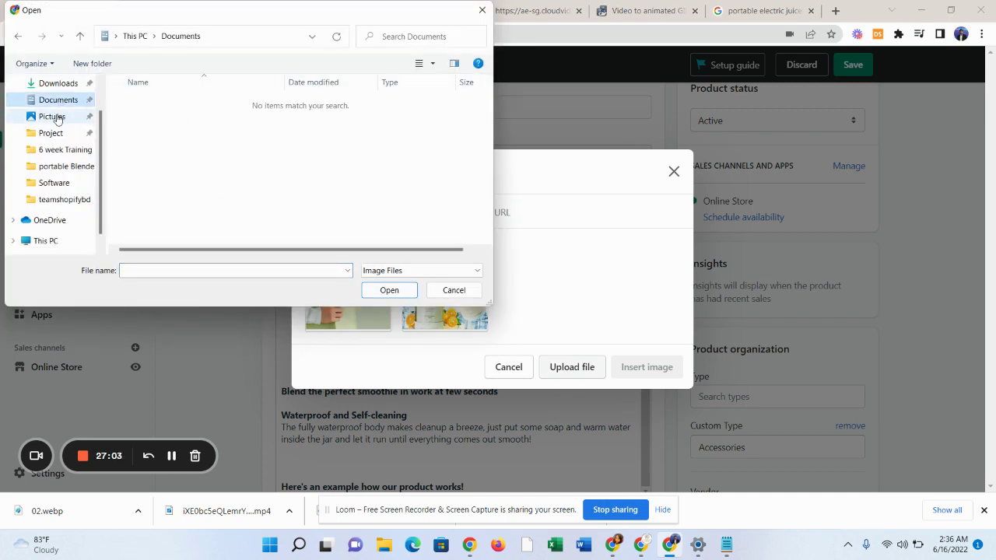
left_click(61, 84)
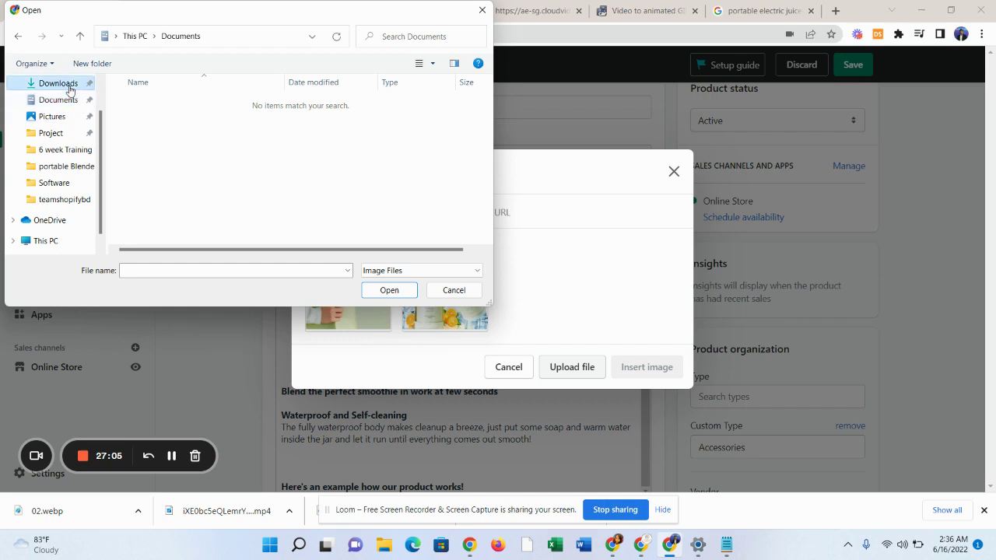
scroll(207, 156, "down", 2)
scroll(208, 170, "up", 3)
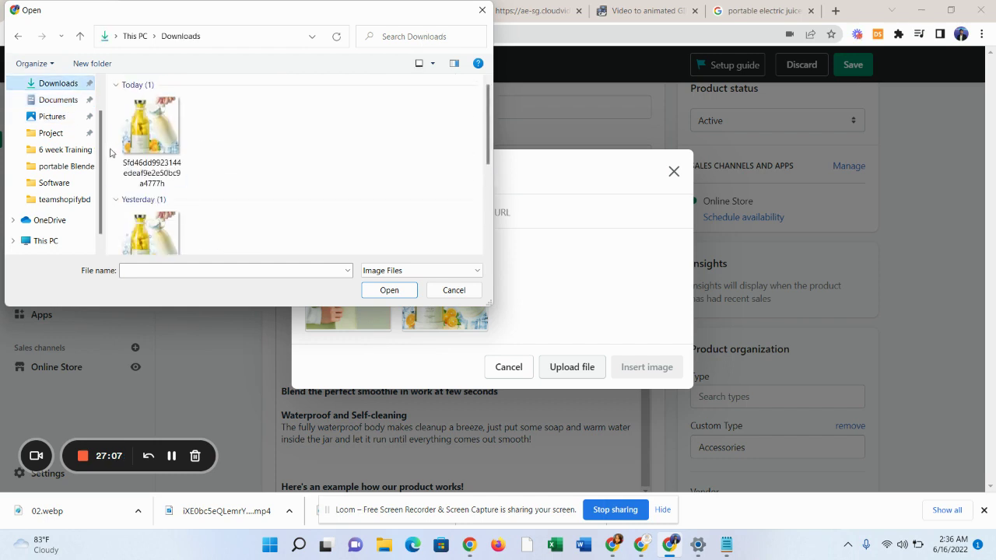
left_click(18, 37)
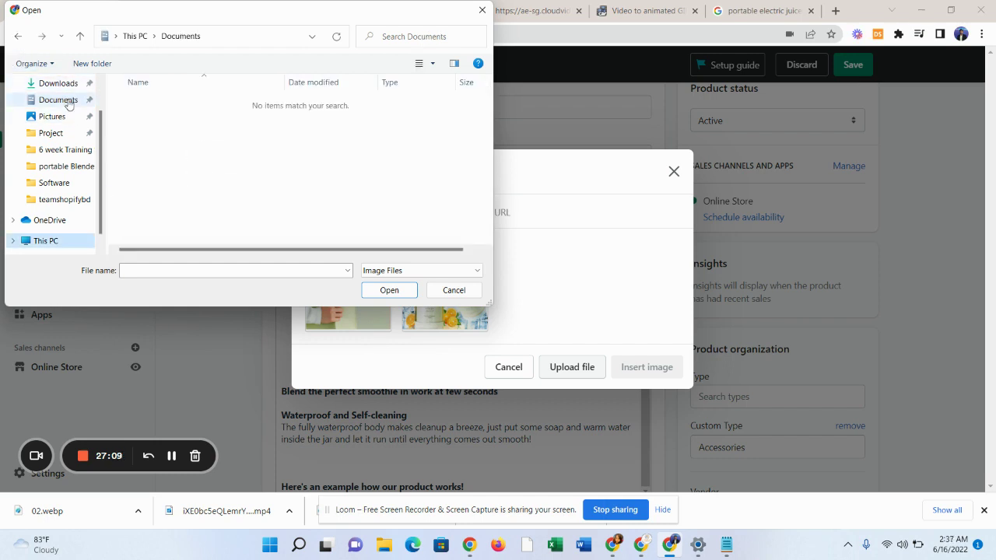
left_click(51, 84)
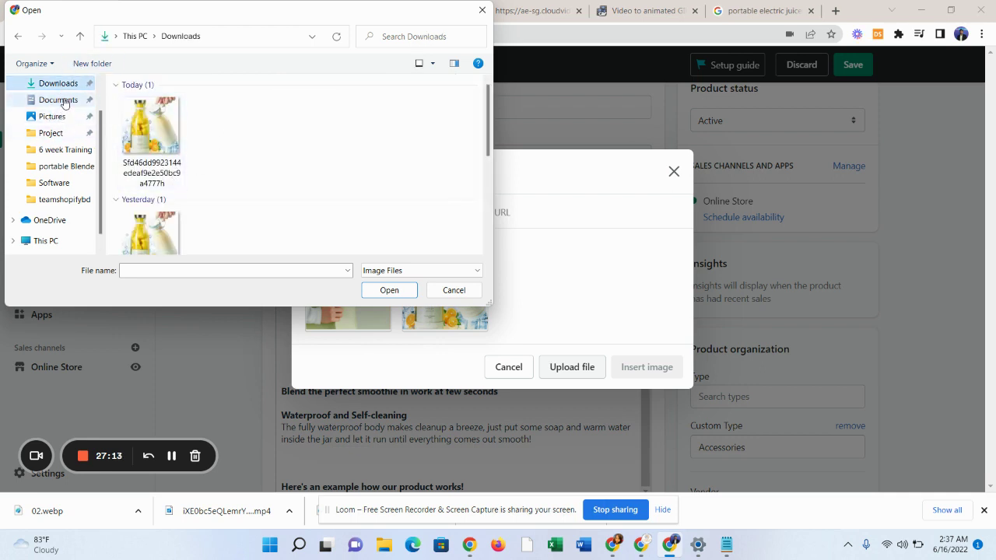
scroll(65, 110, "up", 1)
left_click(49, 101)
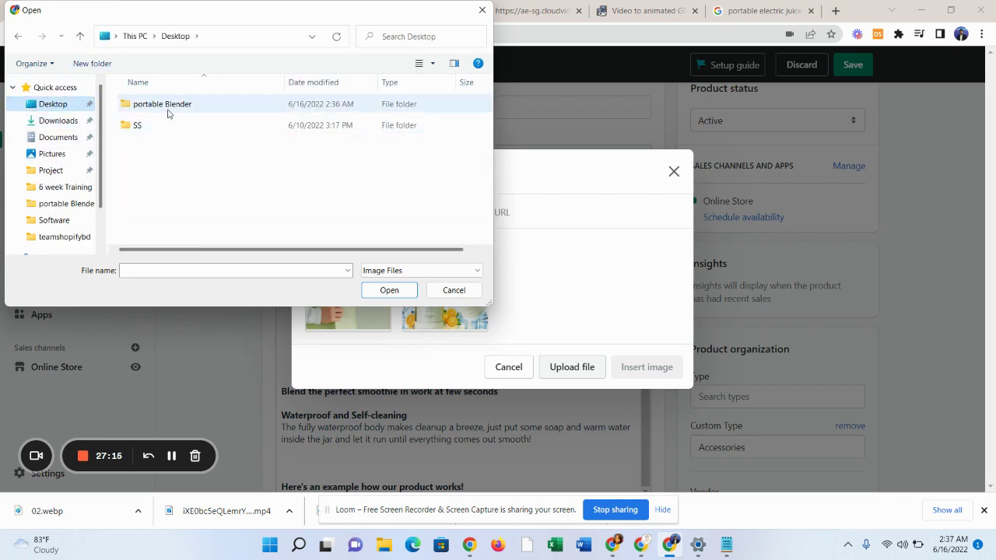
double_click(166, 104)
left_click(228, 115)
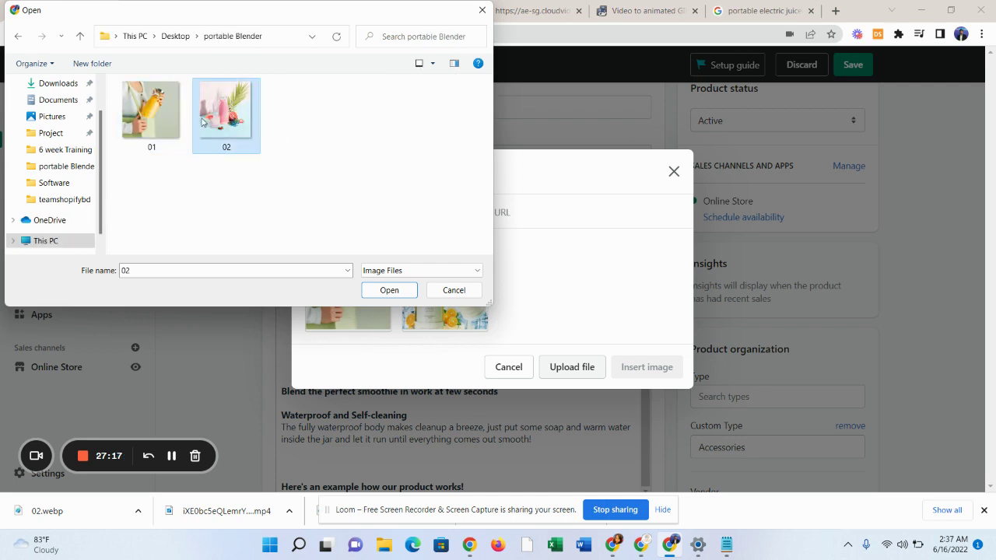
left_click(389, 291)
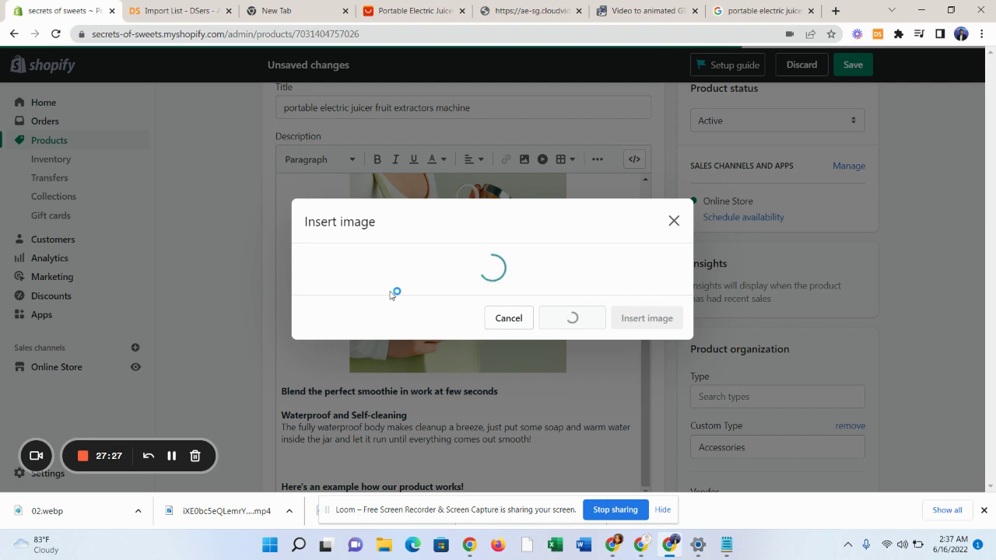
Insert the uploaded pink juicer image into the description and scale it down to about three quarters of its width.
left_click(348, 291)
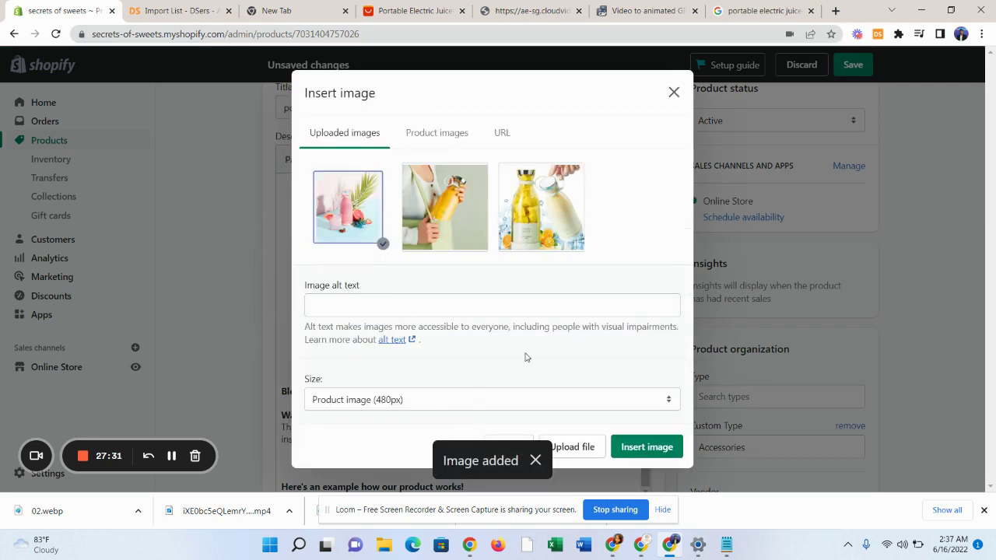
left_click(647, 447)
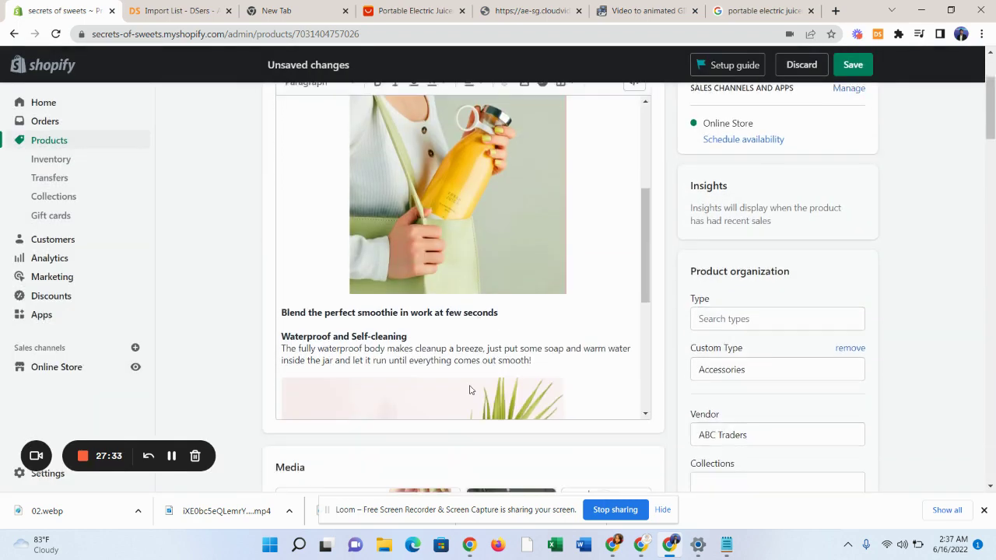
scroll(469, 390, "down", 3)
left_click(429, 281)
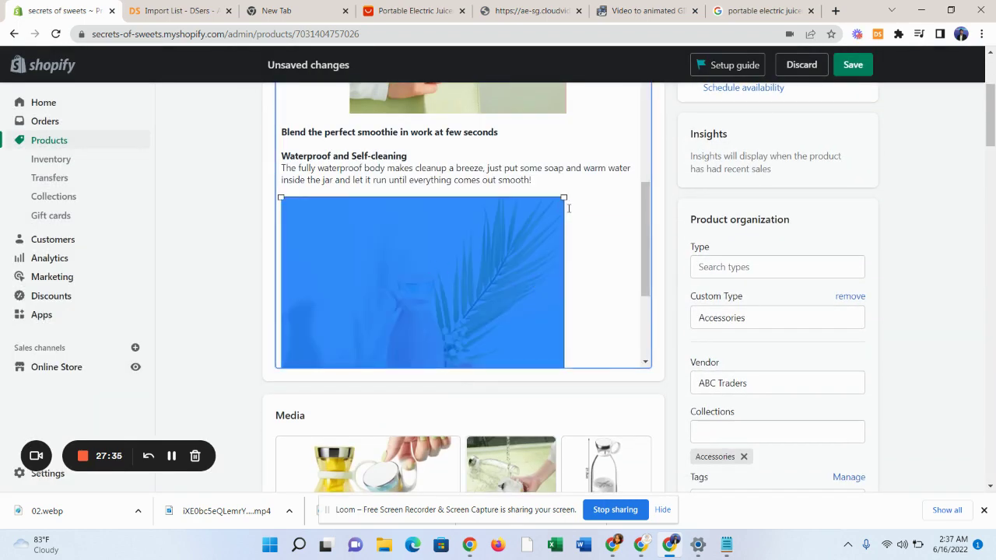
left_click_drag(564, 196, 498, 247)
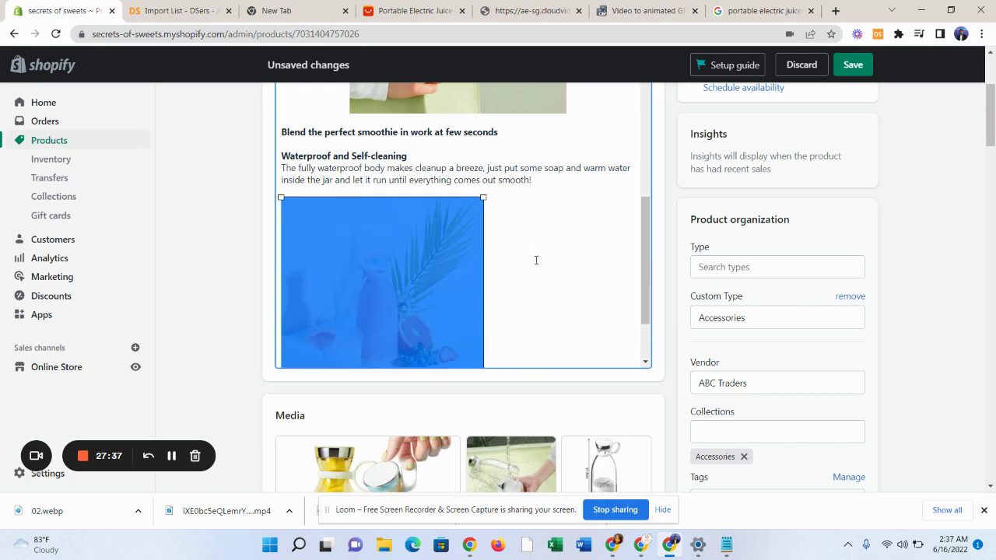
Center the pink juicer image in the description and enlarge it slightly.
scroll(508, 311, "up", 5)
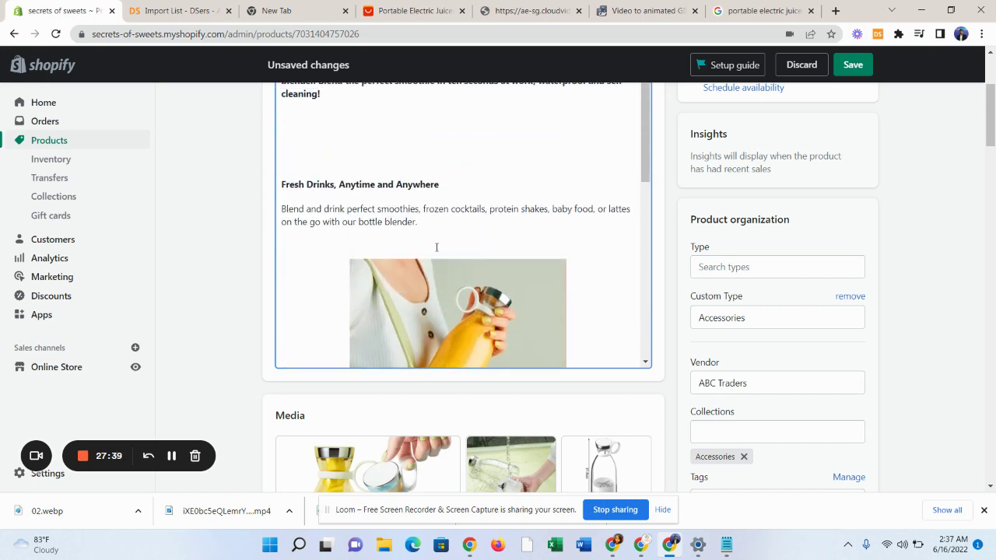
scroll(470, 193, "up", 2)
left_click(480, 224)
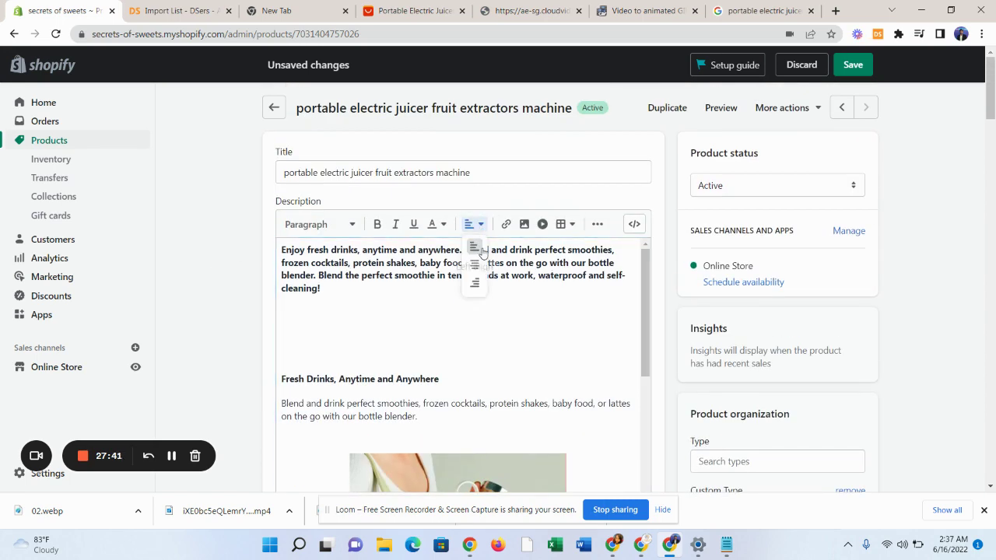
left_click(473, 263)
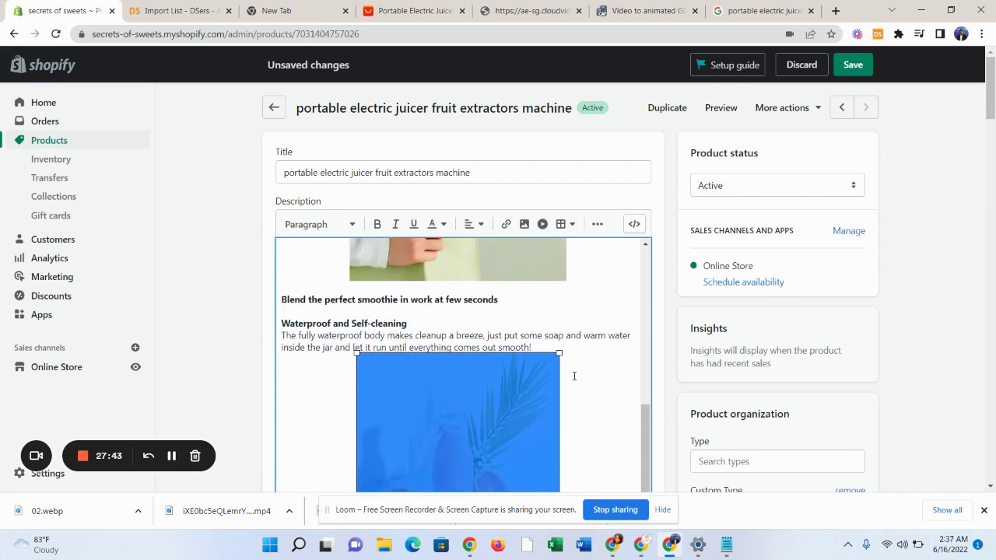
mouse_move(559, 356)
left_mouse_down()
mouse_move(582, 349)
mouse_move(569, 352)
left_mouse_up()
Add an empty line between the Waterproof and Self-cleaning text and the pink juicer image, and save the product.
left_click(569, 340)
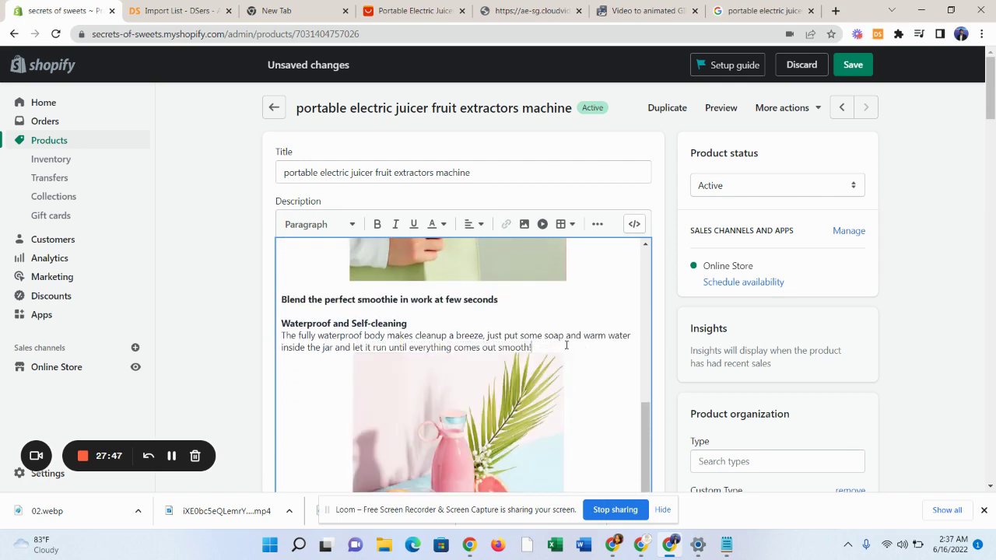
key("Return")
scroll(500, 375, "down", 5)
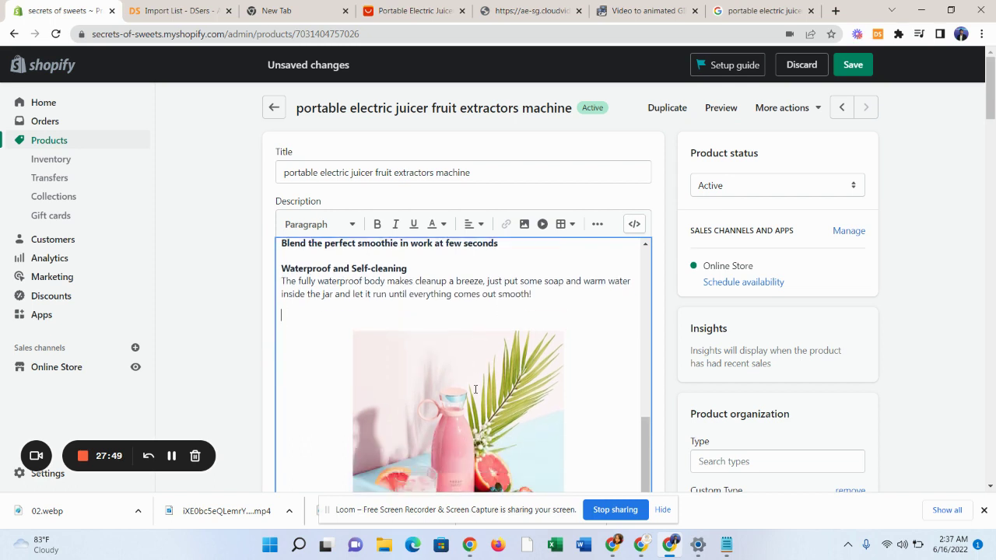
scroll(491, 372, "up", 3)
scroll(491, 372, "up", 2)
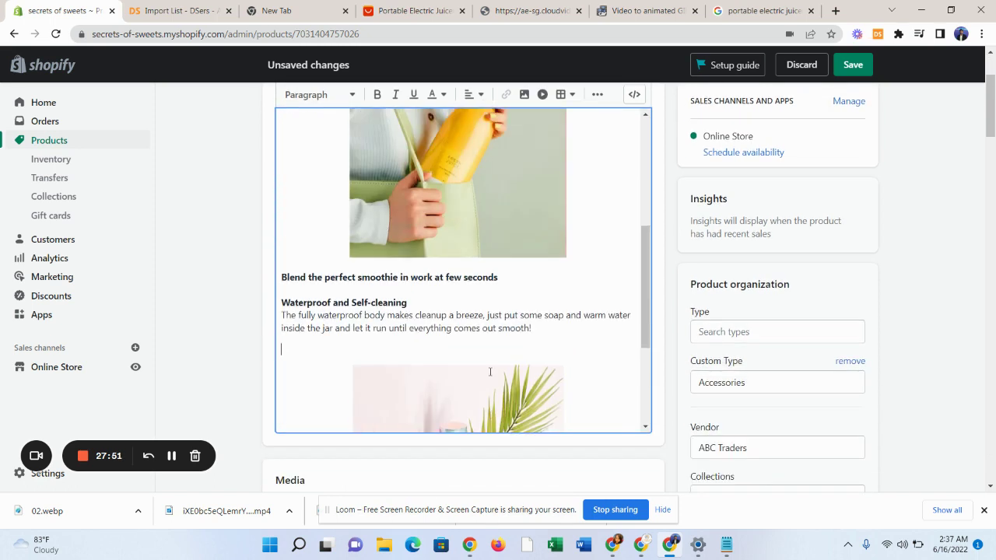
scroll(527, 309, "up", 3)
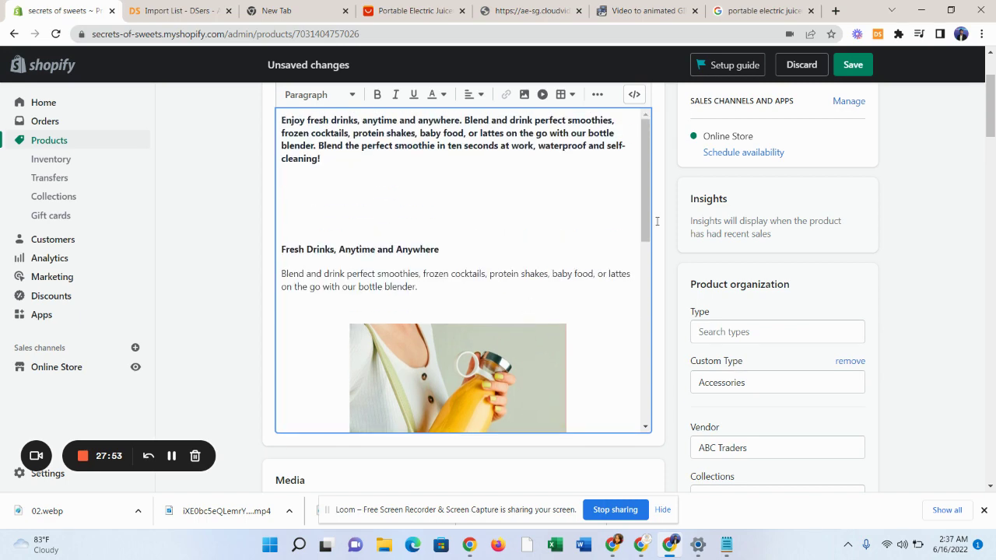
left_click(853, 64)
scroll(579, 324, "up", 1)
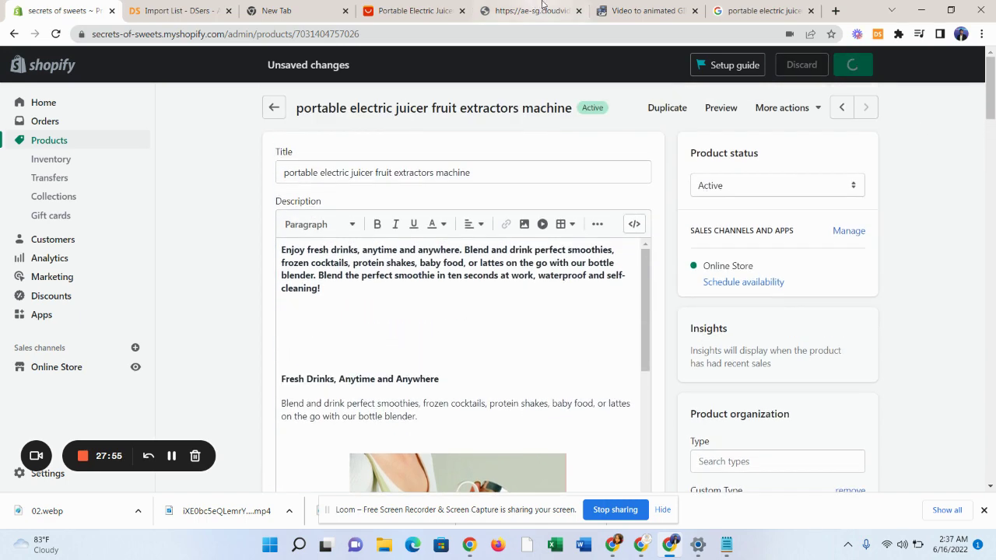
Switch to ezgif.com's Video to GIF converter and upload the juicer product video.
left_click(642, 11)
scroll(473, 322, "down", 3)
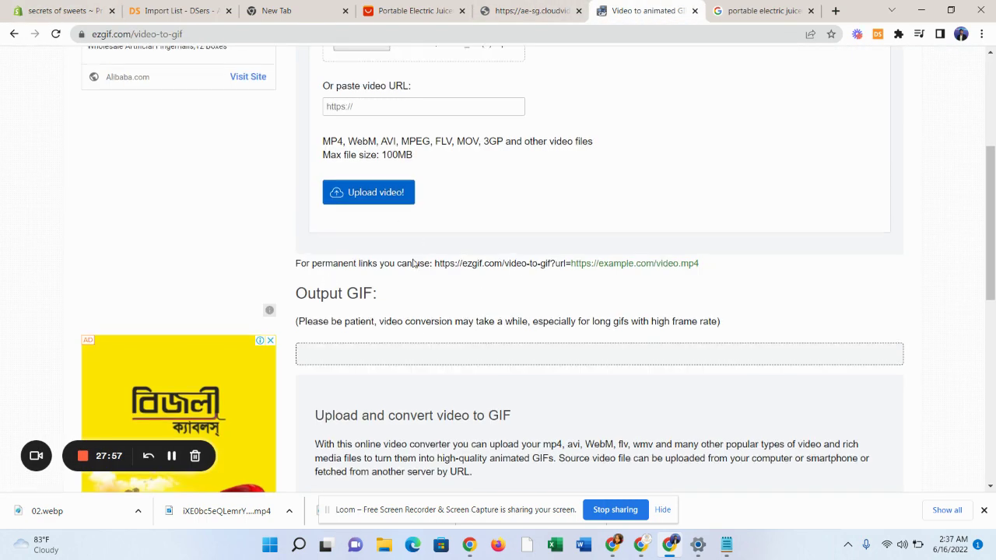
scroll(387, 311, "up", 3)
left_click(368, 389)
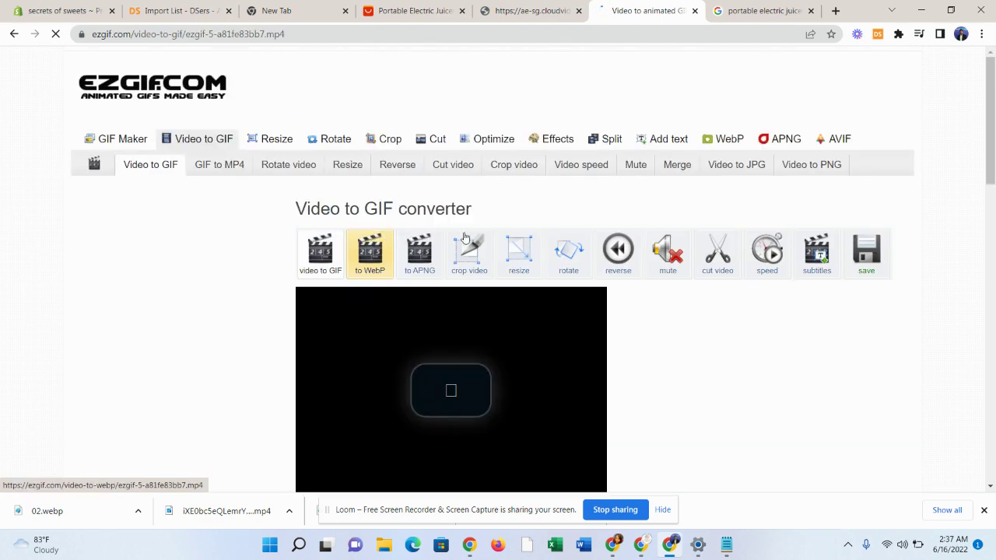
Play the uploaded juicer video, replay the scene around 23 seconds to find a clip for the GIF, and pause it.
scroll(475, 303, "down", 3)
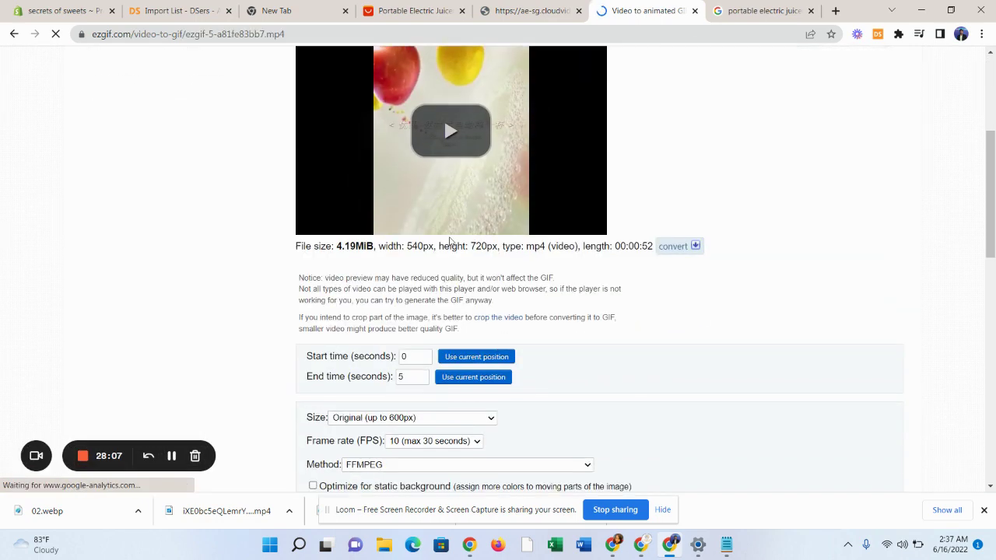
scroll(452, 249, "up", 2)
scroll(421, 291, "down", 3)
scroll(405, 296, "up", 2)
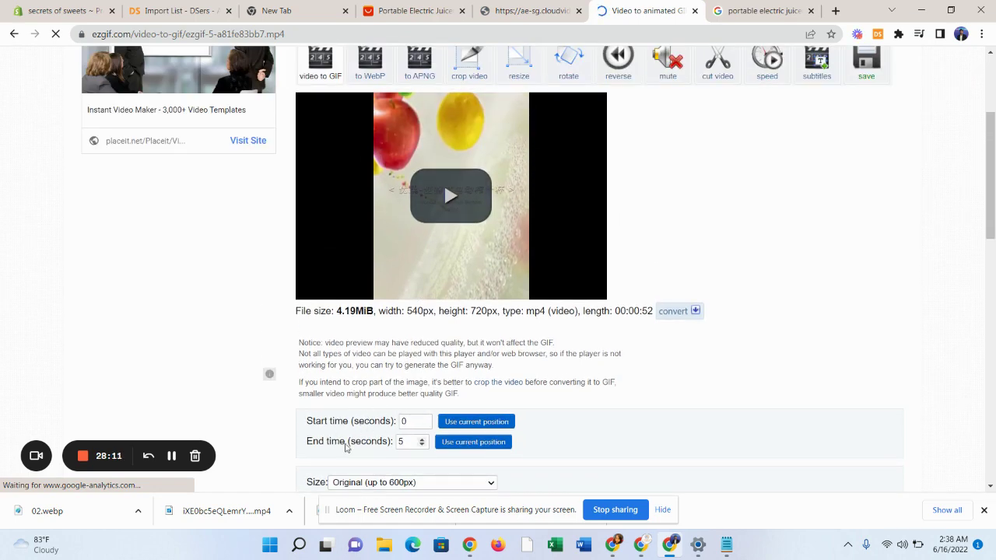
left_click(454, 195)
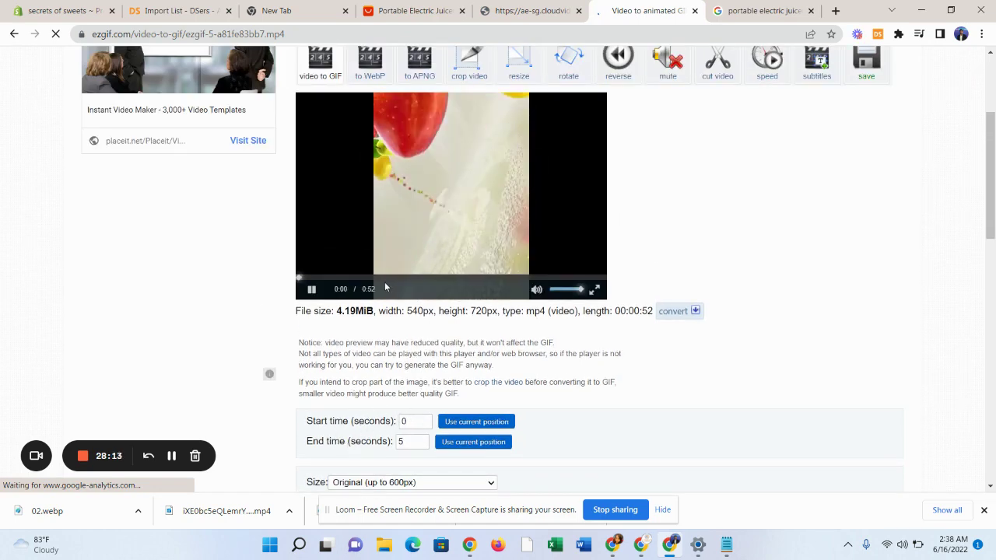
scroll(546, 313, "up", 1)
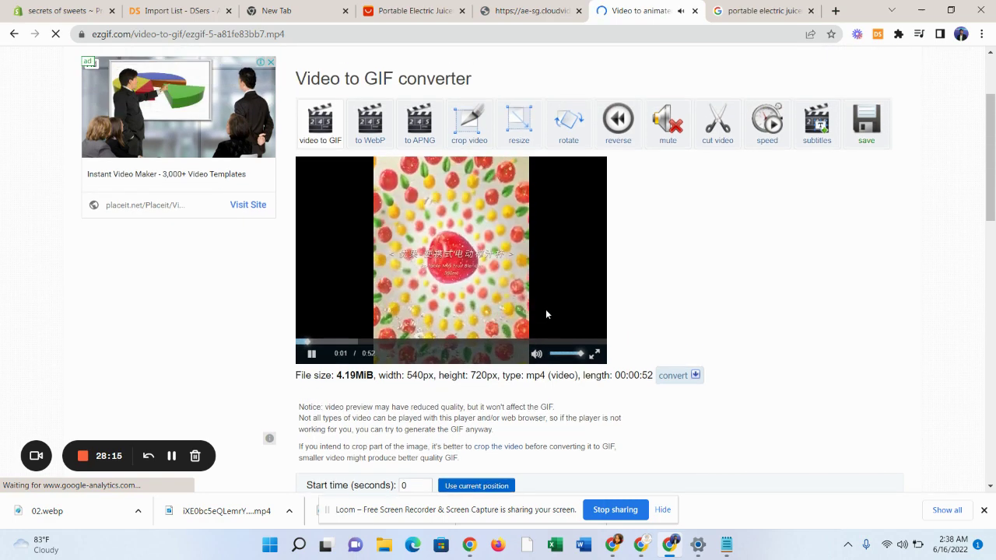
scroll(545, 314, "up", 1)
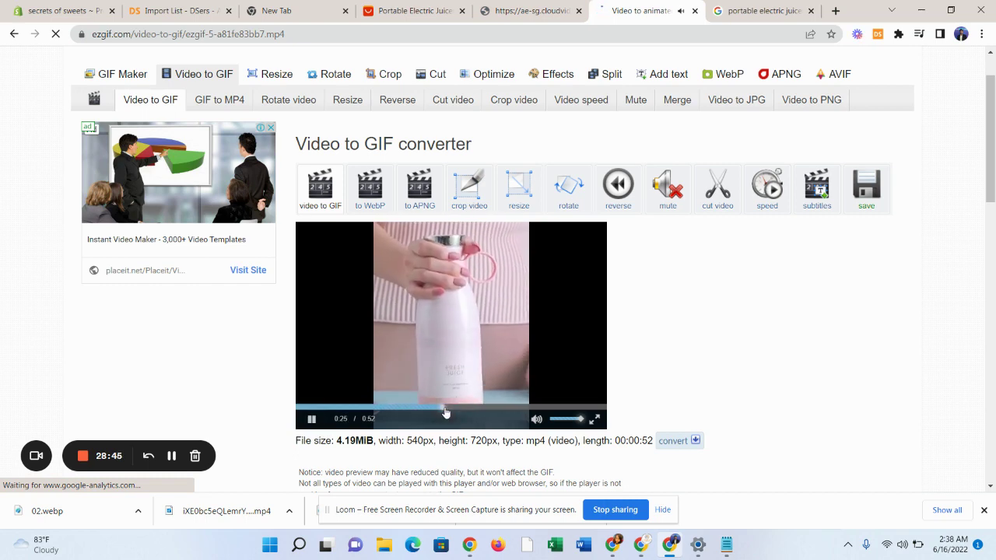
left_click(436, 408)
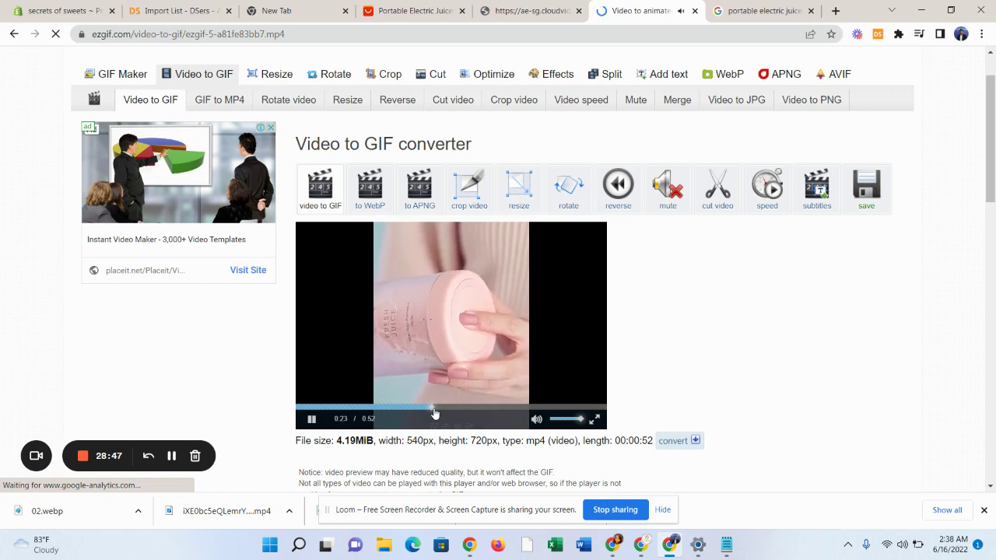
left_click(432, 408)
left_click(424, 408)
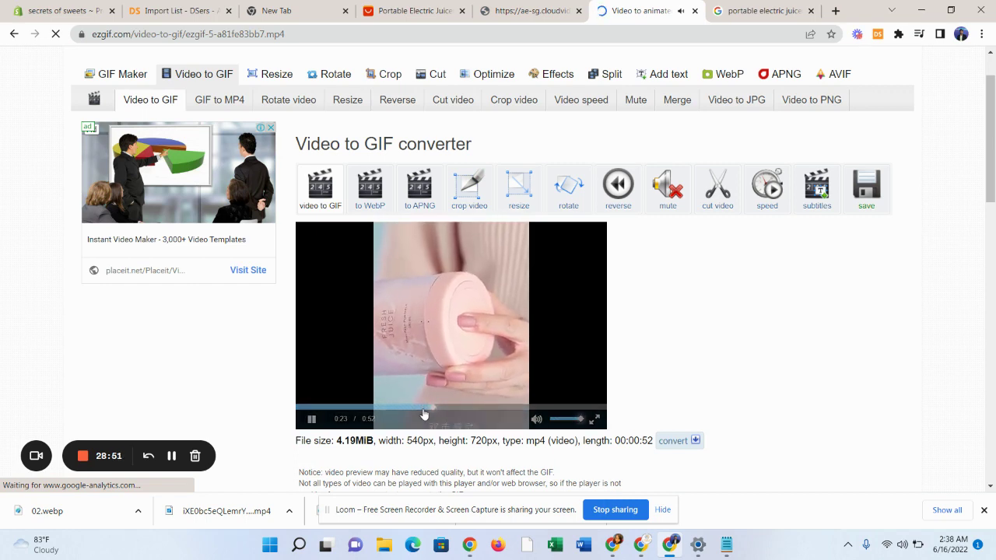
left_click(312, 420)
Convert the video from 21 to 25 seconds to a GIF, with optimization for static background enabled.
scroll(360, 410, "down", 2)
scroll(360, 410, "down", 1)
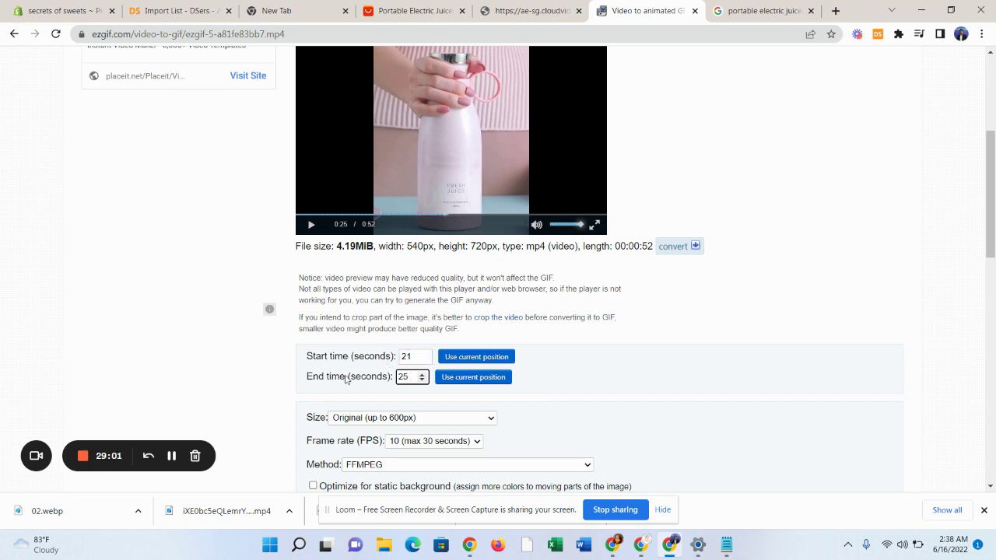
scroll(381, 379, "down", 2)
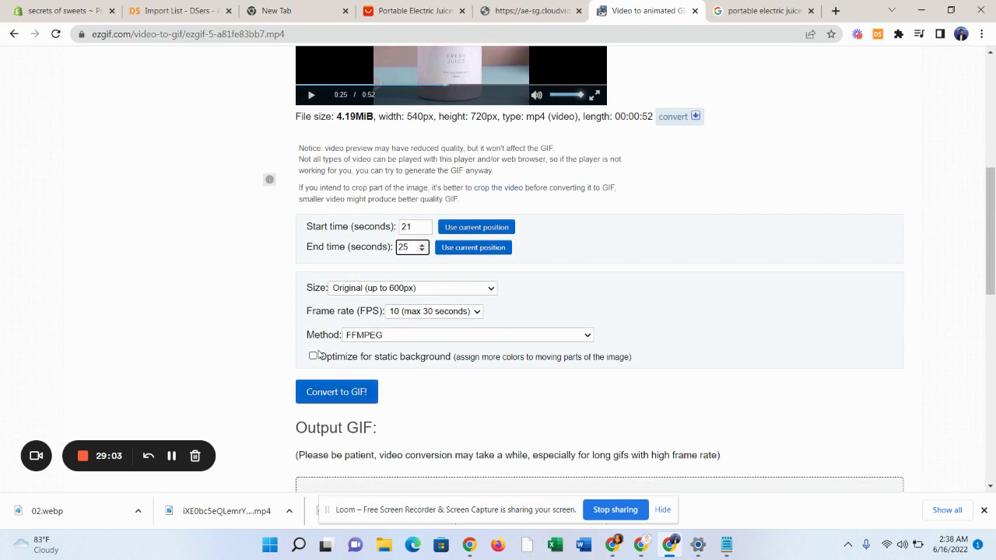
left_click(330, 395)
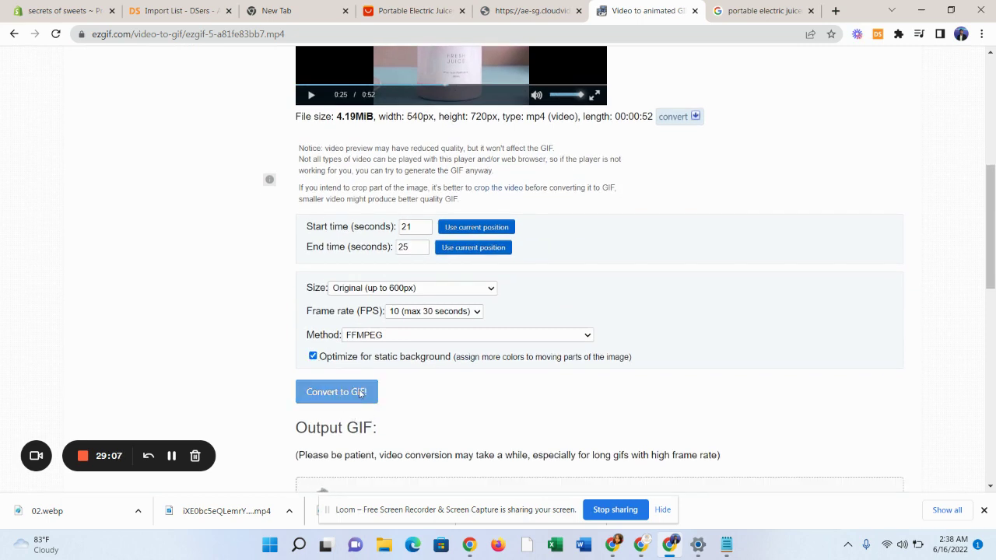
Check the output GIF of the juicer and save it to the computer.
scroll(664, 407, "down", 3)
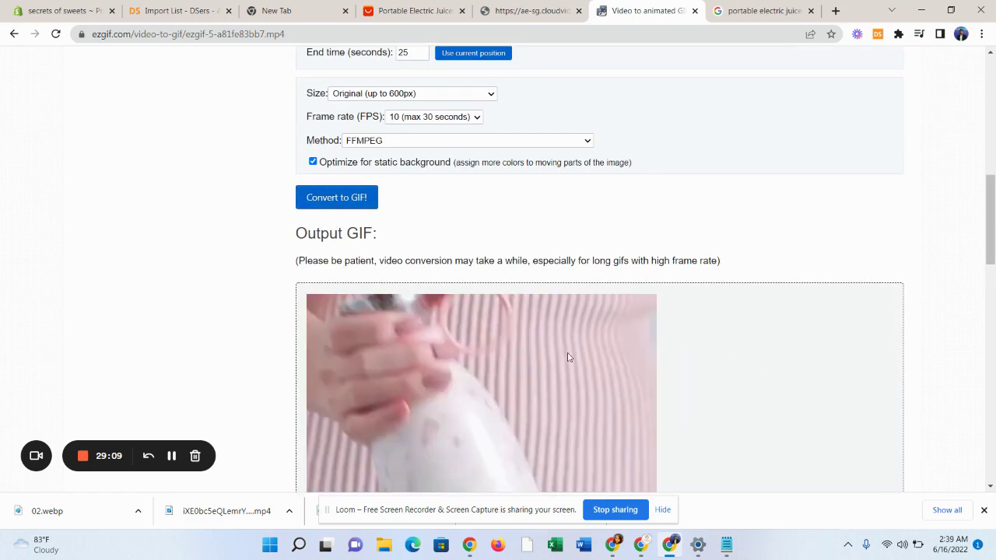
scroll(568, 357, "down", 3)
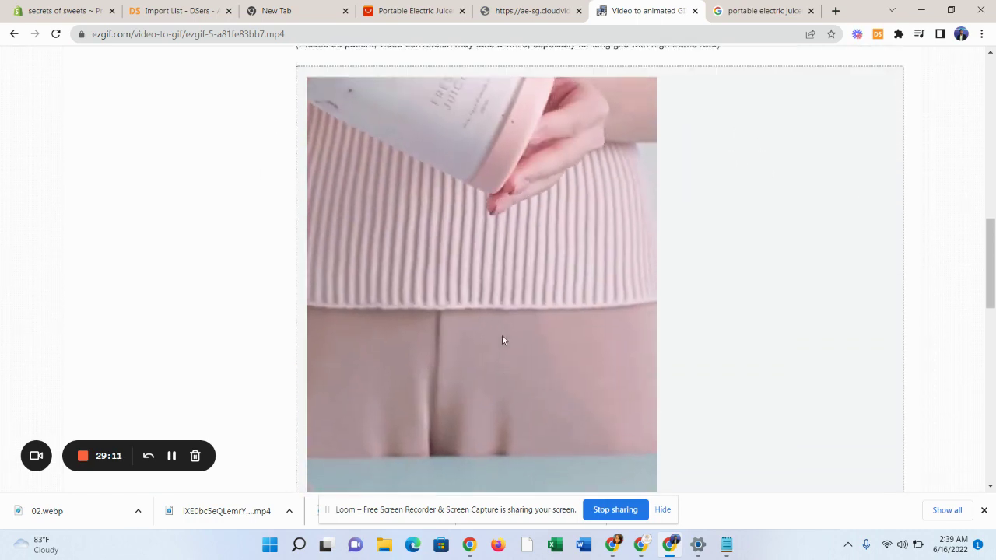
scroll(502, 340, "up", 1)
scroll(514, 303, "down", 3)
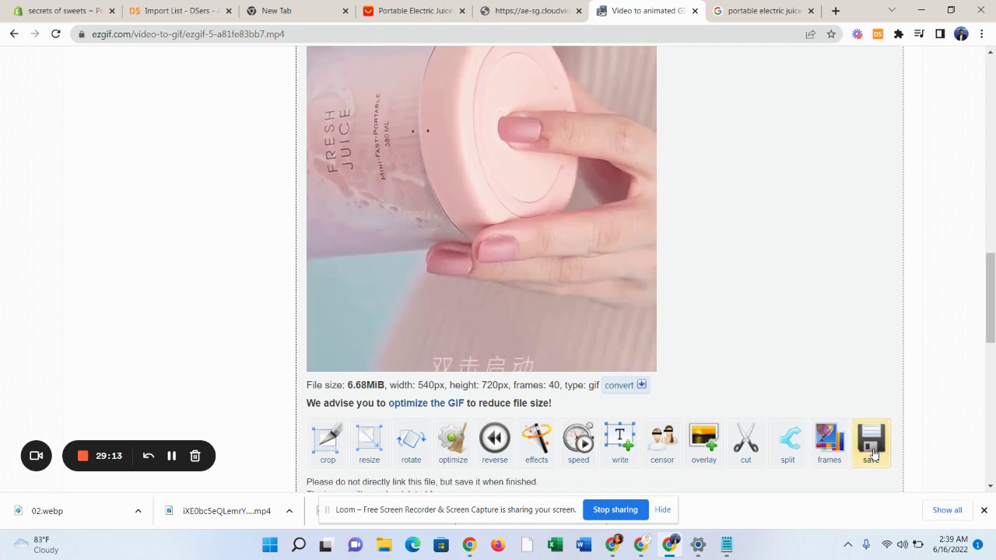
left_click(873, 447)
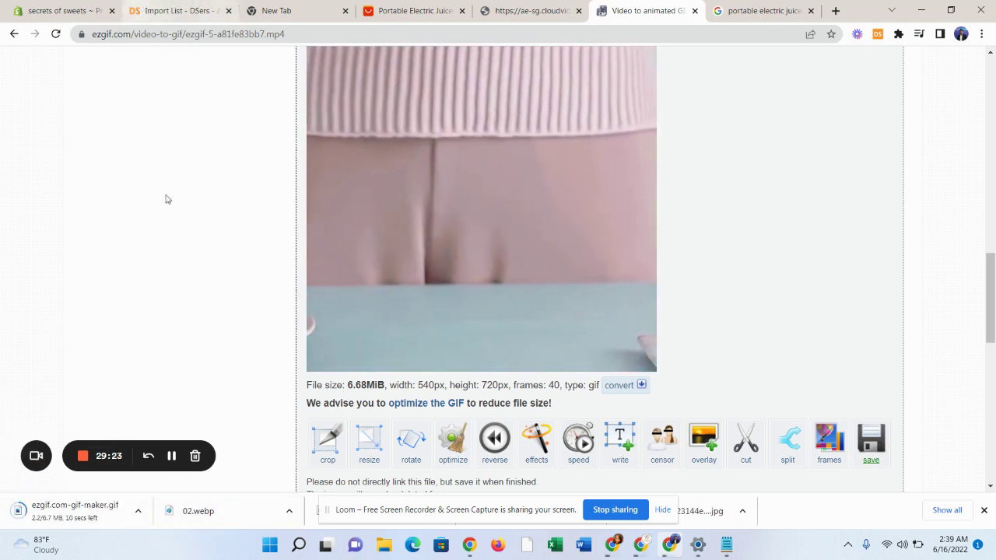
In the Shopify product description, upload ezgif.com-gif-maker from Downloads as a new image for the blank space below the intro paragraph.
left_click(62, 11)
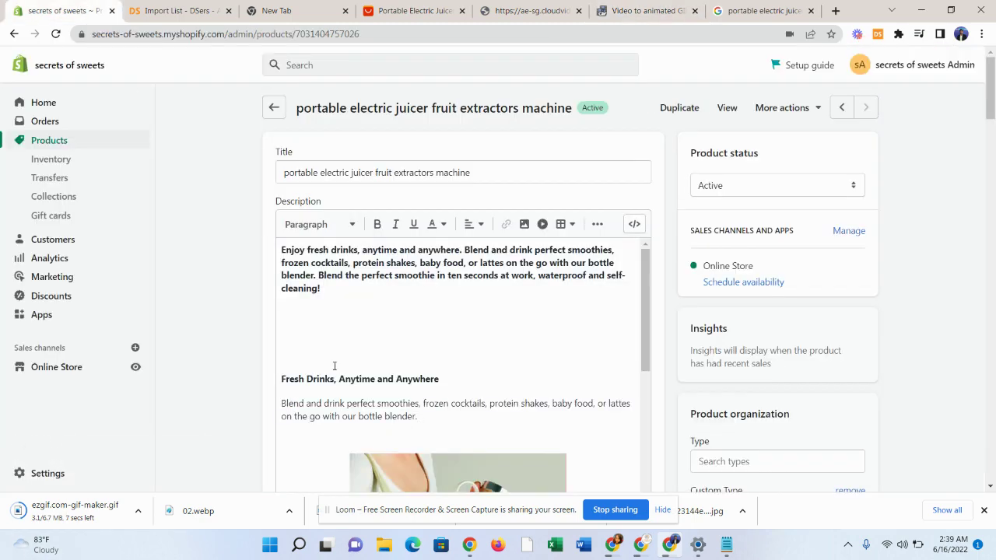
left_click(296, 324)
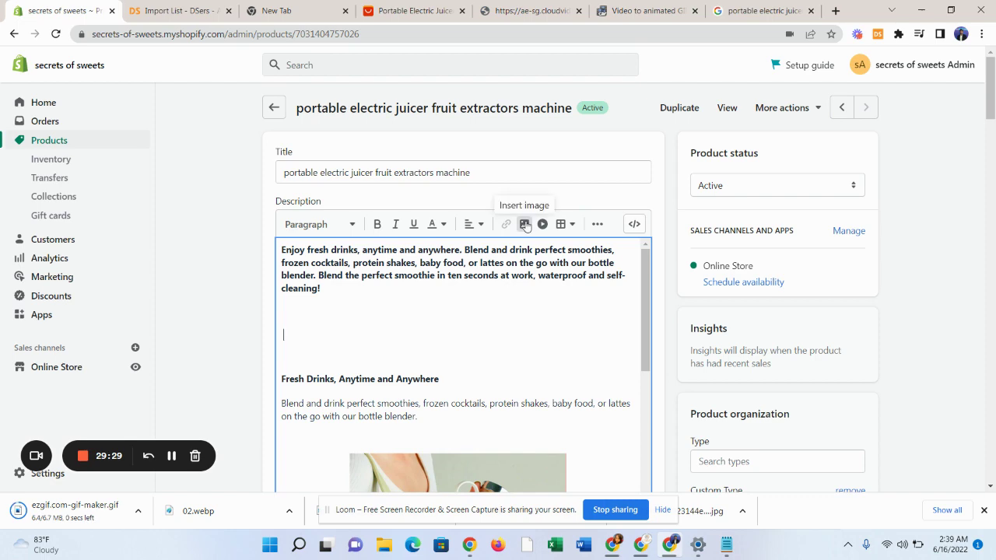
left_click(524, 225)
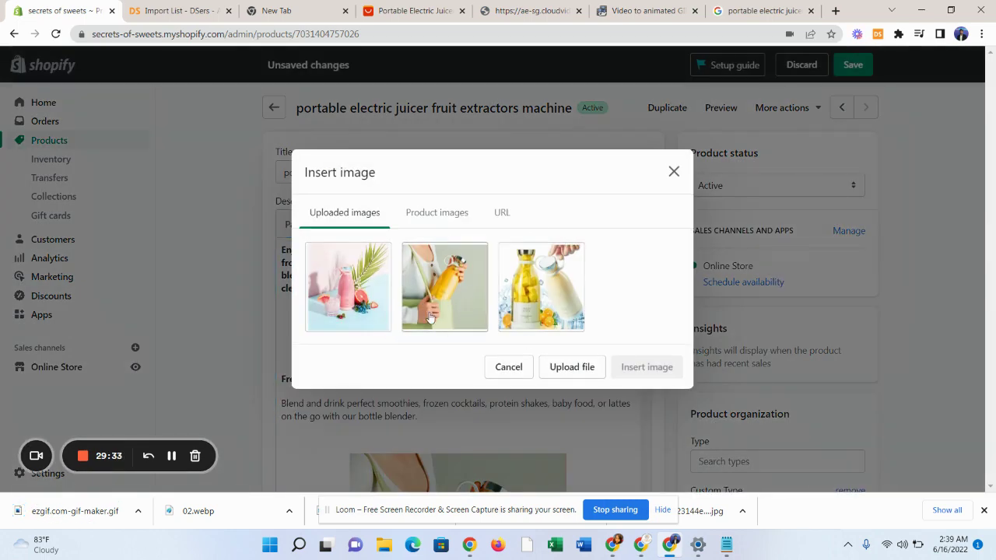
left_click(580, 371)
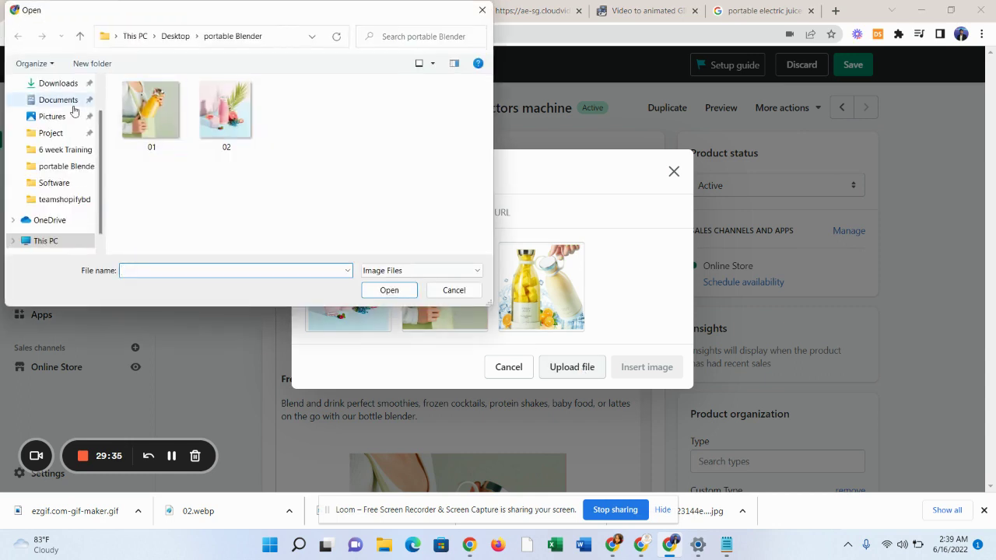
left_click(54, 83)
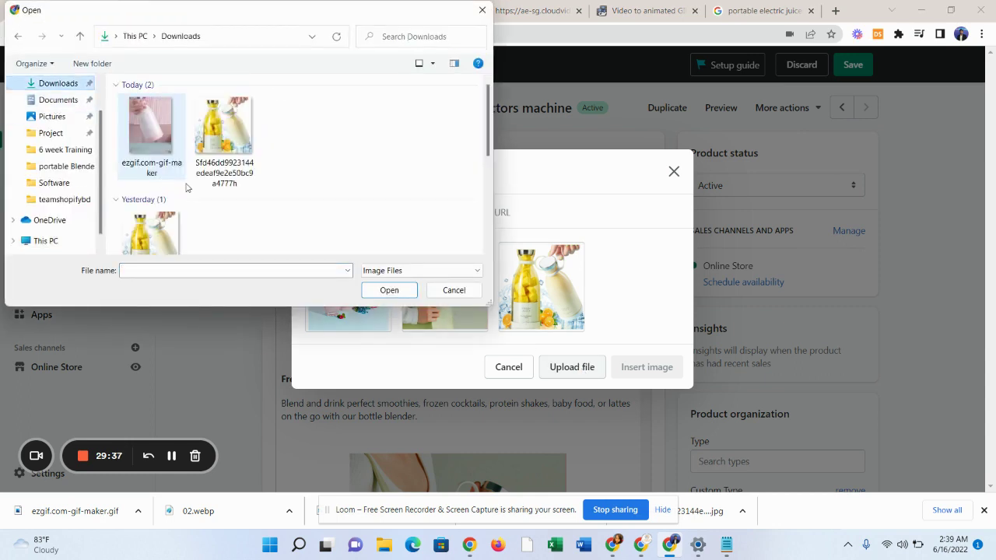
left_click(156, 137)
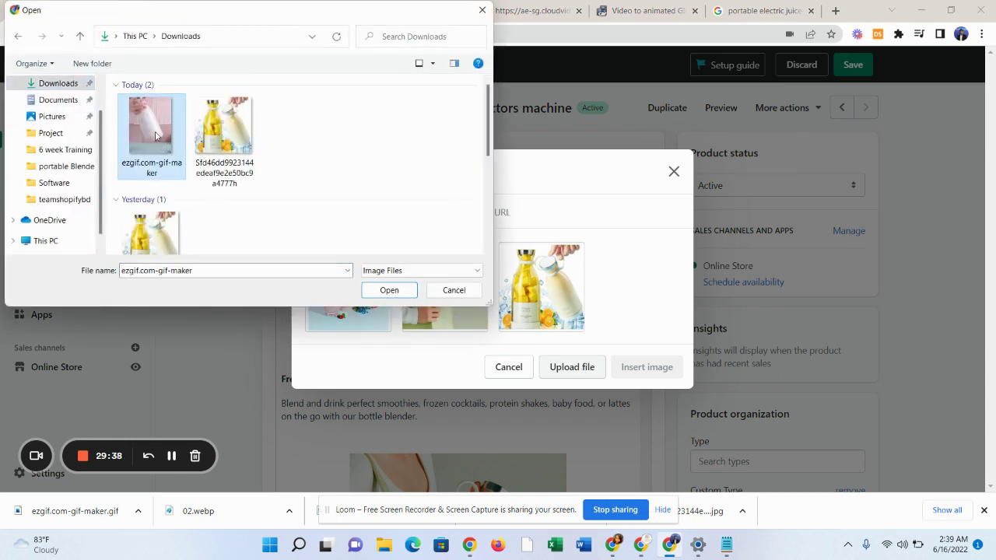
left_click(404, 294)
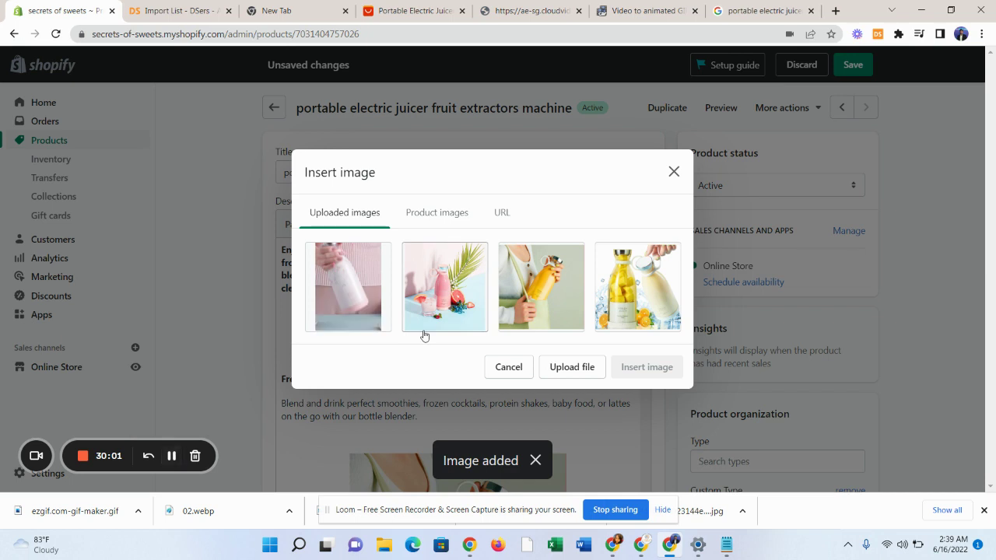
Insert the uploaded juicer GIF at Product image (480px) size between the intro paragraph and the Fresh Drinks heading.
left_click(359, 284)
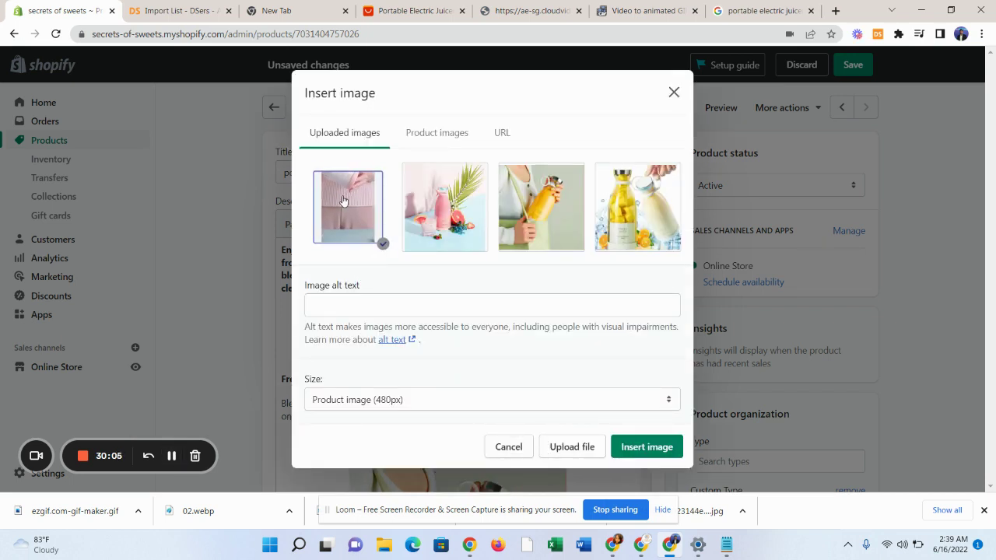
left_click(640, 449)
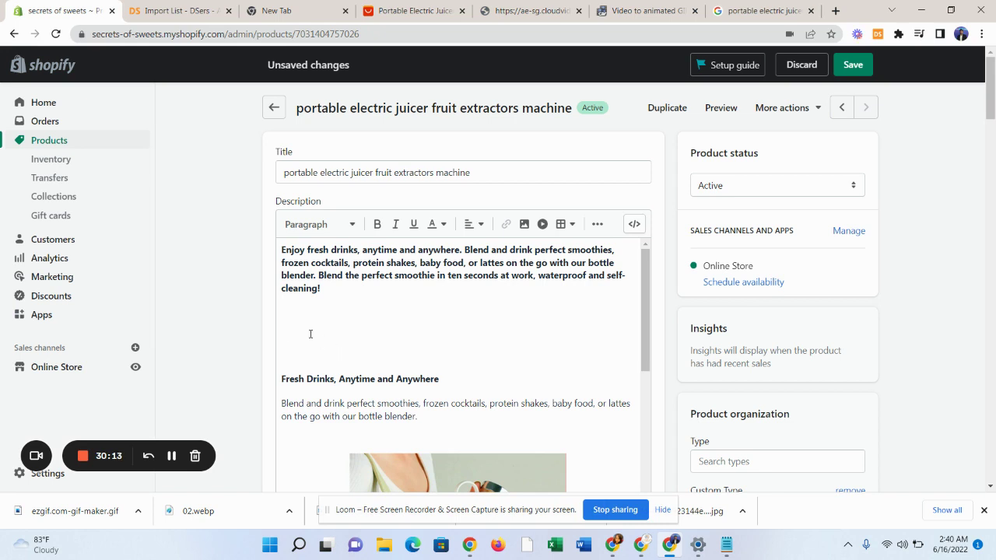
left_click(354, 336)
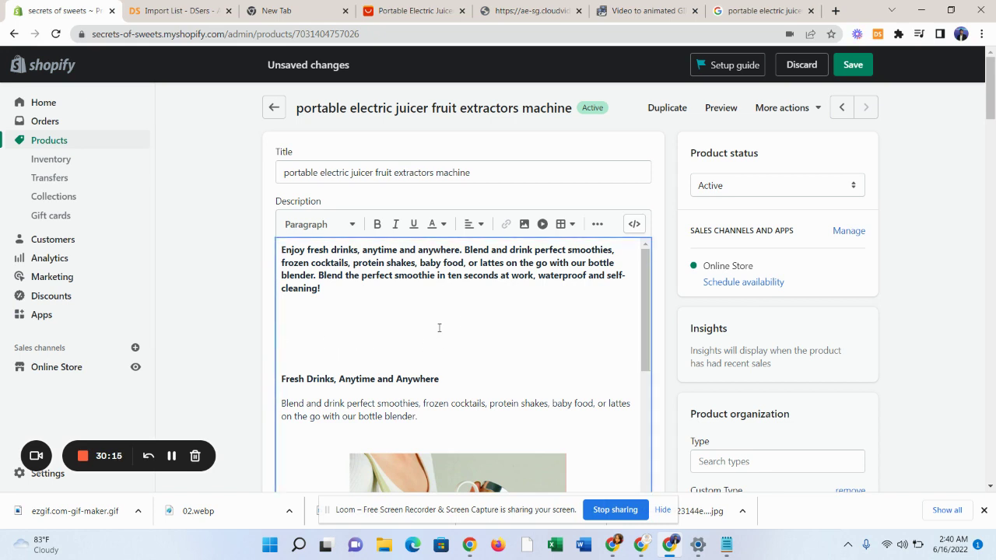
scroll(525, 400, "down", 5)
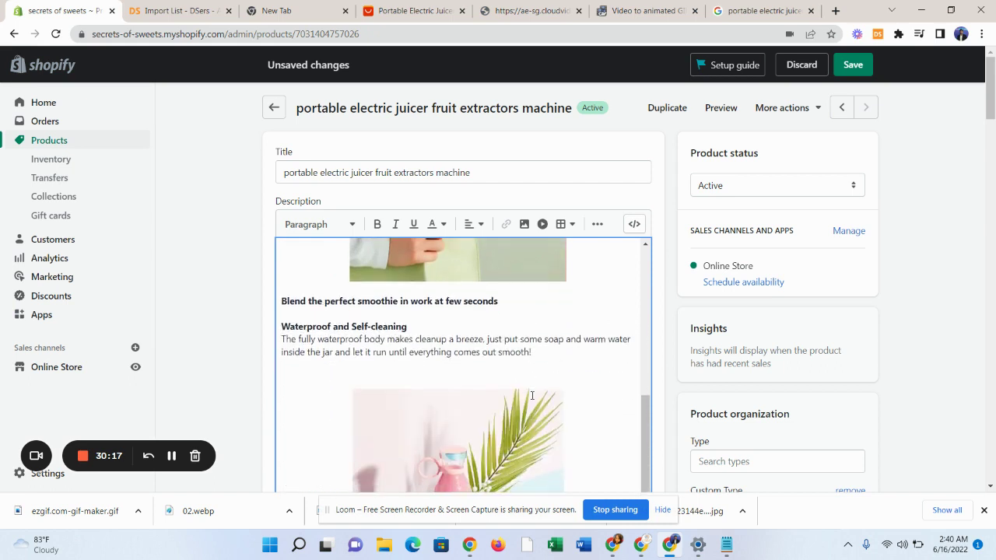
scroll(532, 395, "up", 5)
key("ctrl+v")
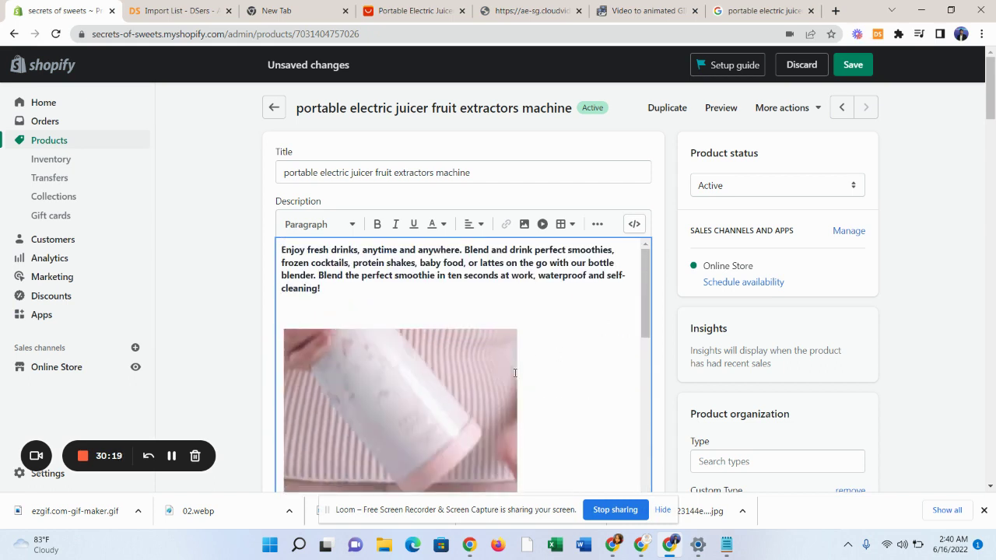
Center the juicer GIF in the description and dismiss the error notification.
left_click(527, 329)
left_click(474, 224)
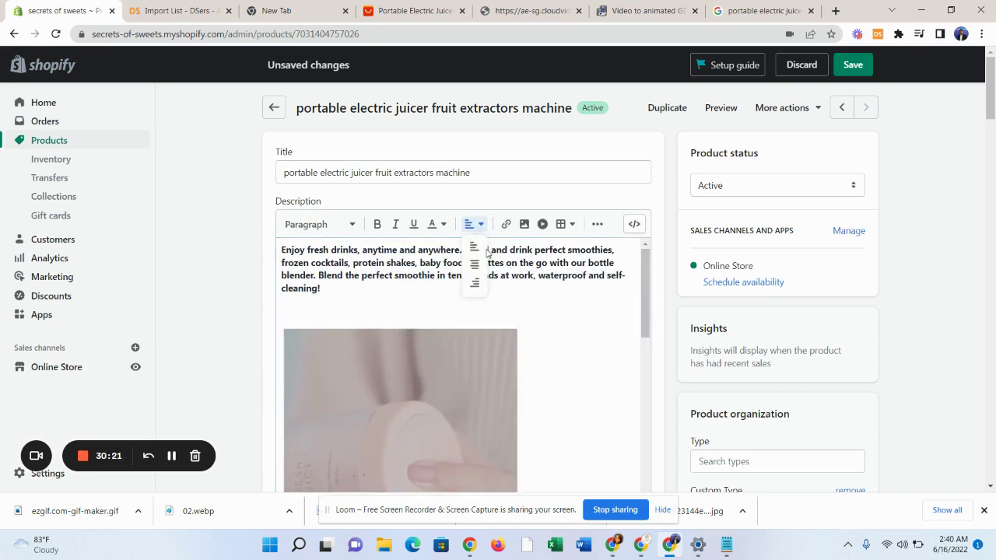
left_click(475, 262)
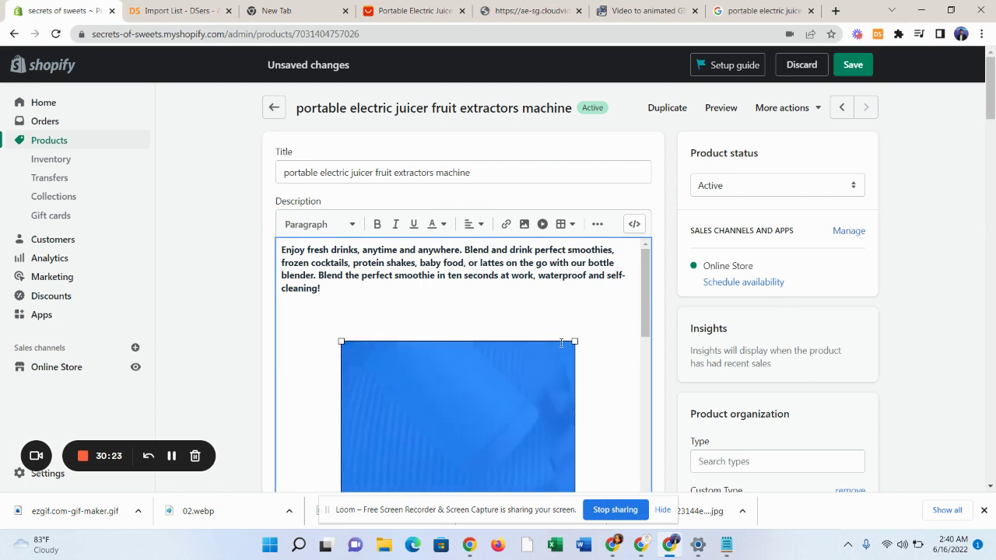
scroll(543, 395, "down", 2)
scroll(605, 402, "up", 2)
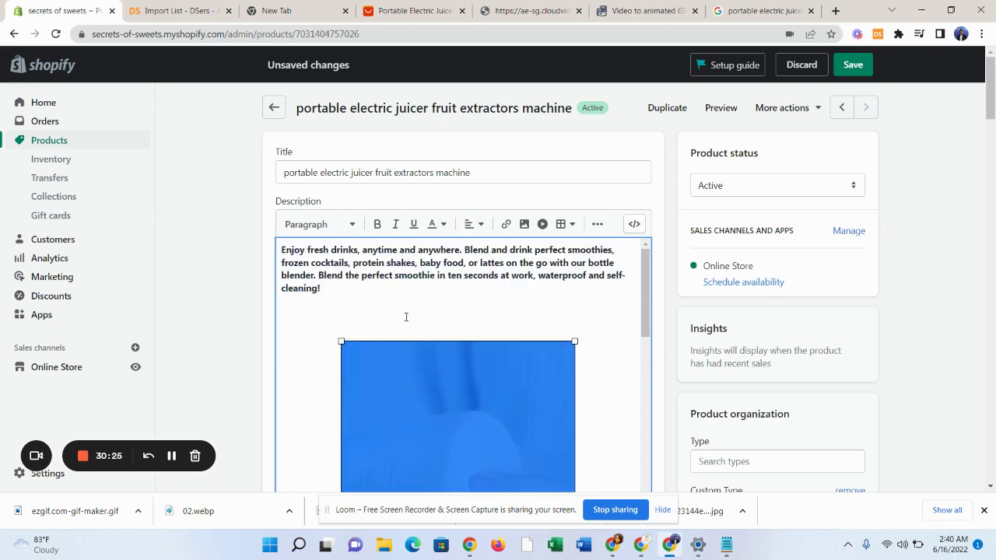
left_click(405, 317)
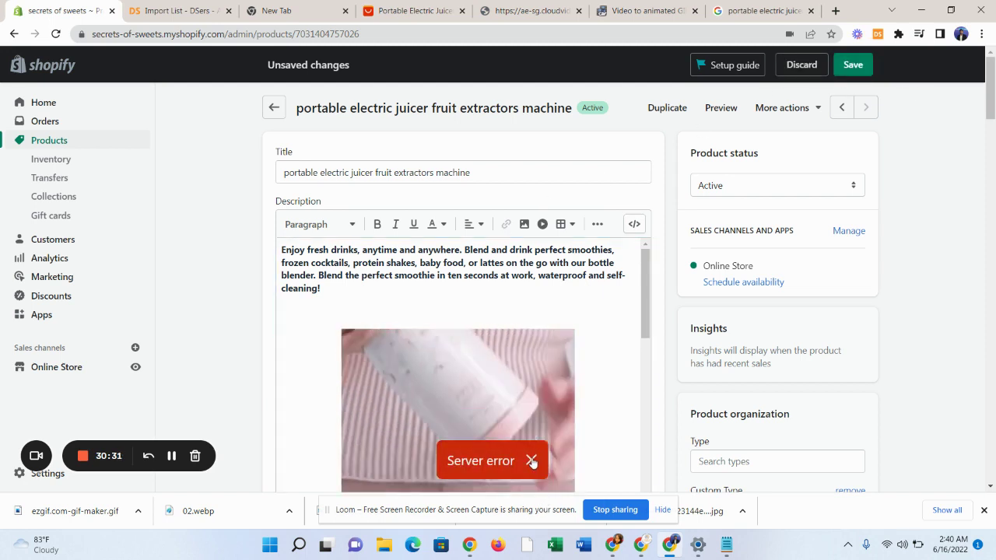
left_click(532, 462)
Review the description's text and images, and open the product's store preview.
scroll(465, 382, "down", 5)
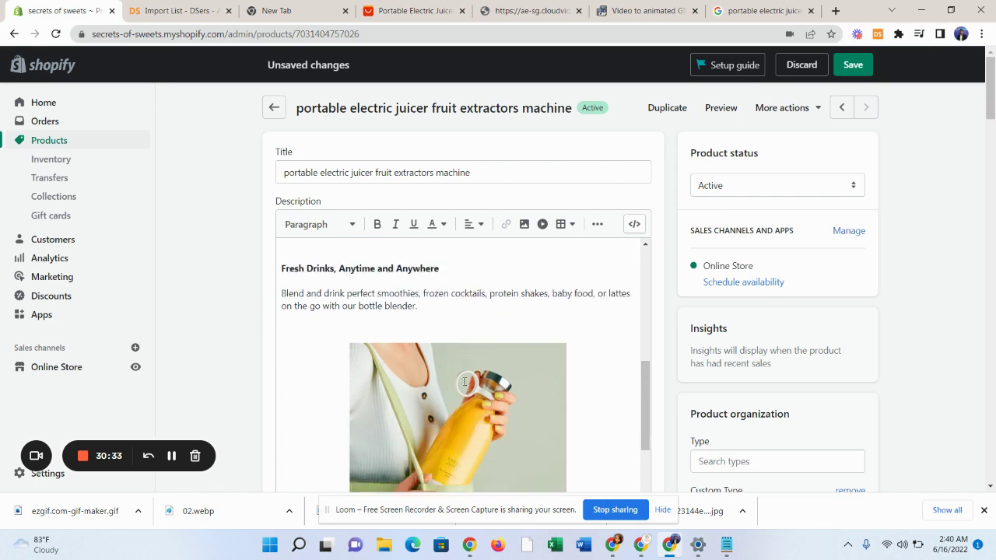
scroll(465, 381, "up", 5)
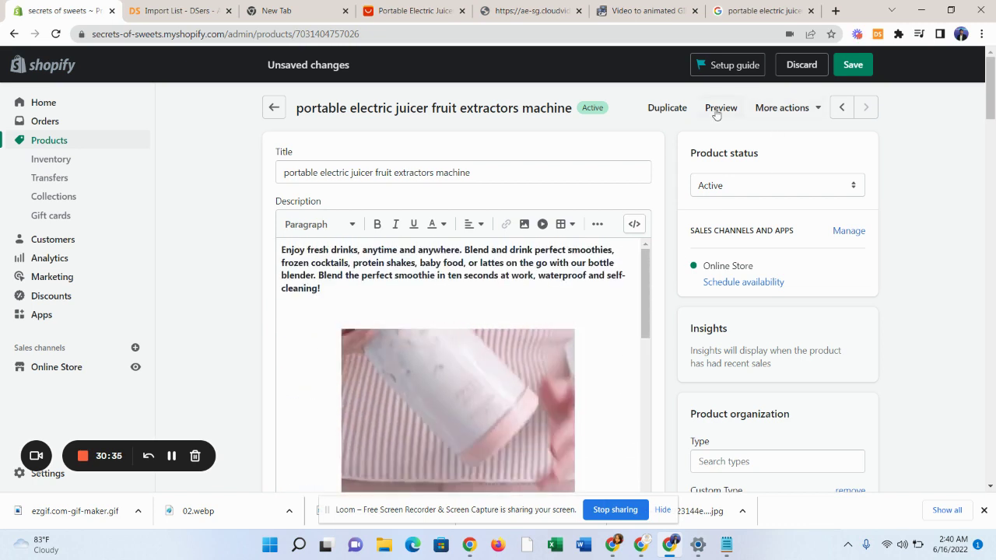
left_click(716, 109)
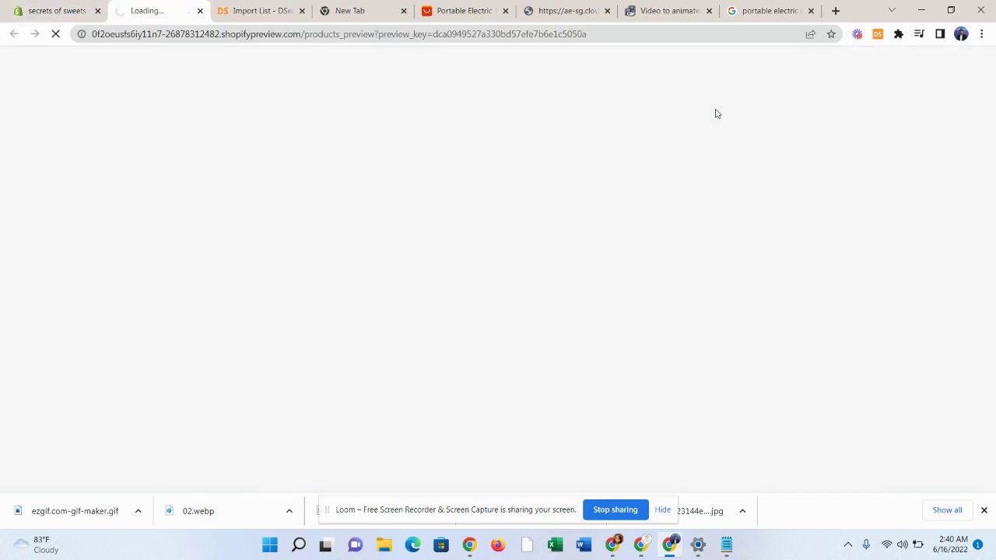
Check the GIF and description text in the store preview, and save the juicer product in the Shopify admin.
scroll(668, 276, "down", 2)
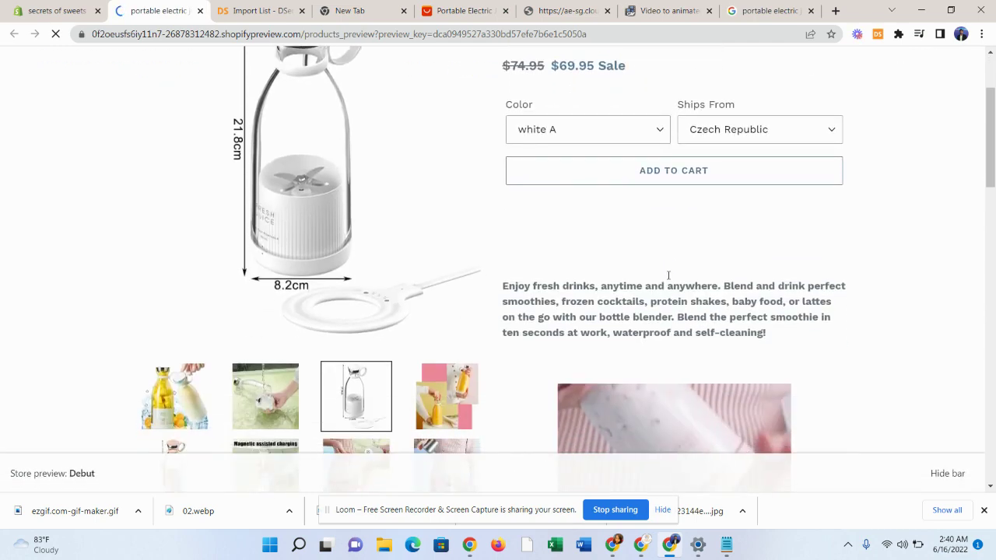
scroll(668, 276, "down", 6)
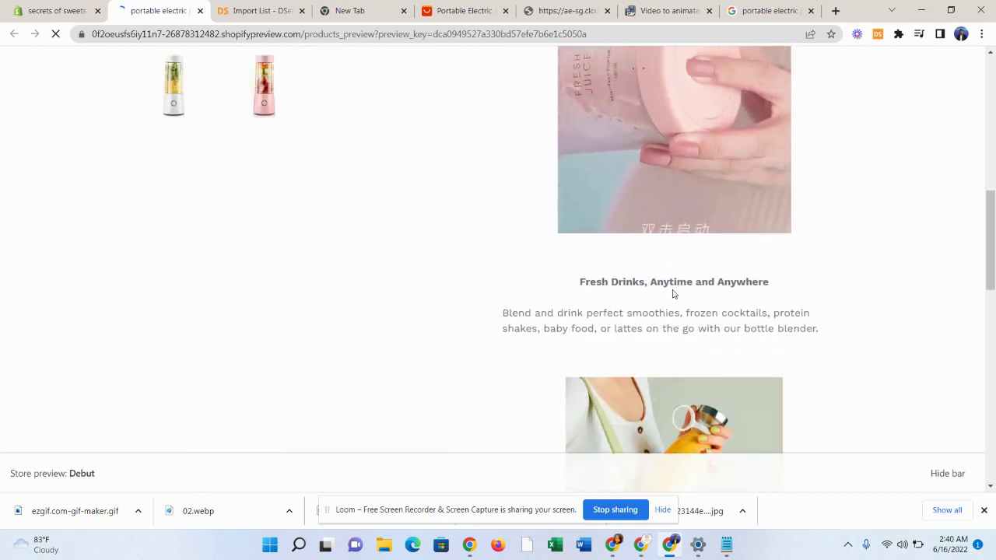
scroll(607, 277, "up", 4)
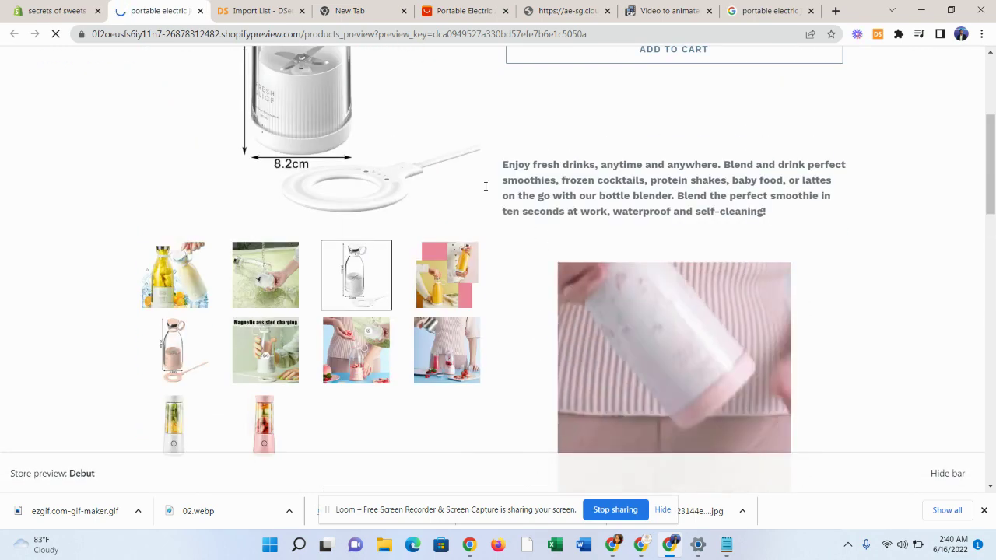
key("ctrl+1")
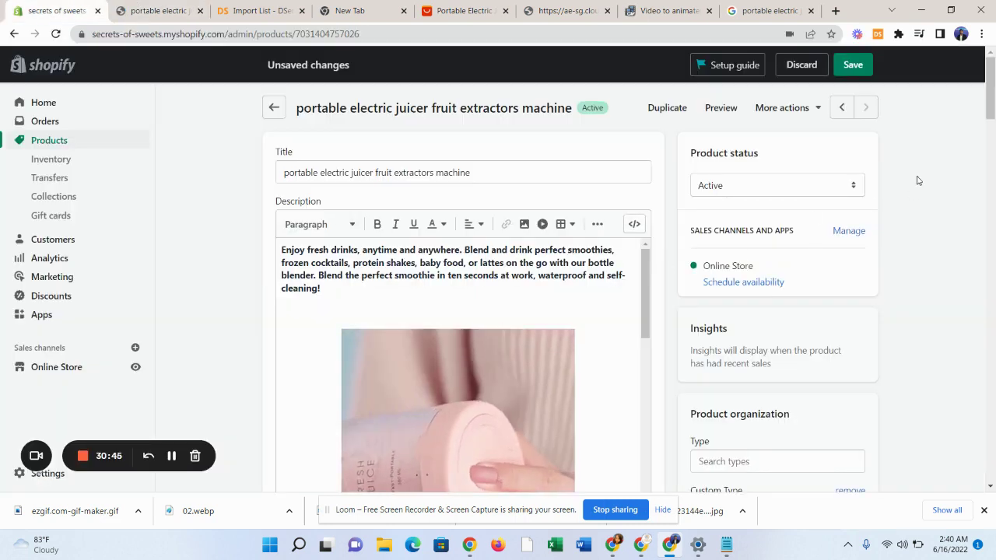
left_click(864, 65)
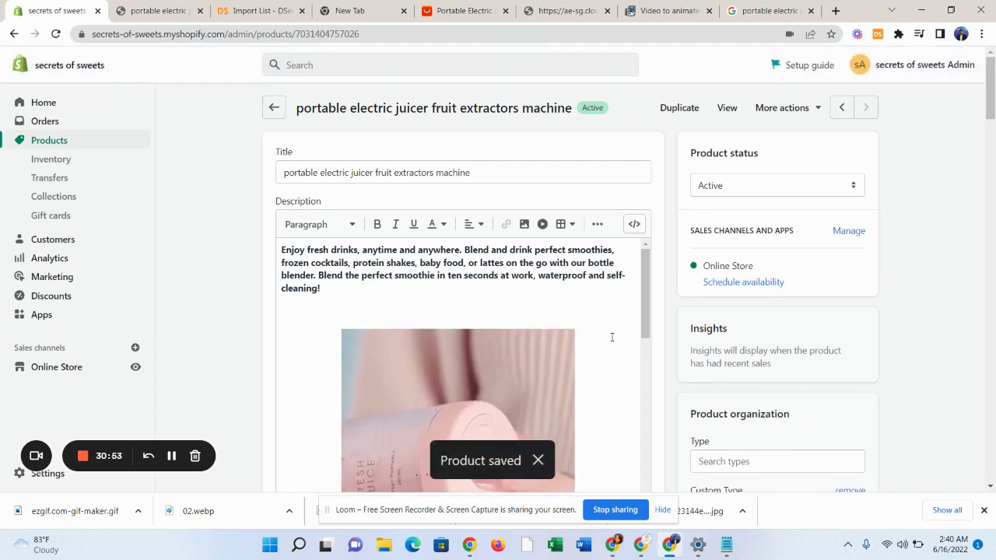
Open the juicer's live store page and examine its intro paragraph, description sections and images down to the sharing links.
scroll(789, 376, "down", 3)
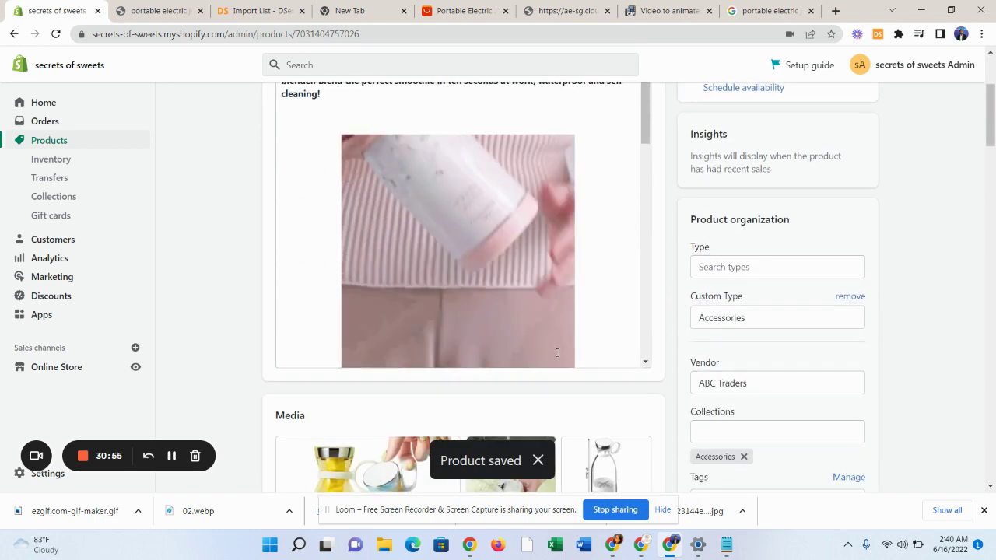
scroll(621, 342, "up", 3)
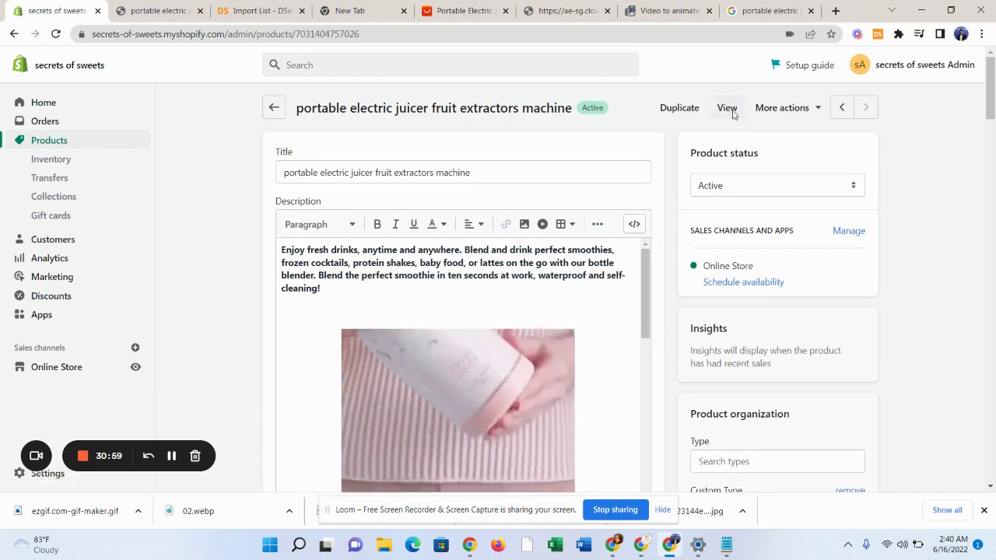
left_click(727, 107)
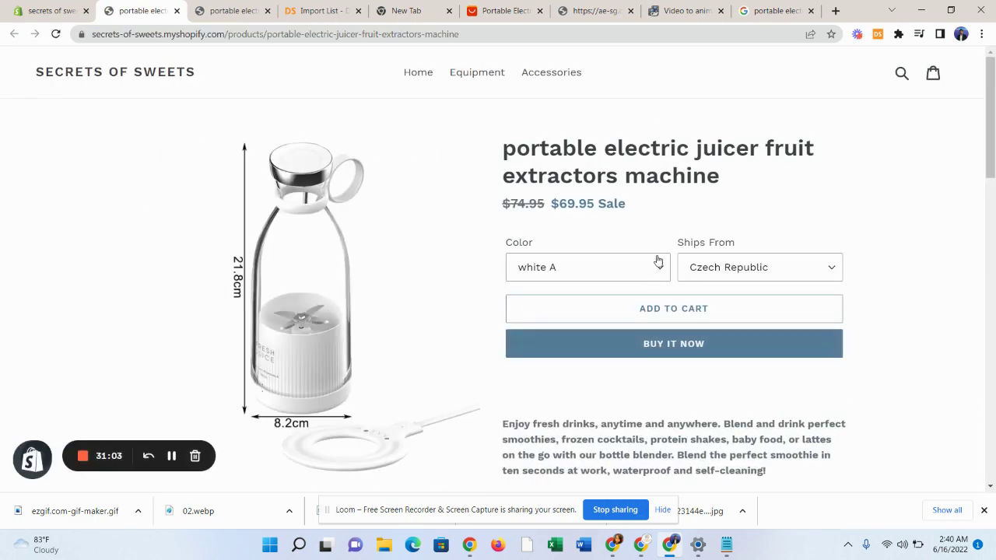
scroll(657, 268, "down", 2)
scroll(639, 296, "down", 2)
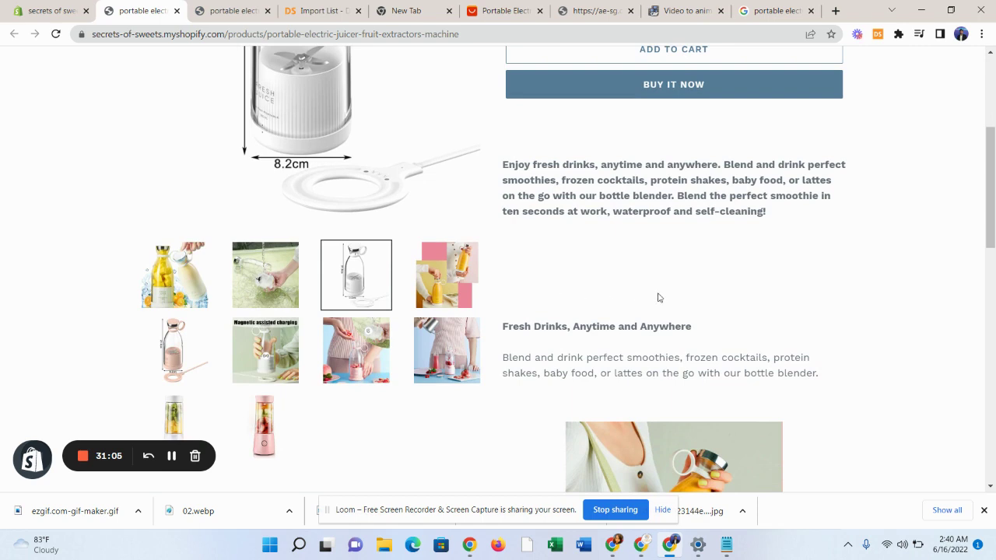
scroll(657, 297, "up", 1)
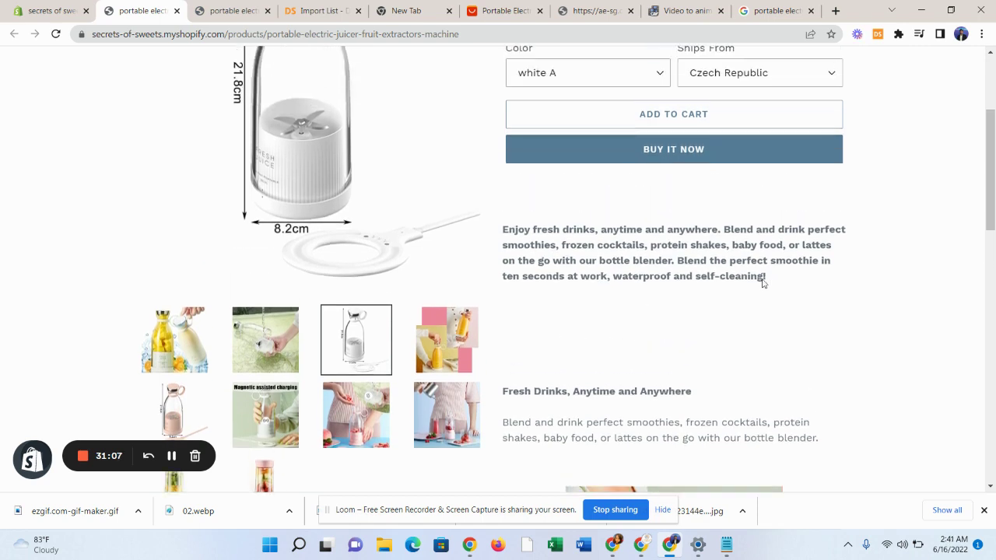
left_click_drag(763, 283, 505, 230)
left_click(617, 246)
scroll(626, 246, "down", 2)
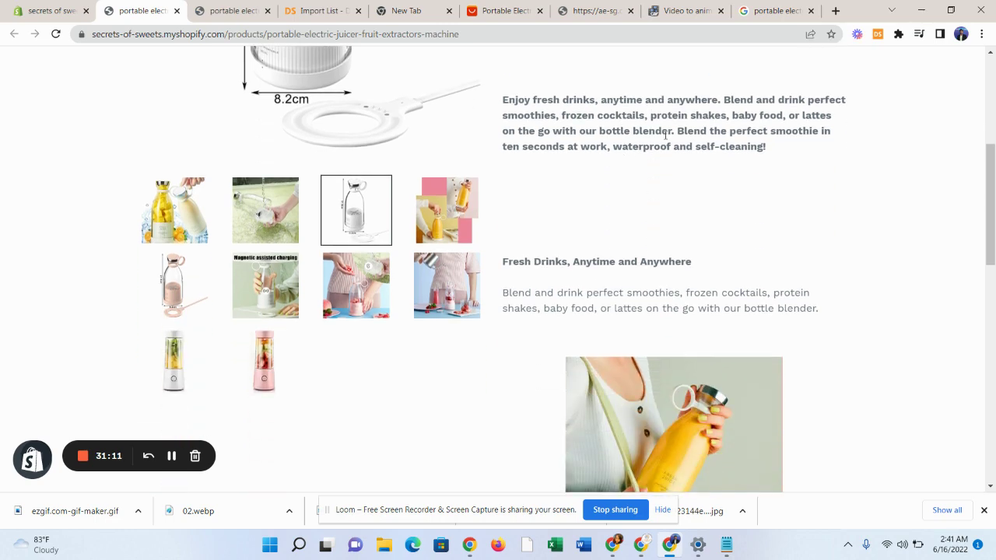
scroll(665, 135, "down", 3)
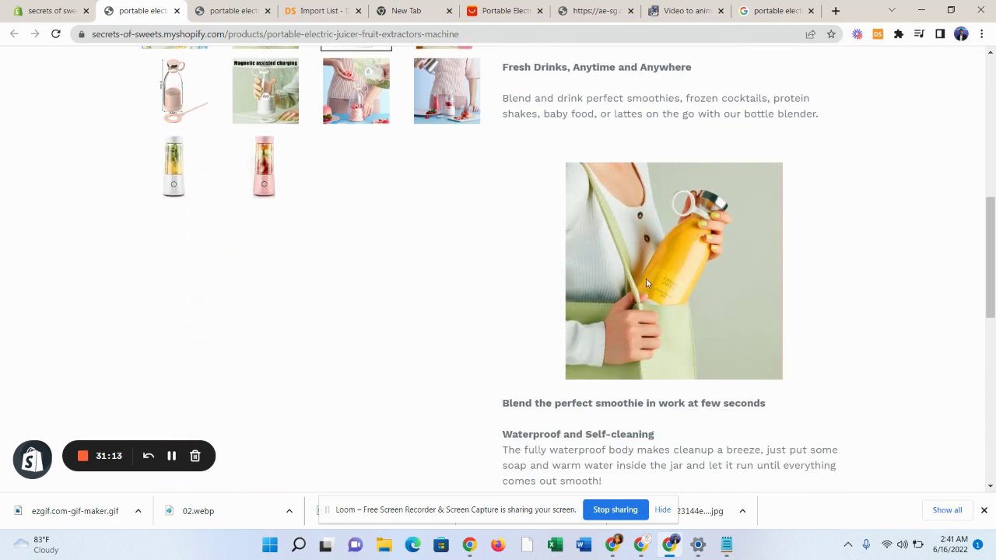
scroll(651, 296, "down", 8)
scroll(701, 327, "up", 1)
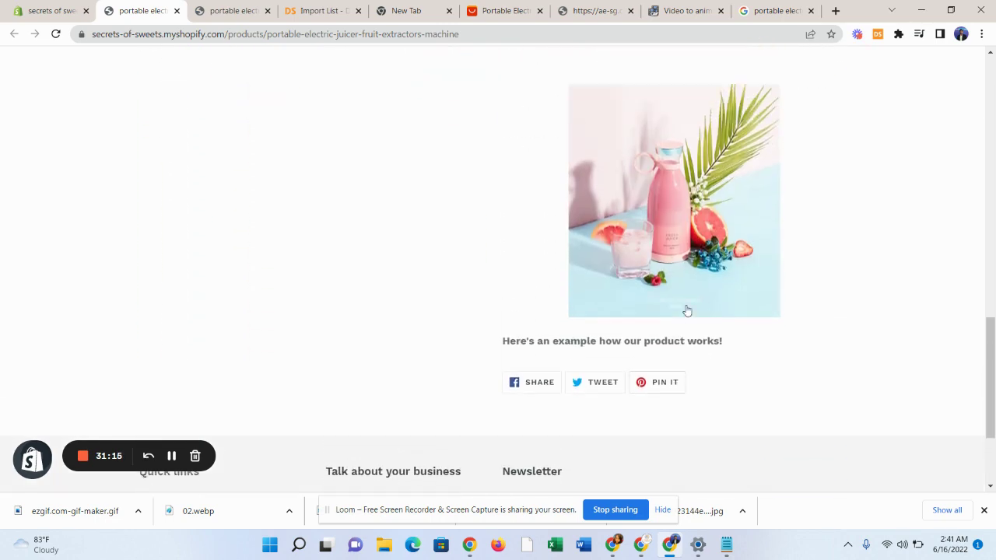
scroll(689, 315, "up", 12)
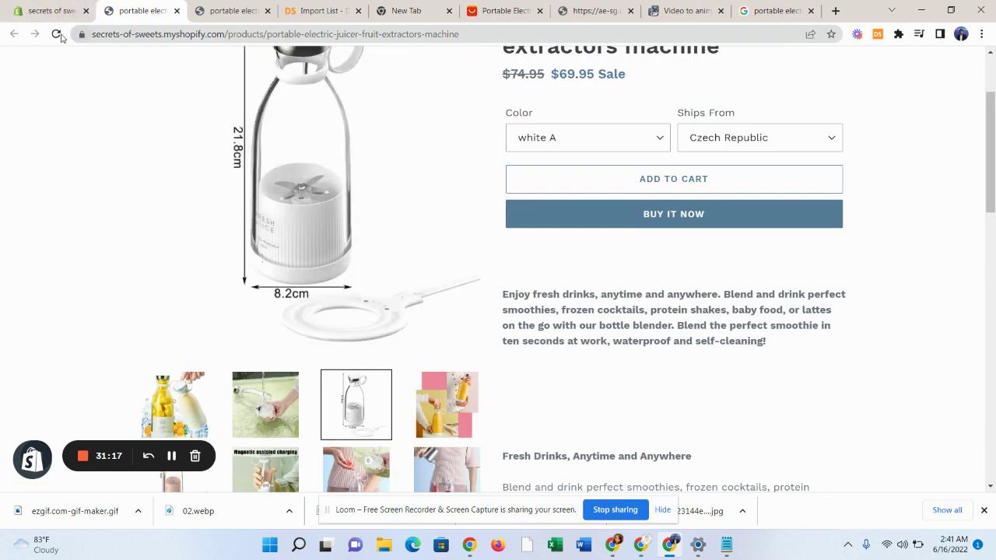
Reload the live product page, examine the GIF and the full description, and return to the product's admin page.
left_click(56, 34)
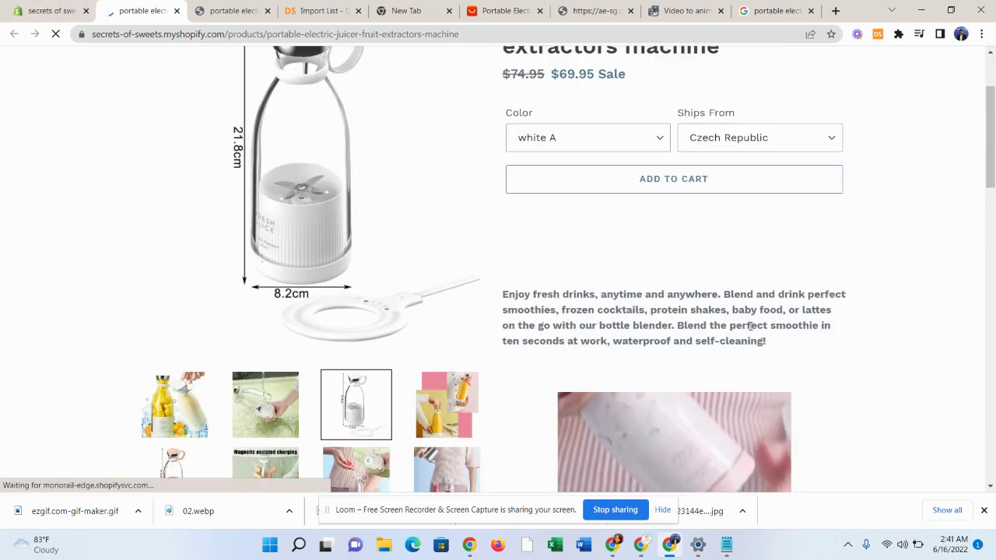
scroll(667, 345, "down", 3)
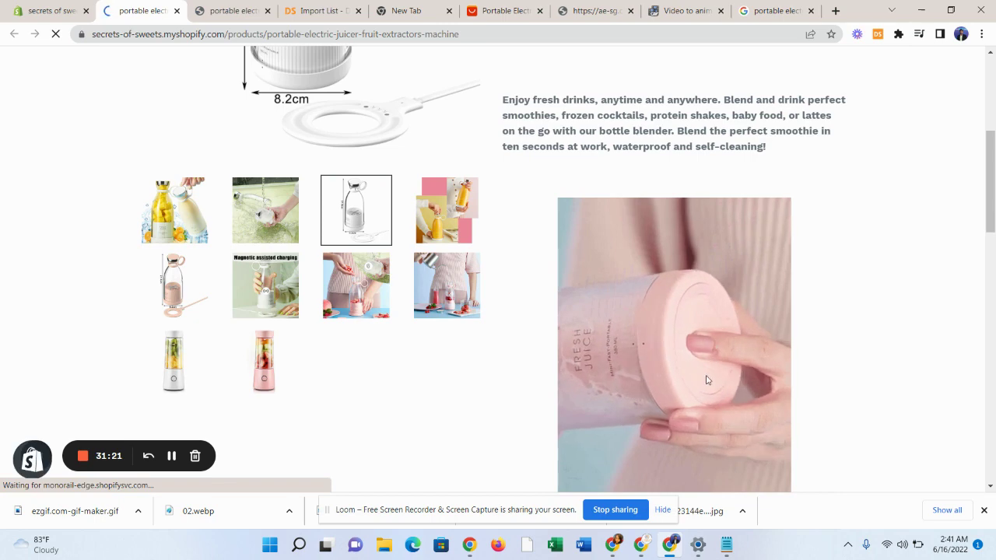
scroll(707, 380, "down", 2)
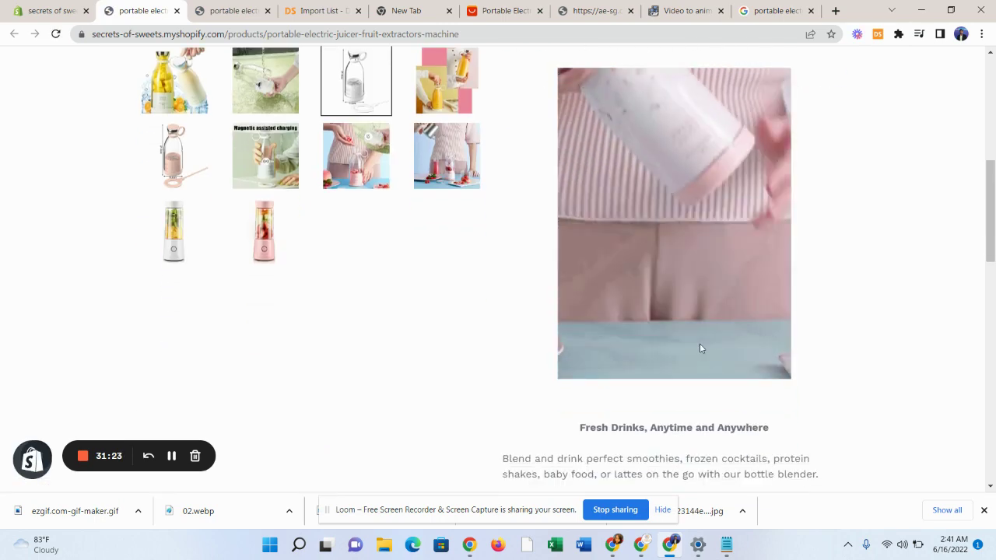
scroll(700, 348, "down", 15)
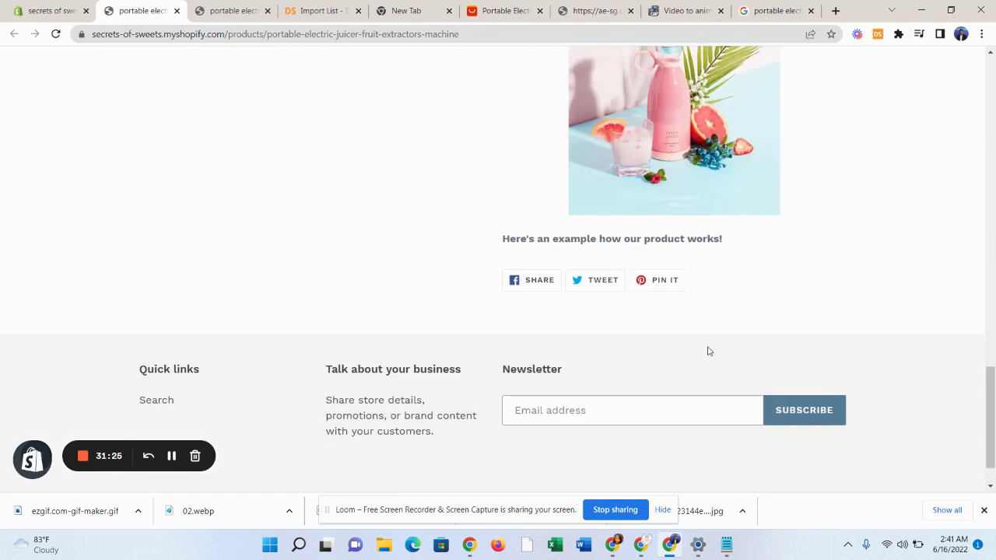
scroll(708, 351, "up", 20)
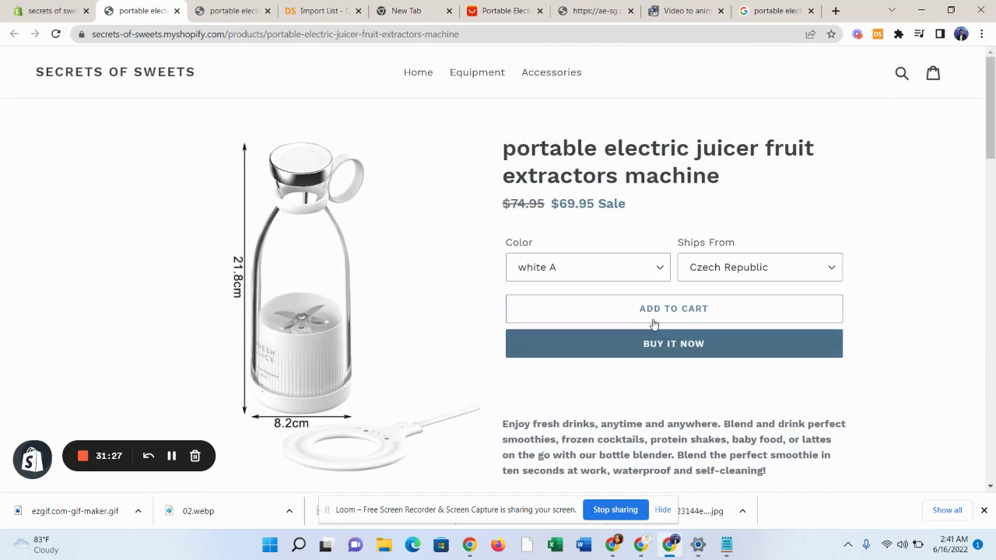
key("ctrl+shift+Tab")
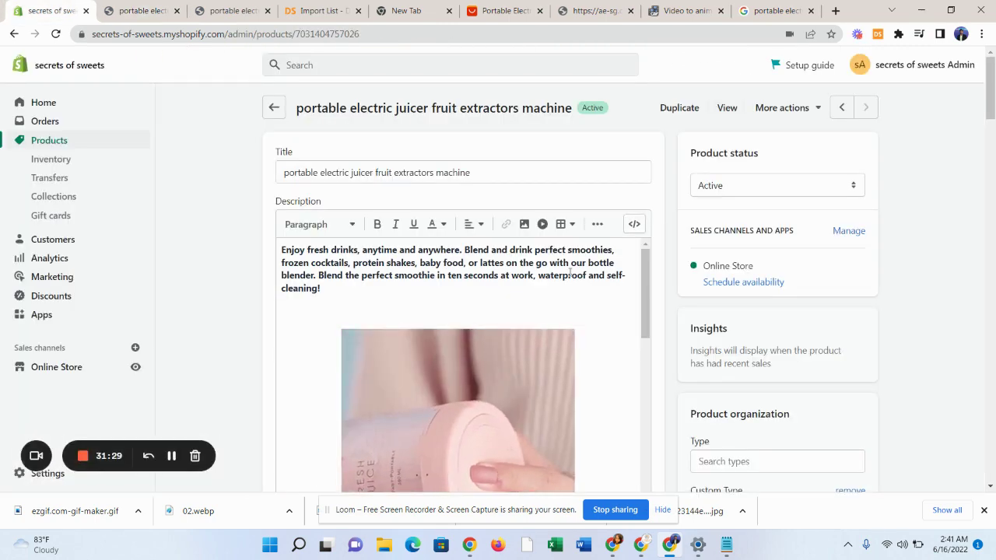